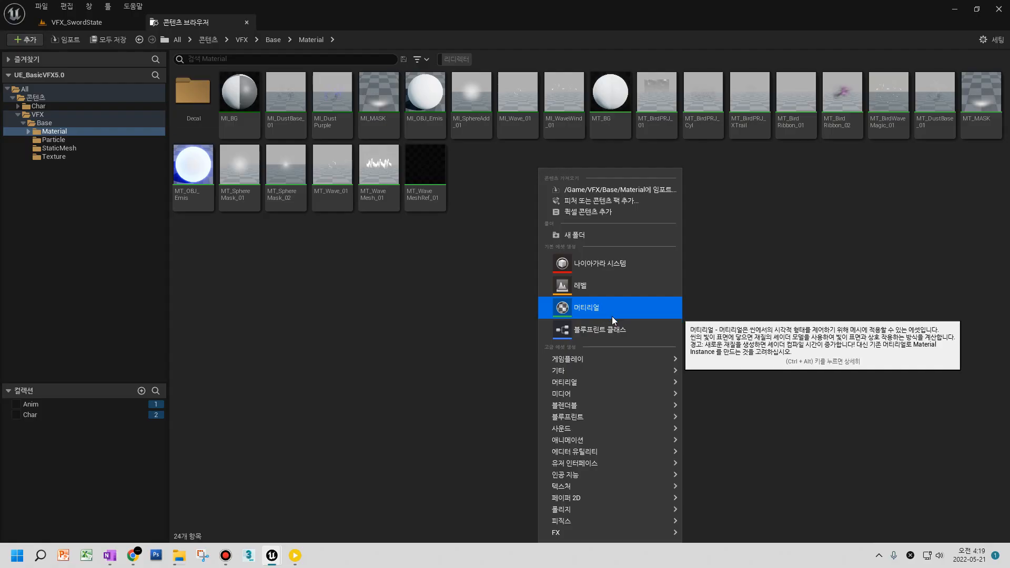
- Create a material named MT_SwordStateBolt_01 in the VFX Base Material folder and open it for editing
{"action": "left_click", "coordinate": [596, 315]}
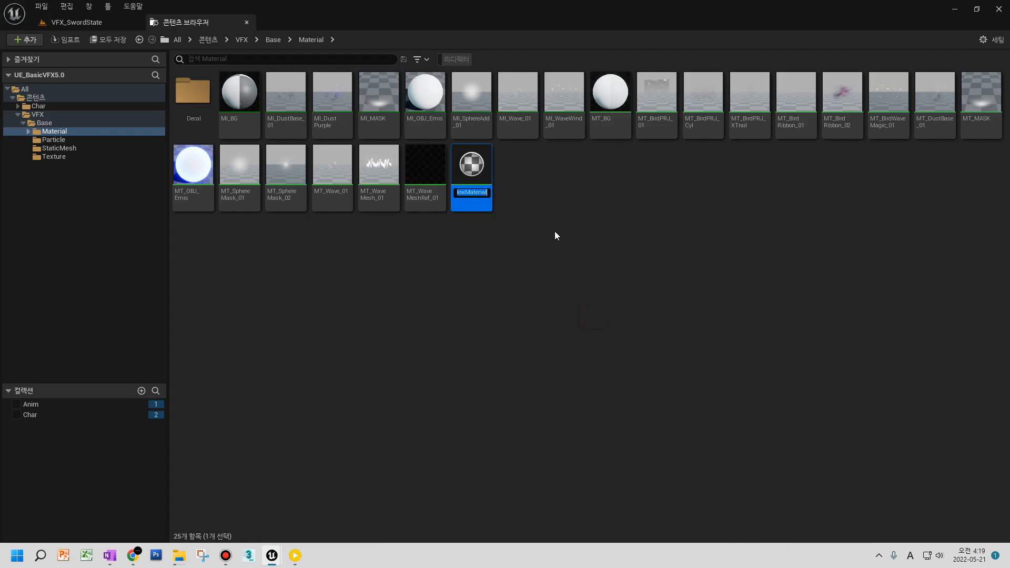
{"action": "type", "text": "MT"}
{"action": "type", "text": "_"}
{"action": "type", "text": "SwordSta"}
{"action": "type", "text": "teBolt"}
{"action": "type", "text": "_01"}
{"action": "key", "text": "Return"}
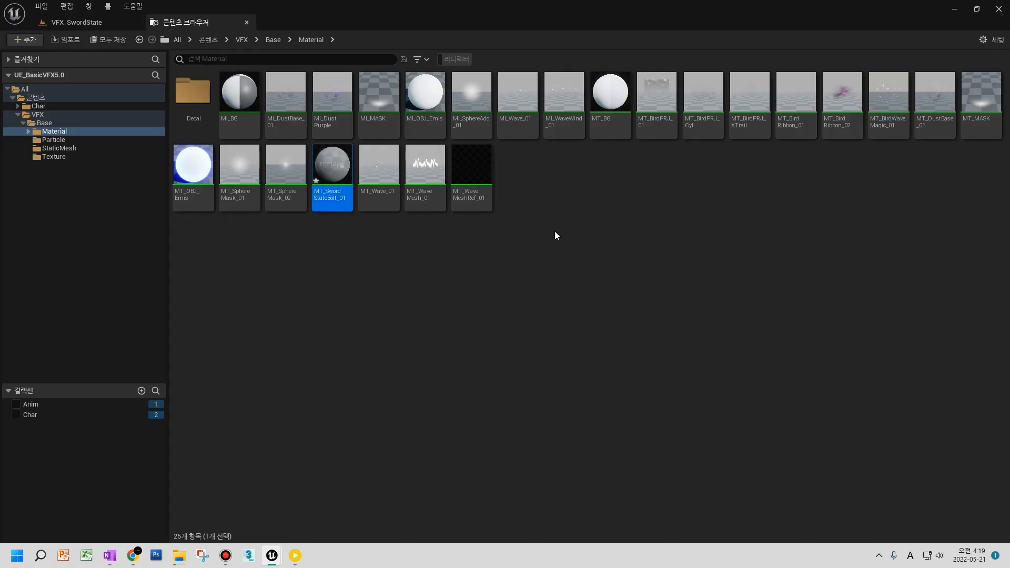
{"action": "double_click", "coordinate": [324, 174]}
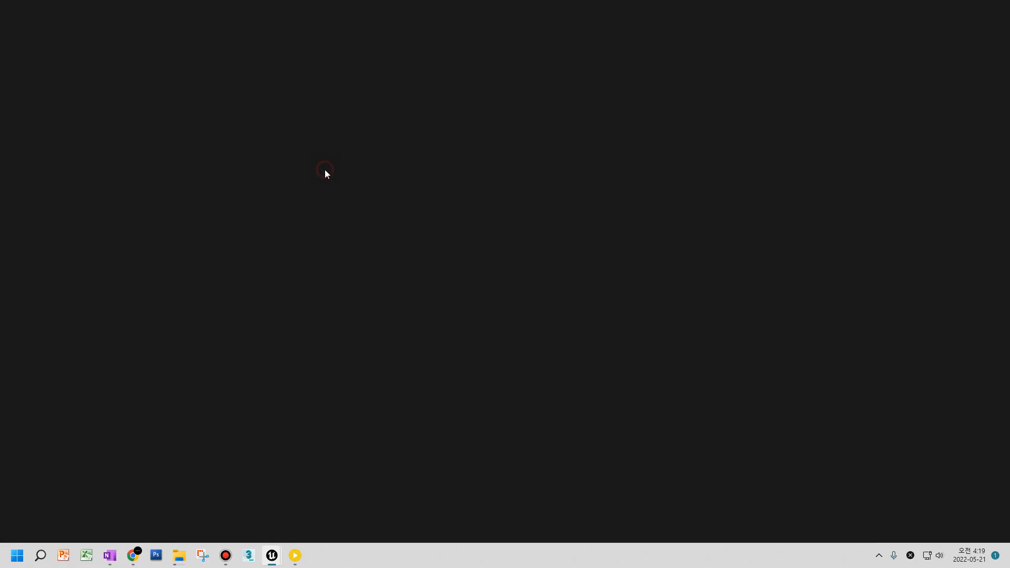
{"action": "right_click_drag", "start_coordinate": [329, 270], "coordinate": [590, 265]}
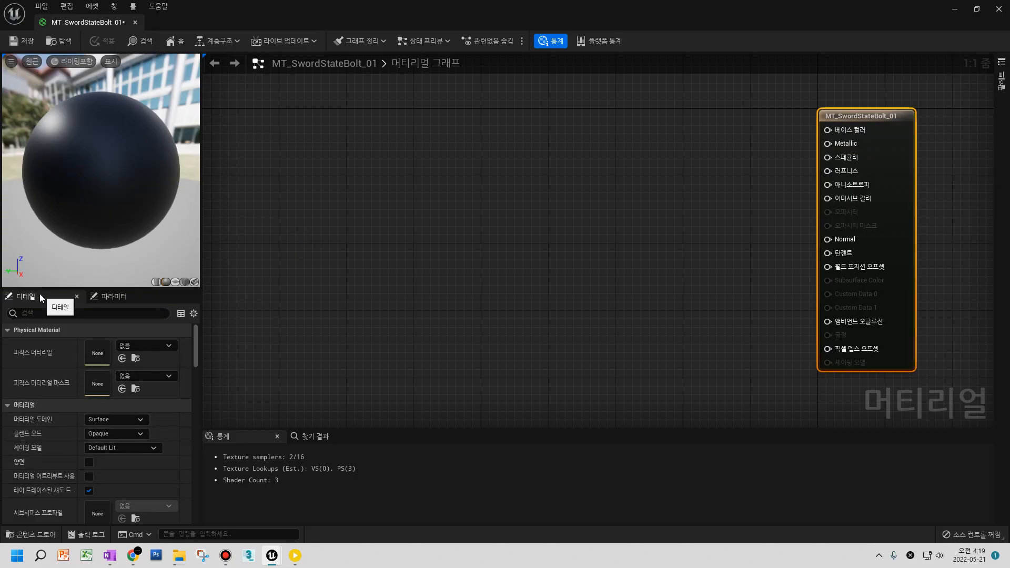
- Collapse the Physical Material settings and set the material's blend mode to Translucent
{"action": "left_click", "coordinate": [20, 331]}
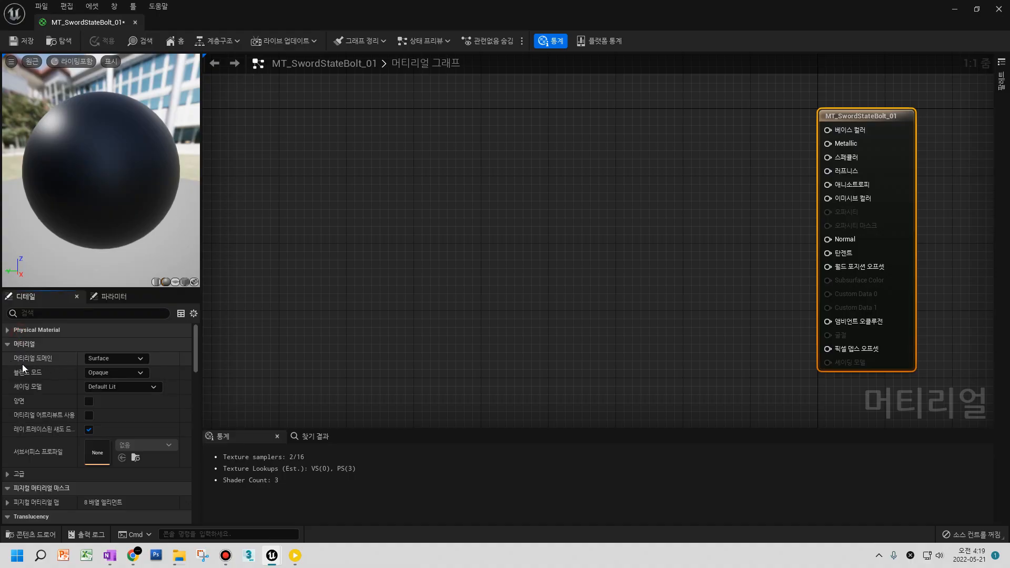
{"action": "mouse_move", "coordinate": [19, 375]}
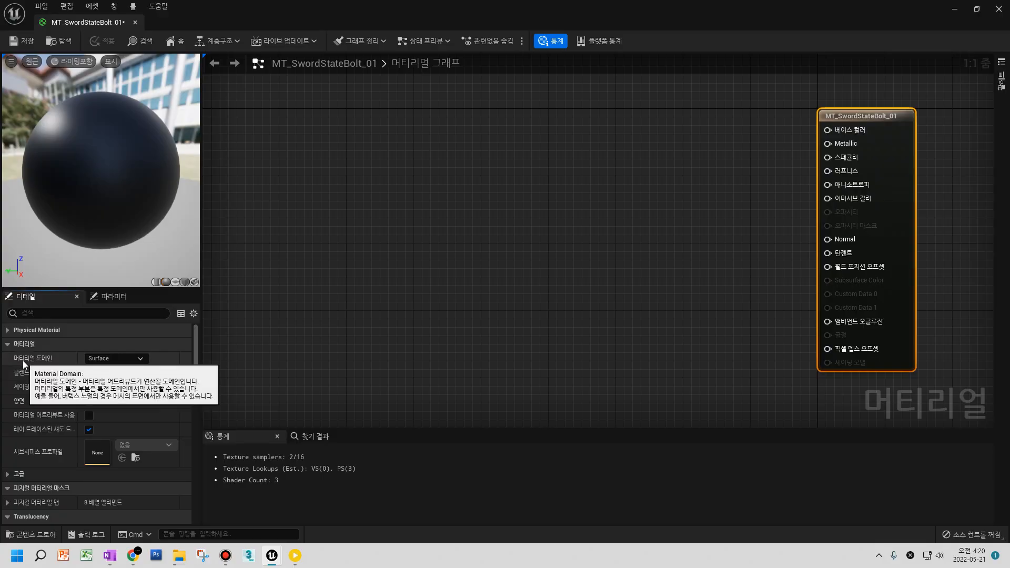
{"action": "left_click", "coordinate": [139, 359]}
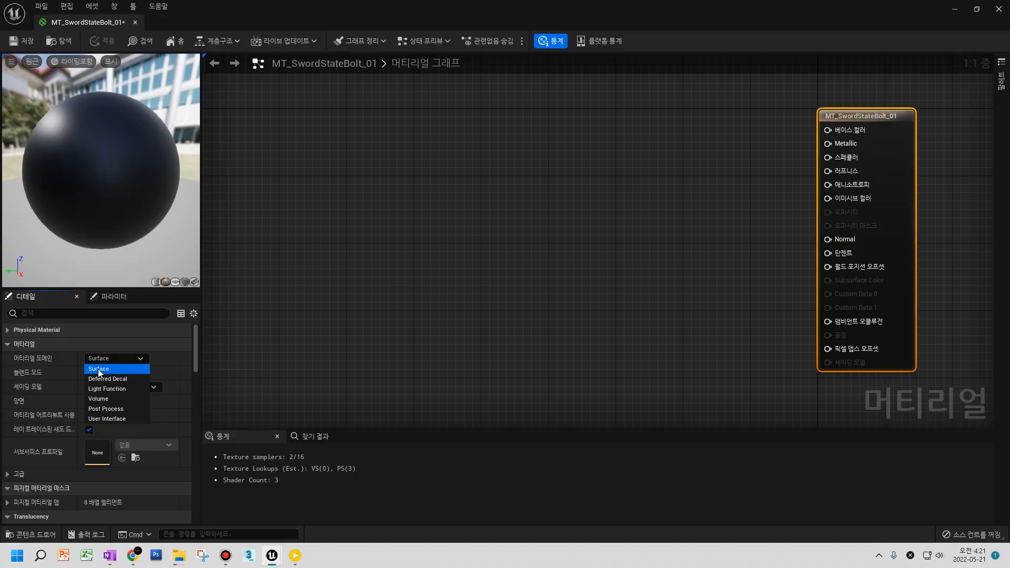
{"action": "left_click", "coordinate": [46, 373]}
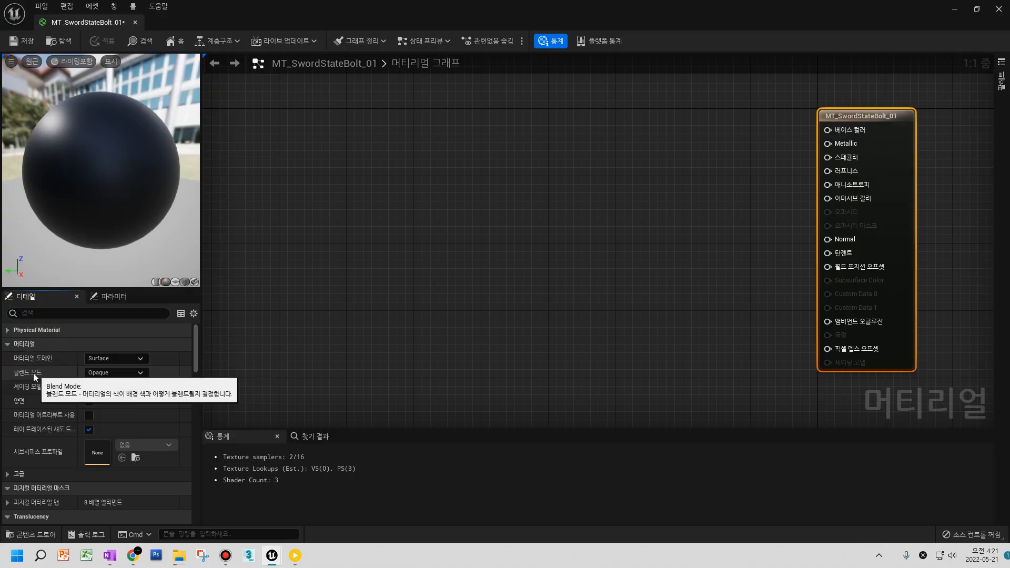
{"action": "left_click", "coordinate": [118, 374]}
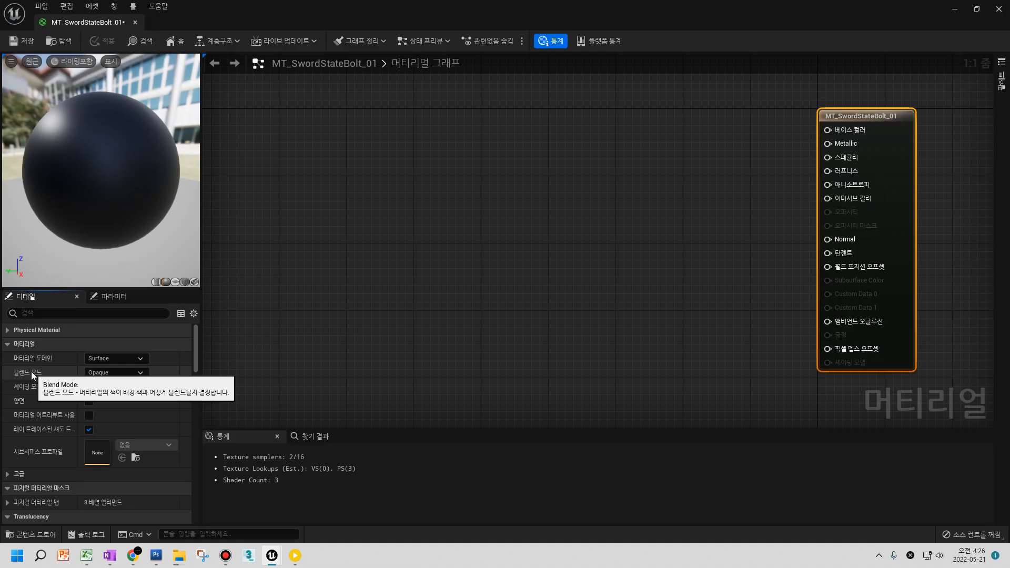
{"action": "left_click", "coordinate": [135, 372]}
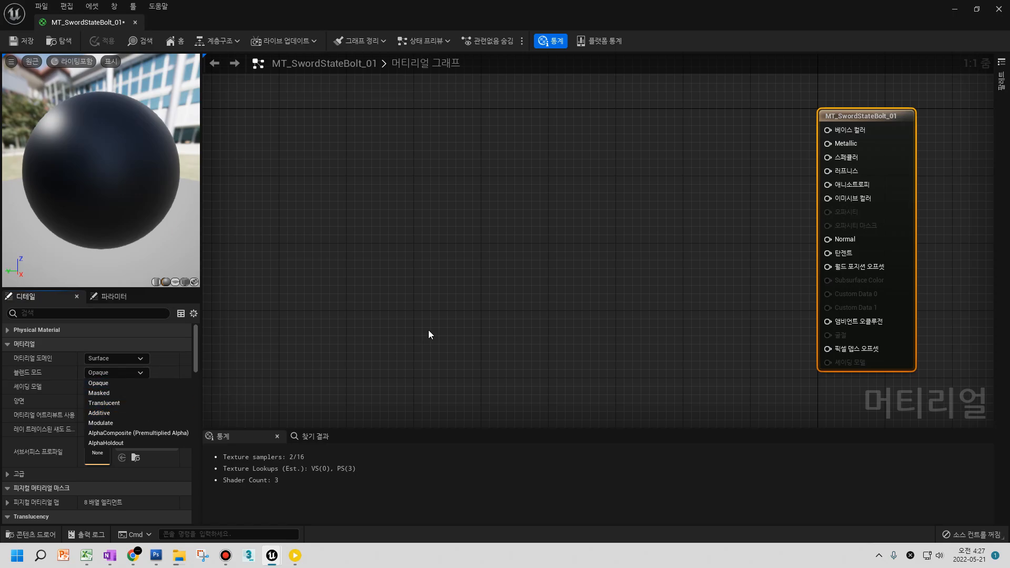
{"action": "left_click", "coordinate": [561, 268]}
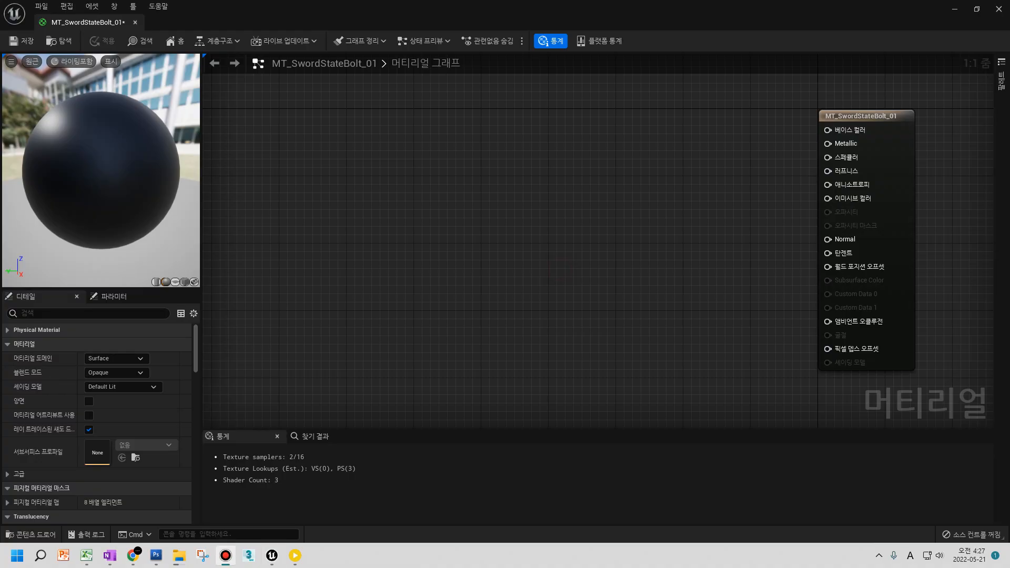
{"action": "left_click", "coordinate": [126, 376]}
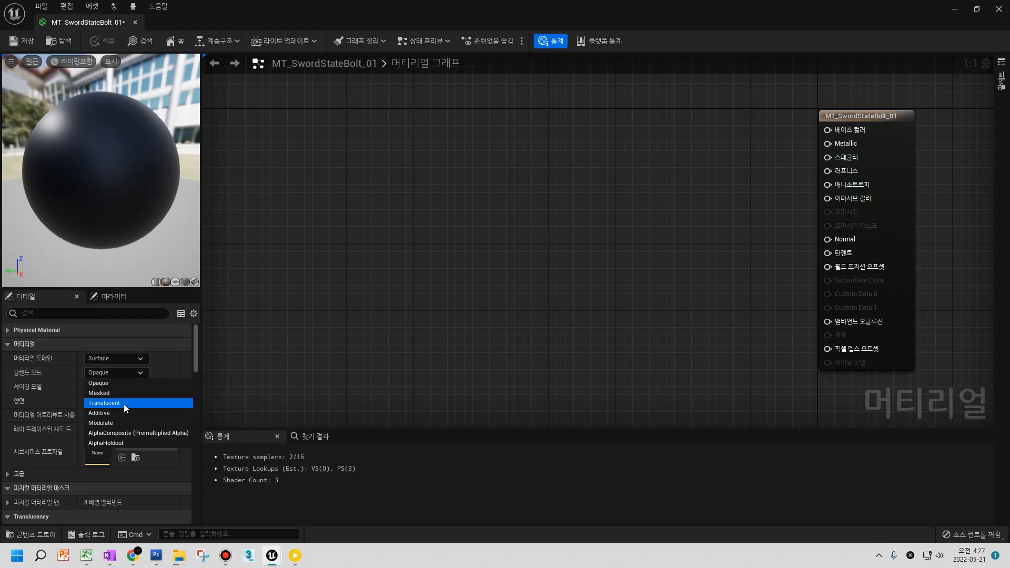
{"action": "left_click", "coordinate": [124, 402]}
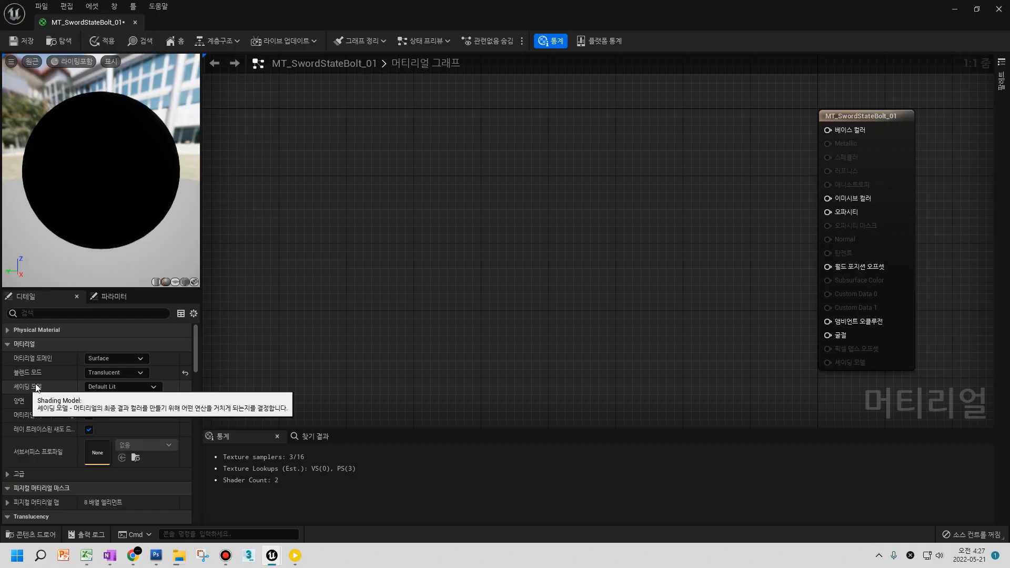
- Dock the MT_SwordStateBolt_01 material editor alongside the content browser in the main editor window
{"action": "left_click", "coordinate": [116, 386]}
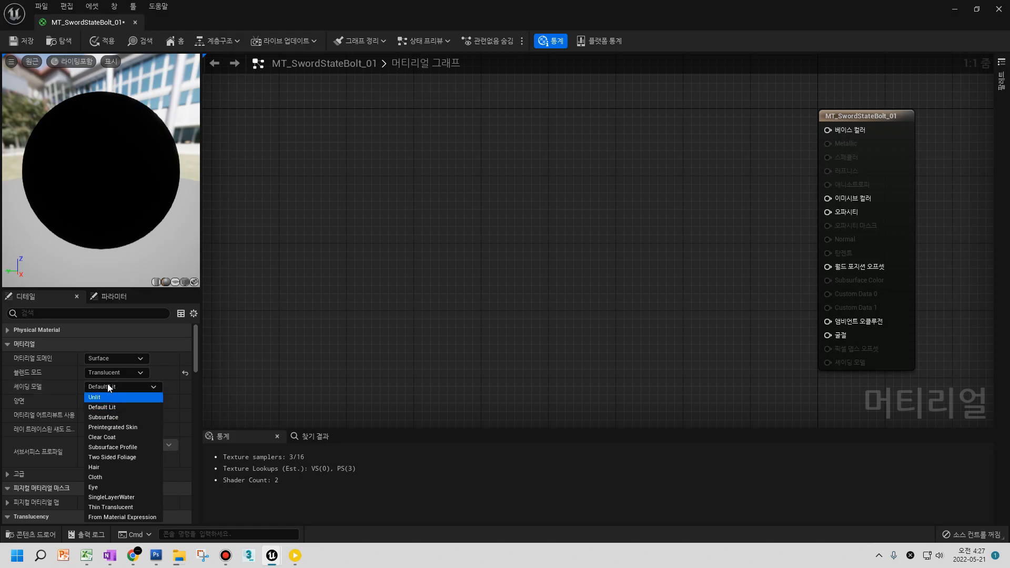
{"action": "left_click_drag", "start_coordinate": [91, 23], "coordinate": [285, 17]}
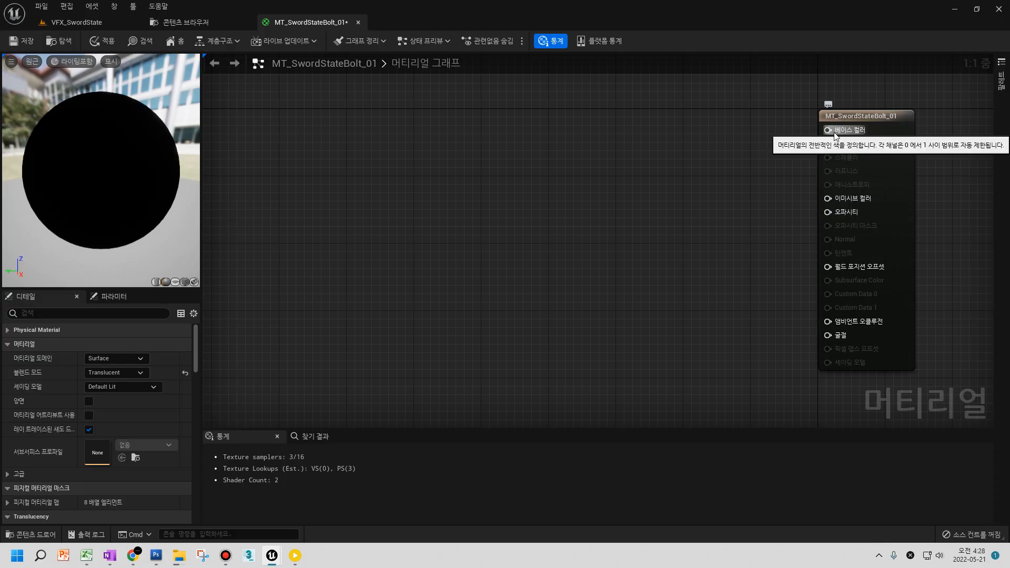
{"action": "right_click_drag", "start_coordinate": [841, 129], "coordinate": [671, 145]}
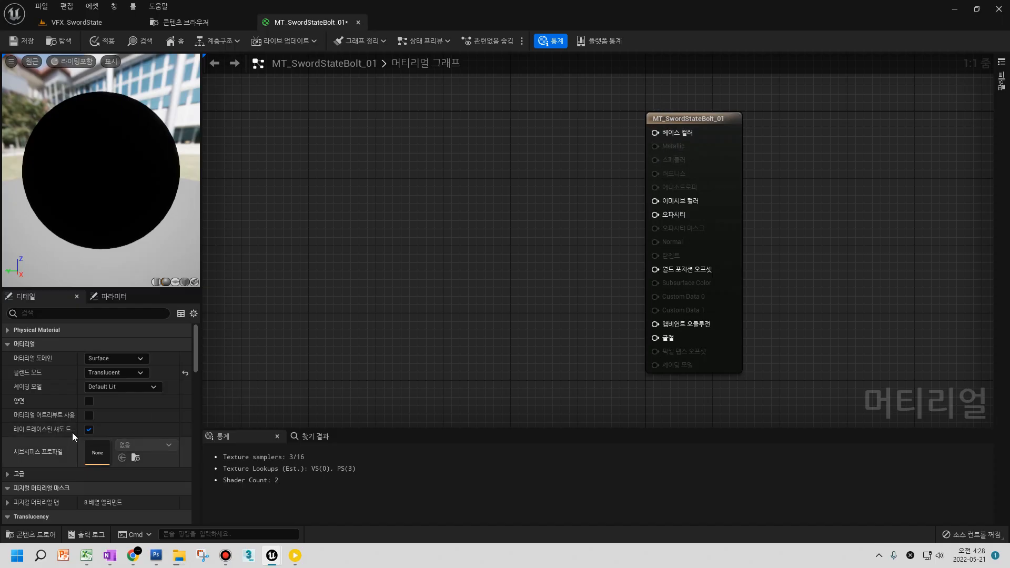
- Switch the material's blend mode to Opaque and its shading model to Unlit
{"action": "left_click", "coordinate": [115, 373]}
{"action": "left_click", "coordinate": [116, 383]}
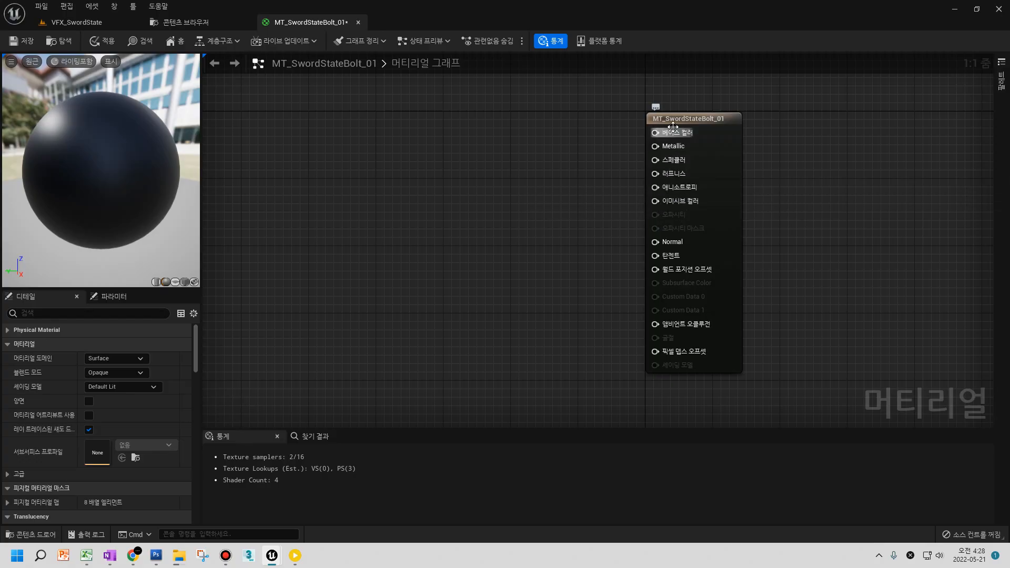
{"action": "left_click", "coordinate": [119, 388]}
{"action": "left_click", "coordinate": [106, 408]}
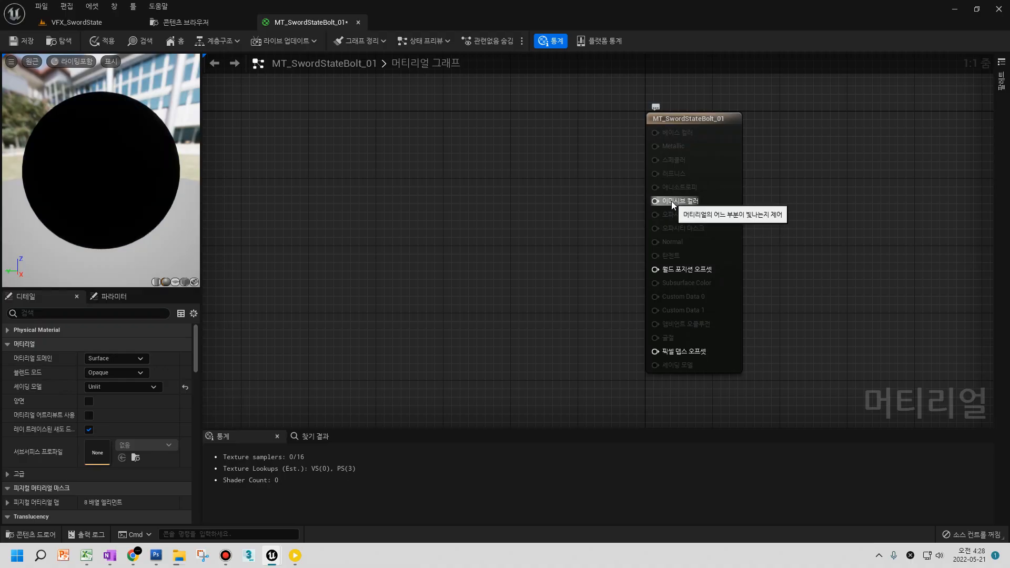
- Set the Unlit material's blend mode to Translucent and enable two-sided rendering (양면)
{"action": "left_click", "coordinate": [117, 372]}
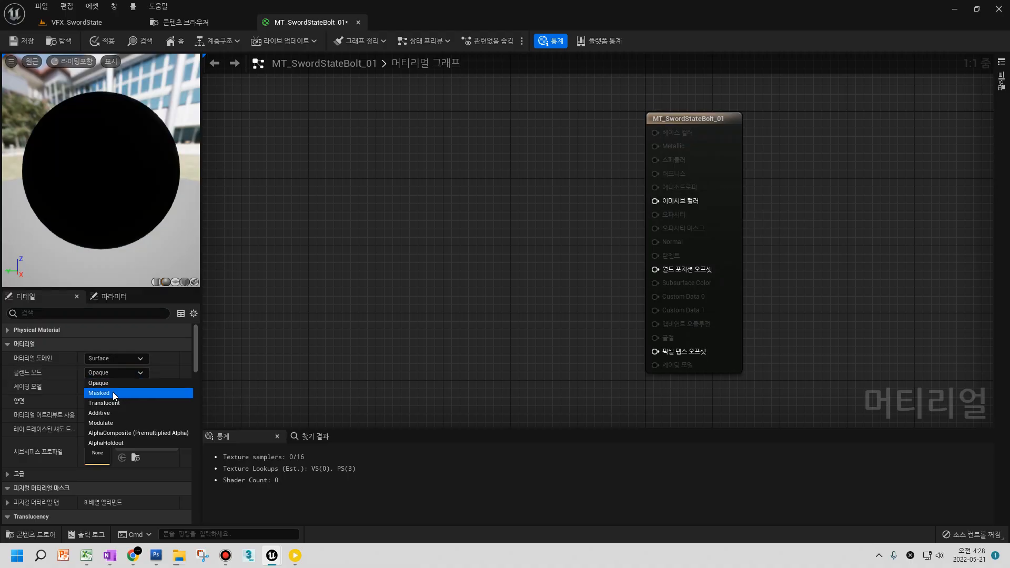
{"action": "left_click", "coordinate": [105, 403]}
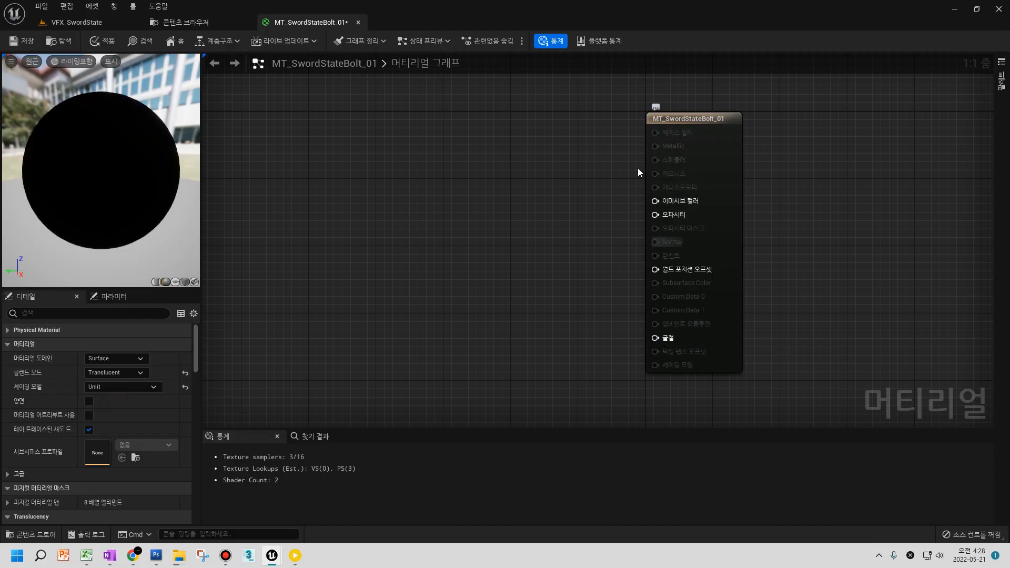
{"action": "left_click", "coordinate": [124, 390]}
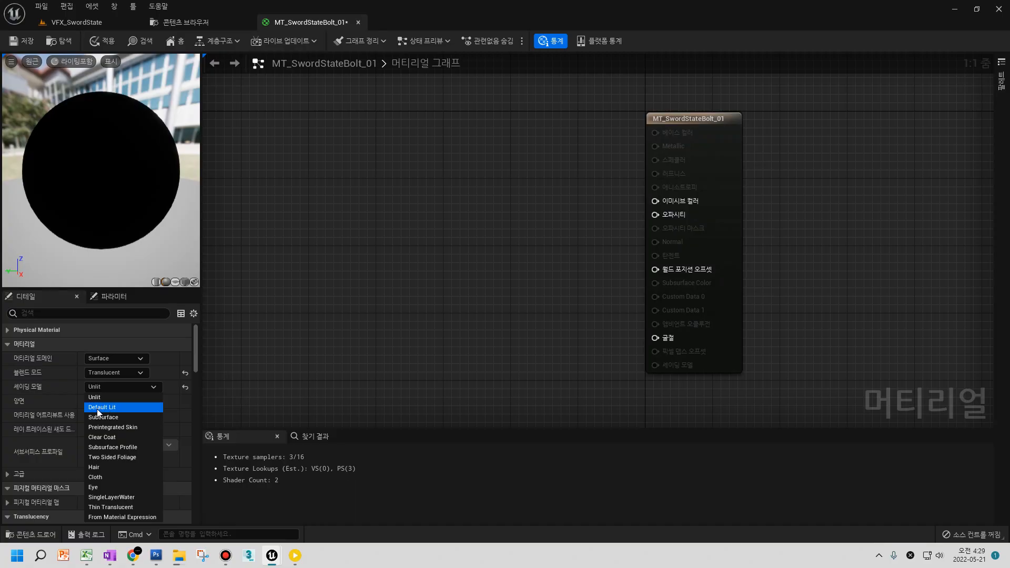
{"action": "left_click", "coordinate": [107, 395]}
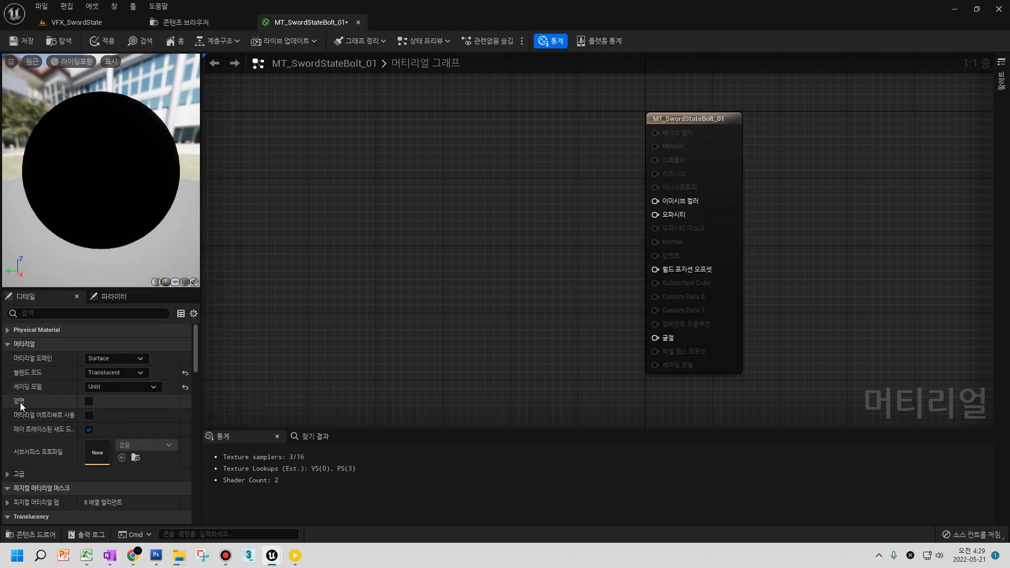
{"action": "left_click", "coordinate": [90, 402]}
{"action": "right_click_drag", "start_coordinate": [353, 245], "coordinate": [446, 264]}
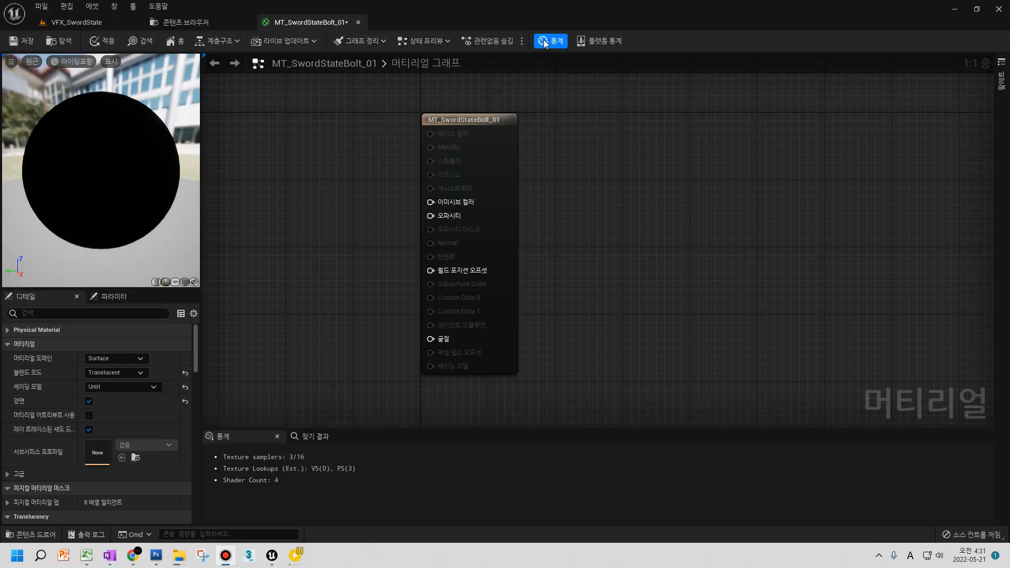
- Review the available options for material domain, blend mode and shading model
{"action": "left_click", "coordinate": [67, 361]}
{"action": "left_click", "coordinate": [106, 359]}
{"action": "left_click", "coordinate": [64, 360]}
{"action": "left_click", "coordinate": [120, 360]}
{"action": "left_click", "coordinate": [52, 364]}
{"action": "left_click", "coordinate": [107, 373]}
{"action": "left_click", "coordinate": [52, 376]}
{"action": "left_click", "coordinate": [104, 387]}
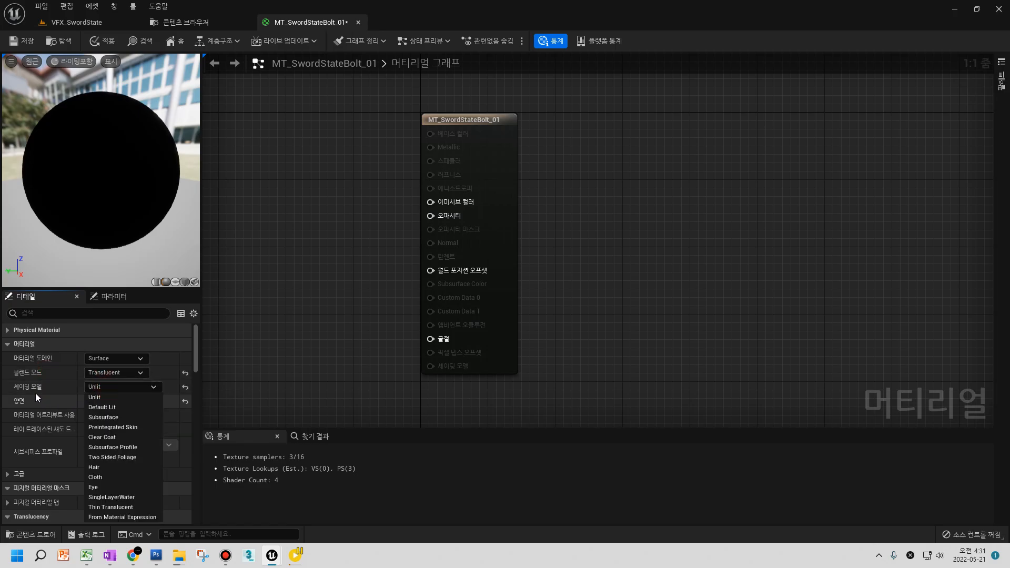
{"action": "left_click", "coordinate": [37, 395]}
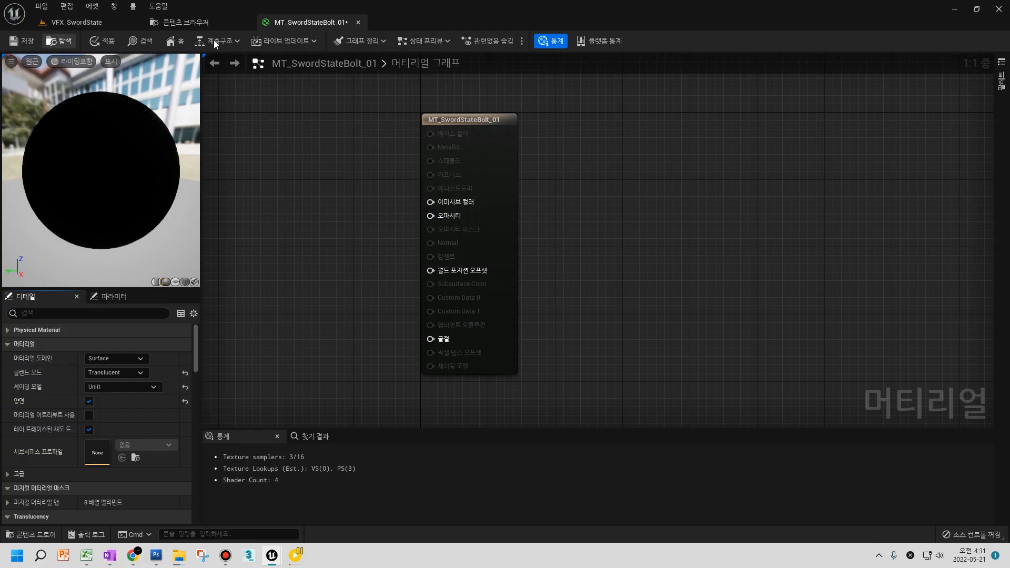
- Add a Texture Sample node using TX_Cloud_01 from the Texture folder to the material graph
{"action": "right_click_drag", "start_coordinate": [310, 220], "coordinate": [615, 215]}
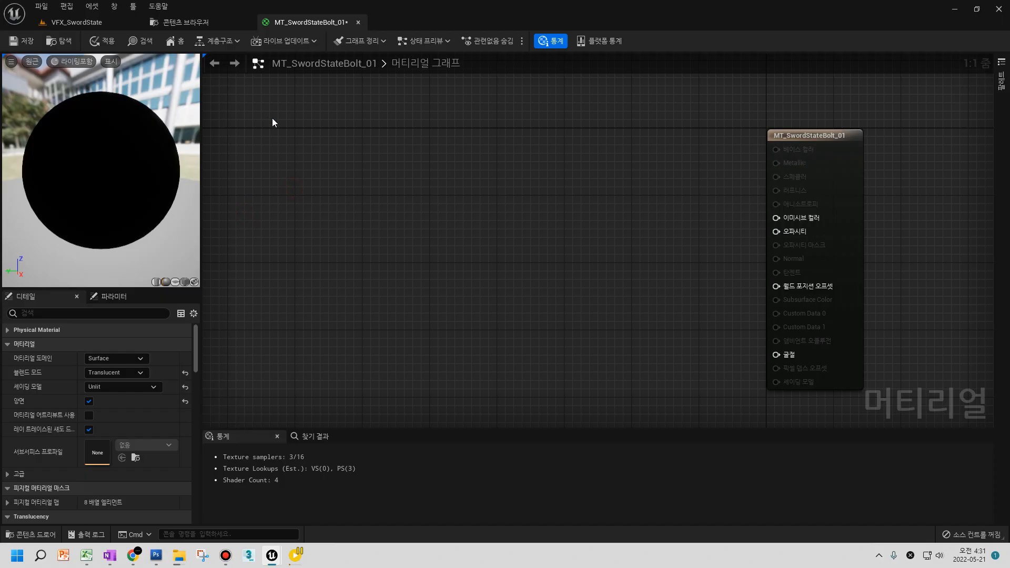
{"action": "left_click", "coordinate": [174, 23]}
{"action": "left_click", "coordinate": [46, 157]}
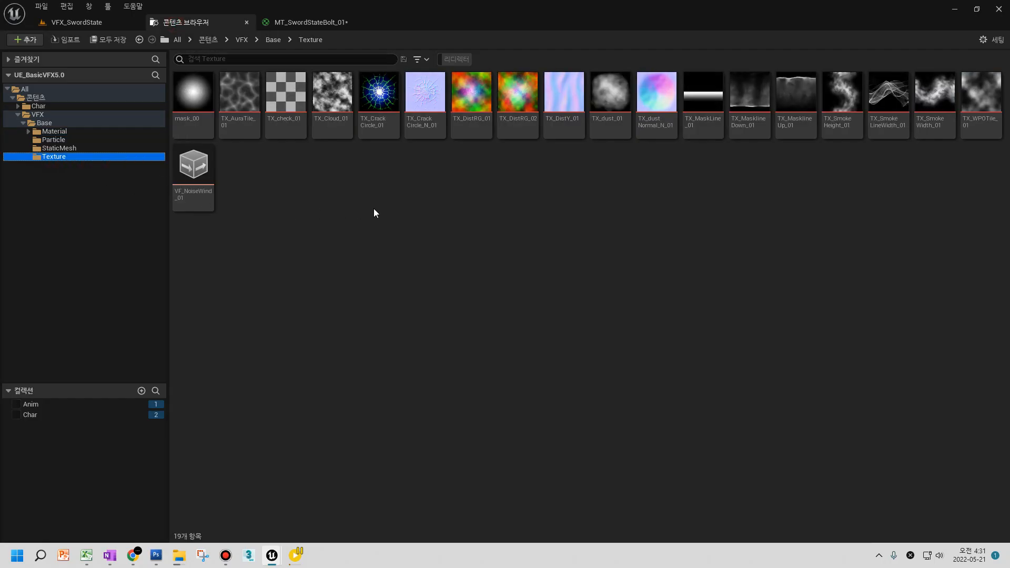
{"action": "left_click", "coordinate": [322, 129]}
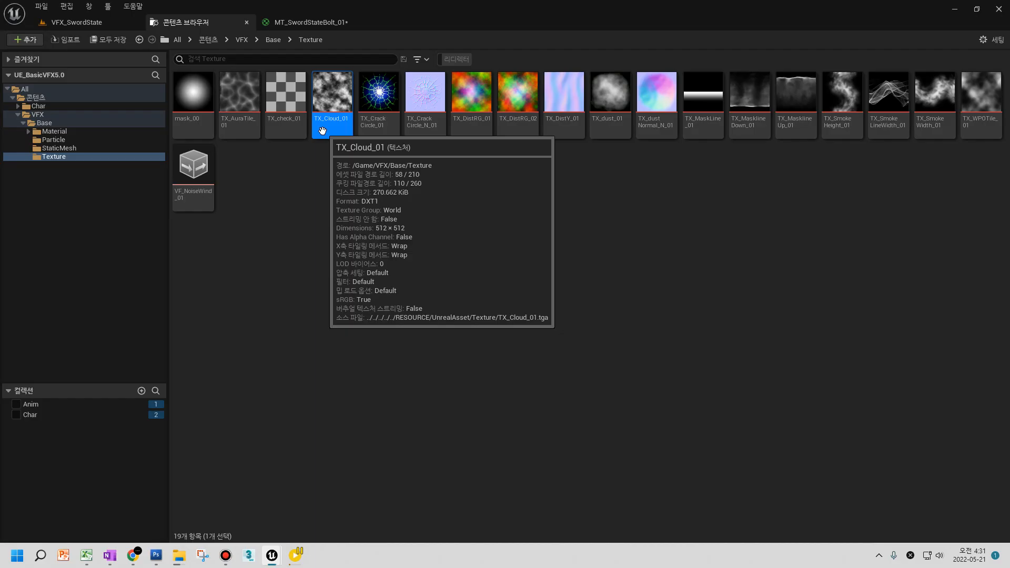
{"action": "left_click", "coordinate": [286, 24]}
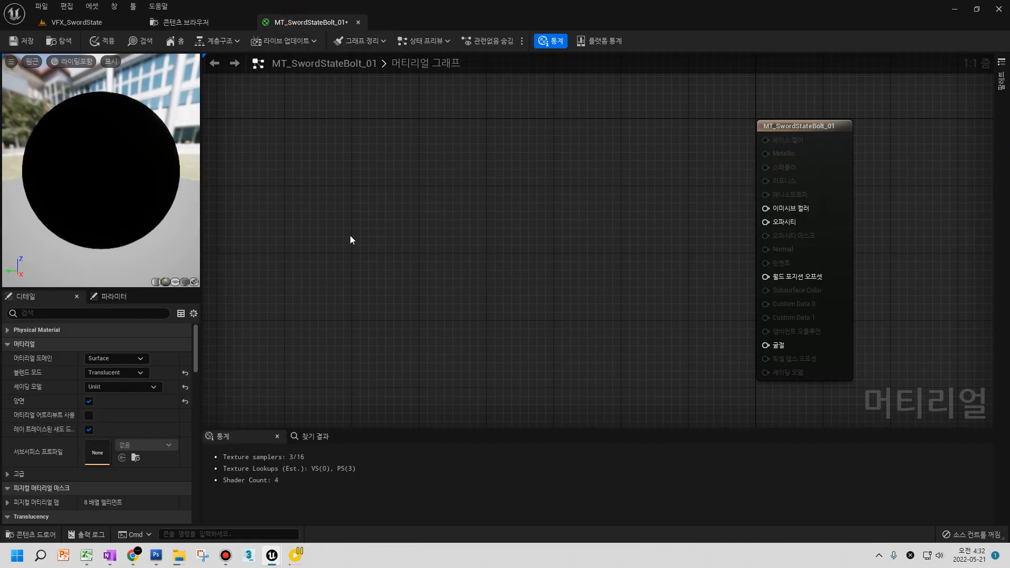
{"action": "right_click_drag", "start_coordinate": [358, 185], "coordinate": [612, 195]}
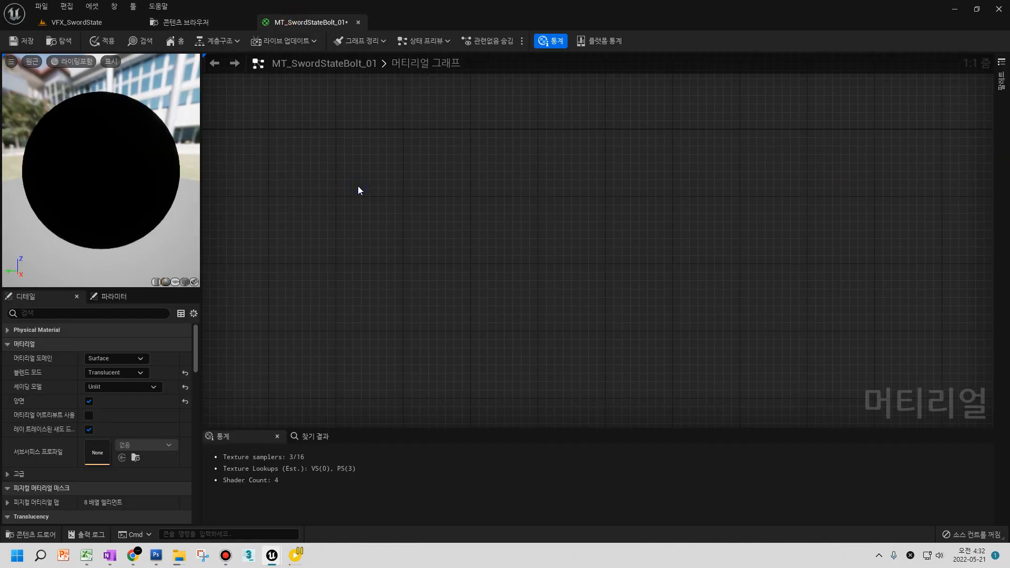
{"action": "left_click", "coordinate": [351, 184]}
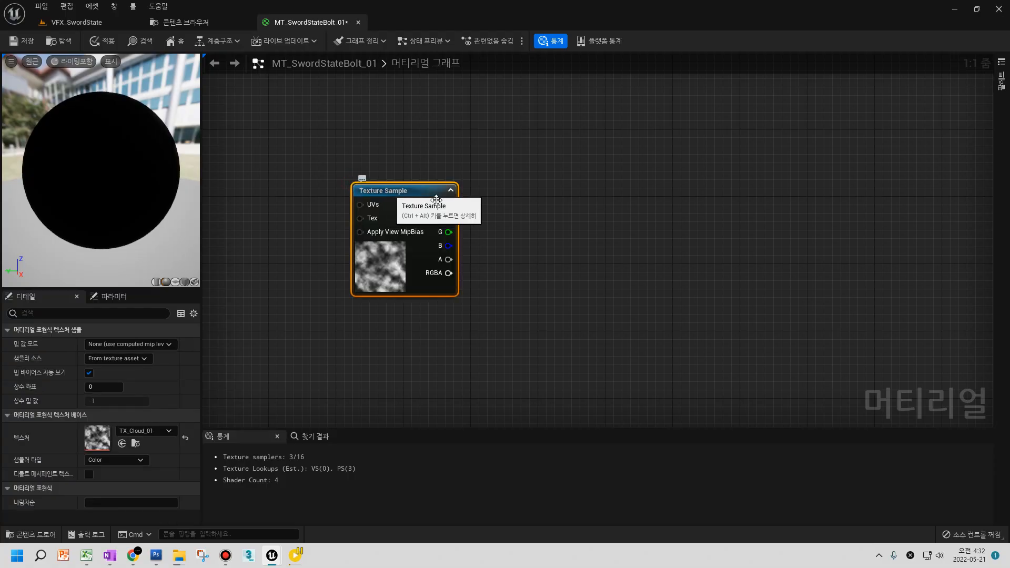
- Add a Panner node before the cloud Texture Sample and connect its output to the UVs input
{"action": "right_click_drag", "start_coordinate": [436, 199], "coordinate": [509, 208]}
{"action": "right_click_drag", "start_coordinate": [354, 278], "coordinate": [548, 264]}
{"action": "left_click", "coordinate": [482, 184]}
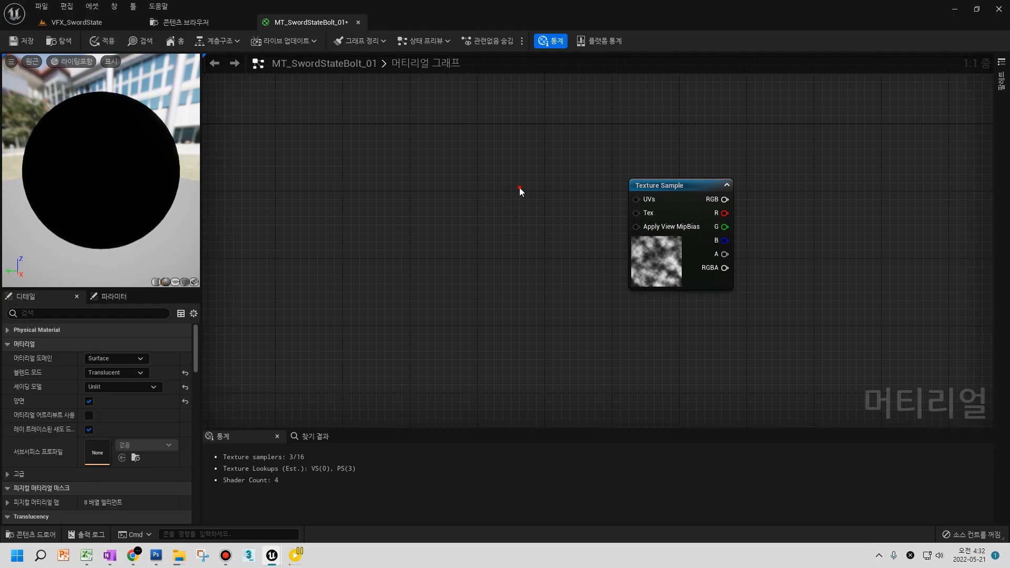
{"action": "left_click", "coordinate": [519, 188]}
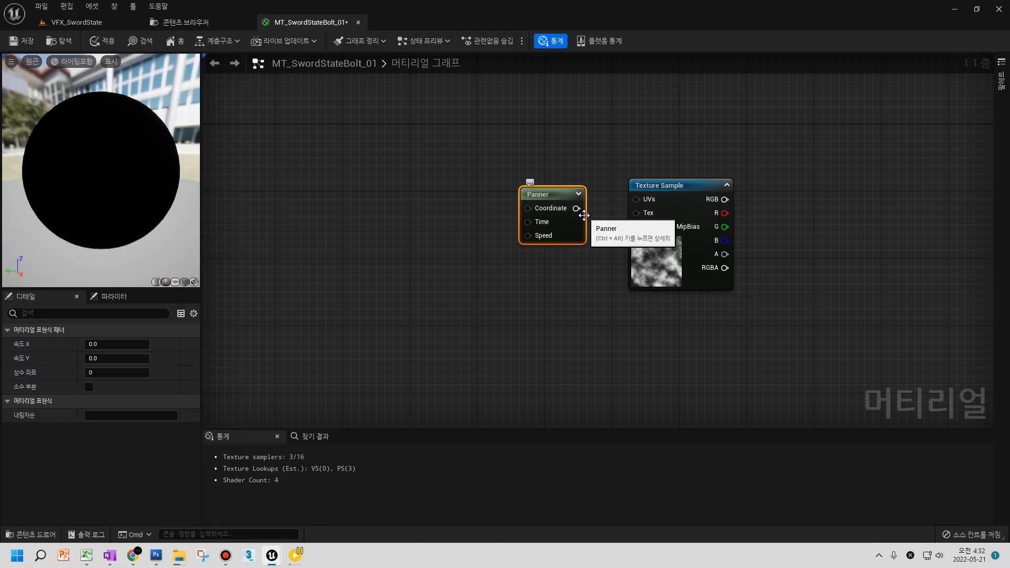
{"action": "left_click_drag", "start_coordinate": [576, 208], "coordinate": [639, 201]}
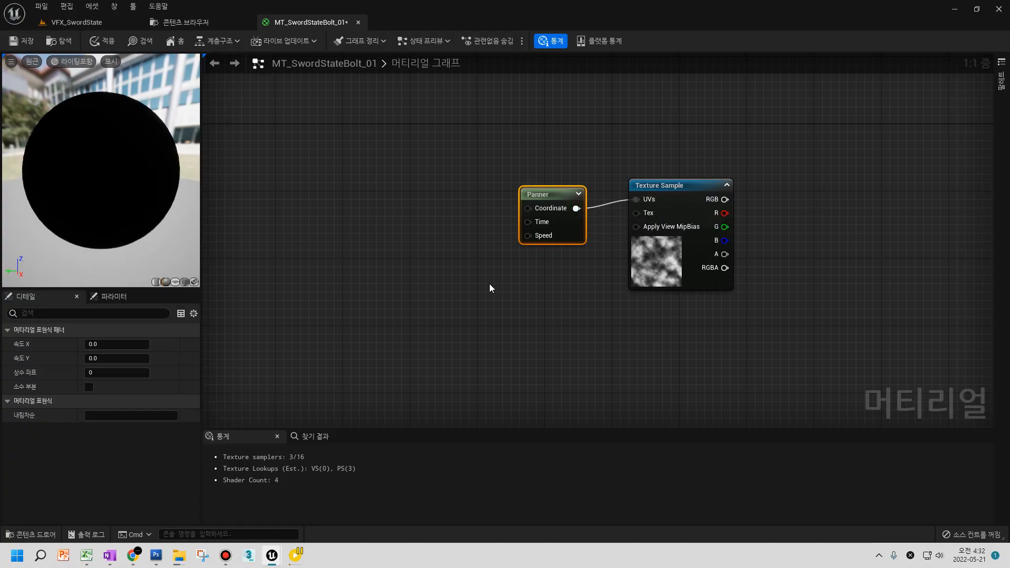
- Set the Panner node's X speed to -0.12
{"action": "left_click", "coordinate": [125, 343]}
{"action": "type", "text": "-0.12"}
{"action": "key", "text": "Return"}
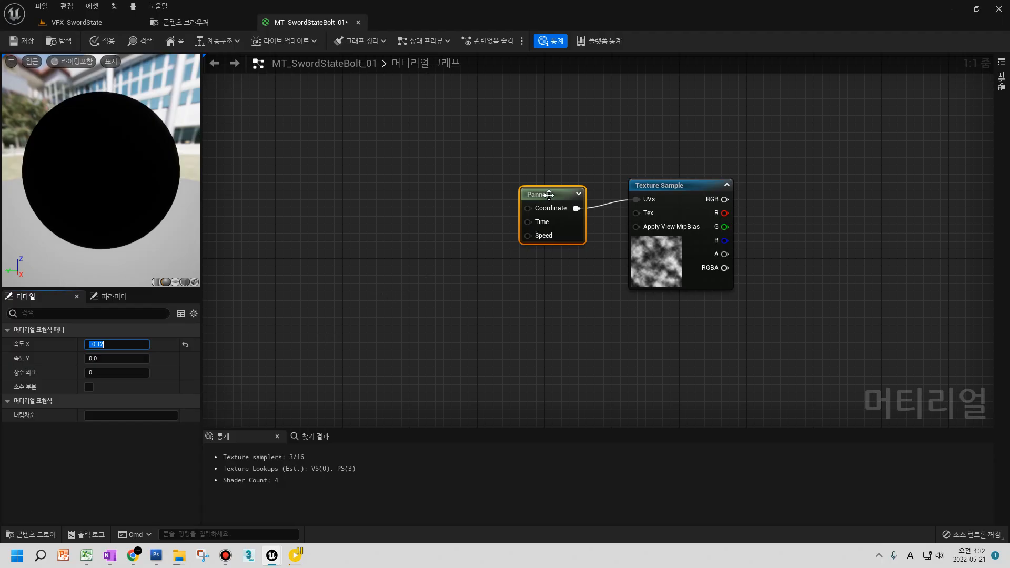
- Reposition the Panner and Texture Sample nodes so they sit level and slightly closer together
{"action": "left_click_drag", "start_coordinate": [548, 195], "coordinate": [540, 191]}
{"action": "left_click_drag", "start_coordinate": [676, 198], "coordinate": [659, 196]}
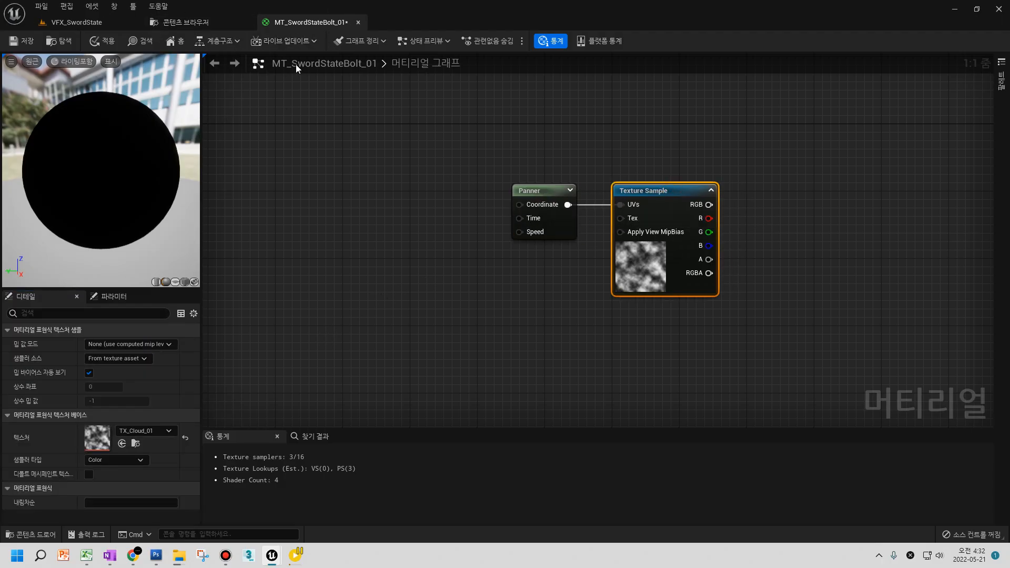
- Enable realtime nodes and previews for all nodes in the live update options
{"action": "left_click", "coordinate": [290, 45]}
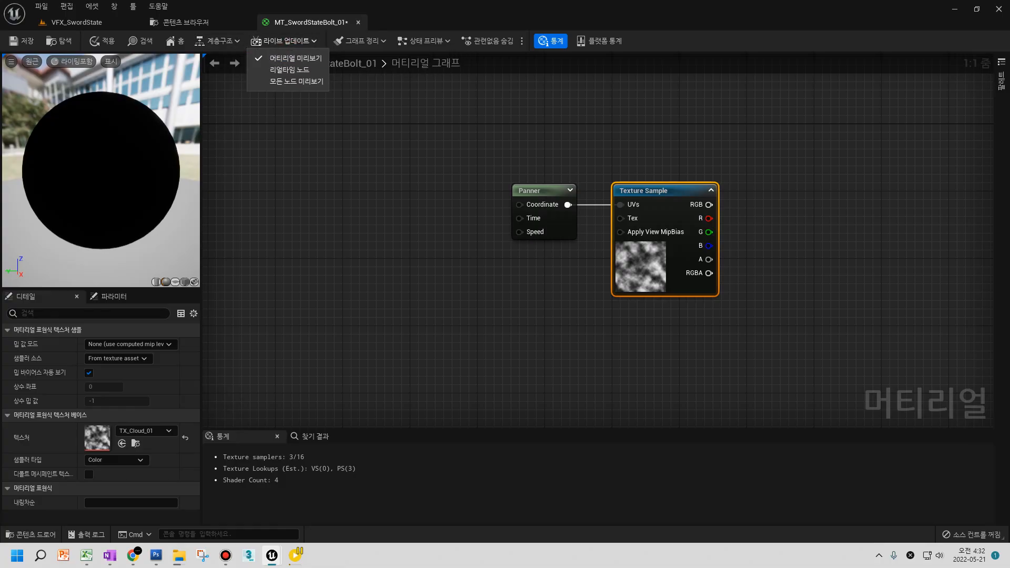
{"action": "left_click", "coordinate": [289, 70]}
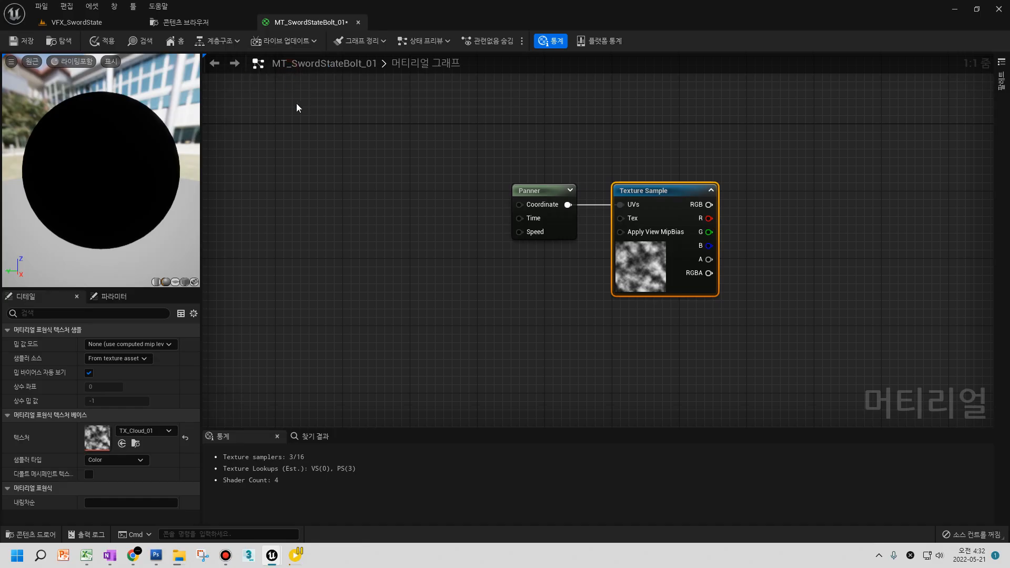
{"action": "left_click", "coordinate": [283, 40]}
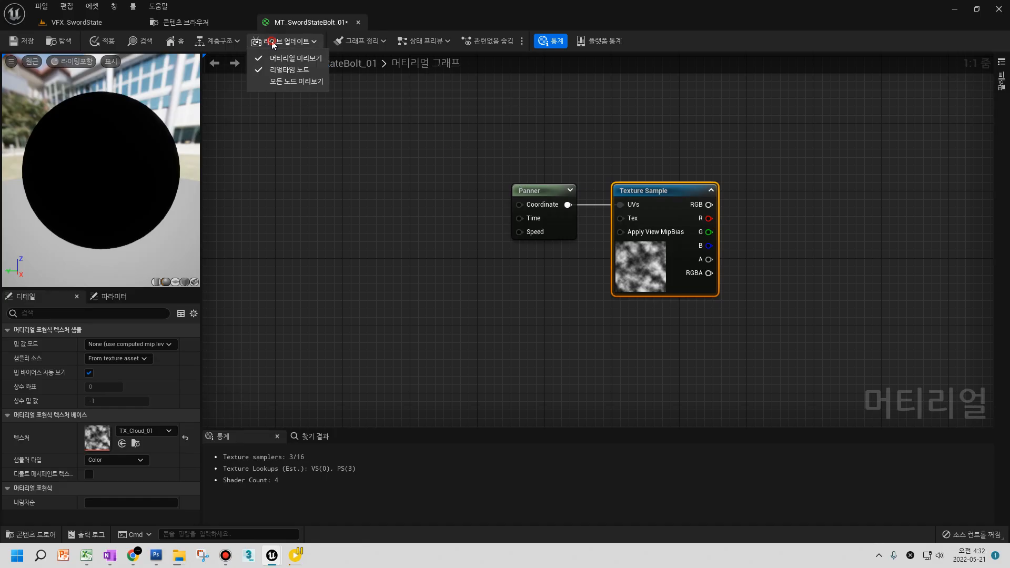
{"action": "left_click", "coordinate": [286, 81]}
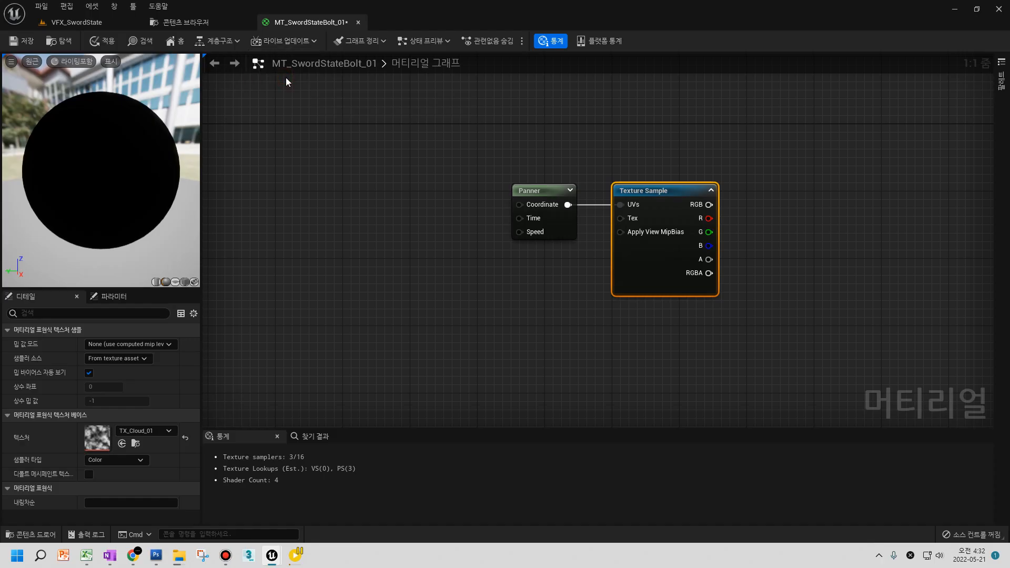
{"action": "left_click", "coordinate": [294, 42]}
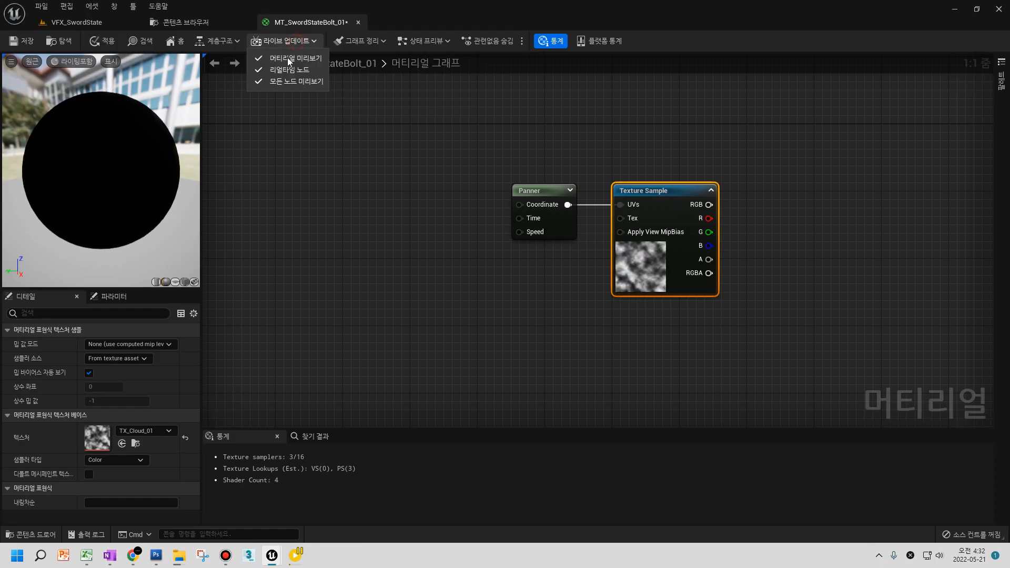
{"action": "left_click", "coordinate": [601, 289]}
{"action": "right_click_drag", "start_coordinate": [664, 239], "coordinate": [552, 239]}
{"action": "left_click", "coordinate": [526, 238]}
{"action": "left_click", "coordinate": [414, 193]}
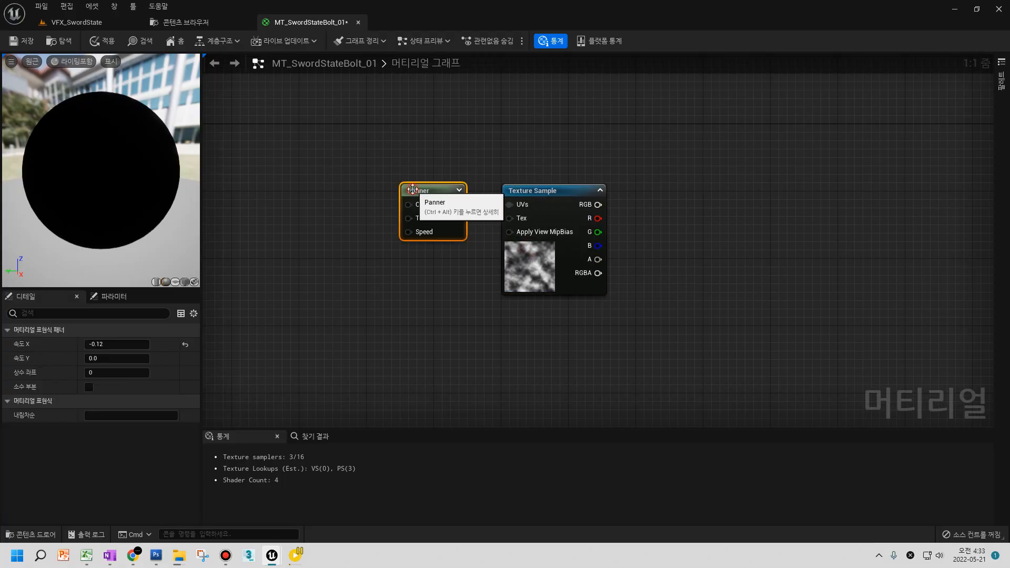
{"action": "left_click", "coordinate": [513, 265]}
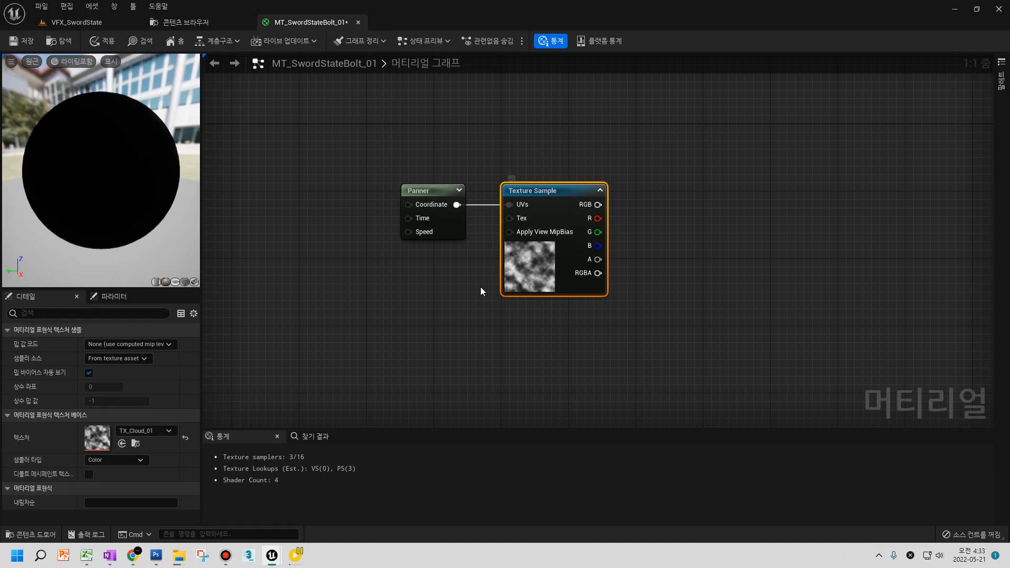
{"action": "left_click", "coordinate": [450, 226]}
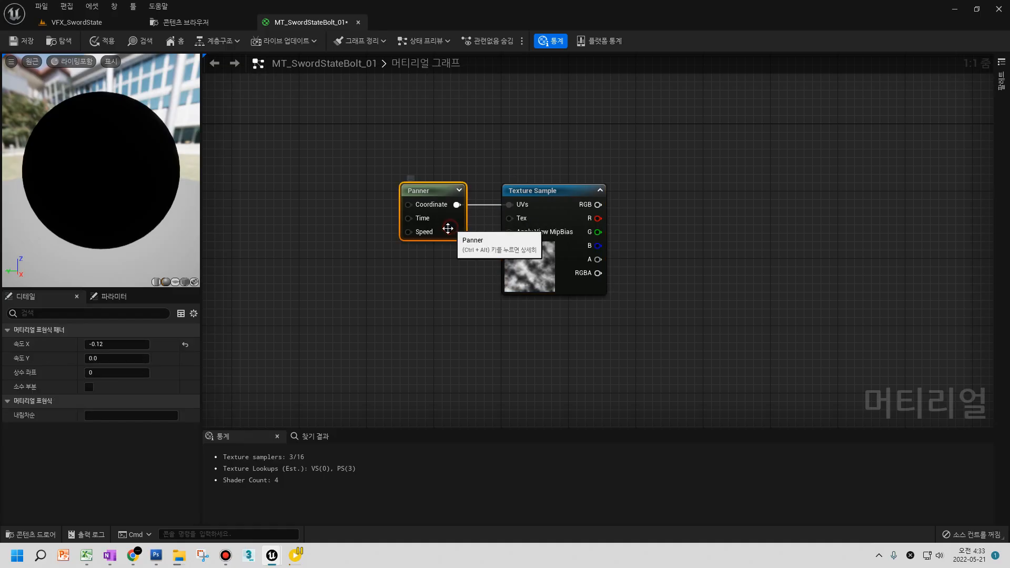
- Toggle the material preview, realtime nodes and all-node preview live update options off and back on
{"action": "left_click", "coordinate": [288, 42]}
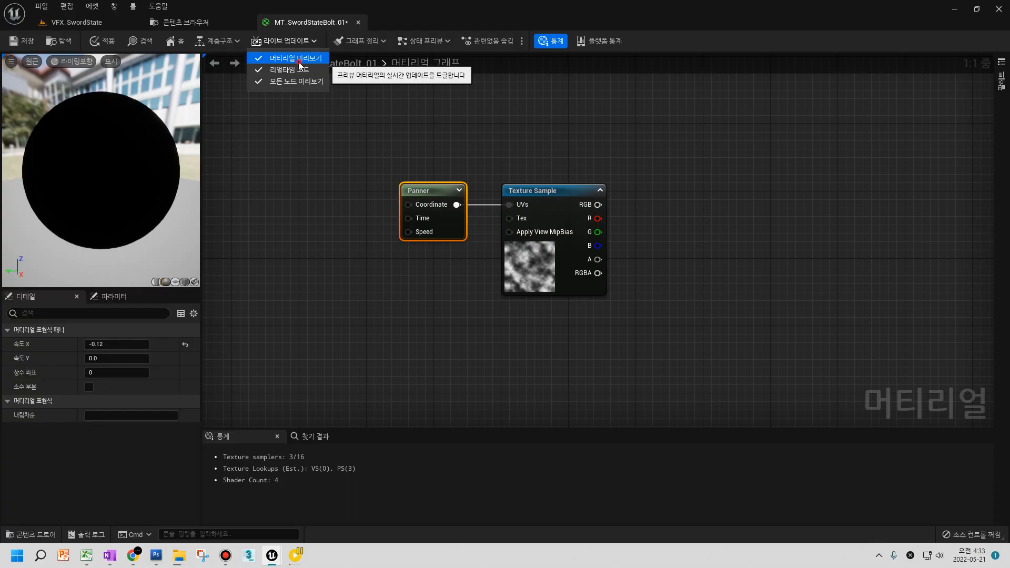
{"action": "left_click", "coordinate": [298, 59]}
{"action": "left_click", "coordinate": [281, 42]}
{"action": "left_click", "coordinate": [278, 77]}
{"action": "left_click", "coordinate": [283, 46]}
{"action": "left_click", "coordinate": [294, 81]}
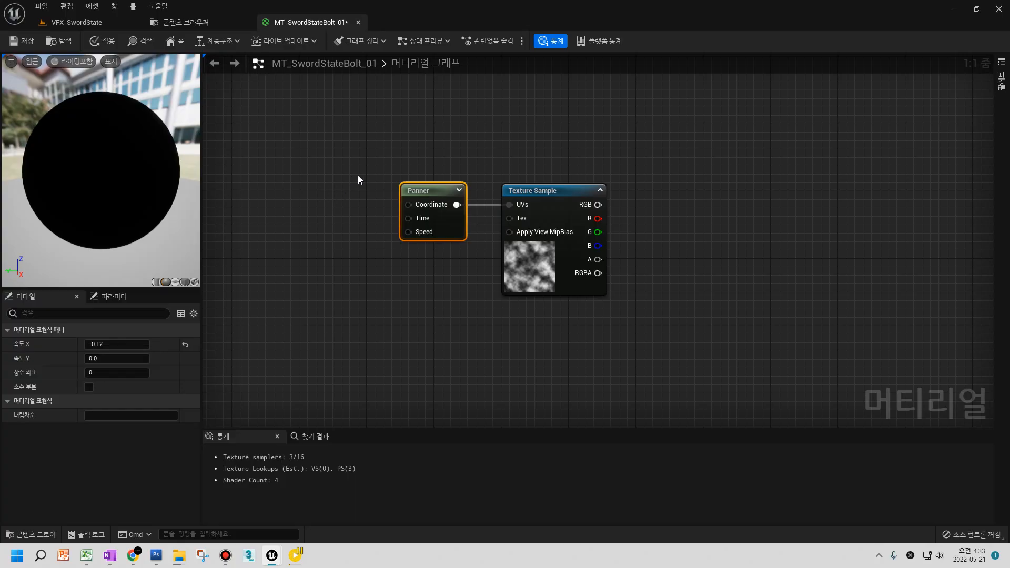
{"action": "left_click", "coordinate": [300, 43]}
{"action": "left_click", "coordinate": [290, 61]}
{"action": "left_click", "coordinate": [285, 42]}
{"action": "left_click", "coordinate": [280, 70]}
{"action": "left_click", "coordinate": [283, 41]}
{"action": "left_click", "coordinate": [274, 81]}
{"action": "left_click", "coordinate": [285, 41]}
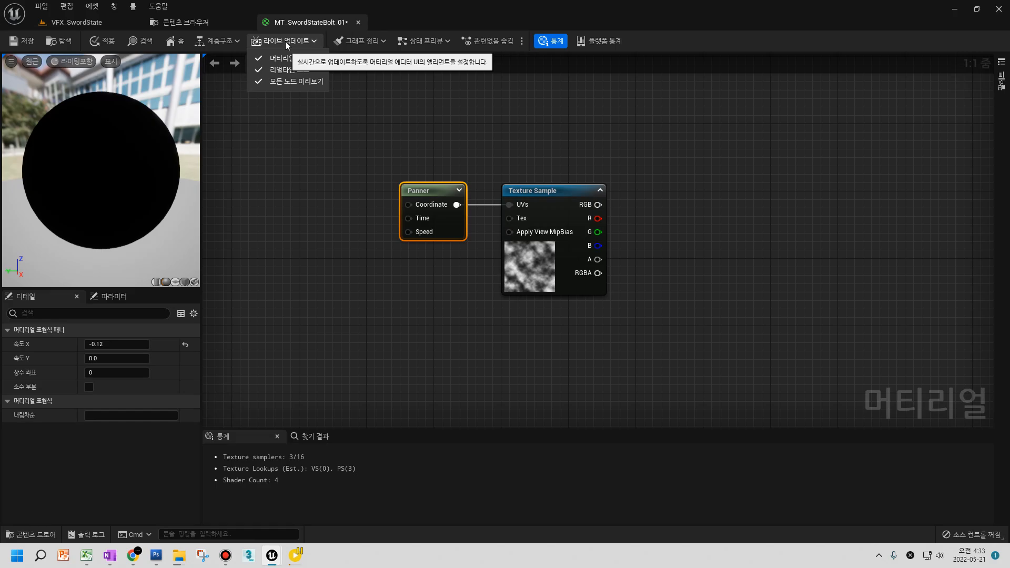
{"action": "left_click", "coordinate": [305, 203]}
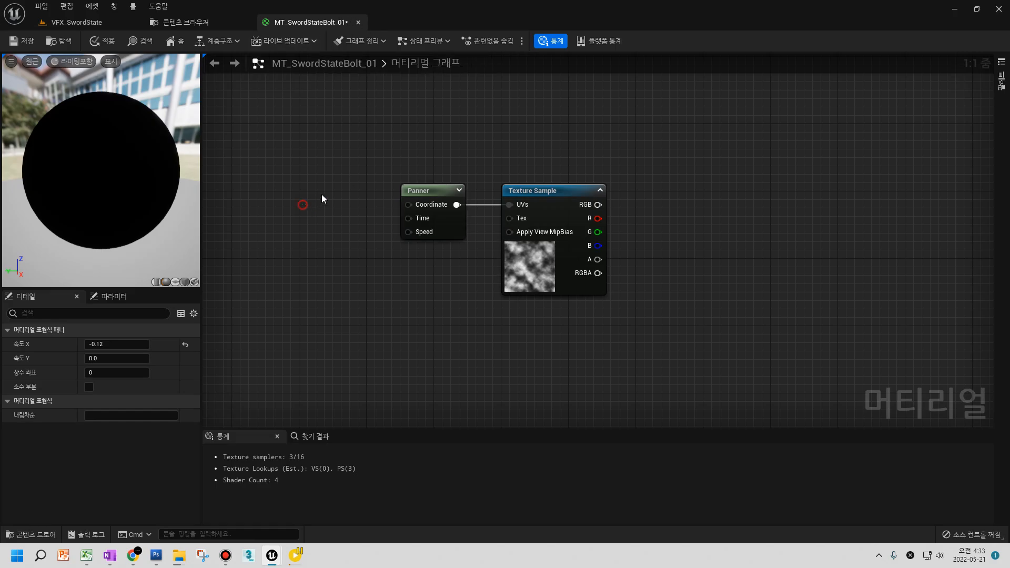
- Try a Y speed of 0.5 on the Panner node and reset it to 0
{"action": "left_click", "coordinate": [459, 189]}
{"action": "left_click_drag", "start_coordinate": [495, 204], "coordinate": [509, 204]}
{"action": "left_click", "coordinate": [498, 190]}
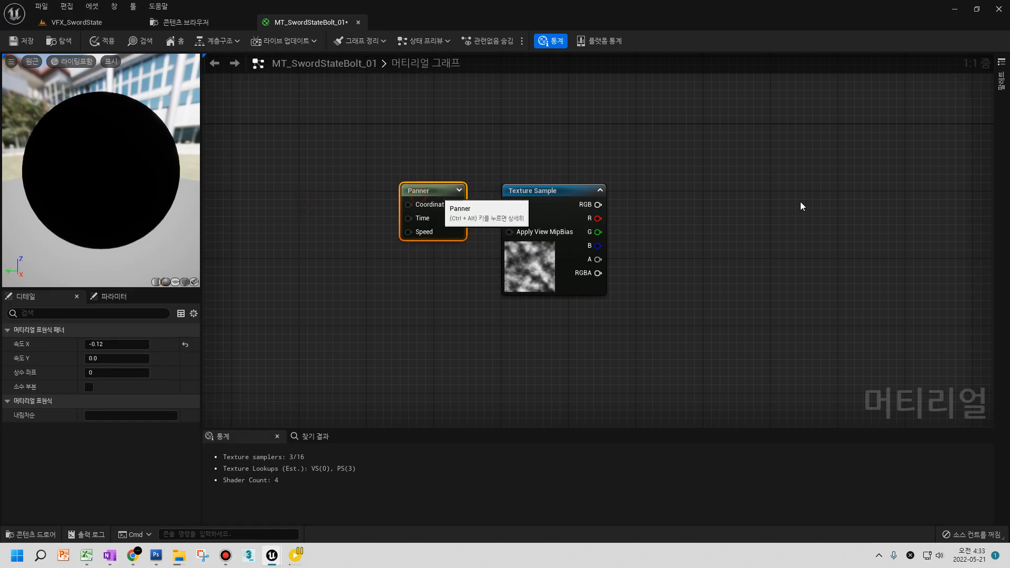
{"action": "left_click", "coordinate": [125, 358]}
{"action": "type", "text": "0.5"}
{"action": "key", "text": "Return"}
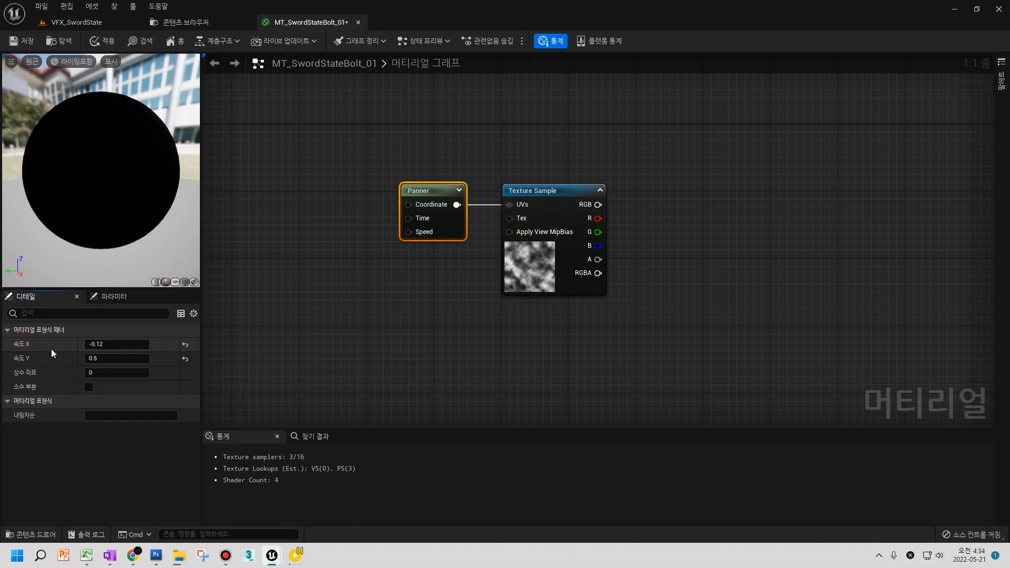
{"action": "left_click", "coordinate": [113, 358]}
{"action": "type", "text": "0"}
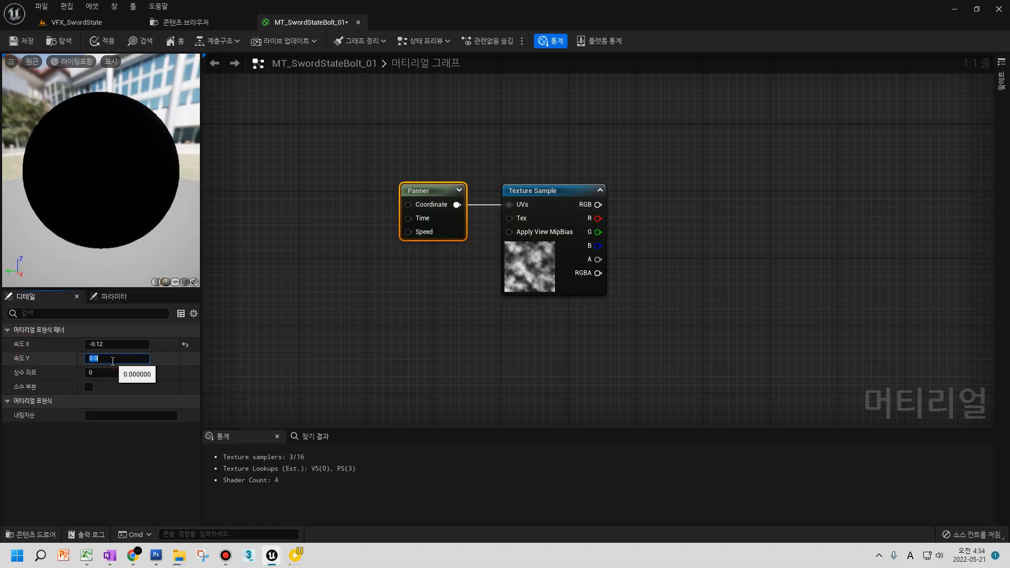
- Try X speeds of -1 and 1 on the Panner node to compare the panning directions
{"action": "left_click", "coordinate": [104, 344]}
{"action": "type", "text": "-1"}
{"action": "key", "text": "Return"}
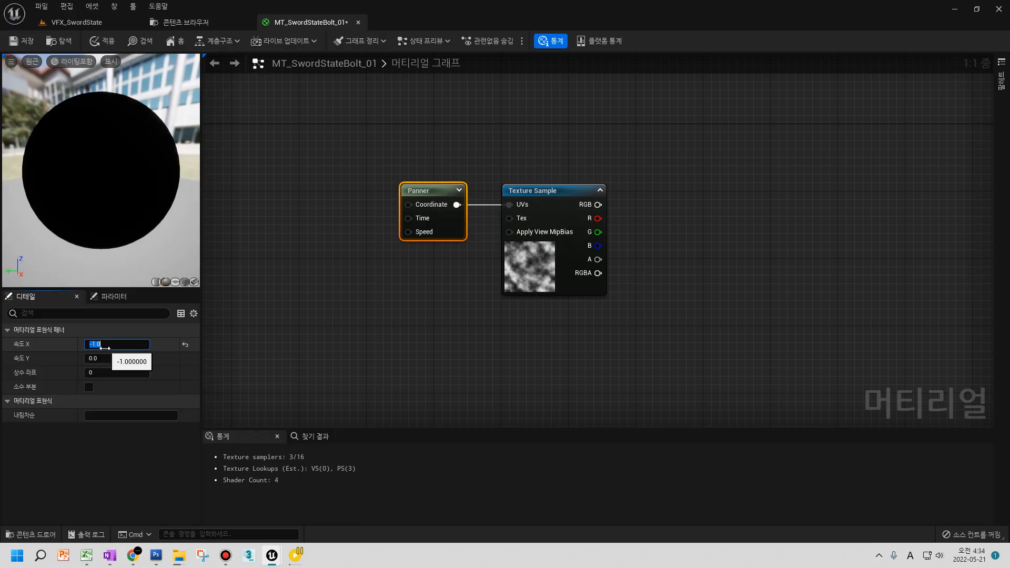
{"action": "type", "text": "1"}
{"action": "key", "text": "Return"}
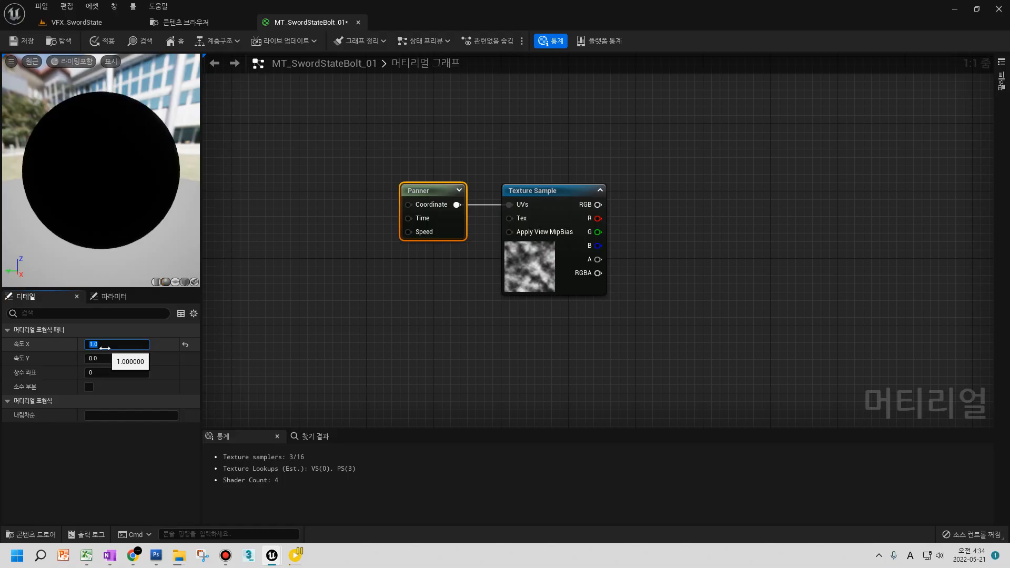
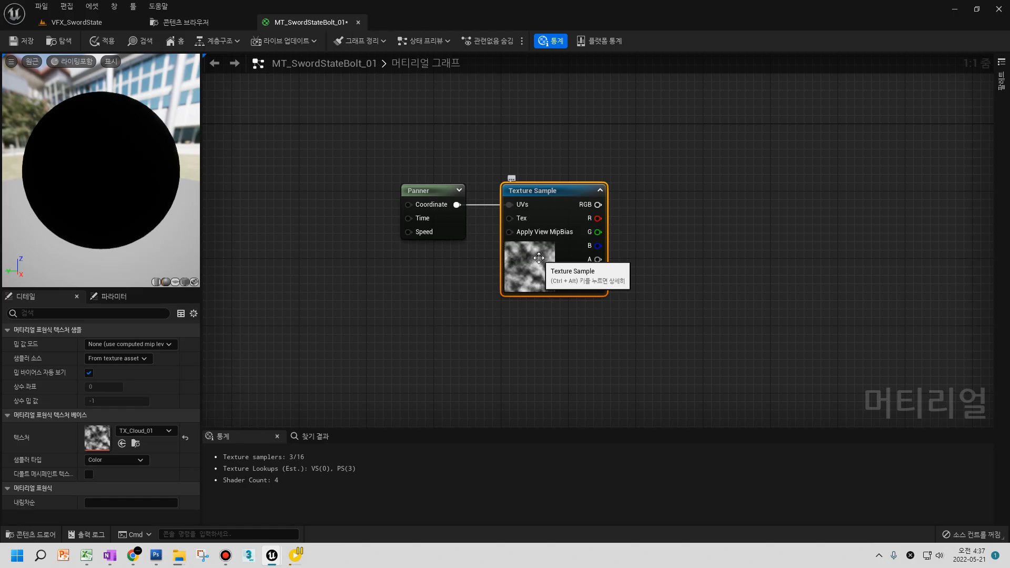
- Move the Panner node closer to the Texture Sample and set its speed to X -0.12 and Y 0.5
{"action": "left_click", "coordinate": [455, 264]}
{"action": "right_click_drag", "start_coordinate": [455, 264], "coordinate": [509, 264]}
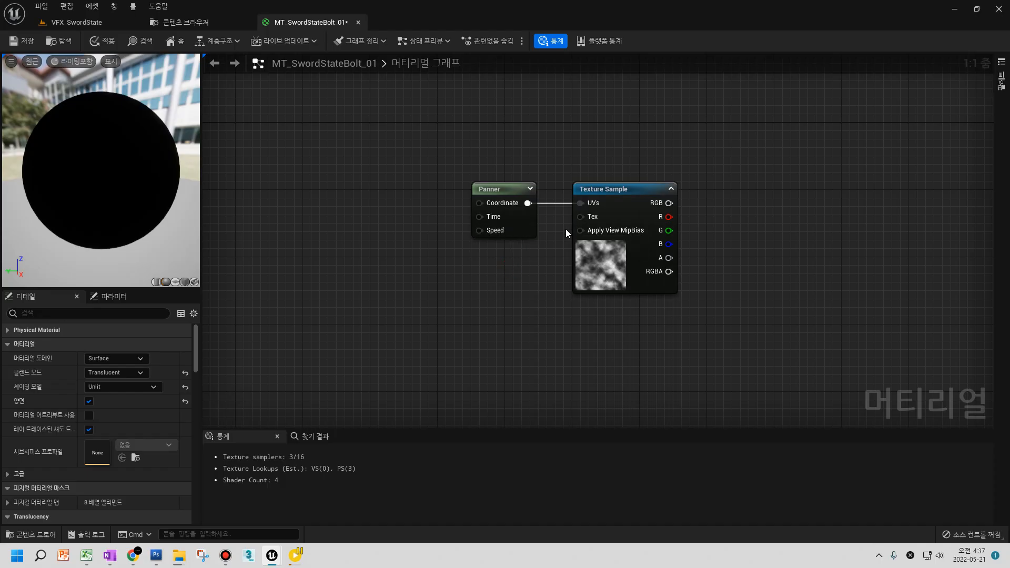
{"action": "left_click_drag", "start_coordinate": [490, 200], "coordinate": [507, 200]}
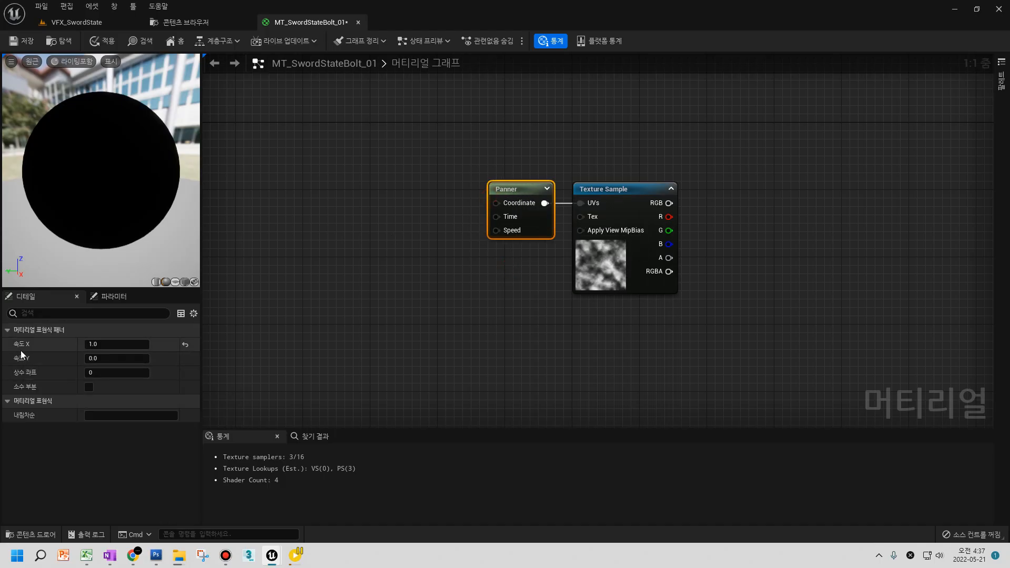
{"action": "left_click", "coordinate": [100, 345]}
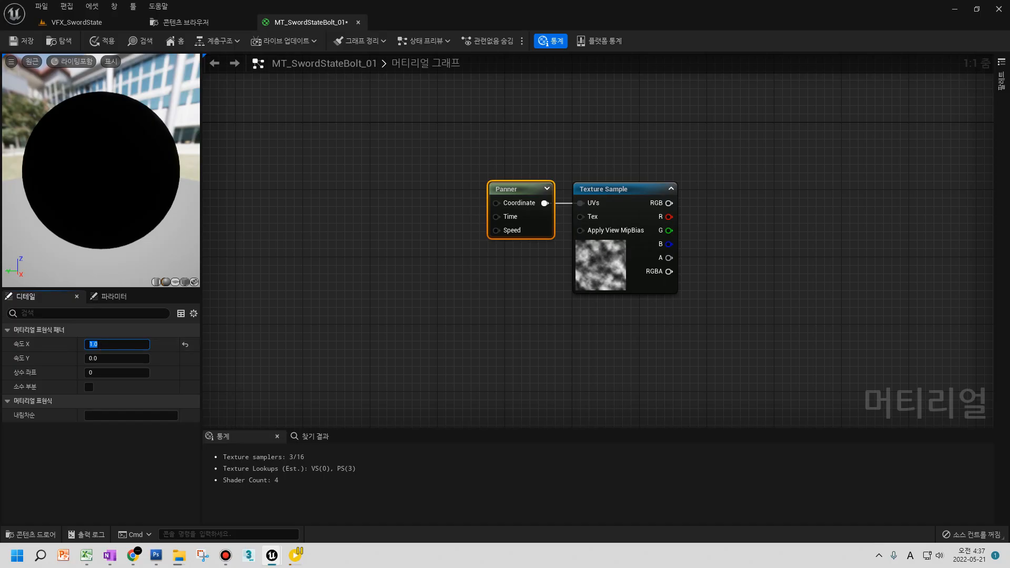
{"action": "left_click", "coordinate": [501, 265]}
{"action": "left_click", "coordinate": [520, 211]}
{"action": "left_click", "coordinate": [102, 345]}
{"action": "type", "text": "-0.12"}
{"action": "key", "text": "Return"}
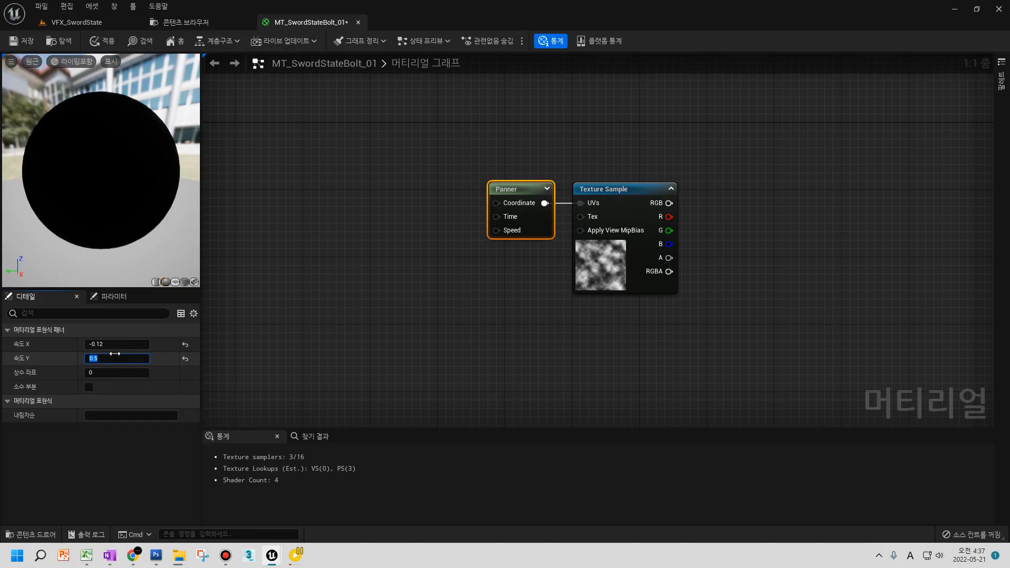
- Add a TexCoord node before the Panner and connect its output to the Coordinate input
{"action": "left_click", "coordinate": [350, 206]}
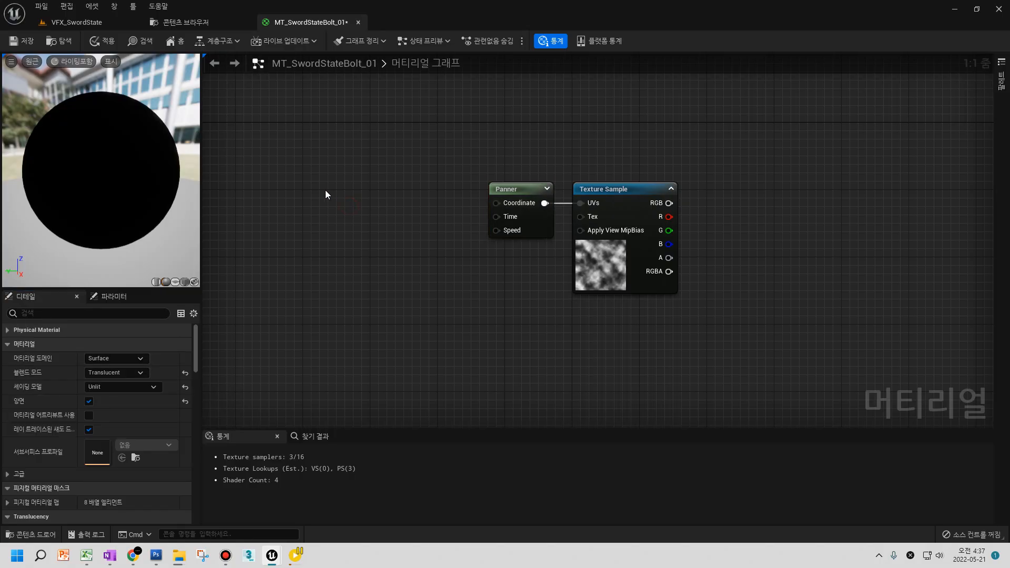
{"action": "left_click", "coordinate": [407, 202]}
{"action": "left_click_drag", "start_coordinate": [408, 201], "coordinate": [497, 204]}
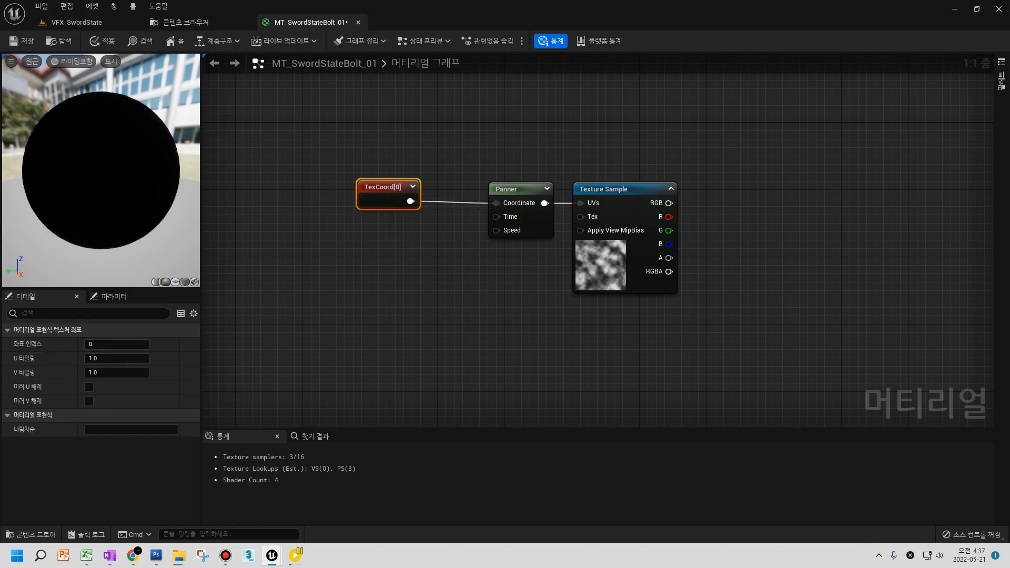
- Set the TexCoord node's U tiling to 0.4 and V tiling to 0.1
{"action": "right_click_drag", "start_coordinate": [566, 302], "coordinate": [501, 319]}
{"action": "left_click", "coordinate": [117, 357]}
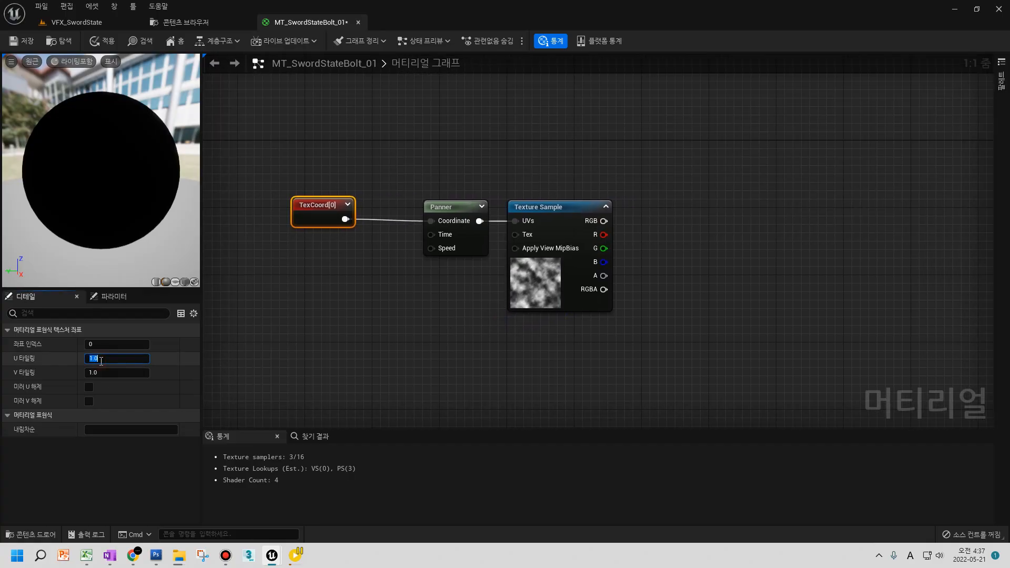
{"action": "type", "text": "0.4"}
{"action": "key", "text": "Tab"}
{"action": "type", "text": "0.1"}
{"action": "key", "text": "Return"}
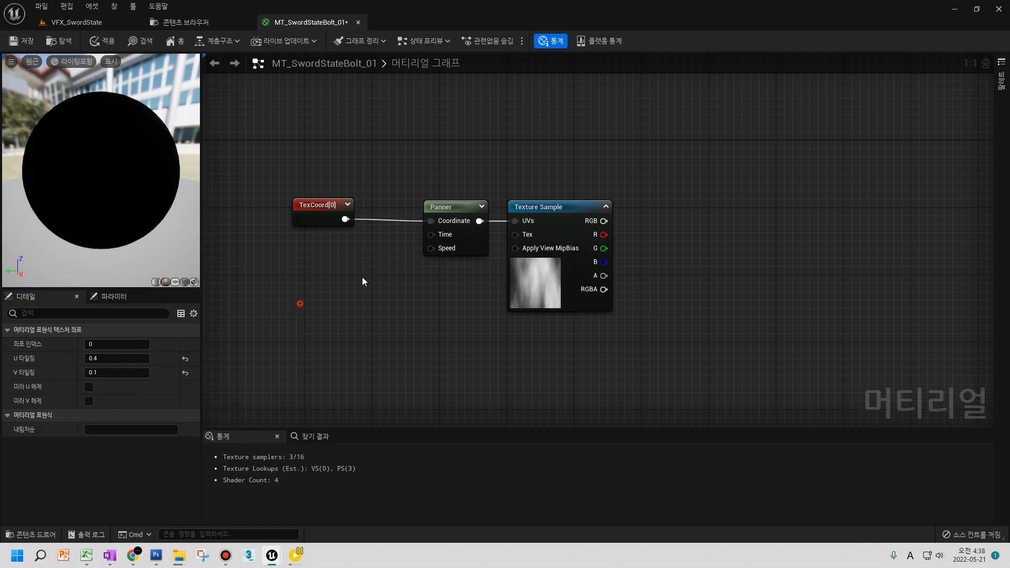
- Move the TexCoord, Panner and Texture Sample nodes together up and to the left in the graph
{"action": "left_click_drag", "start_coordinate": [328, 288], "coordinate": [727, 156]}
{"action": "right_click_drag", "start_coordinate": [581, 268], "coordinate": [670, 244]}
{"action": "right_click_drag", "start_coordinate": [594, 269], "coordinate": [606, 272]}
{"action": "left_click_drag", "start_coordinate": [411, 191], "coordinate": [331, 132]}
{"action": "left_click", "coordinate": [460, 223]}
{"action": "right_click_drag", "start_coordinate": [460, 223], "coordinate": [512, 231]}
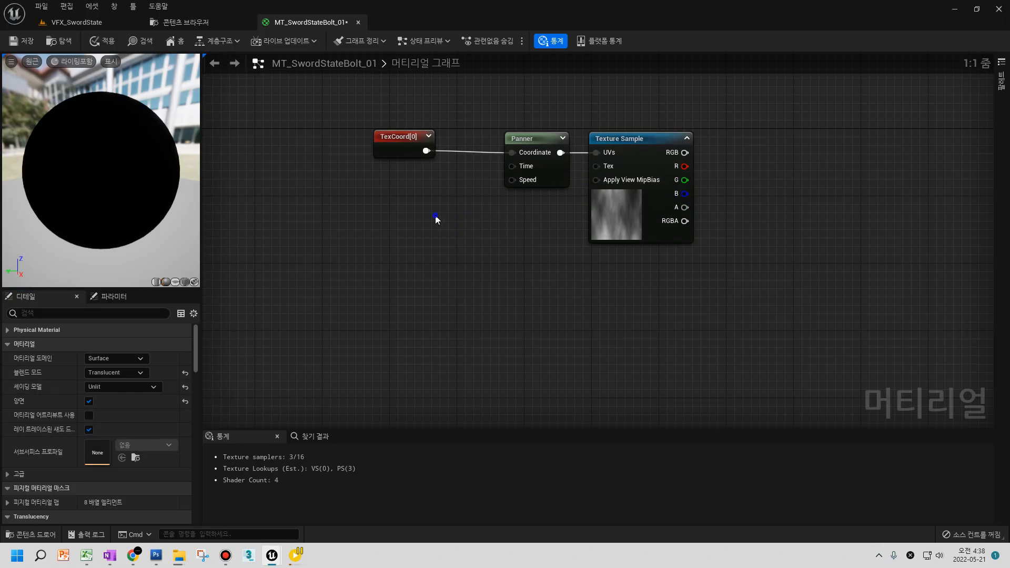
{"action": "right_click_drag", "start_coordinate": [425, 217], "coordinate": [494, 227]}
{"action": "left_click", "coordinate": [493, 227]}
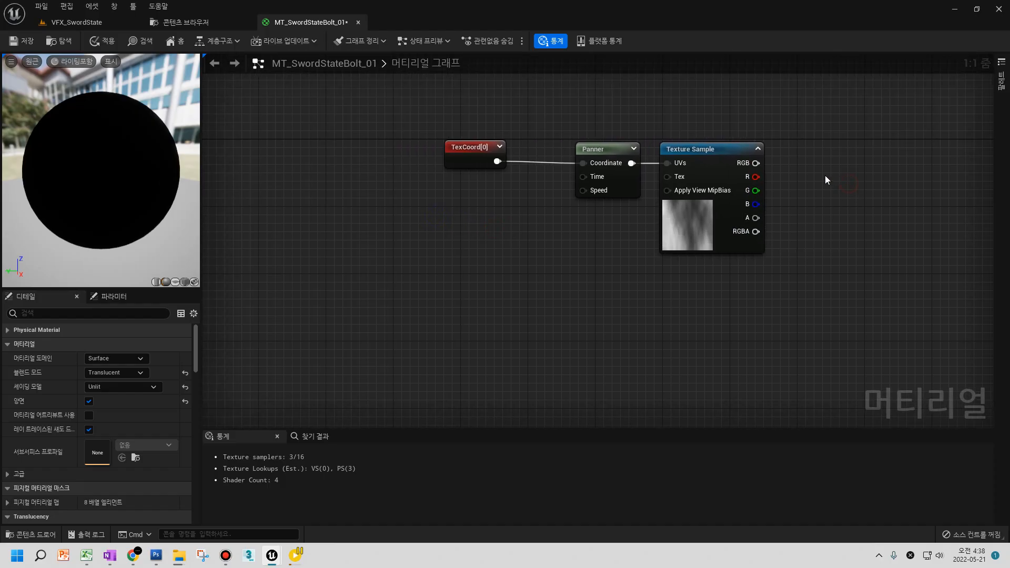
- Add a Power node after the Texture Sample, connect RGB to its Base input, and expand the node's preview
{"action": "right_click_drag", "start_coordinate": [785, 168], "coordinate": [694, 168]}
{"action": "left_click", "coordinate": [713, 164]}
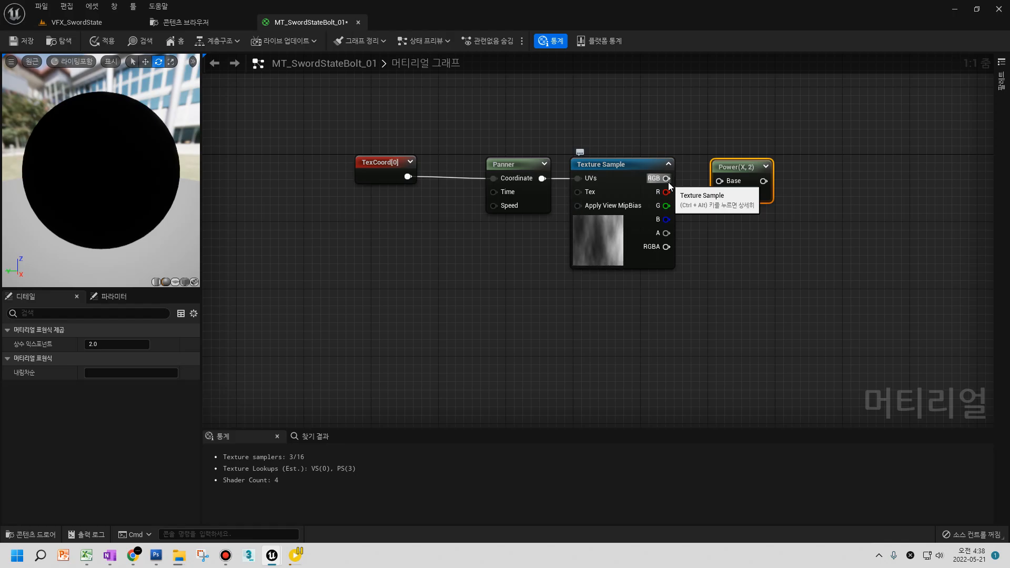
{"action": "left_click_drag", "start_coordinate": [666, 179], "coordinate": [719, 181]}
{"action": "right_click_drag", "start_coordinate": [783, 176], "coordinate": [667, 197]}
{"action": "left_click_drag", "start_coordinate": [626, 185], "coordinate": [630, 183]}
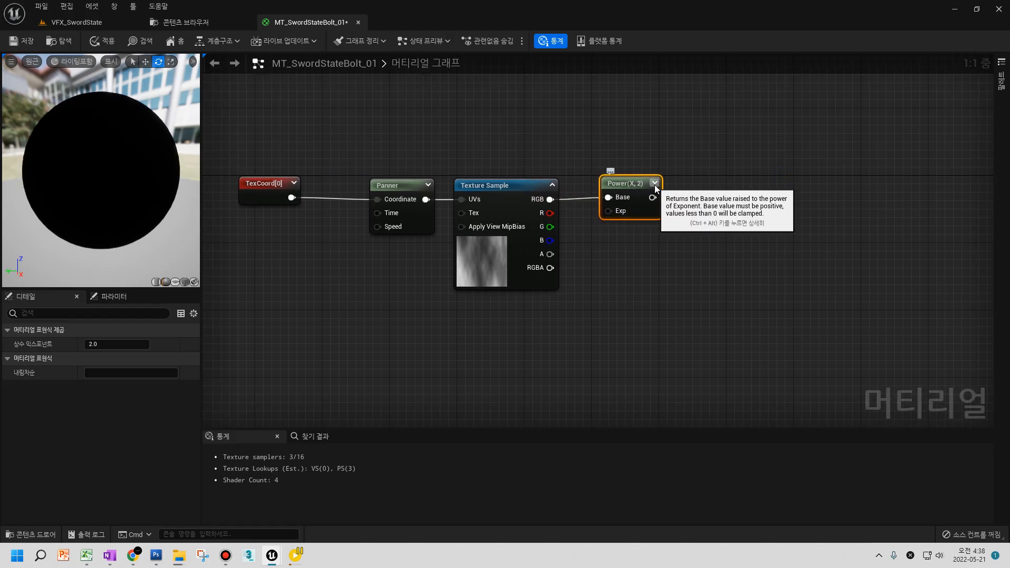
{"action": "left_click", "coordinate": [655, 184]}
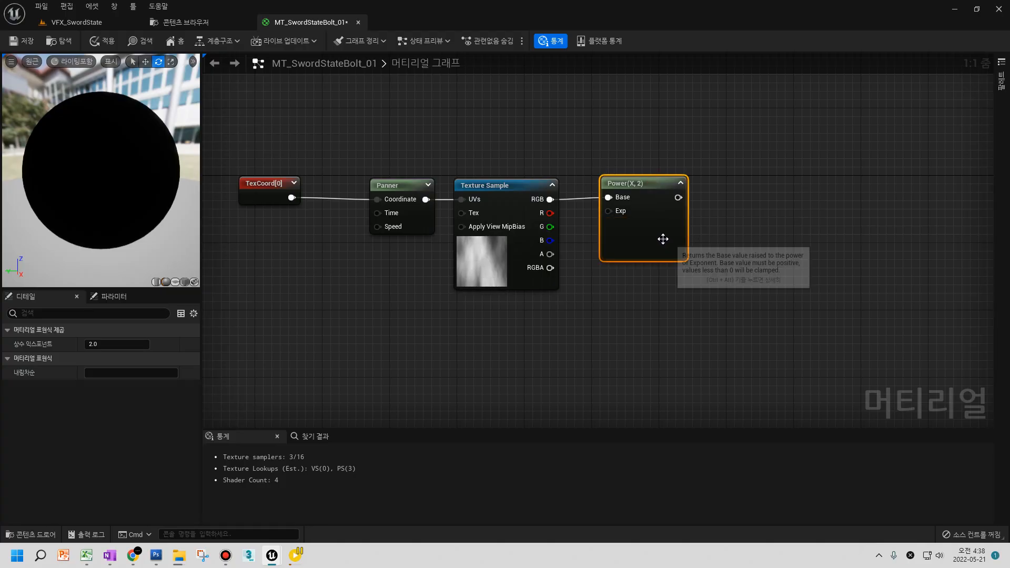
{"action": "left_click_drag", "start_coordinate": [658, 249], "coordinate": [642, 236]}
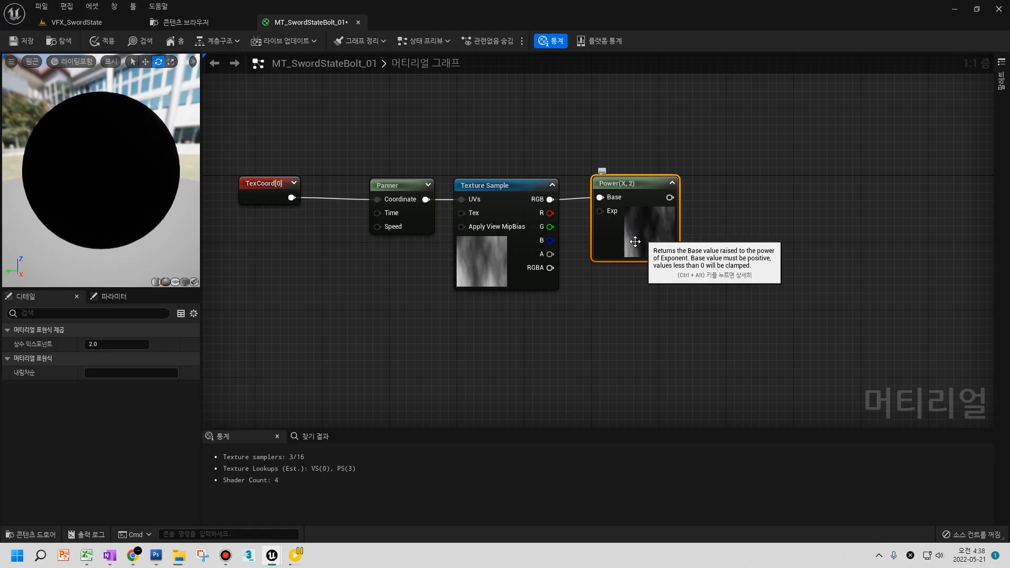
- Move the whole node chain from TexCoord to Power further up in the graph
{"action": "scroll", "coordinate": [747, 268], "scroll_direction": "down", "scroll_amount": 2}
{"action": "left_click_drag", "start_coordinate": [281, 284], "coordinate": [768, 188]}
{"action": "left_click_drag", "start_coordinate": [676, 228], "coordinate": [632, 134]}
{"action": "right_click_drag", "start_coordinate": [630, 132], "coordinate": [677, 219]}
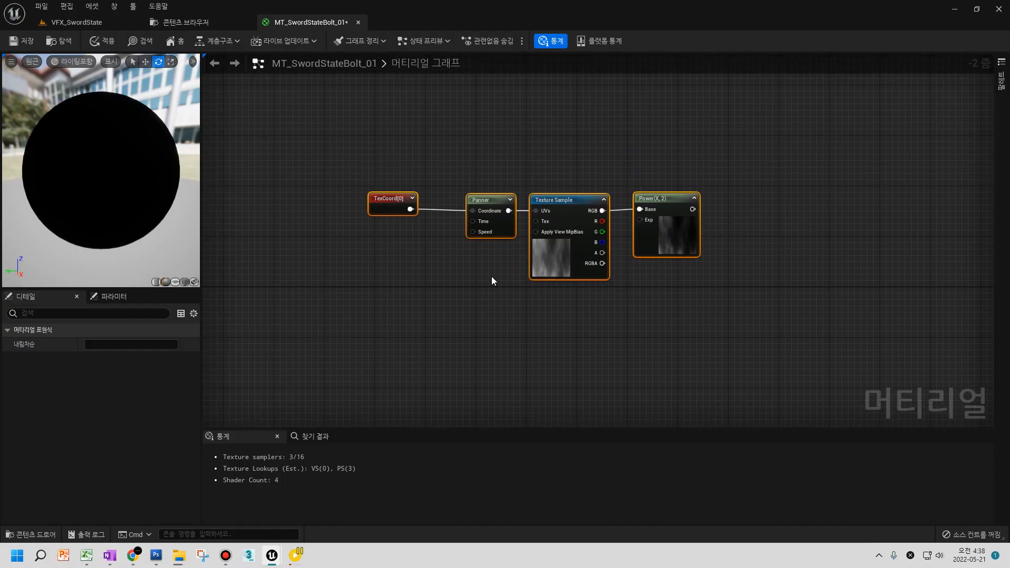
{"action": "left_click", "coordinate": [388, 210]}
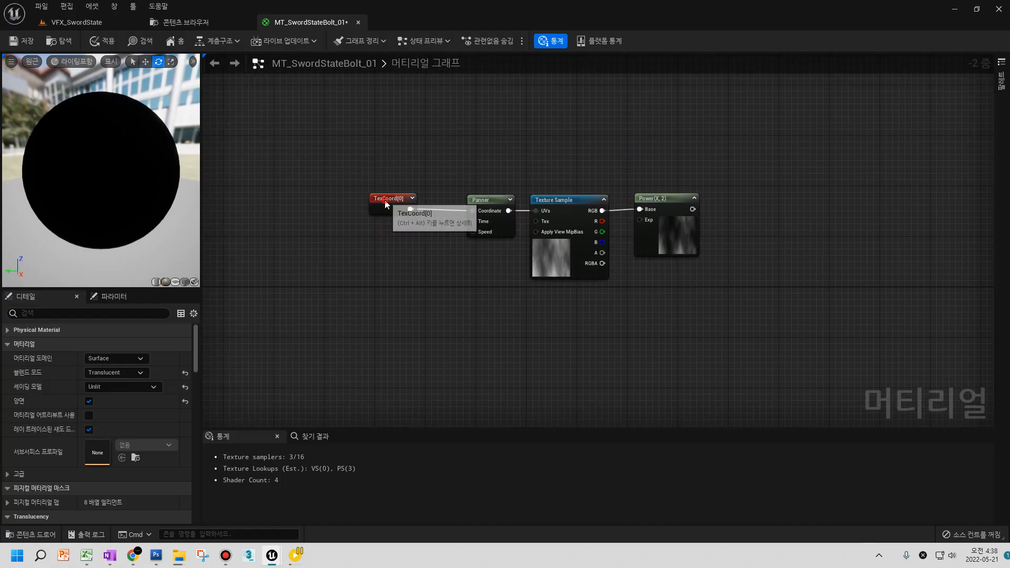
- Move the TexCoord node further from the Panner and add a Subtract node with its A input fed by TexCoord
{"action": "left_click_drag", "start_coordinate": [388, 210], "coordinate": [329, 203]}
{"action": "right_click_drag", "start_coordinate": [379, 238], "coordinate": [426, 229]}
{"action": "left_click", "coordinate": [413, 213]}
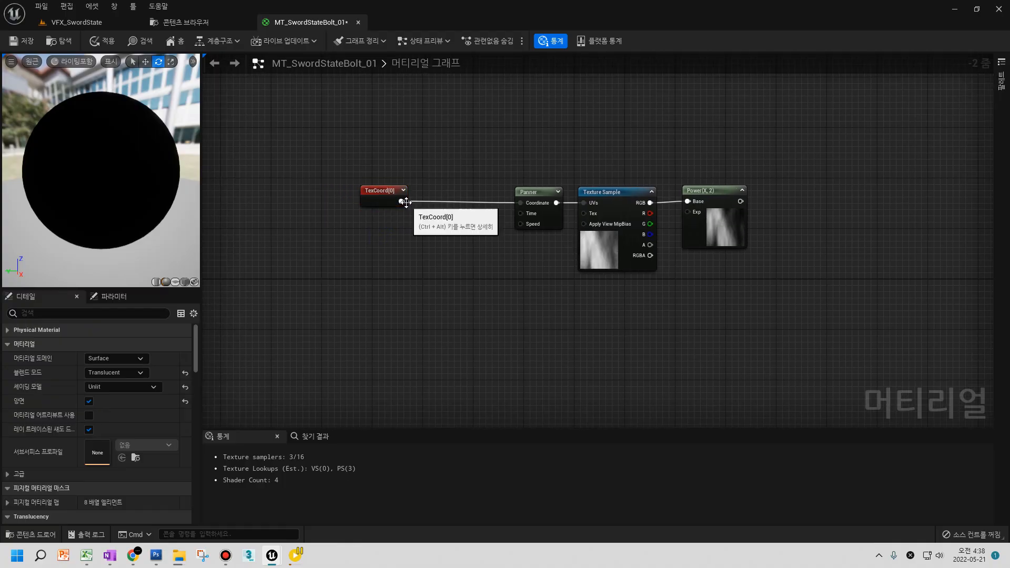
{"action": "left_click_drag", "start_coordinate": [407, 203], "coordinate": [433, 233]}
{"action": "type", "text": "sub"}
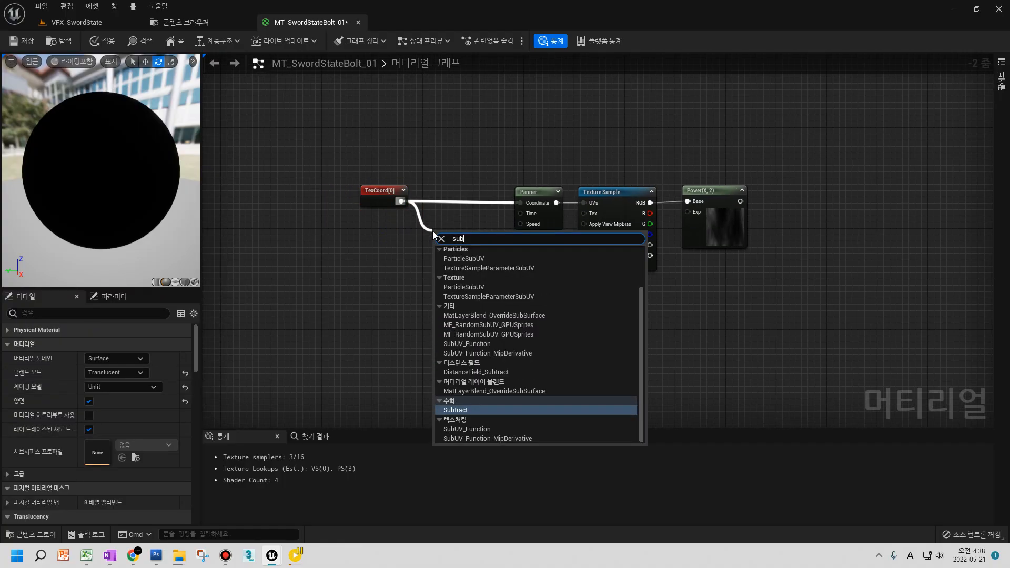
{"action": "key", "text": "Return"}
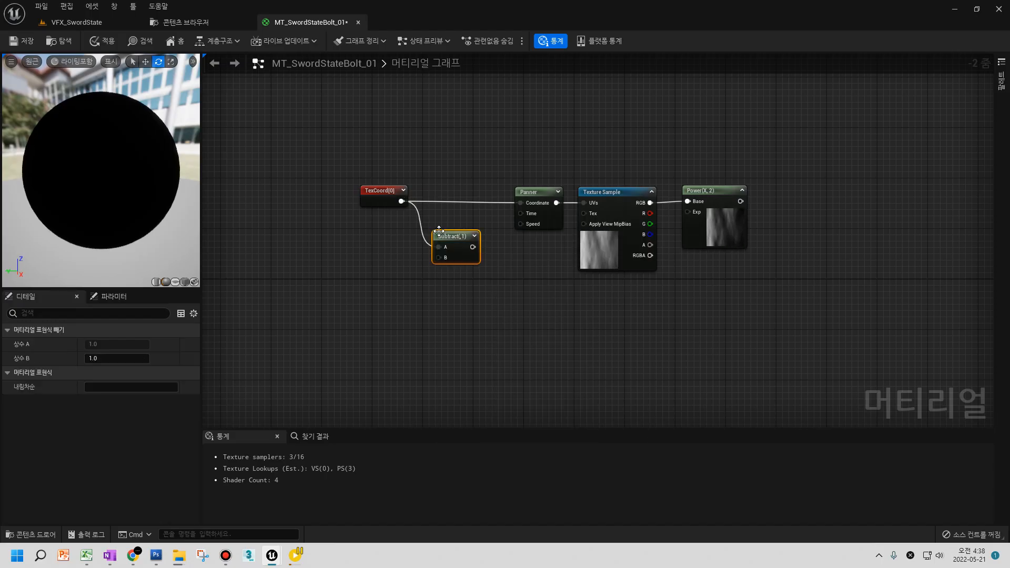
- Expand the TexCoord node's preview, and reposition the TexCoord and Subtract nodes to sit at similar heights
{"action": "right_click_drag", "start_coordinate": [427, 210], "coordinate": [429, 232]}
{"action": "left_click", "coordinate": [431, 233]}
{"action": "scroll", "coordinate": [438, 235], "scroll_direction": "up", "scroll_amount": 2}
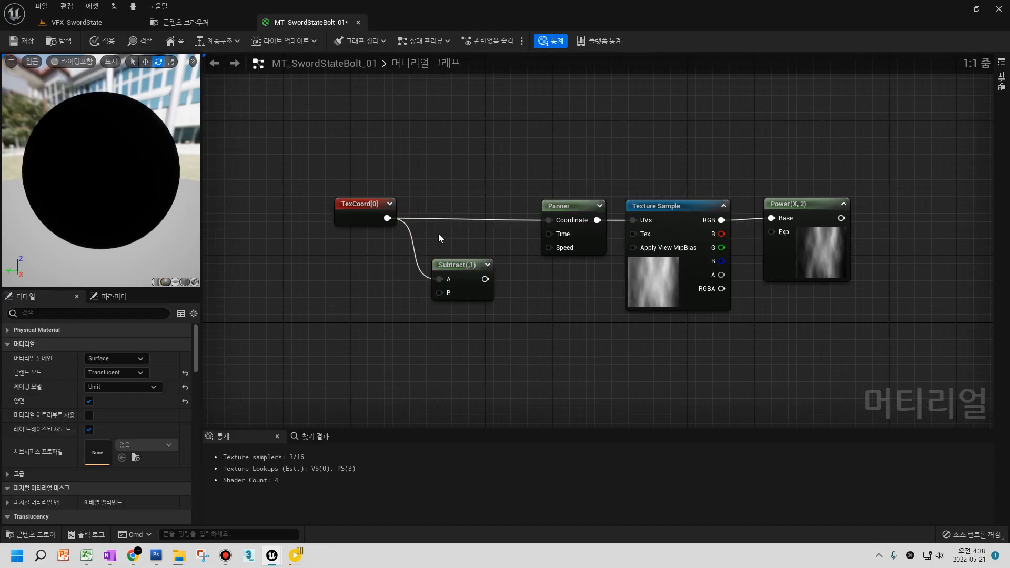
{"action": "left_click", "coordinate": [389, 205]}
{"action": "left_click_drag", "start_coordinate": [371, 205], "coordinate": [337, 205]}
{"action": "left_click_drag", "start_coordinate": [462, 268], "coordinate": [457, 241]}
{"action": "left_click", "coordinate": [308, 241]}
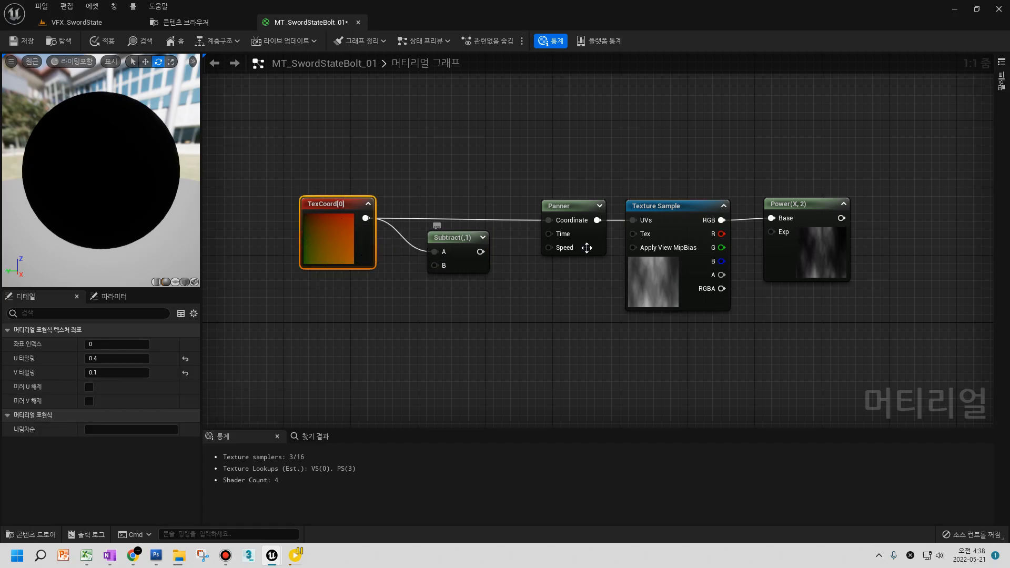
- Feed the Subtract output into the Texture Sample's UVs instead of the Panner, and arrange the Panner above the chain
{"action": "right_click_drag", "start_coordinate": [679, 253], "coordinate": [622, 246]}
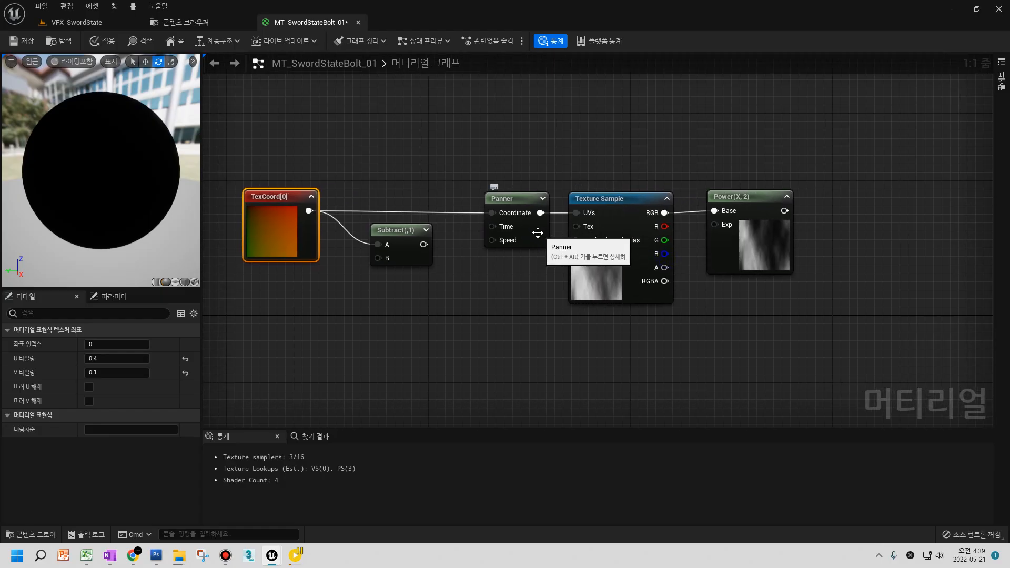
{"action": "left_click_drag", "start_coordinate": [538, 232], "coordinate": [516, 197]}
{"action": "left_click_drag", "start_coordinate": [405, 230], "coordinate": [576, 212]}
{"action": "left_click", "coordinate": [475, 239]}
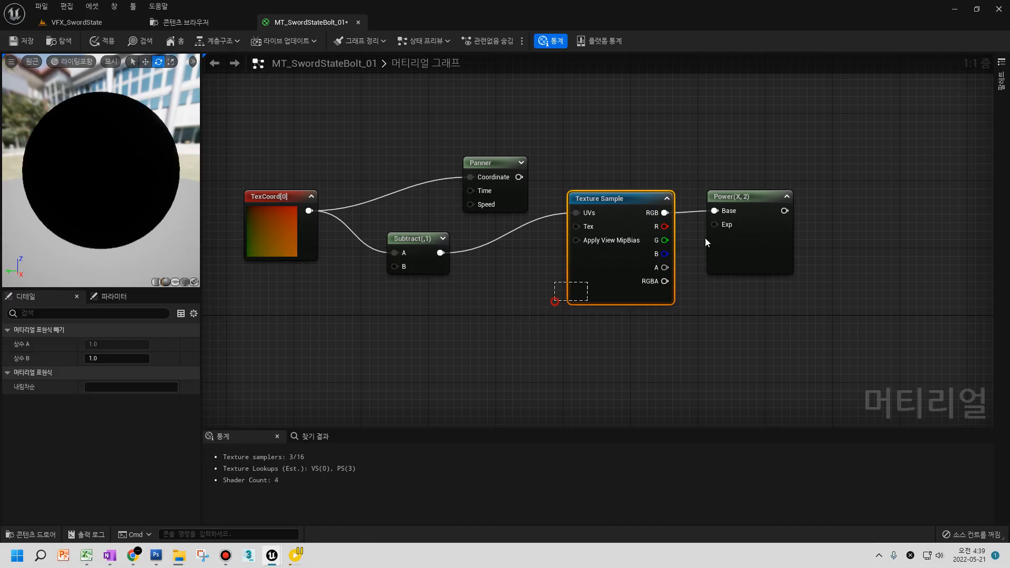
{"action": "left_click_drag", "start_coordinate": [669, 253], "coordinate": [763, 234]}
{"action": "left_click_drag", "start_coordinate": [743, 230], "coordinate": [717, 272]}
{"action": "left_click", "coordinate": [669, 333]}
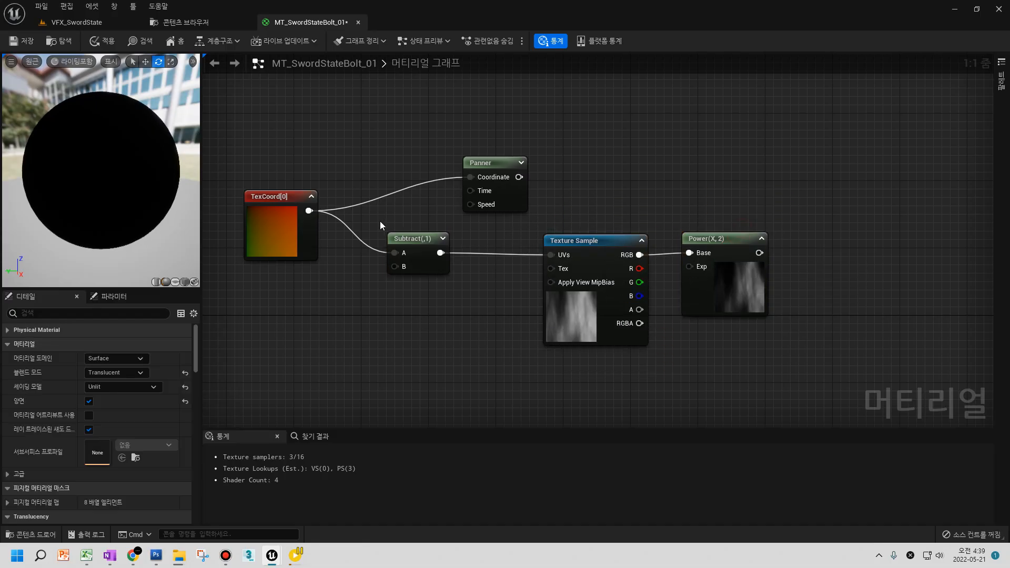
{"action": "left_click", "coordinate": [426, 246]}
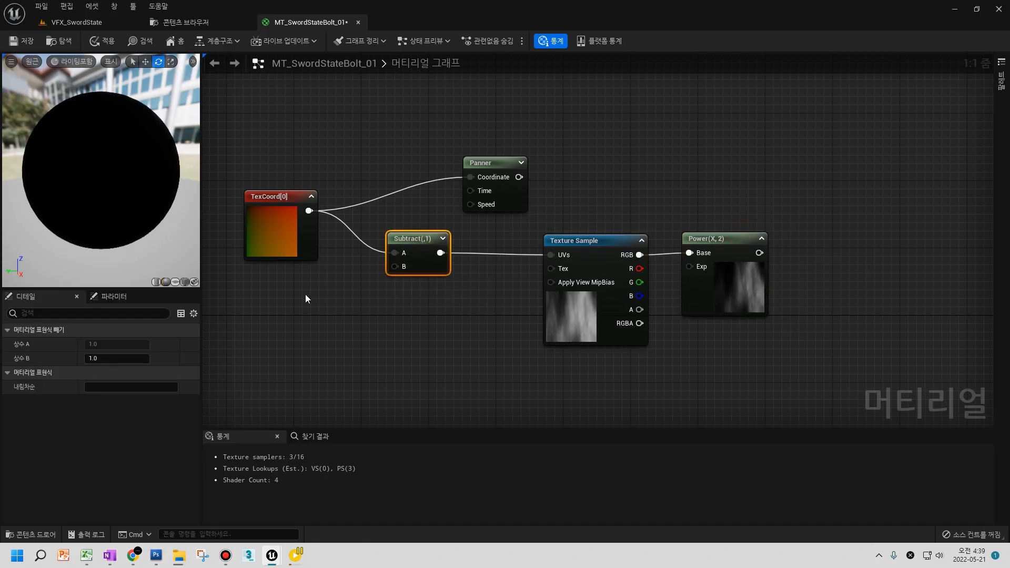
{"action": "left_click", "coordinate": [264, 248]}
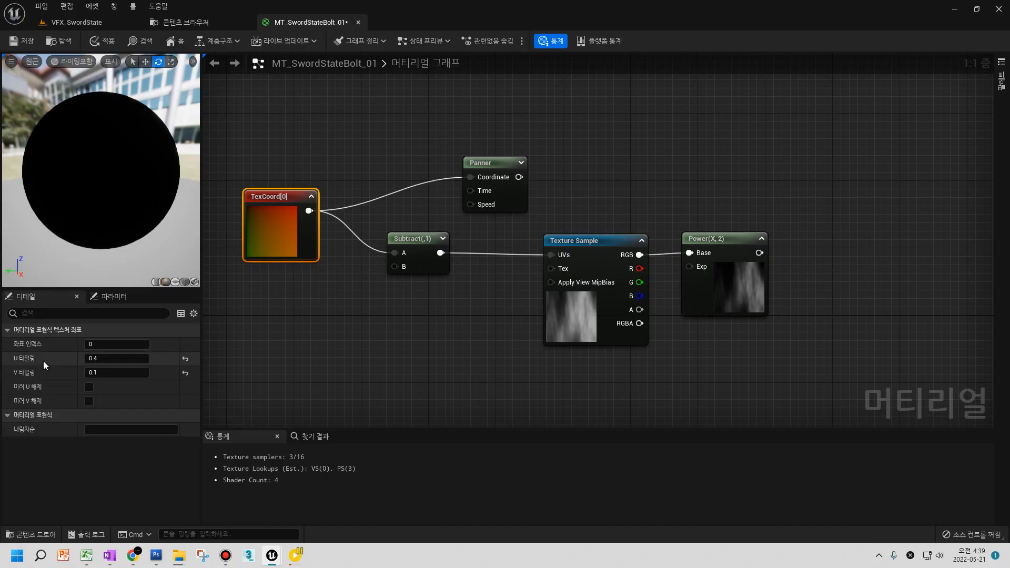
{"action": "key", "text": "u"}
{"action": "left_click", "coordinate": [282, 303]}
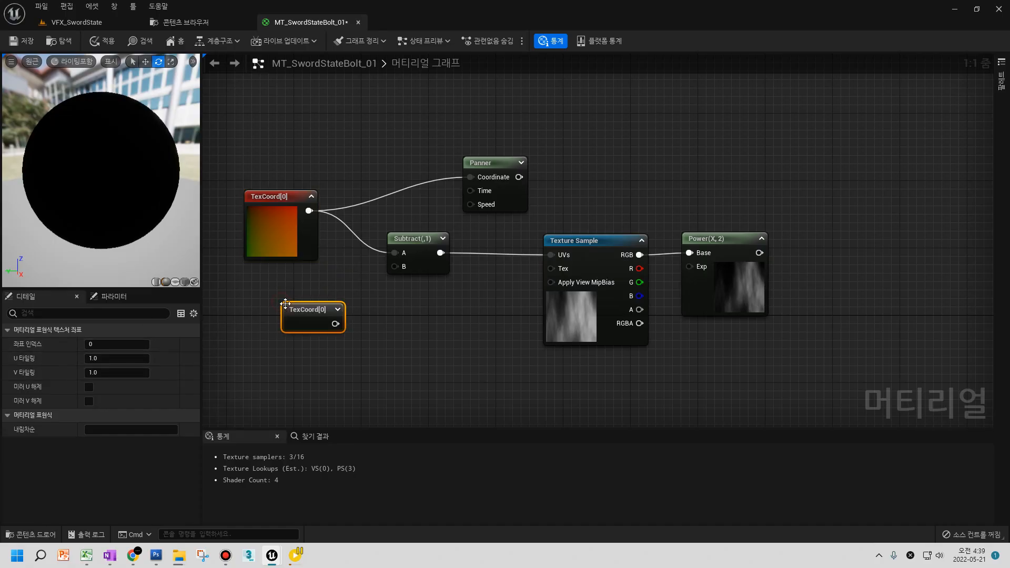
{"action": "right_click_drag", "start_coordinate": [303, 310], "coordinate": [367, 300]}
{"action": "left_click_drag", "start_coordinate": [374, 297], "coordinate": [346, 303]}
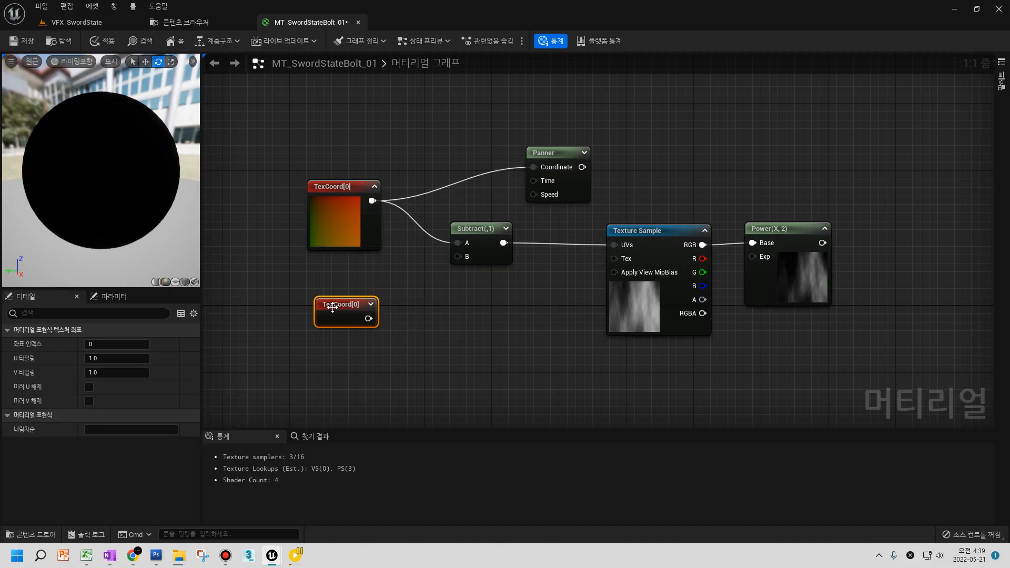
{"action": "key", "text": "Delete"}
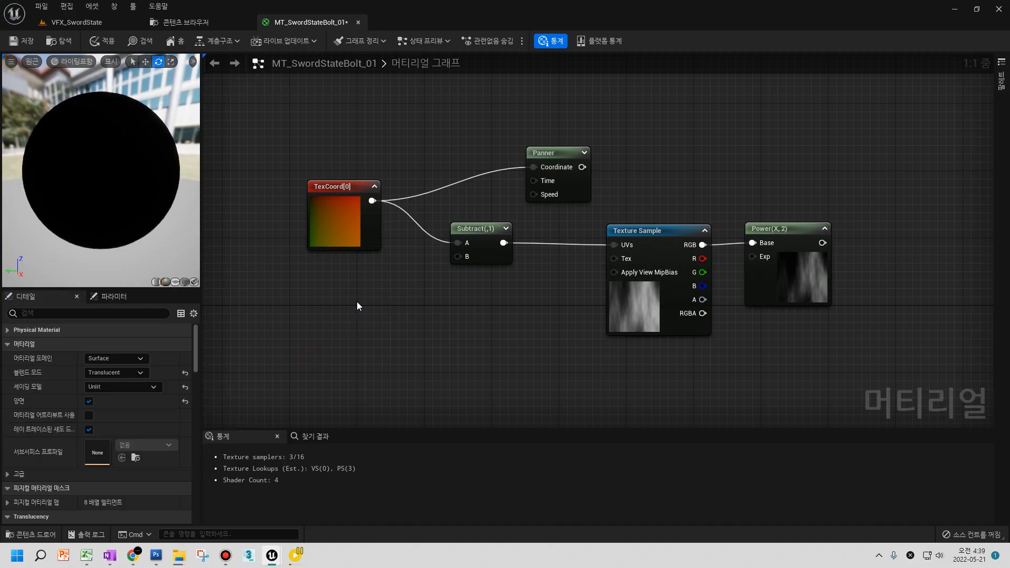
- Add a two-component constant below the TexCoord node and connect it to the Subtract node's B input
{"action": "key", "text": "2"}
{"action": "left_click", "coordinate": [345, 286]}
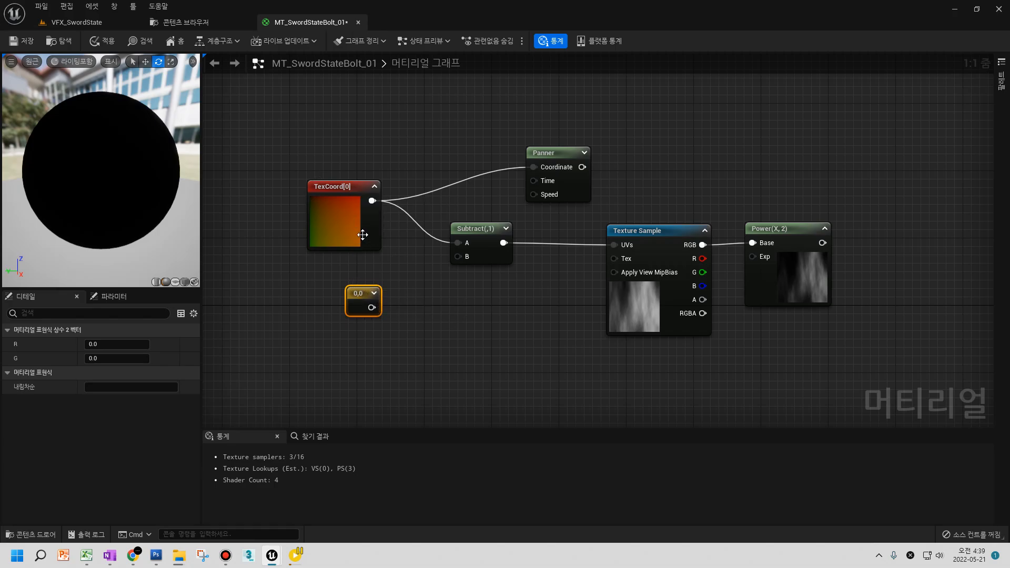
{"action": "left_click", "coordinate": [345, 224]}
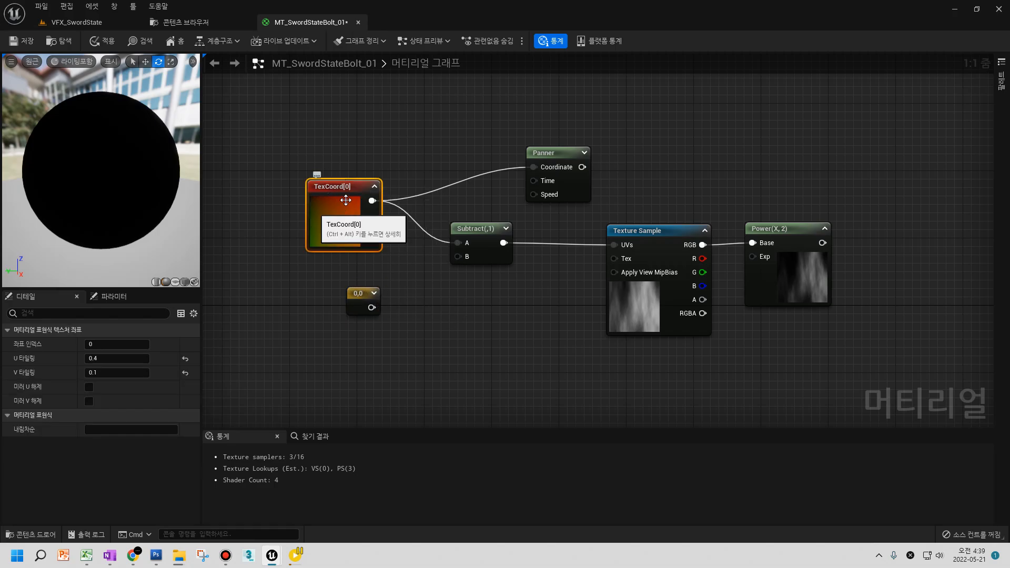
{"action": "left_click_drag", "start_coordinate": [364, 293], "coordinate": [455, 258]}
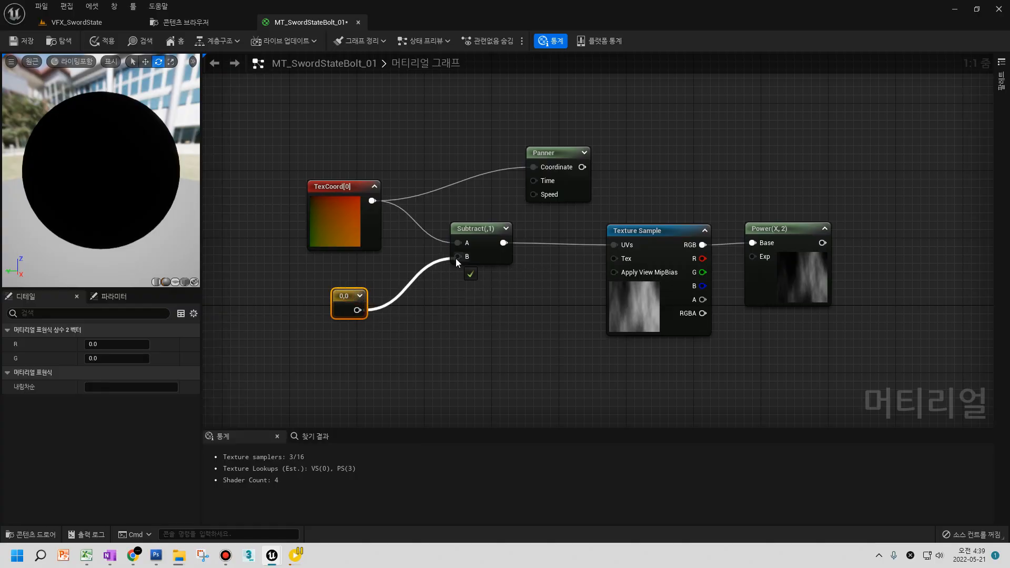
{"action": "left_click", "coordinate": [353, 347]}
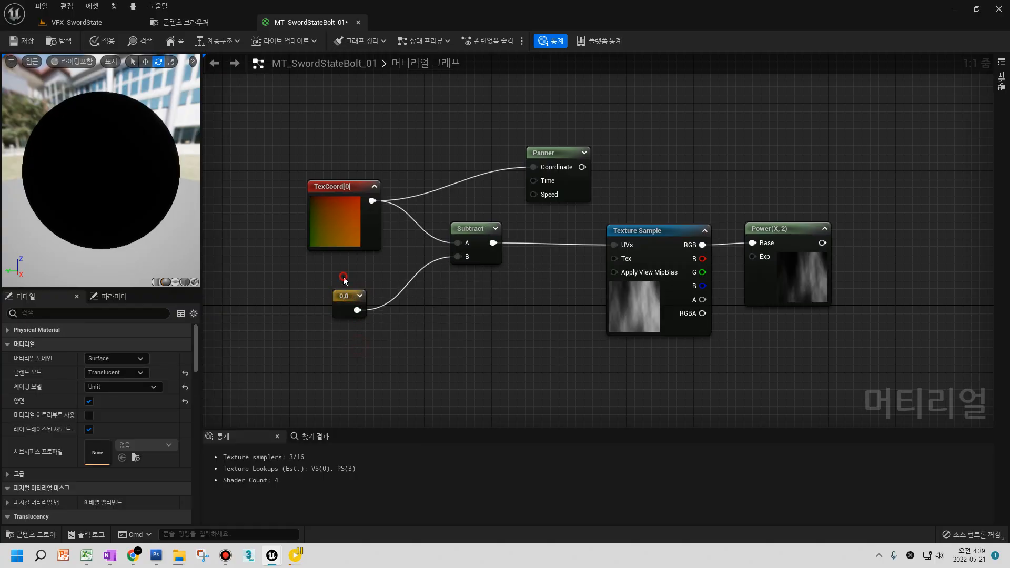
- Try a three-component constant and a single-value constant on Subtract's B input, and delete the three-component one
{"action": "key", "text": "3"}
{"action": "left_click", "coordinate": [328, 257]}
{"action": "left_click_drag", "start_coordinate": [371, 265], "coordinate": [455, 258]}
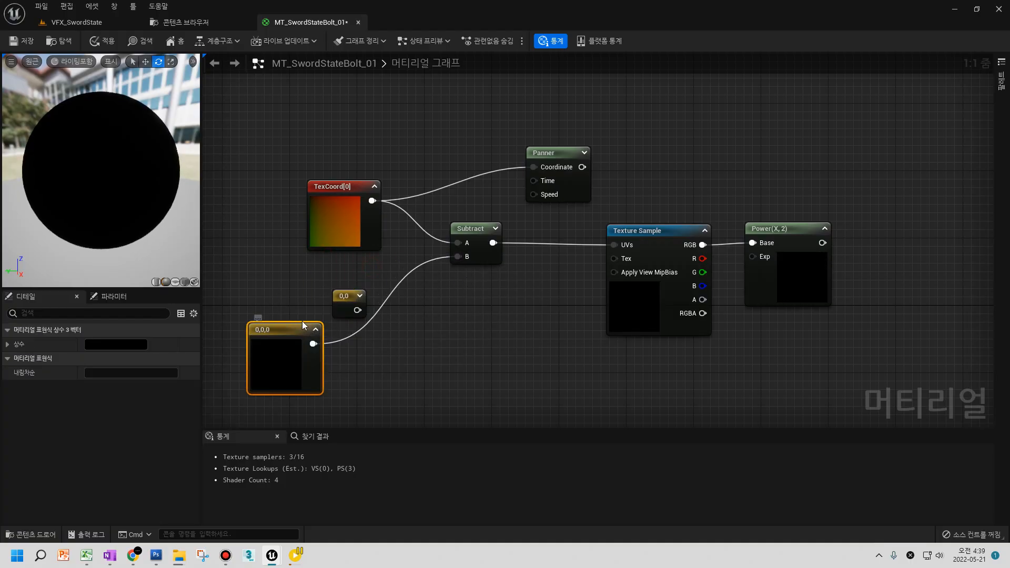
{"action": "left_click", "coordinate": [320, 268]}
{"action": "left_click_drag", "start_coordinate": [337, 285], "coordinate": [456, 256]}
{"action": "left_click", "coordinate": [316, 360]}
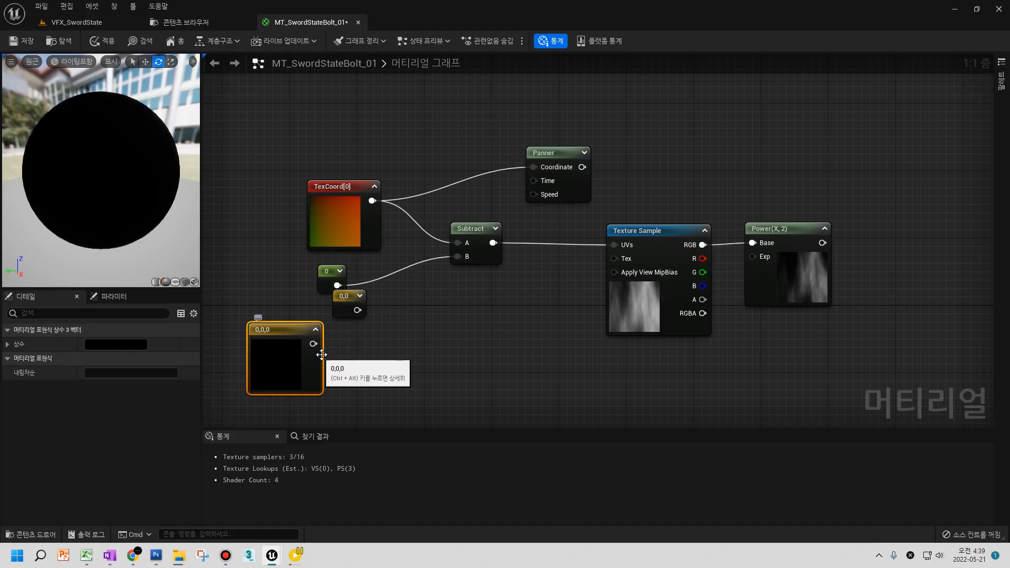
{"action": "key", "text": "Delete"}
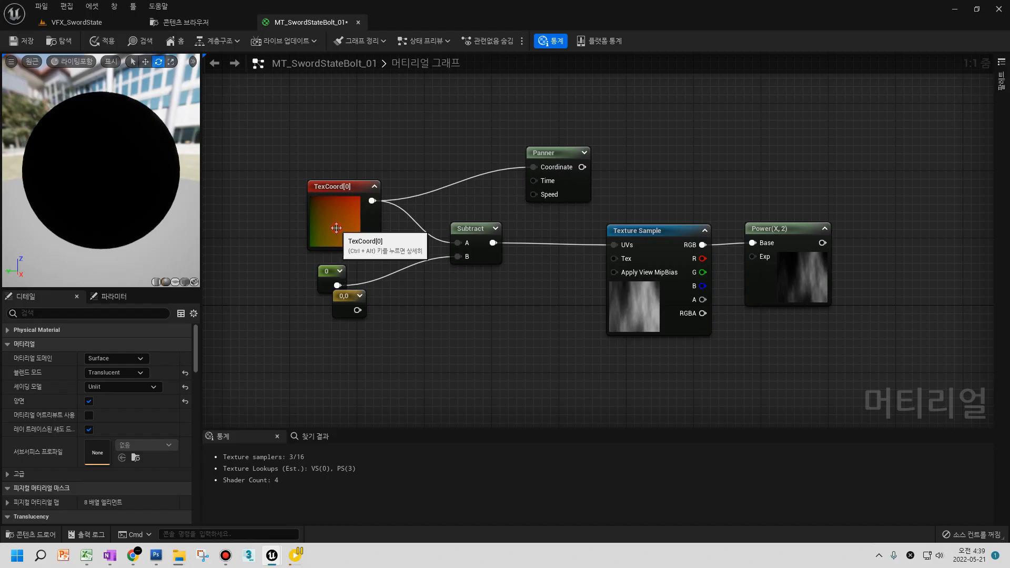
- Delete the single-value constant and reconnect the two-component constant to the Subtract node's B input
{"action": "left_click", "coordinate": [339, 242]}
{"action": "left_click_drag", "start_coordinate": [332, 289], "coordinate": [345, 342]}
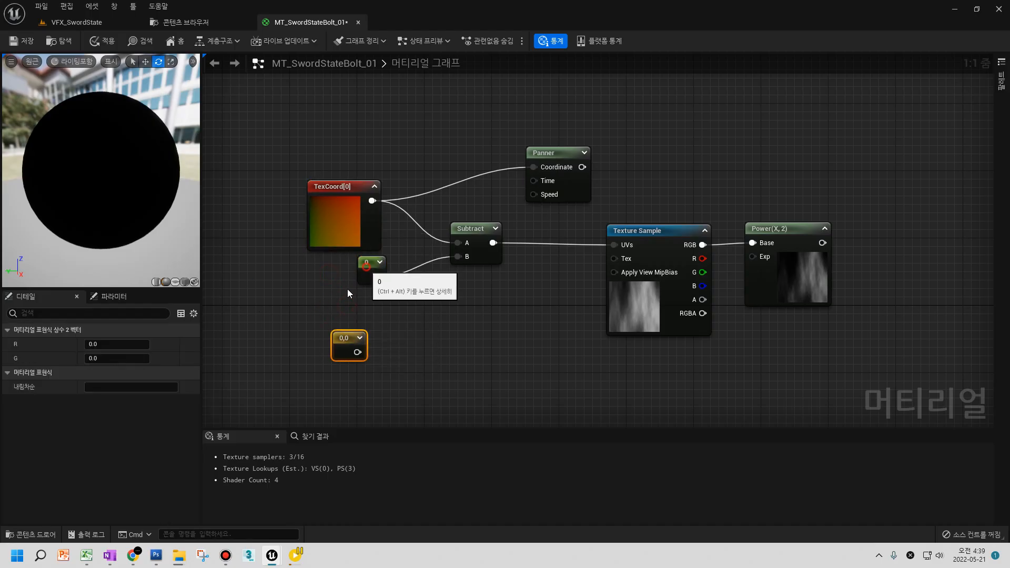
{"action": "left_click_drag", "start_coordinate": [363, 270], "coordinate": [347, 295]}
{"action": "key", "text": "Delete"}
{"action": "left_click_drag", "start_coordinate": [344, 340], "coordinate": [493, 257]}
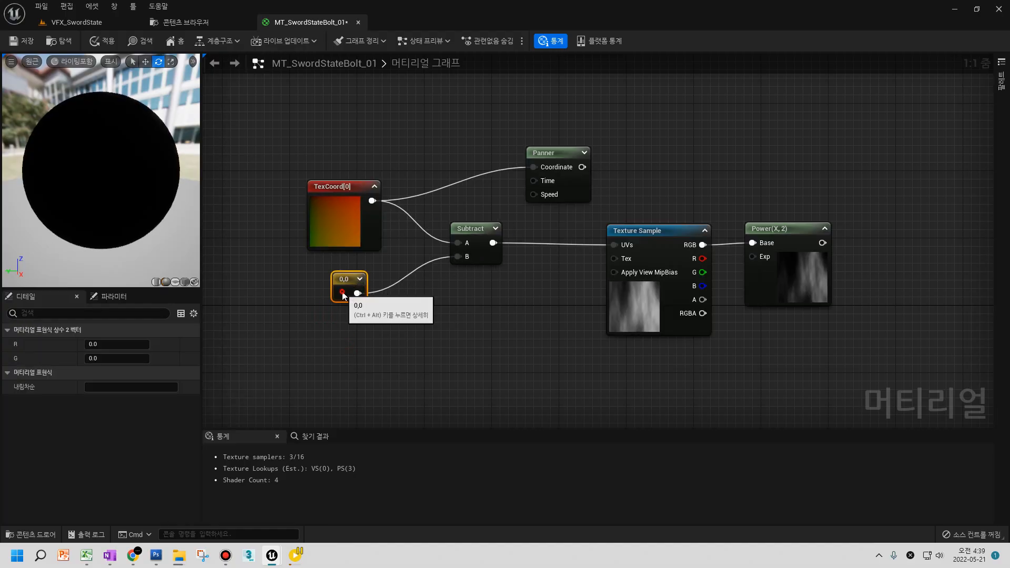
- Try 0.5 and 0.1 as the two-component constant's R value, and settle on 0.2
{"action": "left_click", "coordinate": [115, 344]}
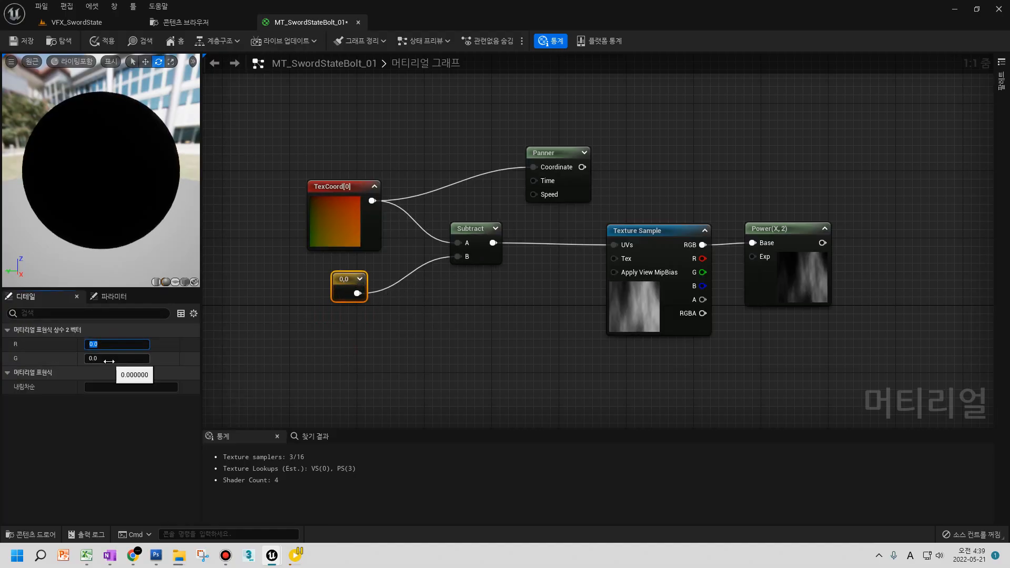
{"action": "type", "text": ".5"}
{"action": "key", "text": "Return"}
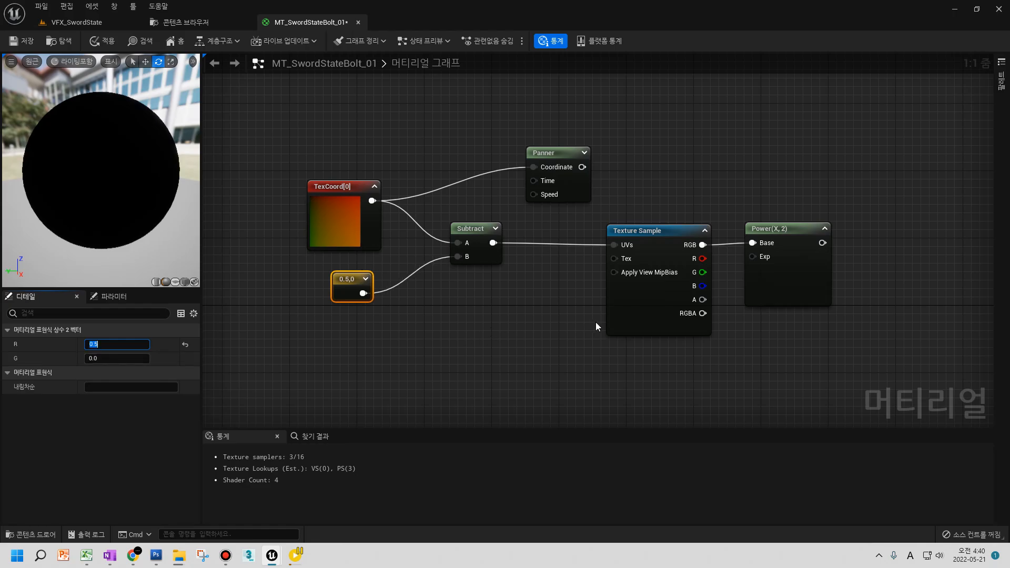
{"action": "type", "text": ".1"}
{"action": "key", "text": "Return"}
{"action": "type", "text": ".2"}
{"action": "key", "text": "Return"}
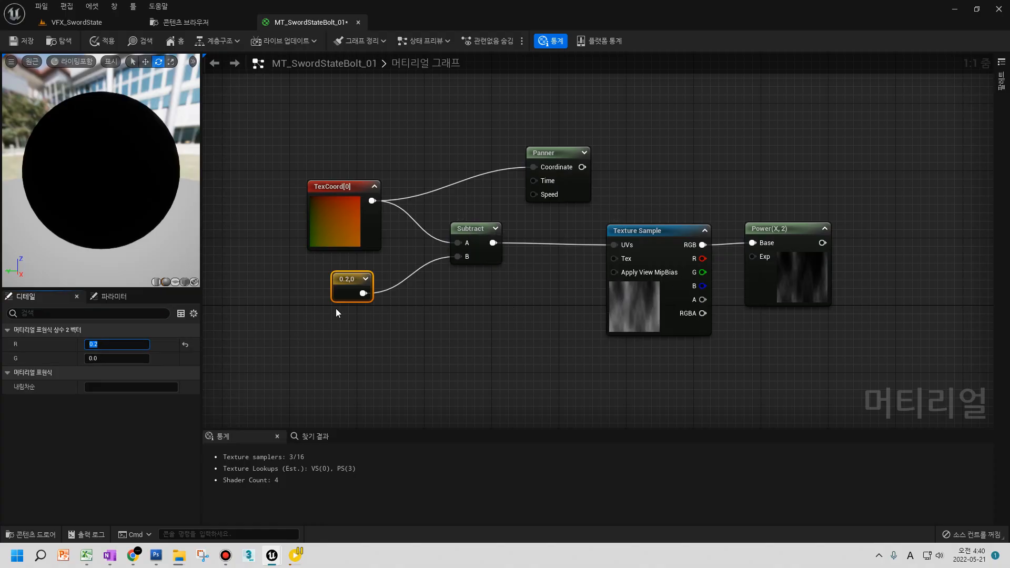
- Move the two-component constant down and add a Sine node between it and the TexCoord node
{"action": "left_click_drag", "start_coordinate": [340, 278], "coordinate": [345, 347]}
{"action": "right_click", "coordinate": [304, 303]}
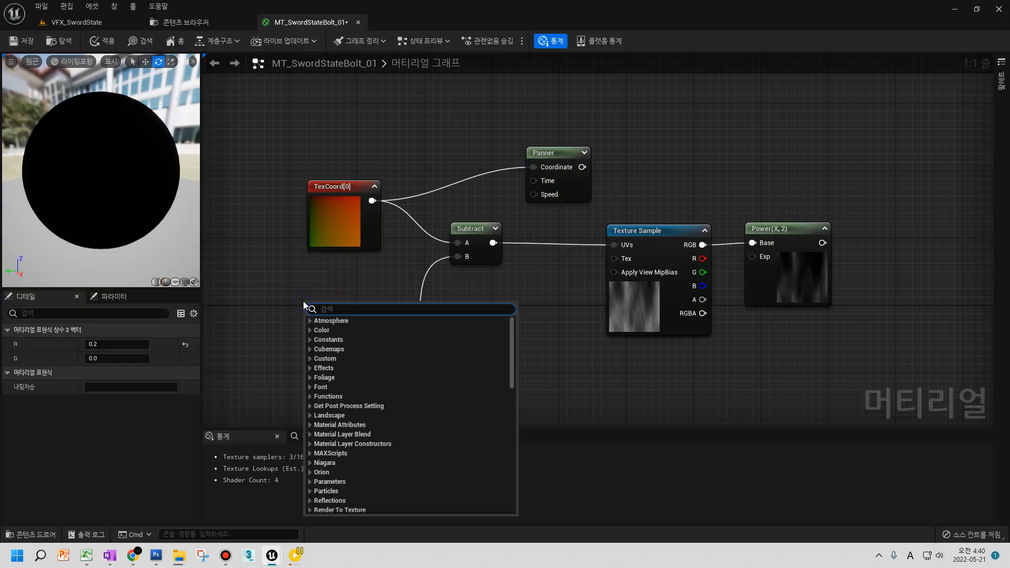
{"action": "type", "text": "sine"}
{"action": "key", "text": "Return"}
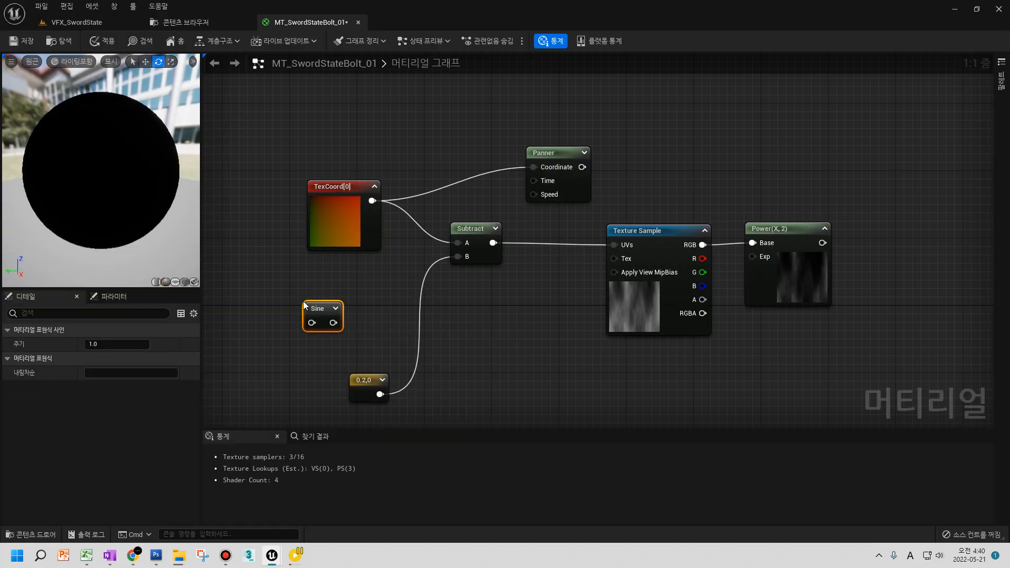
{"action": "left_click_drag", "start_coordinate": [324, 313], "coordinate": [366, 295]}
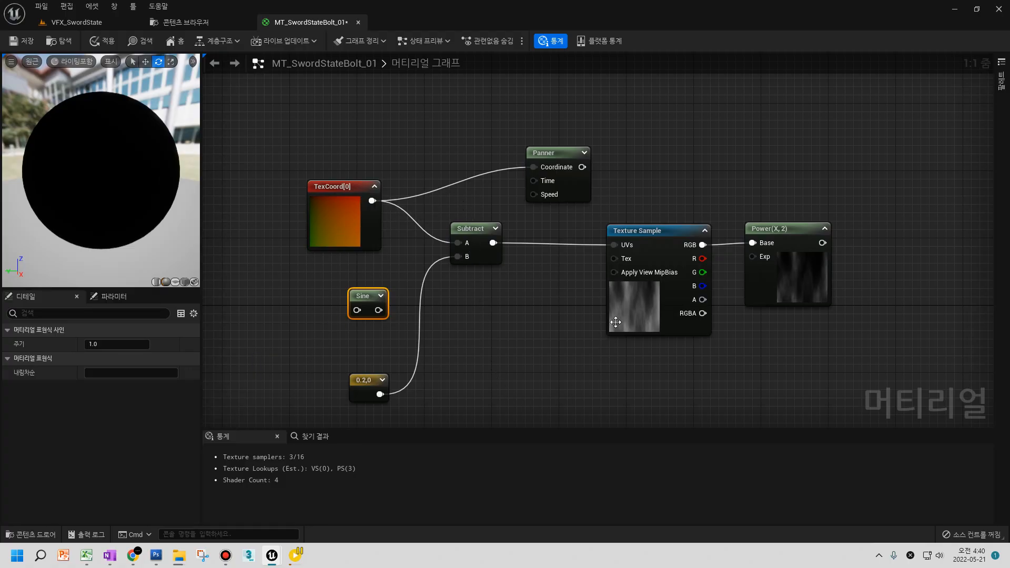
{"action": "right_click_drag", "start_coordinate": [434, 343], "coordinate": [481, 321]}
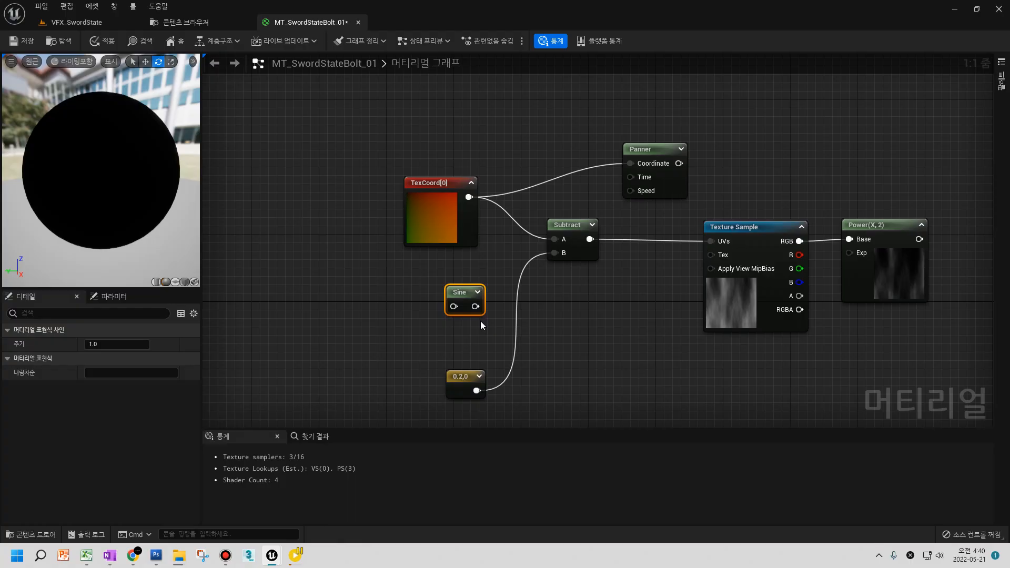
- Add a Time node, connect it to the Sine node, and feed the Sine output into Subtract's B input
{"action": "right_click", "coordinate": [338, 269]}
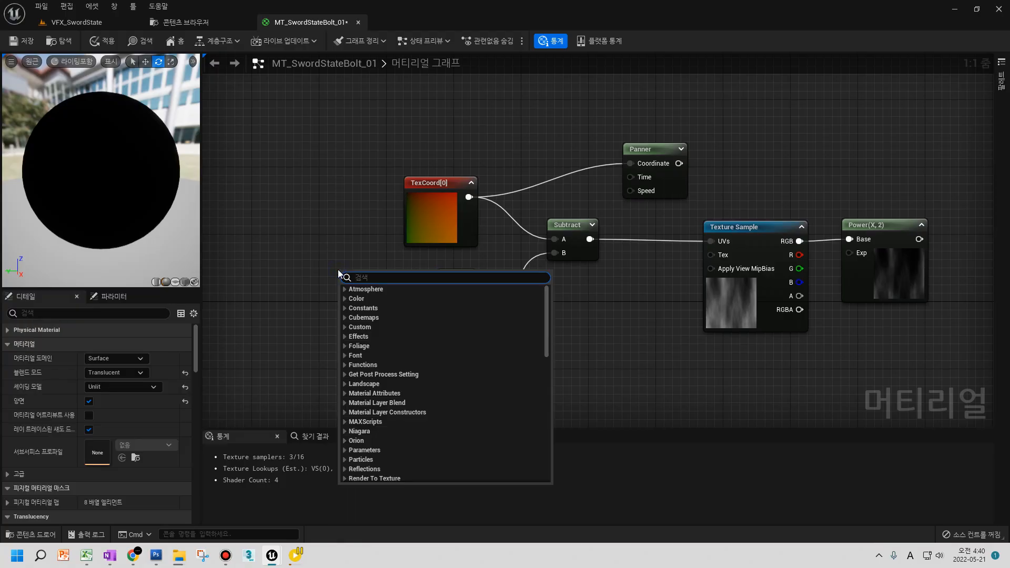
{"action": "type", "text": "tim"}
{"action": "key", "text": "Return"}
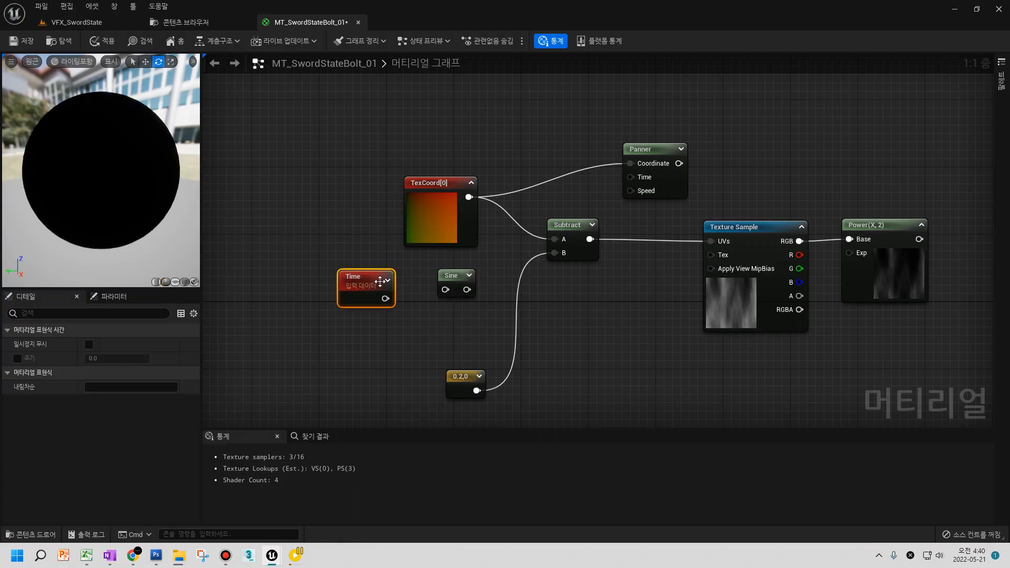
{"action": "left_click_drag", "start_coordinate": [416, 289], "coordinate": [559, 264]}
{"action": "right_click_drag", "start_coordinate": [731, 322], "coordinate": [684, 328]}
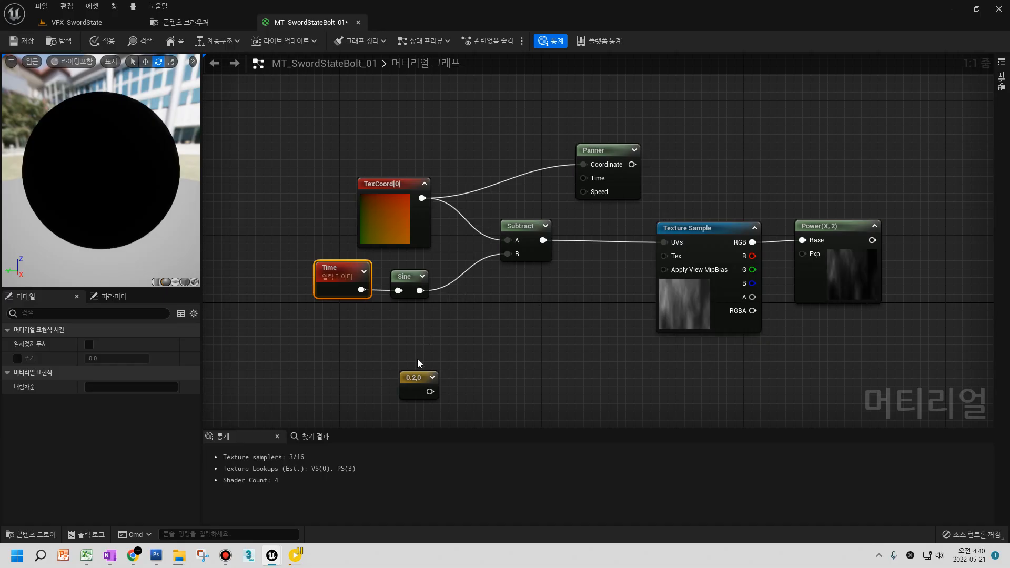
- Replace Time and Sine with the two-component constant on Subtract's B input, and move the Subtract and Texture Sample nodes closer to TexCoord
{"action": "left_click_drag", "start_coordinate": [425, 397], "coordinate": [365, 290]}
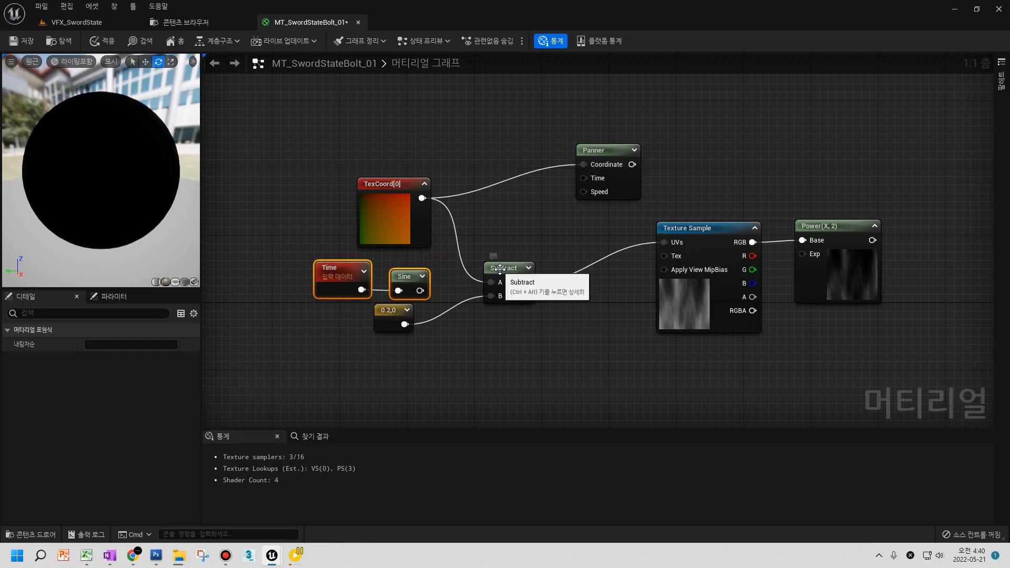
{"action": "key", "text": "Delete"}
{"action": "left_click_drag", "start_coordinate": [505, 277], "coordinate": [463, 278]}
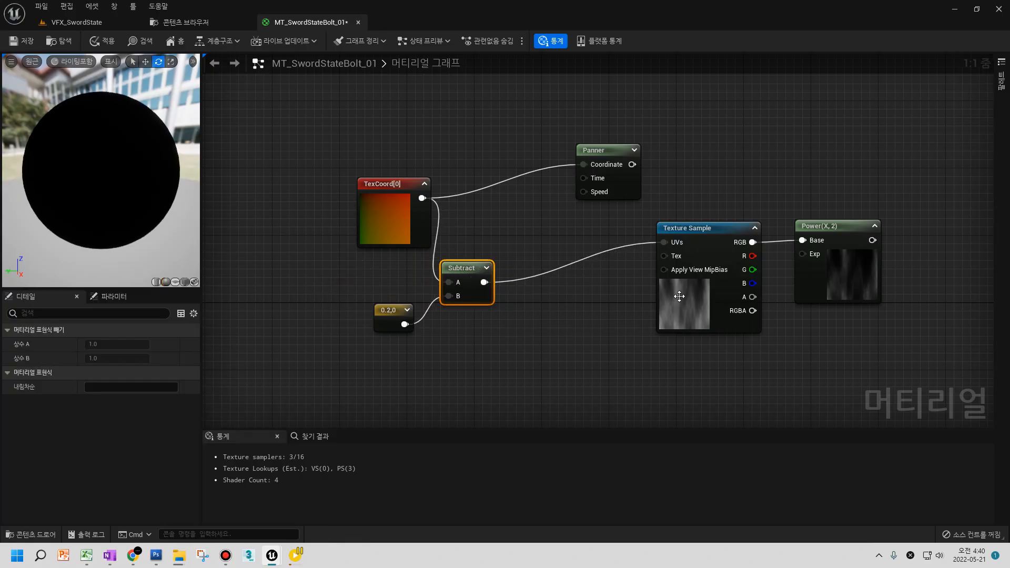
{"action": "left_click_drag", "start_coordinate": [679, 296], "coordinate": [624, 302]}
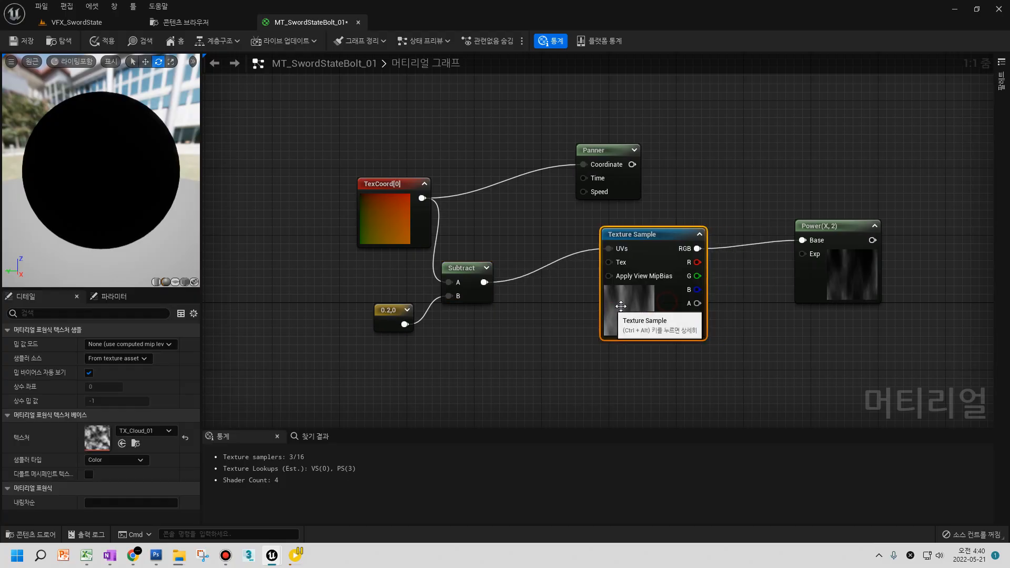
- Tighten the layout by moving the Power, Panner, Texture Sample and Subtract nodes closer together and nudging TexCoord
{"action": "left_click_drag", "start_coordinate": [793, 288], "coordinate": [727, 263]}
{"action": "left_click_drag", "start_coordinate": [610, 181], "coordinate": [593, 156]}
{"action": "left_click_drag", "start_coordinate": [631, 296], "coordinate": [631, 263]}
{"action": "left_click_drag", "start_coordinate": [475, 269], "coordinate": [510, 236]}
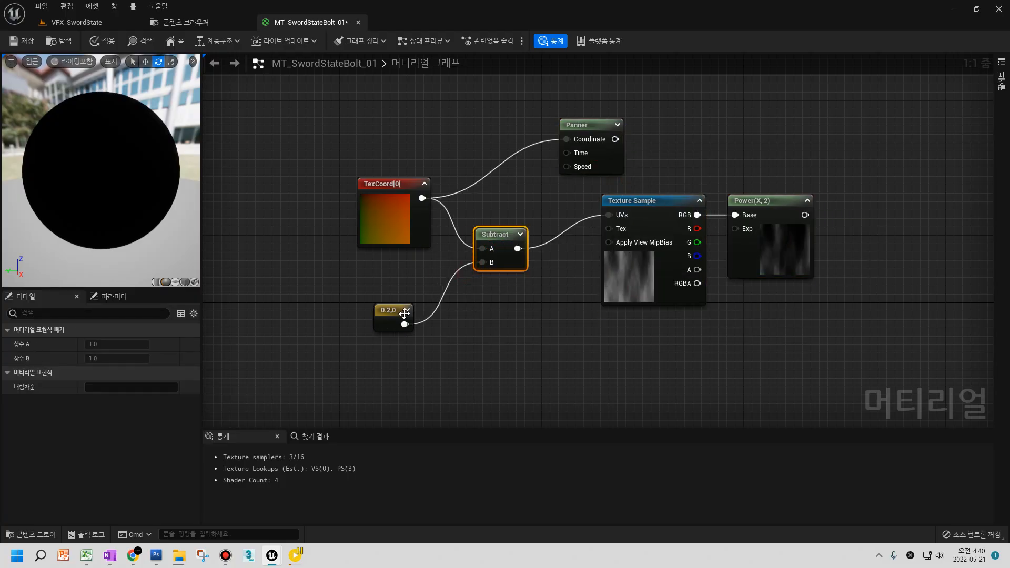
{"action": "left_click", "coordinate": [402, 322]}
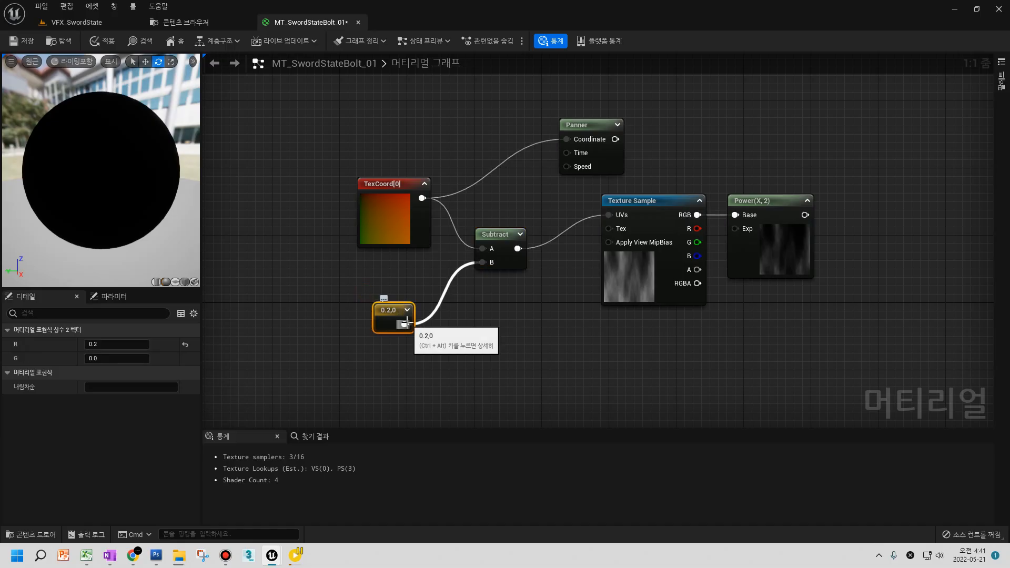
{"action": "left_click_drag", "start_coordinate": [502, 245], "coordinate": [510, 219]}
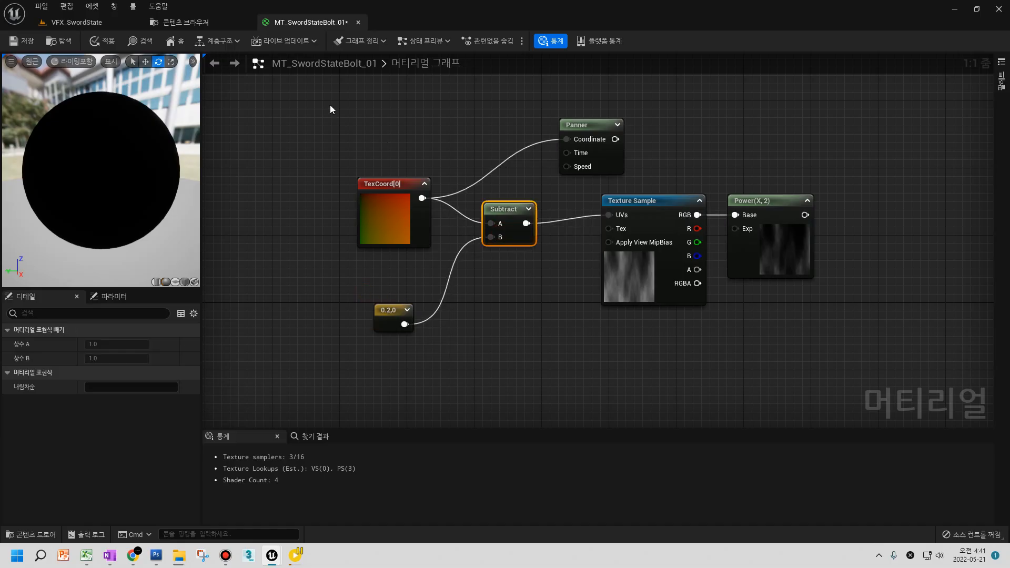
{"action": "left_click_drag", "start_coordinate": [406, 210], "coordinate": [413, 211]}
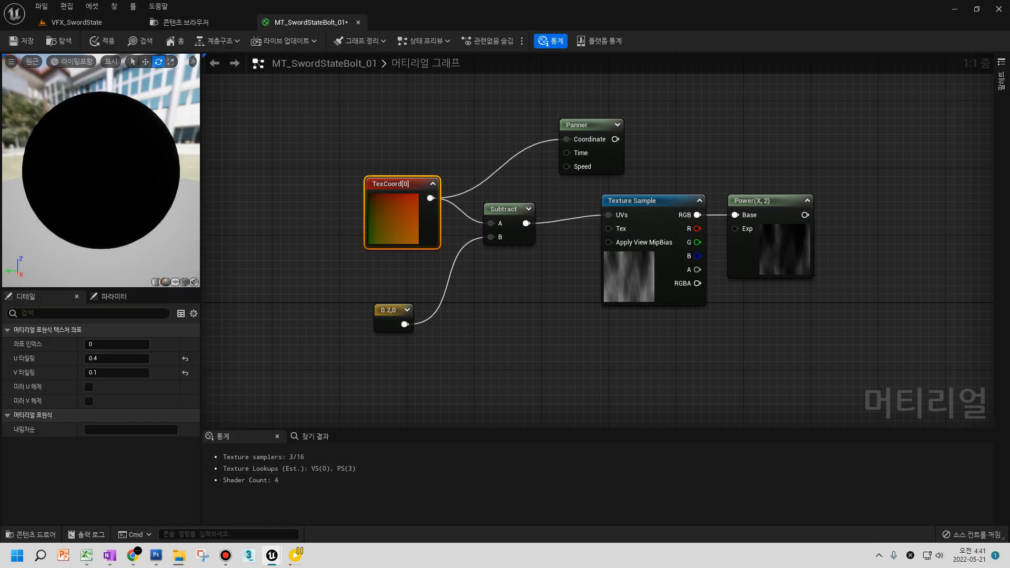
{"action": "right_click_drag", "start_coordinate": [594, 206], "coordinate": [581, 223]}
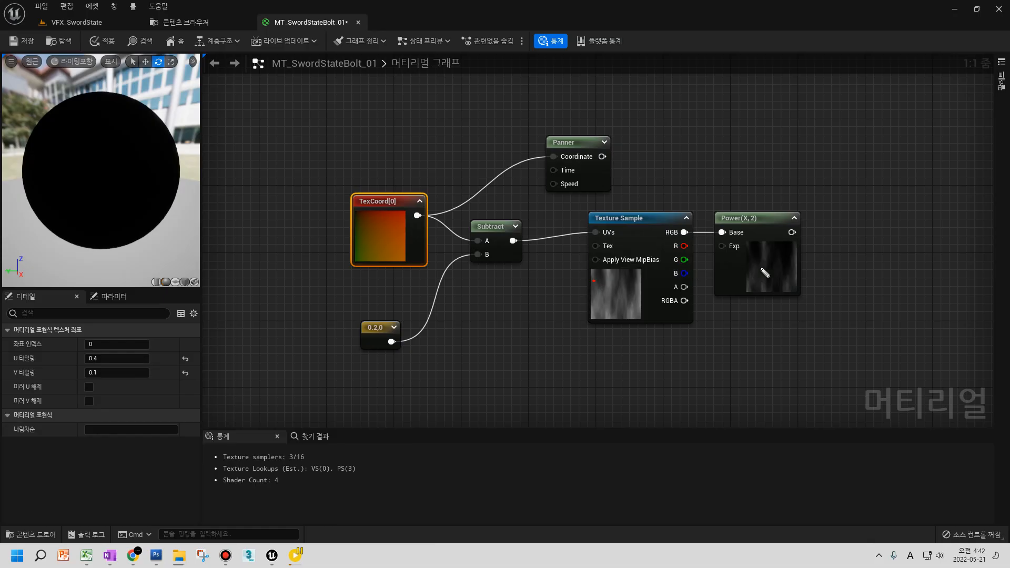
{"action": "mouse_move", "coordinate": [646, 331]}
{"action": "left_mouse_down"}
{"action": "mouse_move", "coordinate": [584, 292]}
{"action": "mouse_move", "coordinate": [605, 306]}
{"action": "left_mouse_up"}
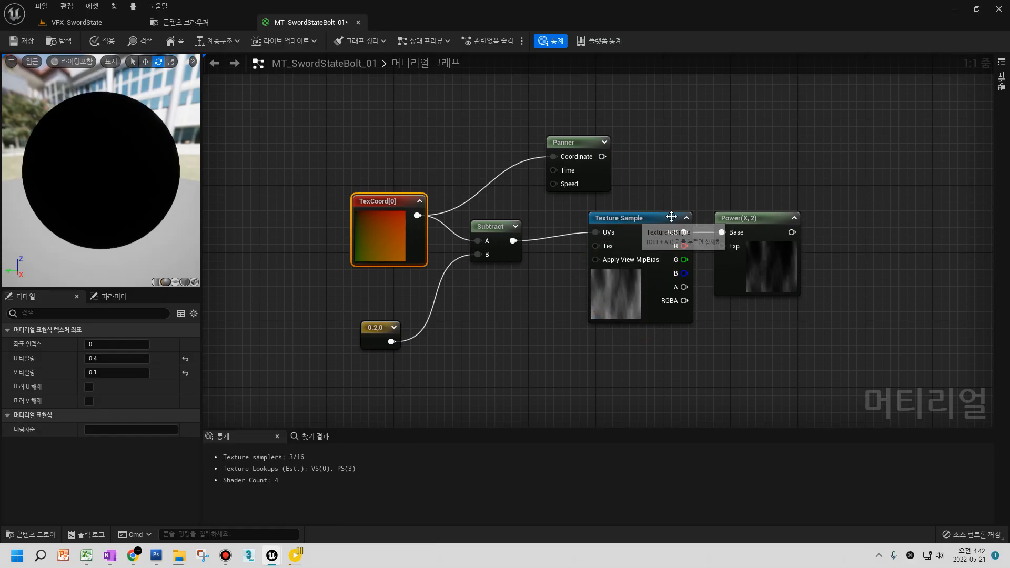
- Duplicate the cloud Texture Sample node twice in the space below the original
{"action": "left_click", "coordinate": [648, 230]}
{"action": "right_click_drag", "start_coordinate": [615, 306], "coordinate": [614, 230]}
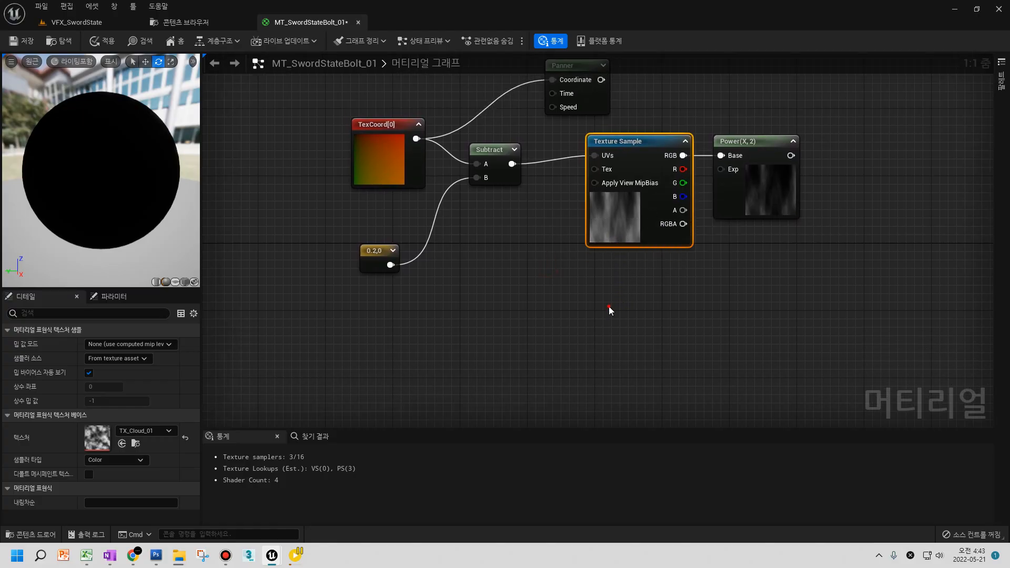
{"action": "key", "text": "ctrl+v"}
{"action": "right_click_drag", "start_coordinate": [609, 333], "coordinate": [598, 246]}
{"action": "left_click", "coordinate": [572, 322]}
{"action": "key", "text": "ctrl+v"}
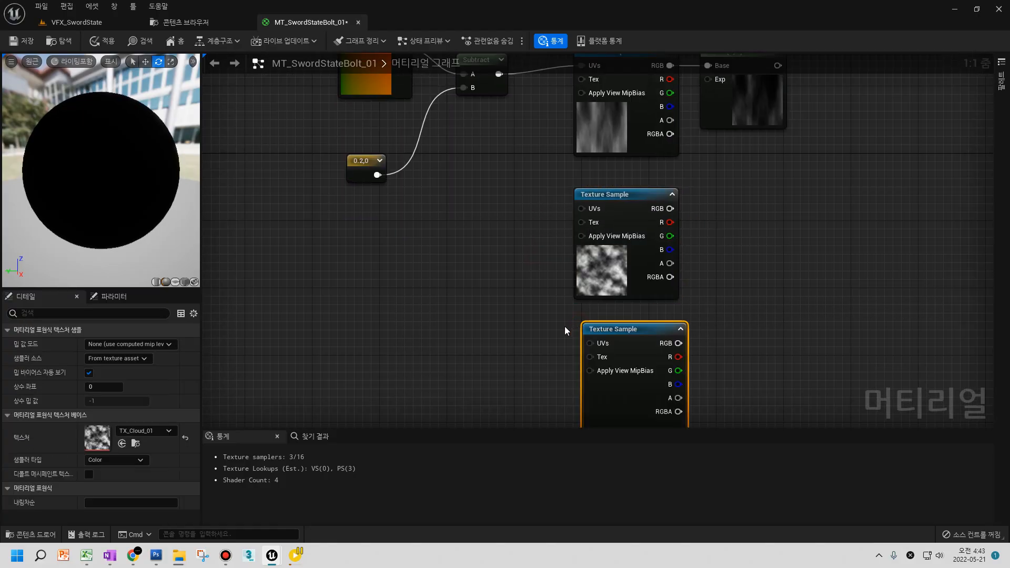
- Align the two Texture Sample copies in a vertical stack directly beneath the original
{"action": "right_click_drag", "start_coordinate": [566, 327], "coordinate": [582, 274]}
{"action": "scroll", "coordinate": [581, 273], "scroll_direction": "down", "scroll_amount": 2}
{"action": "left_click_drag", "start_coordinate": [619, 272], "coordinate": [614, 271]}
{"action": "right_click_drag", "start_coordinate": [614, 271], "coordinate": [616, 303]}
{"action": "left_click_drag", "start_coordinate": [616, 305], "coordinate": [617, 262]}
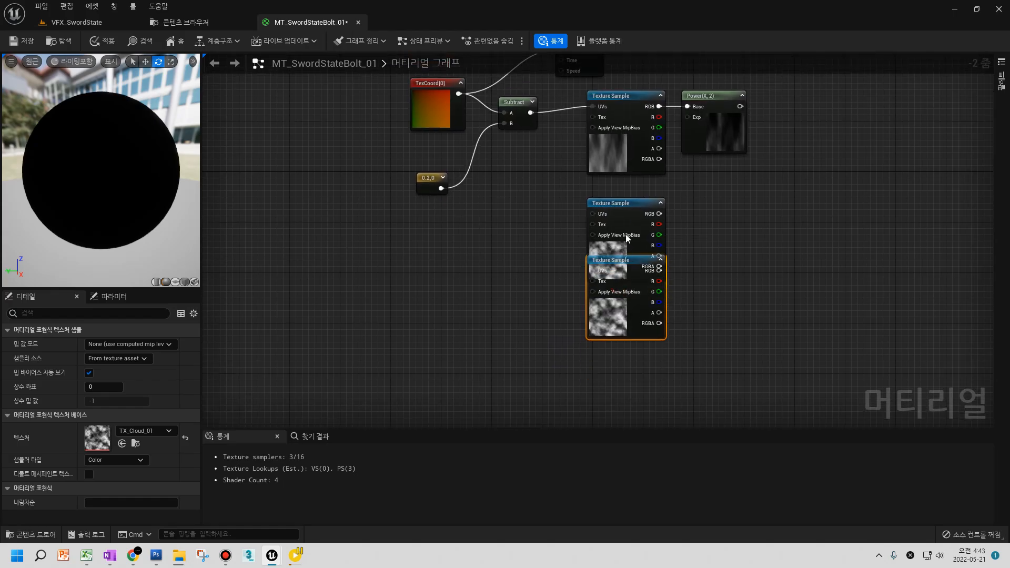
{"action": "left_click_drag", "start_coordinate": [624, 208], "coordinate": [624, 185]}
{"action": "scroll", "coordinate": [548, 209], "scroll_direction": "up", "scroll_amount": 2}
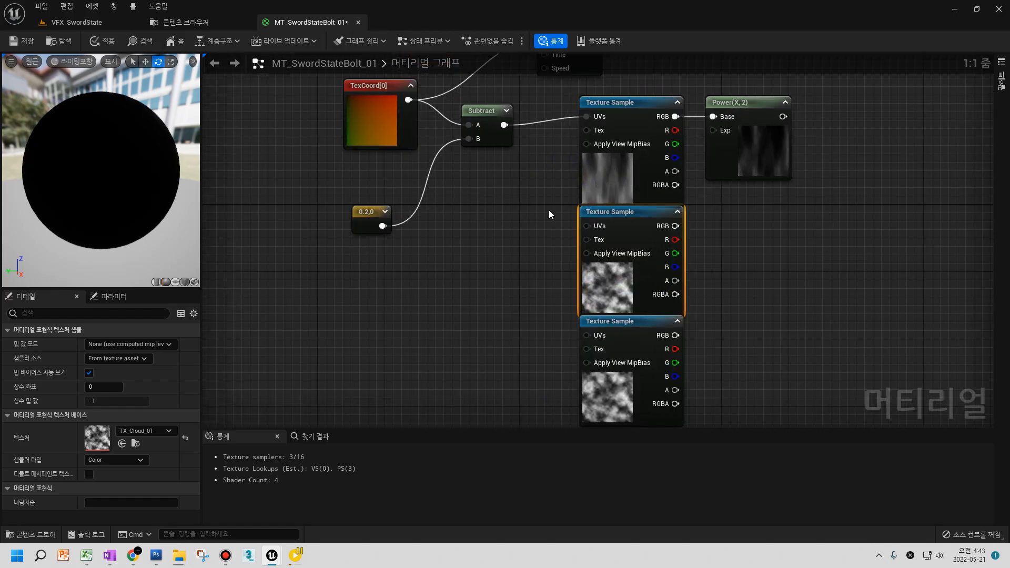
- Duplicate the Subtract node twice so each Texture Sample copy has its own Subtract
{"action": "left_click", "coordinate": [526, 207]}
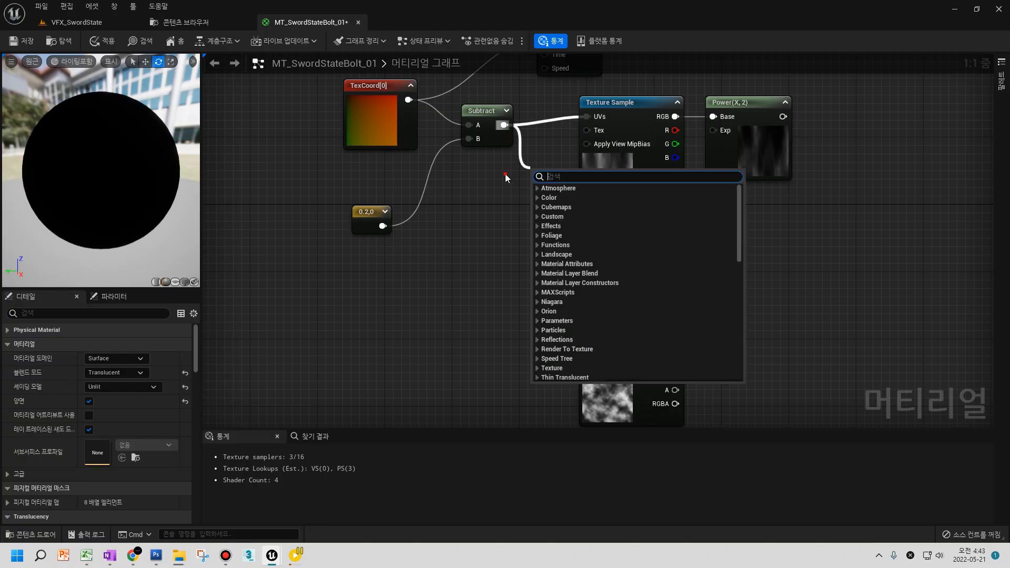
{"action": "left_click", "coordinate": [487, 138]}
{"action": "key", "text": "ctrl+c"}
{"action": "key", "text": "ctrl+v"}
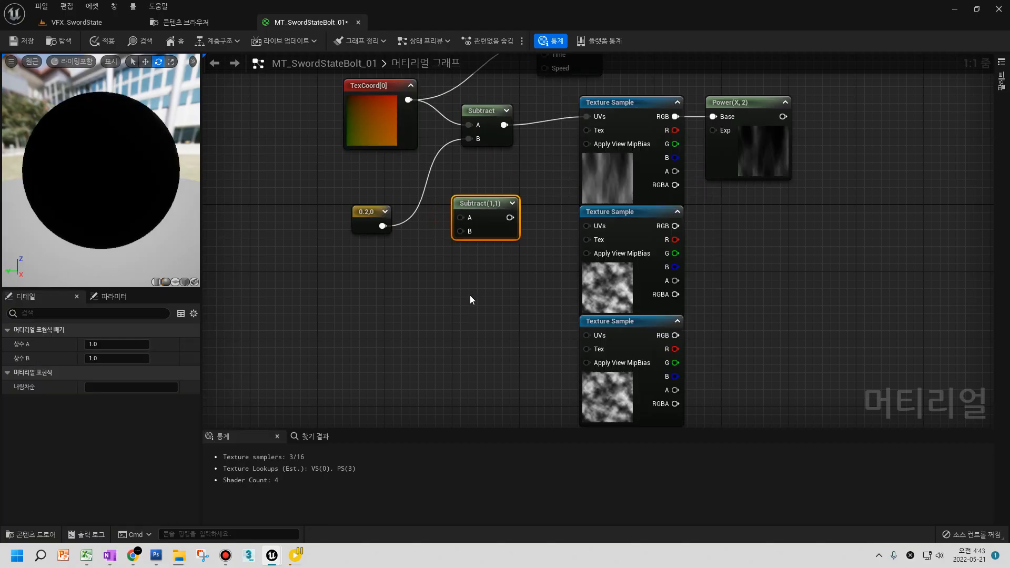
{"action": "key", "text": "ctrl+v"}
- Wire the two new Subtract nodes to the UVs of the lower Texture Samples and feed TexCoord into their A inputs
{"action": "left_click_drag", "start_coordinate": [506, 201], "coordinate": [589, 225]}
{"action": "left_click_drag", "start_coordinate": [518, 327], "coordinate": [587, 335]}
{"action": "left_click_drag", "start_coordinate": [489, 312], "coordinate": [489, 321]}
{"action": "left_click_drag", "start_coordinate": [408, 100], "coordinate": [471, 225]}
{"action": "left_click_drag", "start_coordinate": [408, 100], "coordinate": [468, 335]}
{"action": "left_click", "coordinate": [491, 375]}
- Disconnect the two-component constant from Subtract and set constant B of all three Subtract nodes to 0
{"action": "left_click_drag", "start_coordinate": [491, 272], "coordinate": [486, 124]}
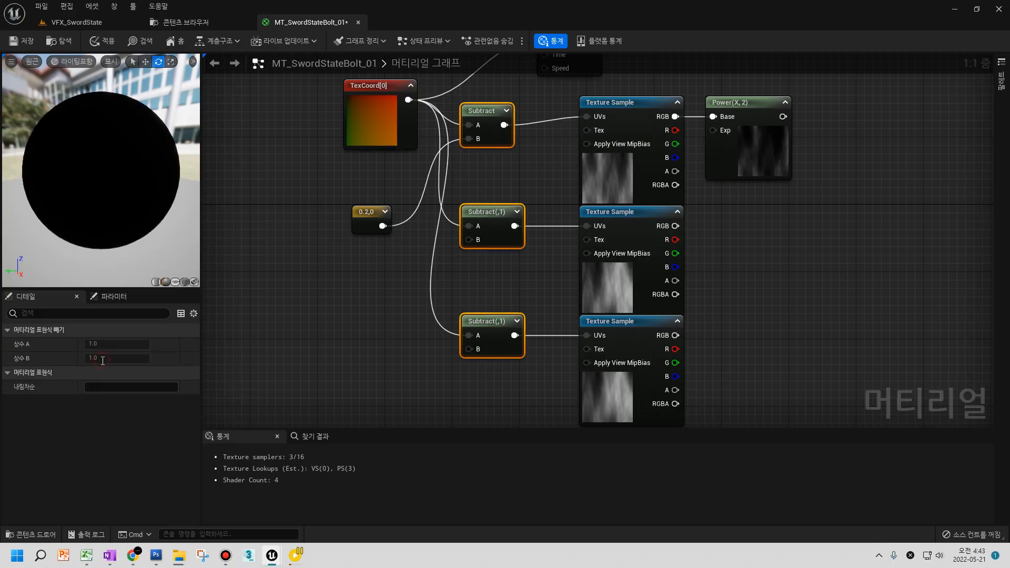
{"action": "left_click", "coordinate": [103, 359]}
{"action": "type", "text": "0"}
{"action": "key", "text": "Return"}
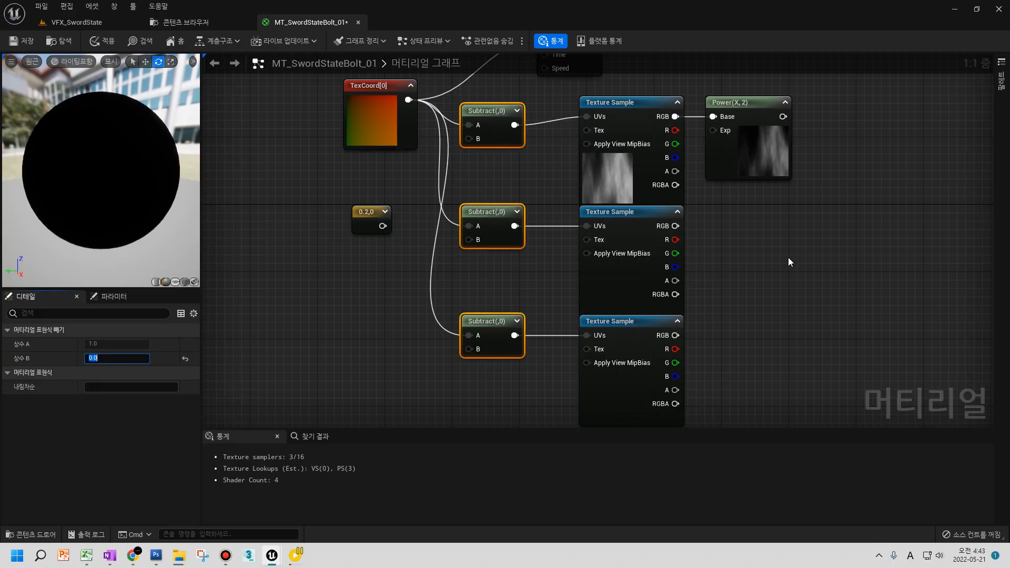
{"action": "right_click_drag", "start_coordinate": [769, 253], "coordinate": [762, 252]}
{"action": "left_click", "coordinate": [760, 251]}
- Space the three Texture Sample nodes apart vertically and align them in one column
{"action": "left_click", "coordinate": [609, 180]}
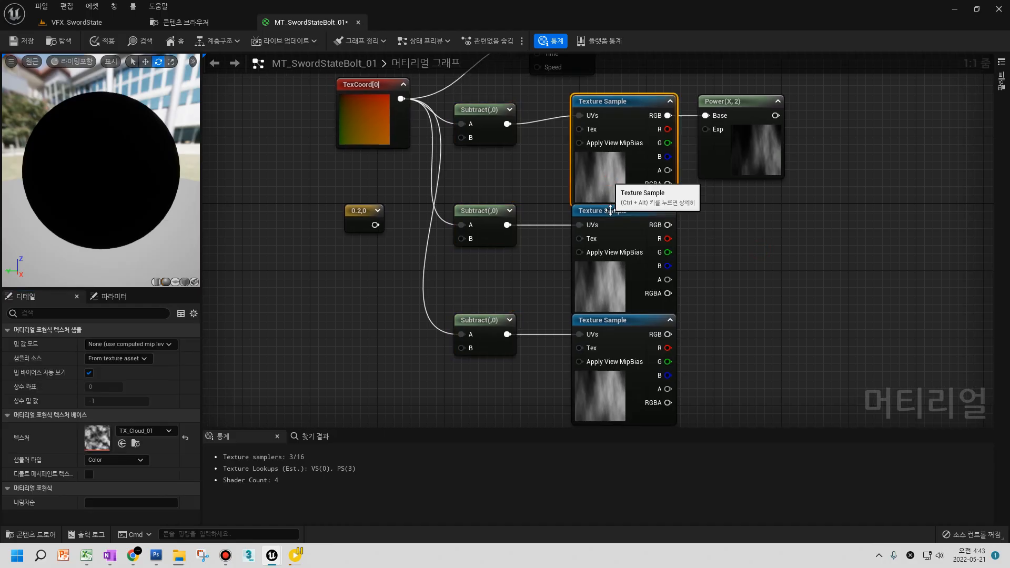
{"action": "left_click", "coordinate": [607, 272]}
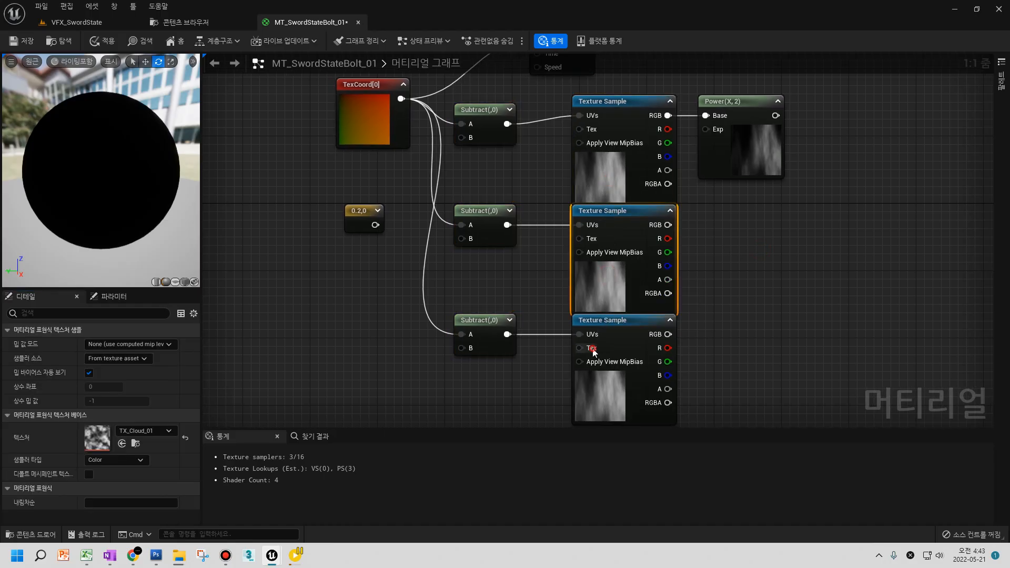
{"action": "left_click", "coordinate": [620, 386]}
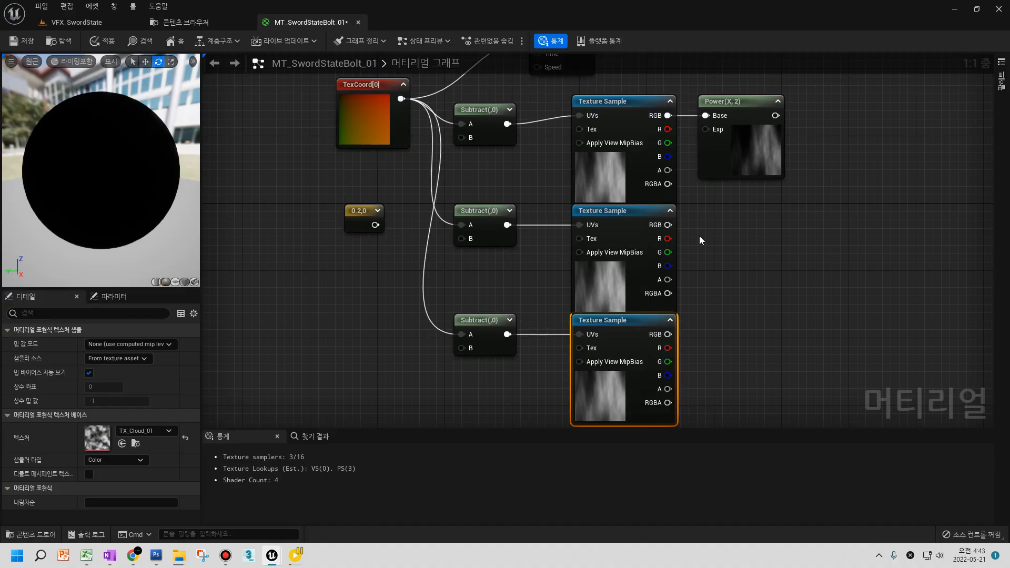
{"action": "left_click_drag", "start_coordinate": [642, 181], "coordinate": [639, 155]}
{"action": "left_click_drag", "start_coordinate": [630, 269], "coordinate": [621, 253]}
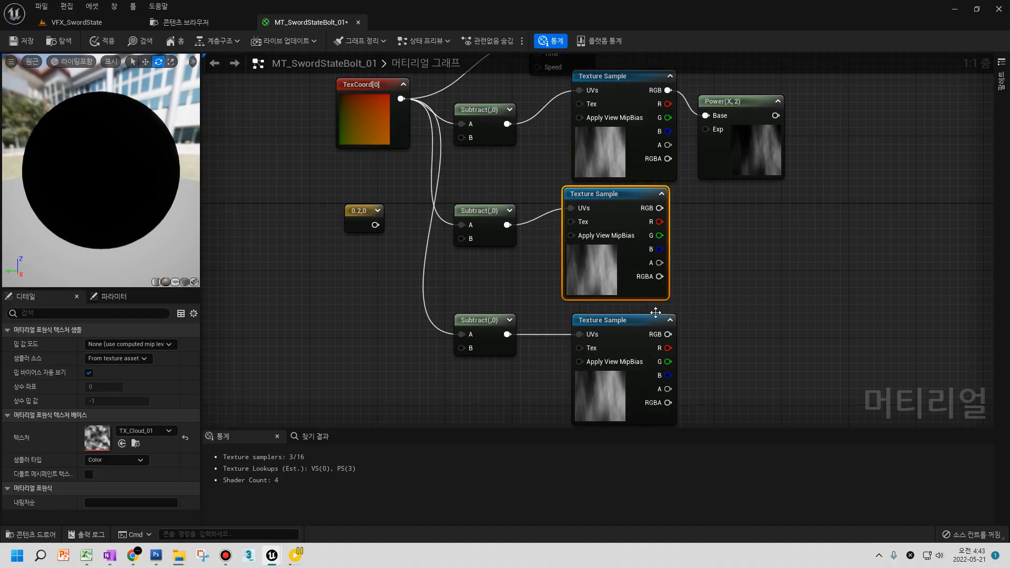
{"action": "right_click_drag", "start_coordinate": [637, 361], "coordinate": [629, 359]}
{"action": "left_click_drag", "start_coordinate": [629, 358], "coordinate": [612, 357]}
{"action": "left_click", "coordinate": [593, 321]}
{"action": "mouse_move", "coordinate": [599, 321]}
{"action": "left_mouse_down"}
{"action": "mouse_move", "coordinate": [588, 314]}
{"action": "mouse_move", "coordinate": [602, 307]}
{"action": "left_mouse_up"}
{"action": "left_click", "coordinate": [618, 98]}
{"action": "left_click_drag", "start_coordinate": [618, 99], "coordinate": [611, 99]}
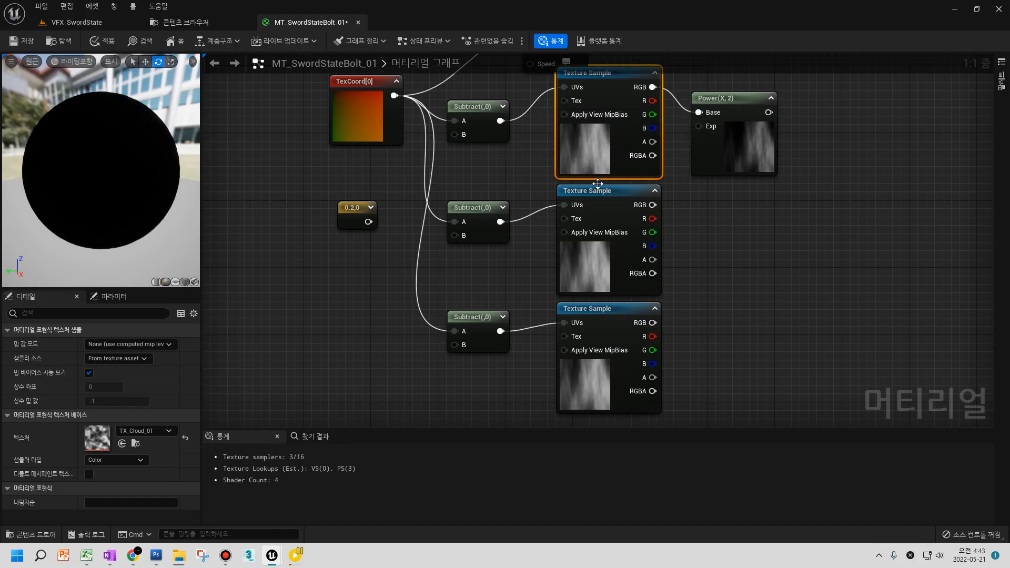
- Move the disconnected two-component constant farther away from the Subtract nodes
{"action": "left_click", "coordinate": [592, 252]}
{"action": "left_click", "coordinate": [597, 376]}
{"action": "right_click_drag", "start_coordinate": [778, 324], "coordinate": [829, 333]}
{"action": "right_click_drag", "start_coordinate": [449, 202], "coordinate": [408, 216]}
{"action": "left_click_drag", "start_coordinate": [367, 229], "coordinate": [295, 202]}
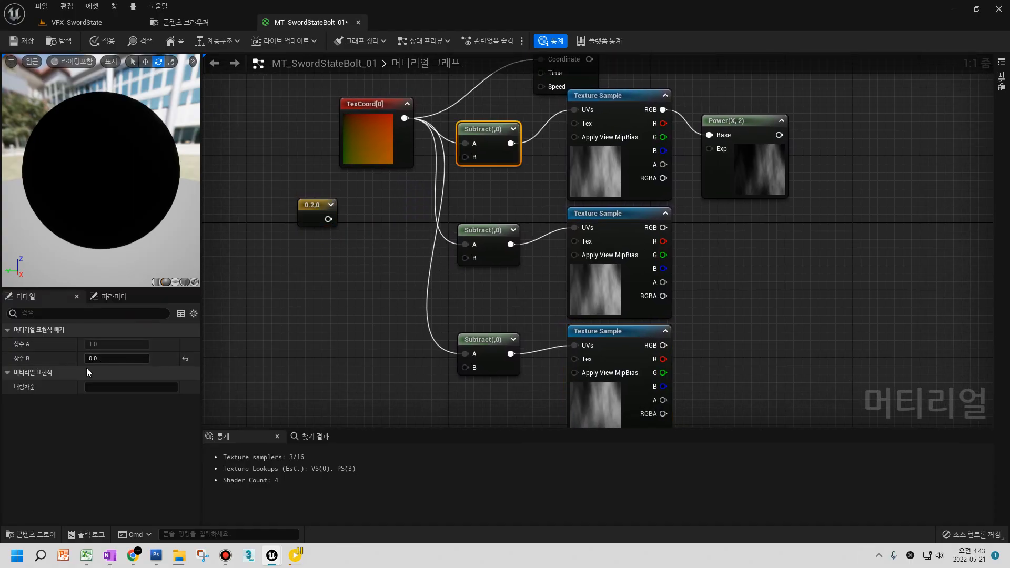
- Set constant B of the three Subtract nodes to 0.25, 0.5 and 0.75 from top to bottom
{"action": "left_click", "coordinate": [108, 358]}
{"action": "type", "text": ".2"}
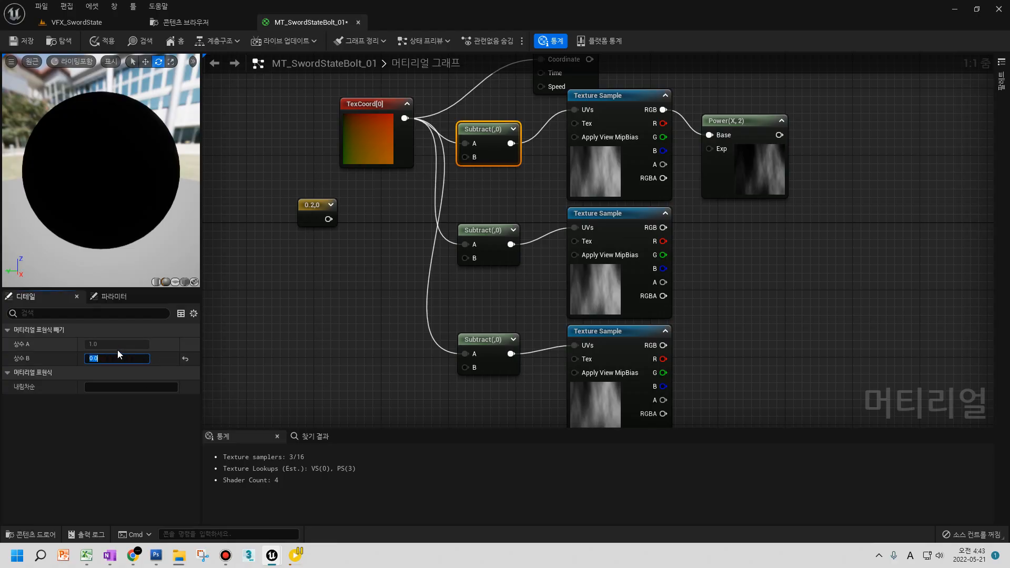
{"action": "type", "text": "5"}
{"action": "key", "text": "Return"}
{"action": "left_click", "coordinate": [478, 257]}
{"action": "left_click", "coordinate": [105, 359]}
{"action": "type", "text": ".75"}
{"action": "key", "text": "Return"}
{"action": "left_click", "coordinate": [478, 363]}
{"action": "left_click", "coordinate": [105, 358]}
{"action": "type", "text": ".75"}
{"action": "key", "text": "Return"}
{"action": "right_click_drag", "start_coordinate": [569, 320], "coordinate": [557, 293]}
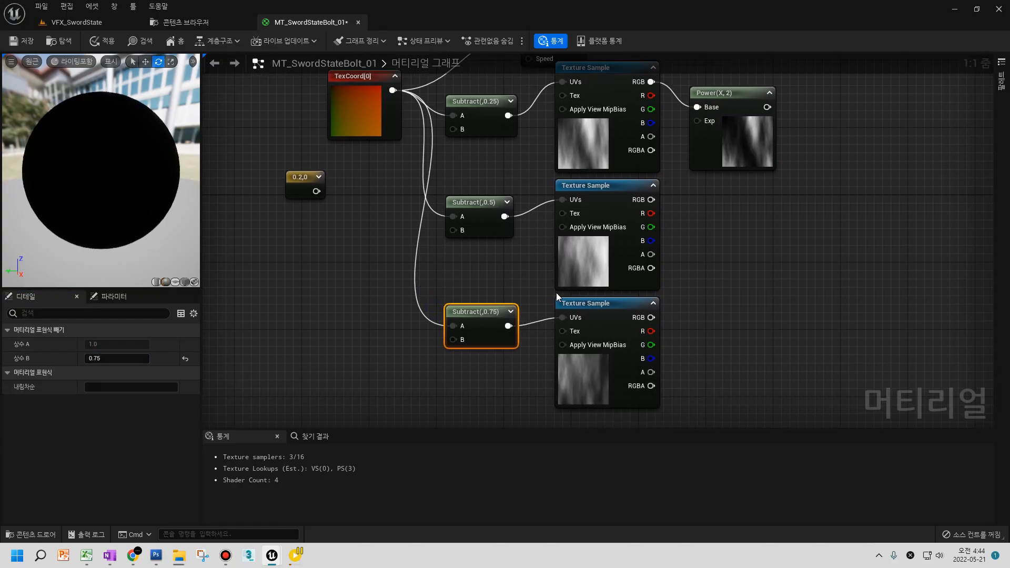
{"action": "left_click", "coordinate": [595, 166]}
{"action": "left_click", "coordinate": [591, 357]}
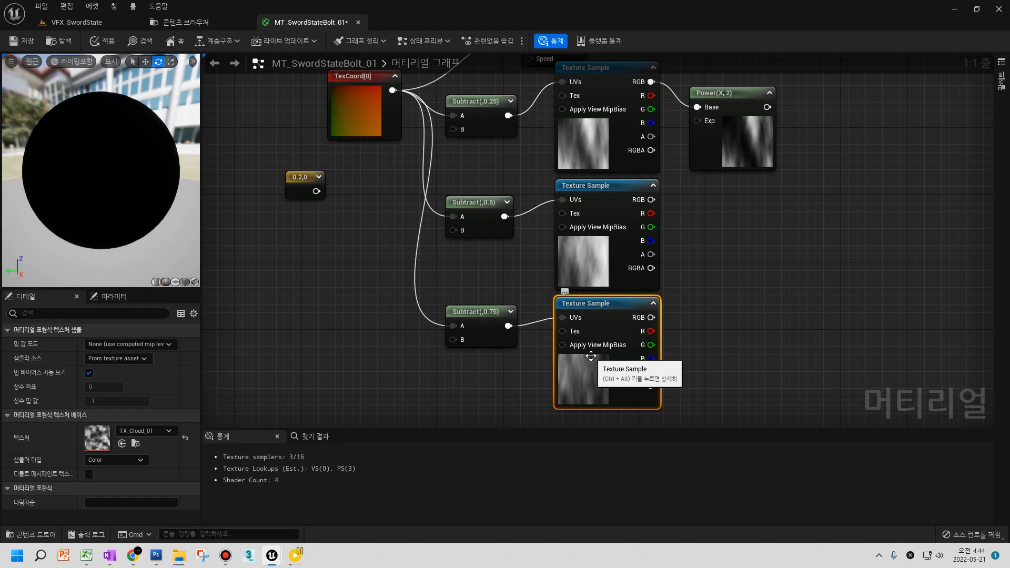
- Delete the unused two-component constant below TexCoord
{"action": "scroll", "coordinate": [398, 268], "scroll_direction": "down", "scroll_amount": 2}
{"action": "right_click_drag", "start_coordinate": [396, 265], "coordinate": [409, 286]}
{"action": "left_click_drag", "start_coordinate": [418, 378], "coordinate": [472, 242]}
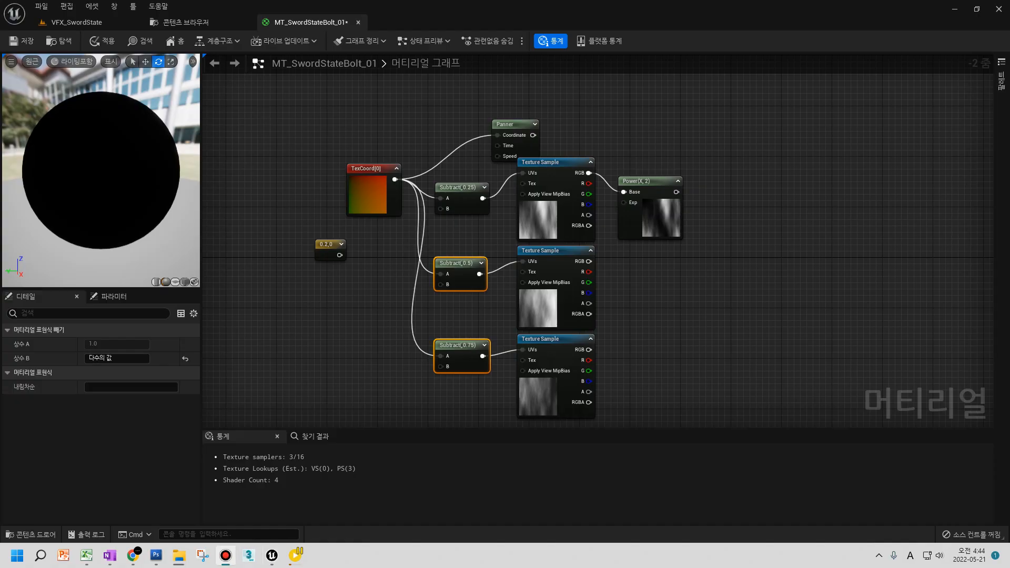
{"action": "right_click_drag", "start_coordinate": [393, 270], "coordinate": [414, 241]}
{"action": "left_click", "coordinate": [414, 241]}
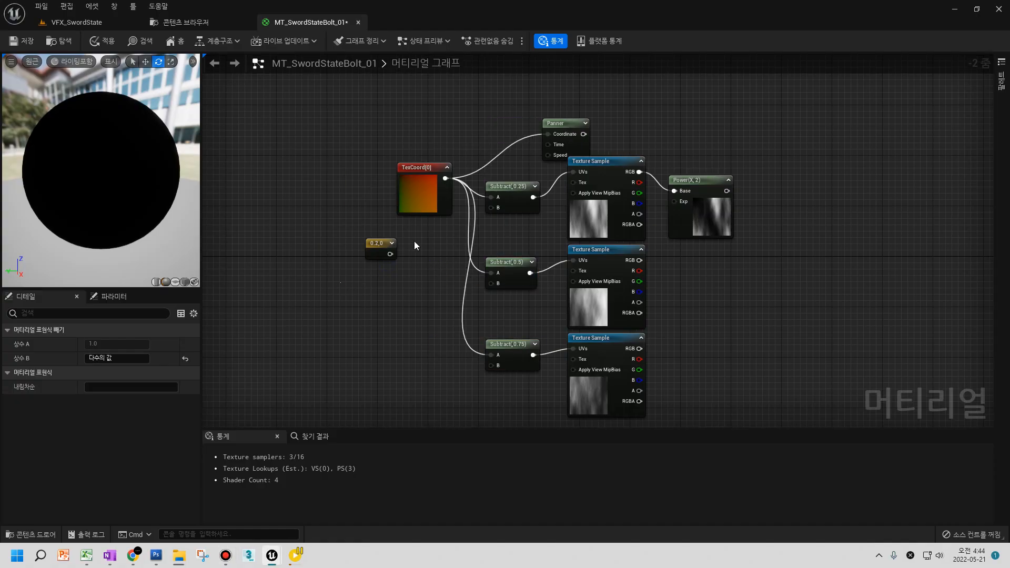
{"action": "scroll", "coordinate": [415, 240], "scroll_direction": "up", "scroll_amount": 2}
{"action": "left_click", "coordinate": [361, 254]}
{"action": "key", "text": "Delete"}
{"action": "right_click", "coordinate": [339, 257]}
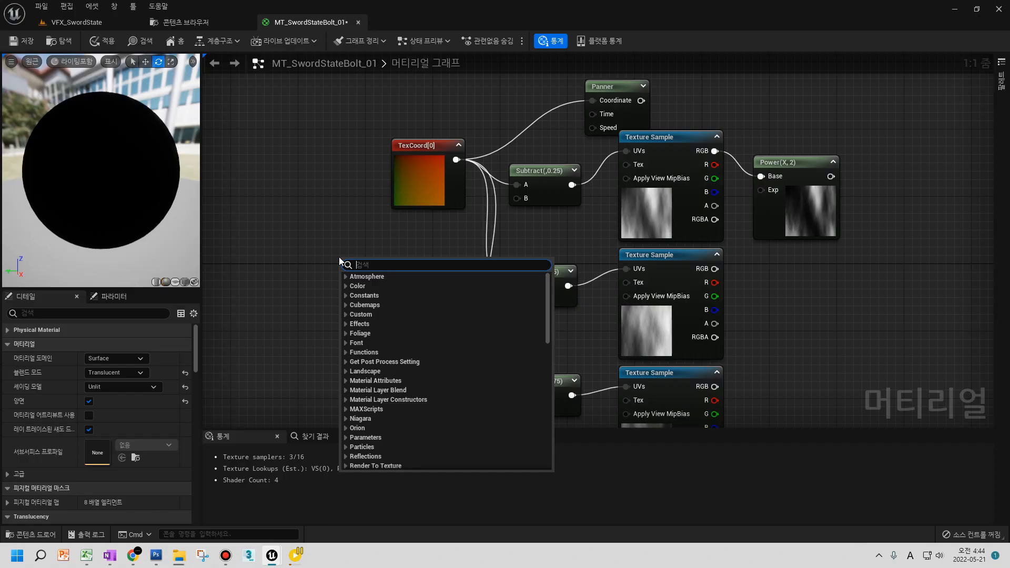
{"action": "type", "text": "dyn"}
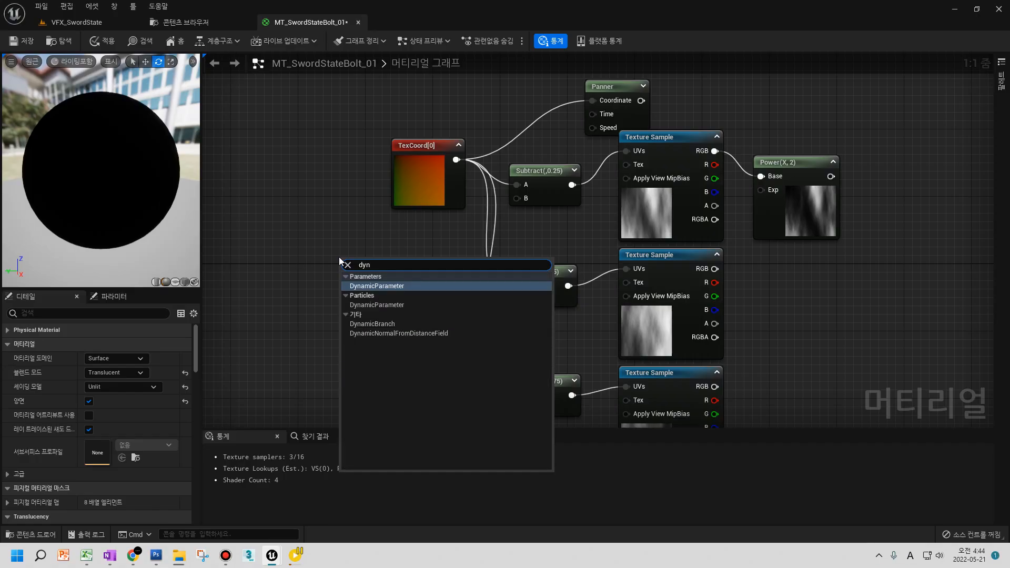
{"action": "left_click", "coordinate": [297, 219]}
- Promote the top Subtract node's B input to a parameter, place it below TexCoord, and delete it again
{"action": "right_click", "coordinate": [517, 201]}
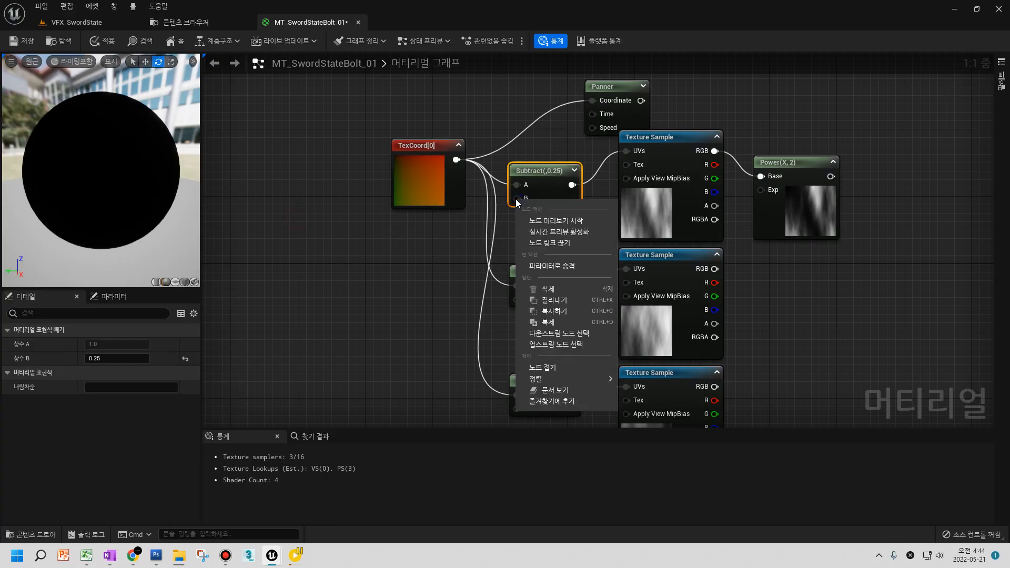
{"action": "left_click", "coordinate": [541, 266]}
{"action": "left_click_drag", "start_coordinate": [476, 193], "coordinate": [365, 250]}
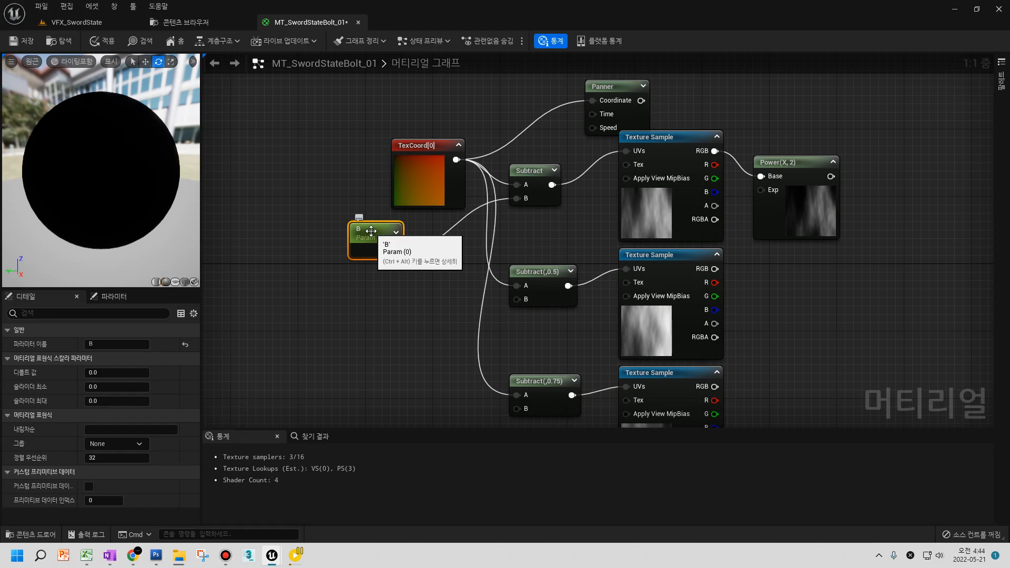
{"action": "left_click_drag", "start_coordinate": [371, 231], "coordinate": [407, 240]}
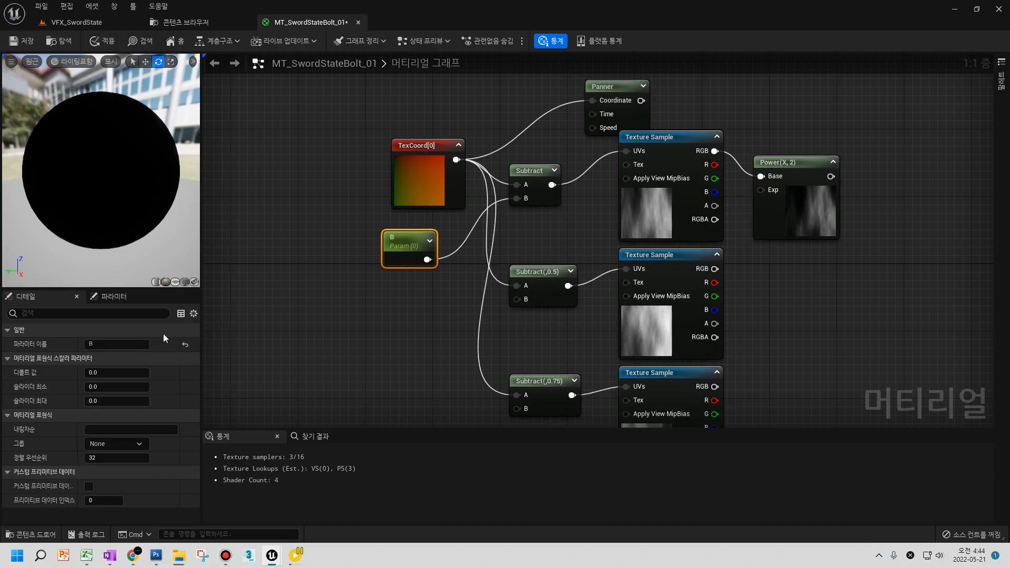
{"action": "left_click", "coordinate": [130, 343]}
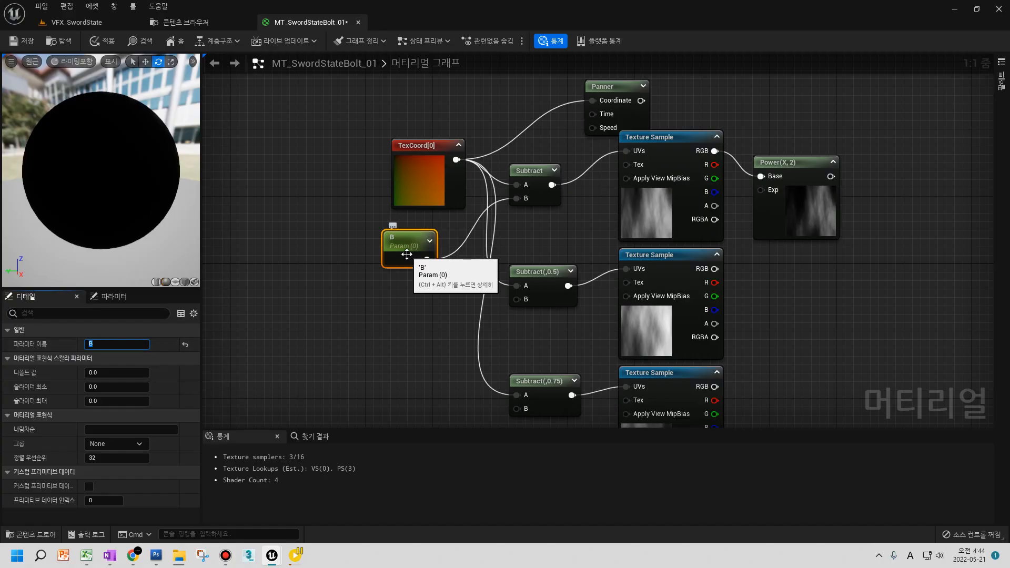
{"action": "key", "text": "Delete"}
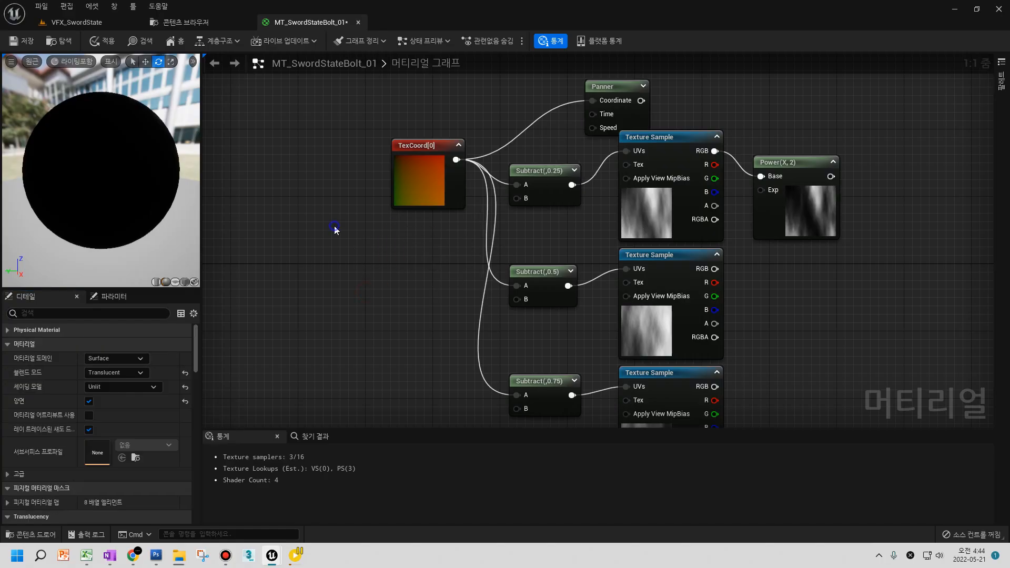
- Add a DynamicParameter node and place it below TexCoord, clear of the Subtract nodes
{"action": "right_click", "coordinate": [334, 230]}
{"action": "type", "text": "dy"}
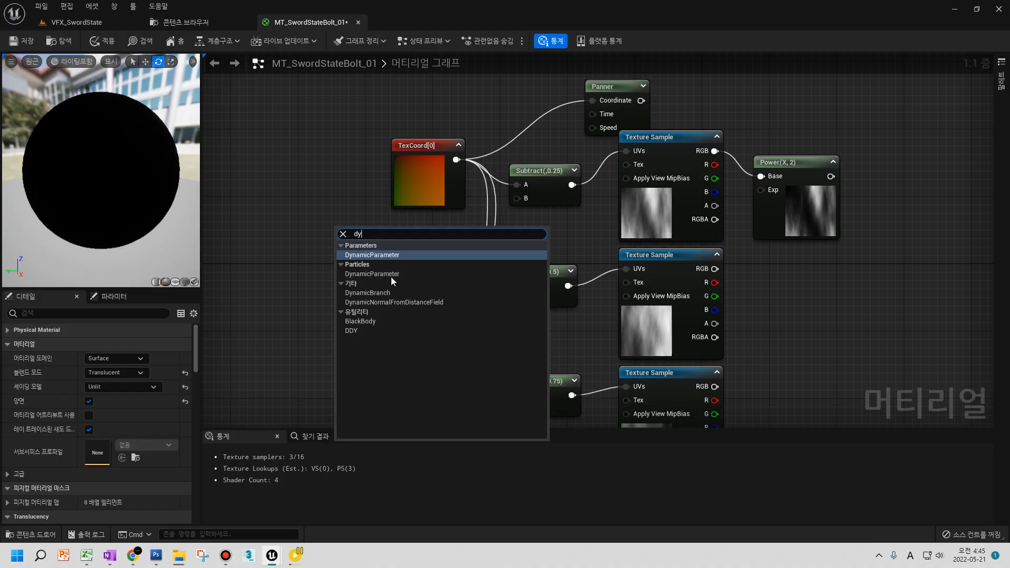
{"action": "left_click", "coordinate": [374, 255]}
{"action": "left_click_drag", "start_coordinate": [375, 254], "coordinate": [330, 268]}
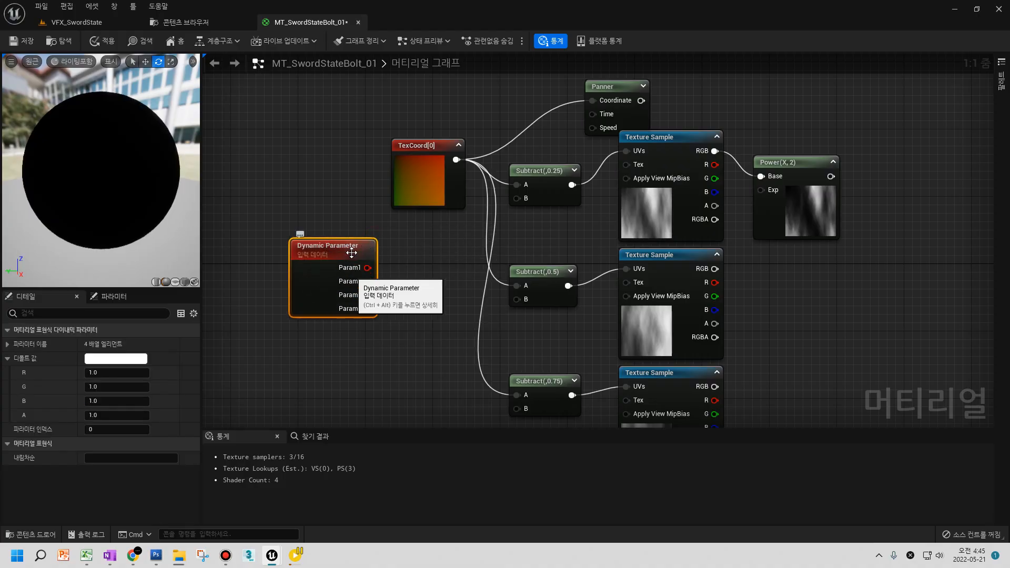
{"action": "left_click_drag", "start_coordinate": [343, 262], "coordinate": [352, 237]}
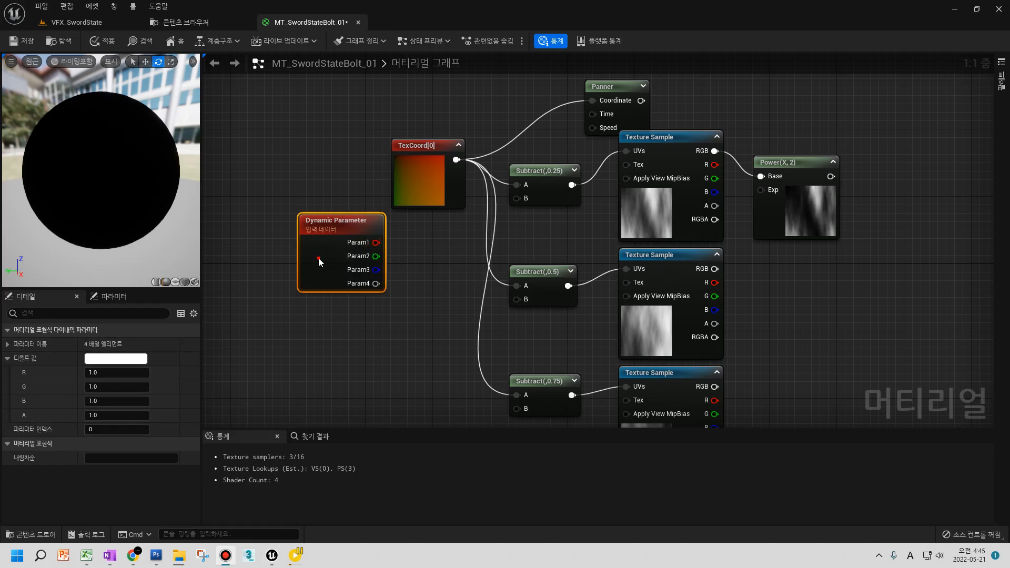
- Rename the Dynamic Parameter node's first parameter to Random
{"action": "left_click", "coordinate": [113, 372]}
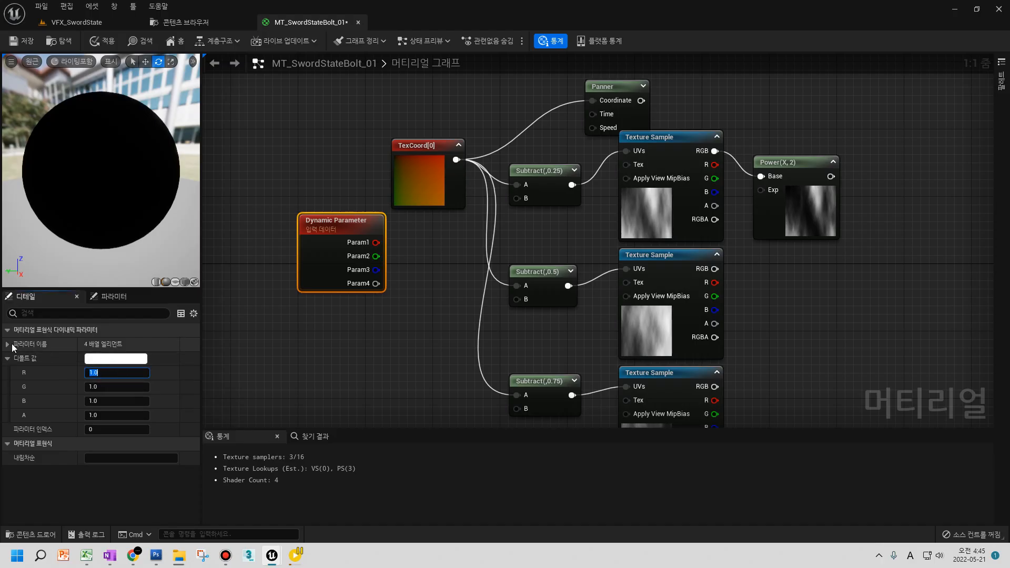
{"action": "left_click", "coordinate": [8, 344]}
{"action": "left_click_drag", "start_coordinate": [101, 358], "coordinate": [116, 360]}
{"action": "key", "text": "ctrl+a"}
{"action": "type", "text": "Random"}
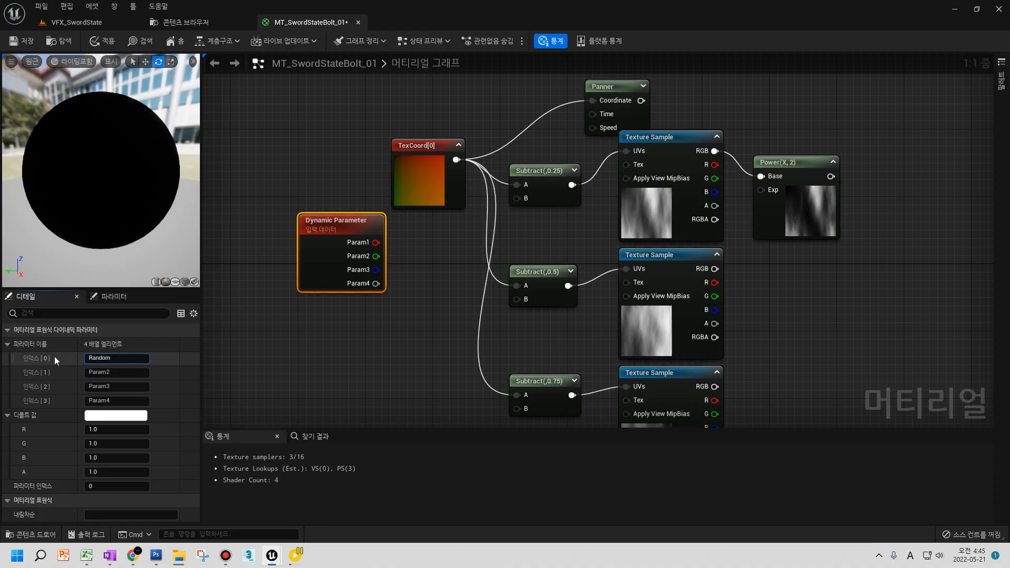
{"action": "key", "text": "Return"}
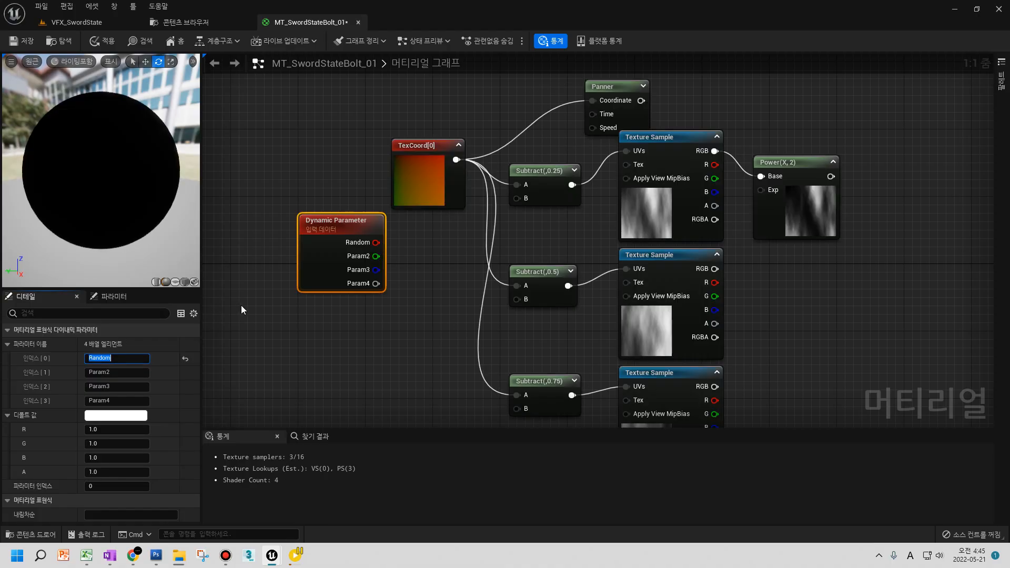
- Spread the Dynamic Parameter and TexCoord nodes away from the Subtract nodes and connect Random to the top Subtract's B input
{"action": "left_click_drag", "start_coordinate": [377, 243], "coordinate": [452, 245]}
{"action": "key", "text": "Escape"}
{"action": "left_click_drag", "start_coordinate": [361, 222], "coordinate": [302, 264]}
{"action": "left_click_drag", "start_coordinate": [420, 196], "coordinate": [345, 172]}
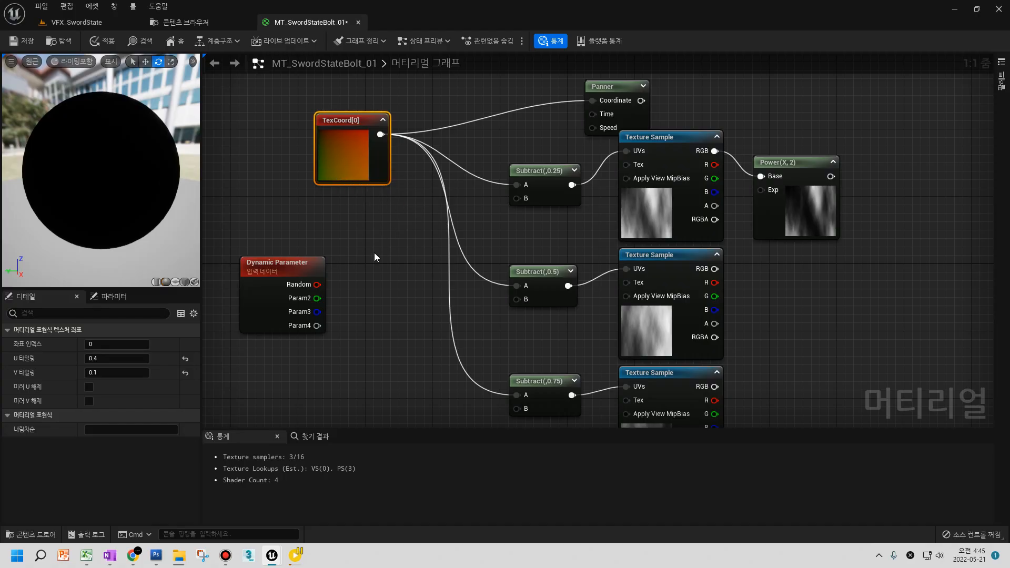
{"action": "left_click_drag", "start_coordinate": [317, 285], "coordinate": [523, 202]}
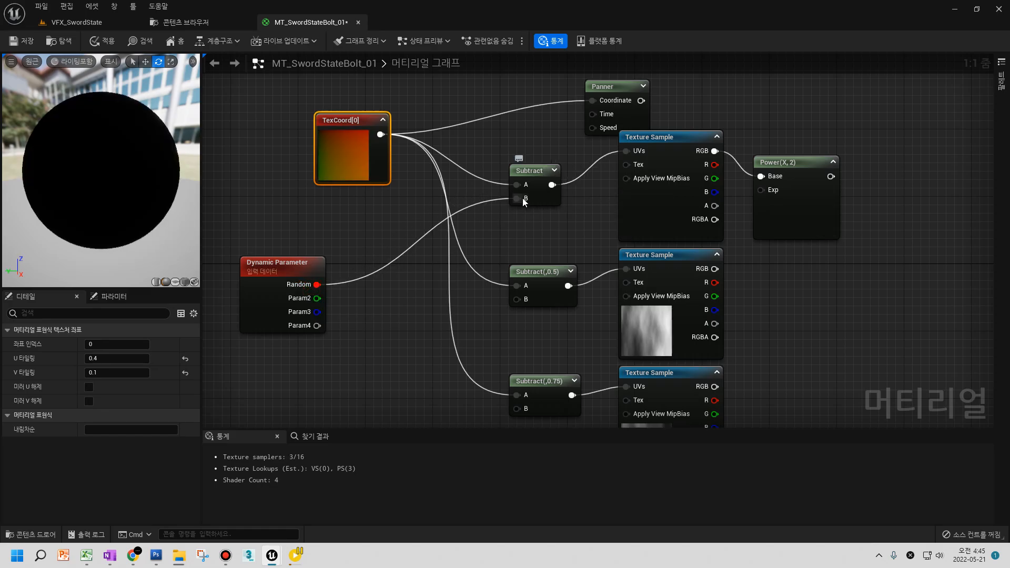
- Set the Dynamic Parameter's default R value to 0.5
{"action": "left_click", "coordinate": [279, 285]}
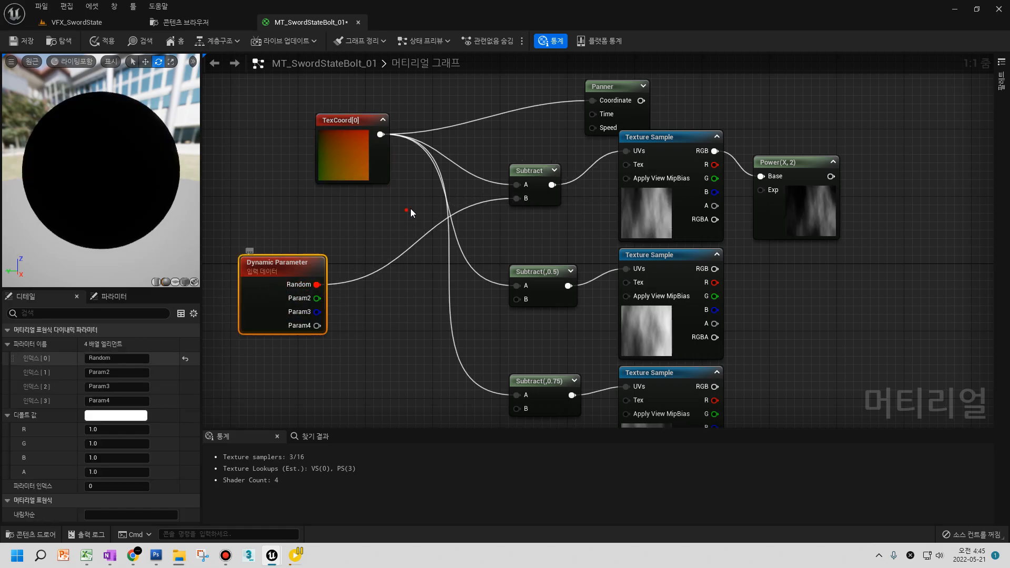
{"action": "type", "text": "0.5"}
{"action": "key", "text": "Return"}
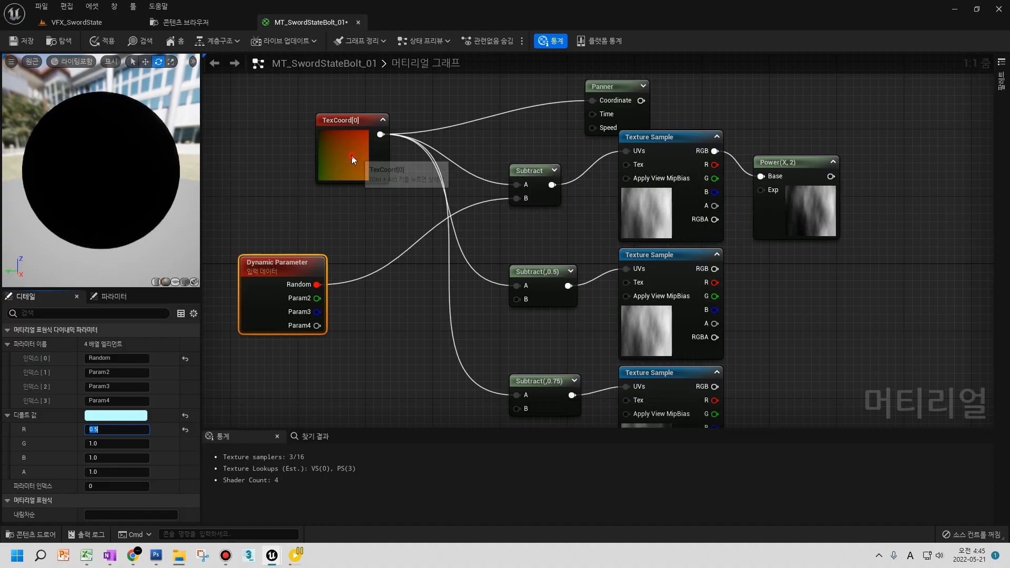
{"action": "left_click_drag", "start_coordinate": [352, 156], "coordinate": [402, 148]}
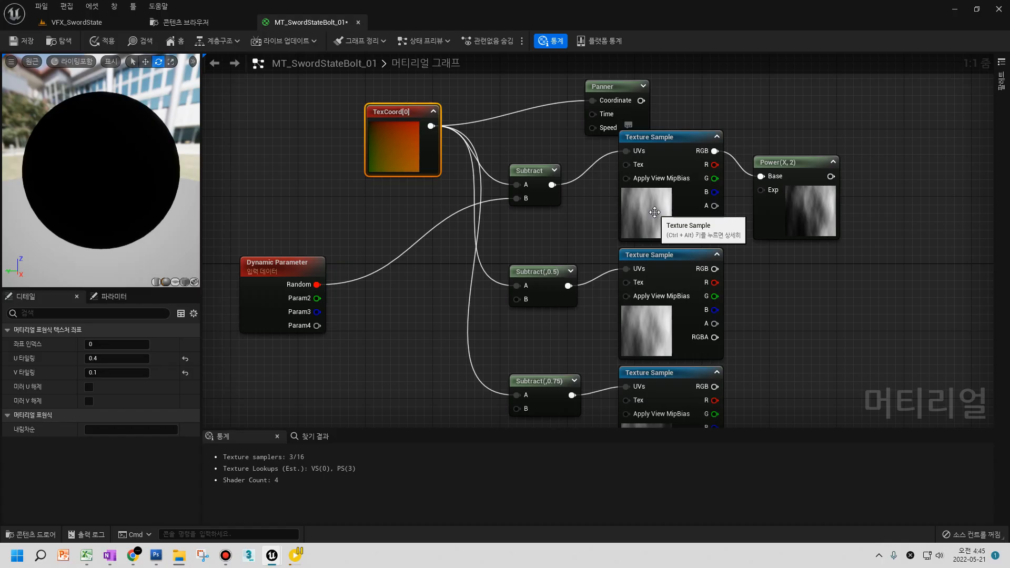
{"action": "left_click", "coordinate": [654, 212]}
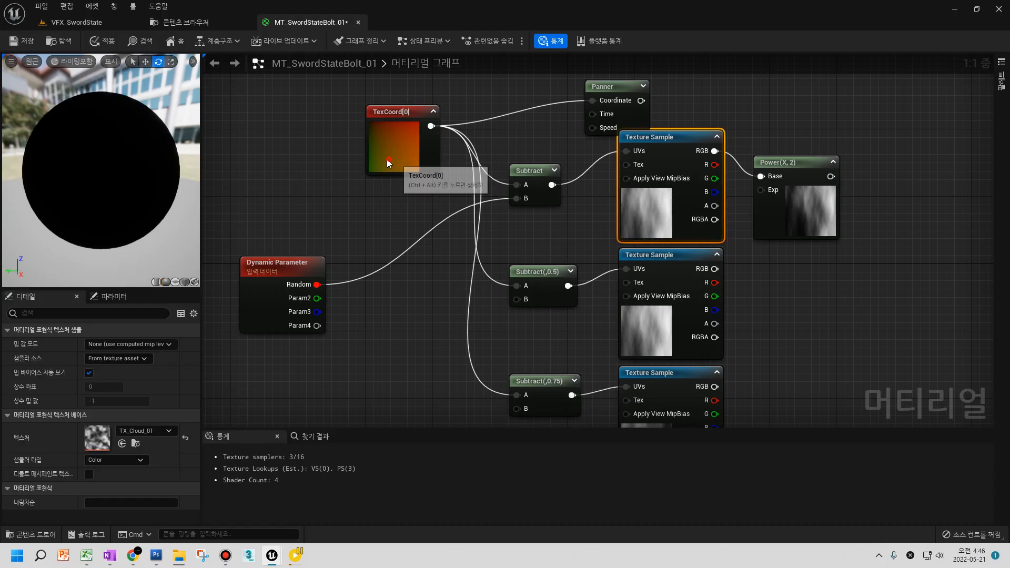
{"action": "left_click_drag", "start_coordinate": [390, 157], "coordinate": [339, 165]}
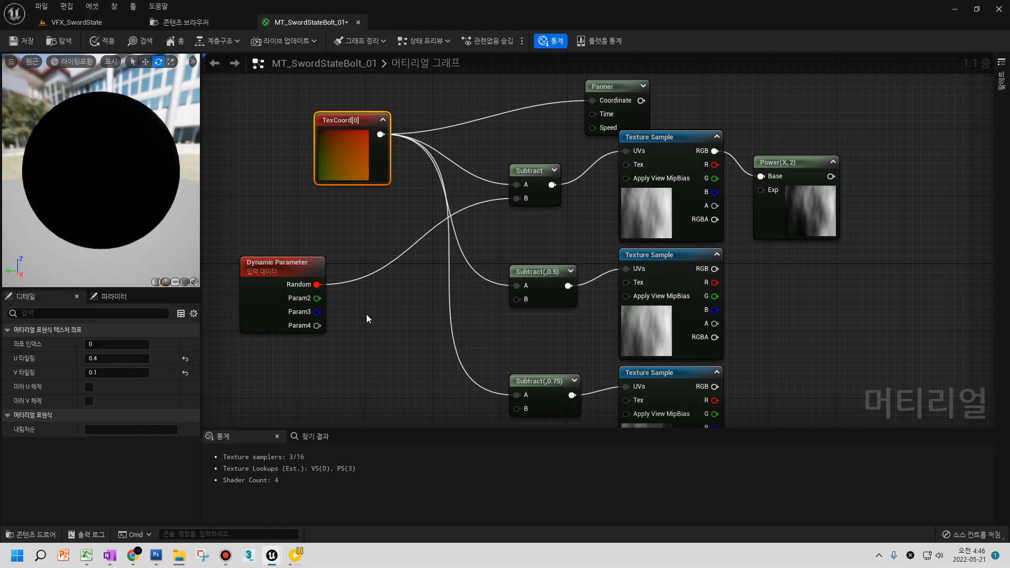
- Raise the Dynamic Parameter node slightly and add an AppendVector node between it and the Subtract nodes
{"action": "left_click_drag", "start_coordinate": [269, 280], "coordinate": [251, 238]}
{"action": "right_click_drag", "start_coordinate": [399, 225], "coordinate": [440, 232]}
{"action": "right_click", "coordinate": [440, 232]}
{"action": "type", "text": "app"}
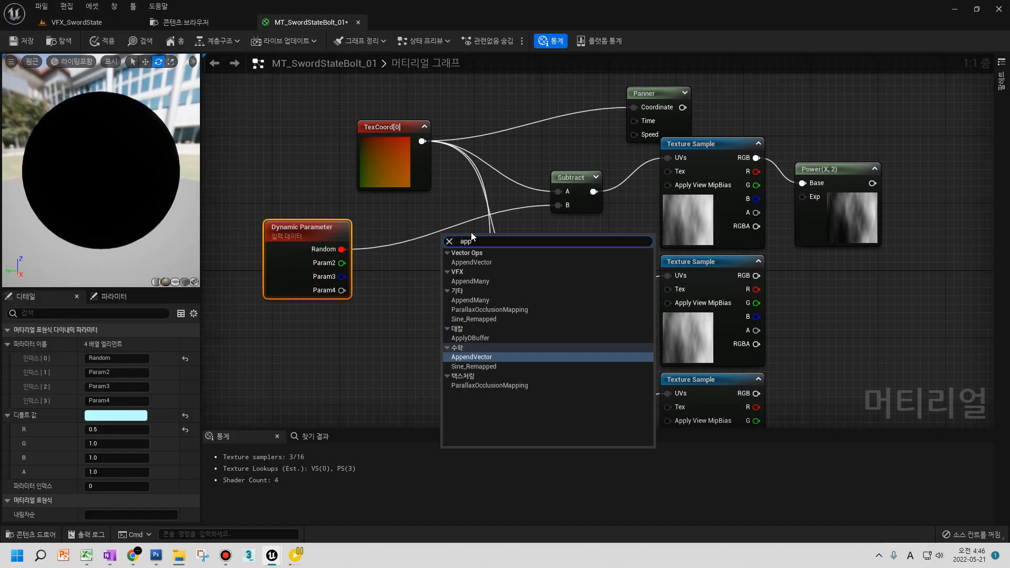
{"action": "left_click", "coordinate": [502, 357]}
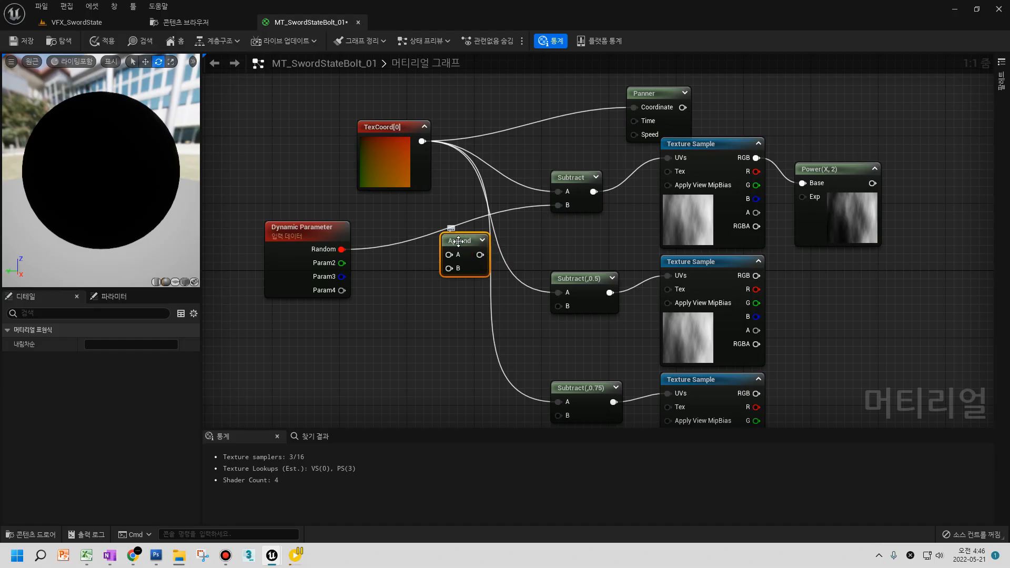
- Place Append below TexCoord, shift the top Subtract closer, and connect Append's output to that Subtract's B input
{"action": "left_click", "coordinate": [369, 136]}
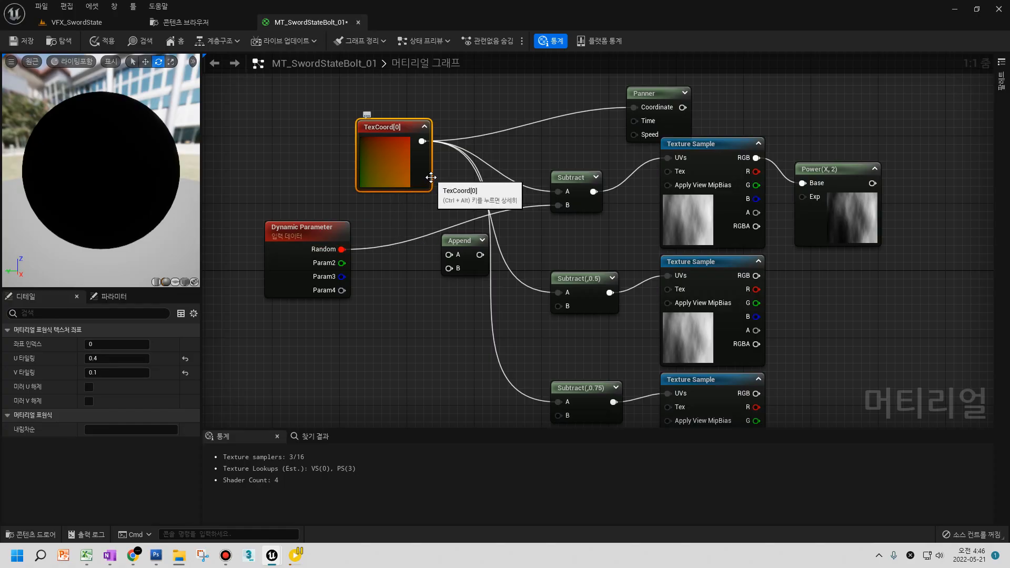
{"action": "left_click_drag", "start_coordinate": [430, 177], "coordinate": [422, 178]}
{"action": "left_click_drag", "start_coordinate": [471, 258], "coordinate": [463, 245]}
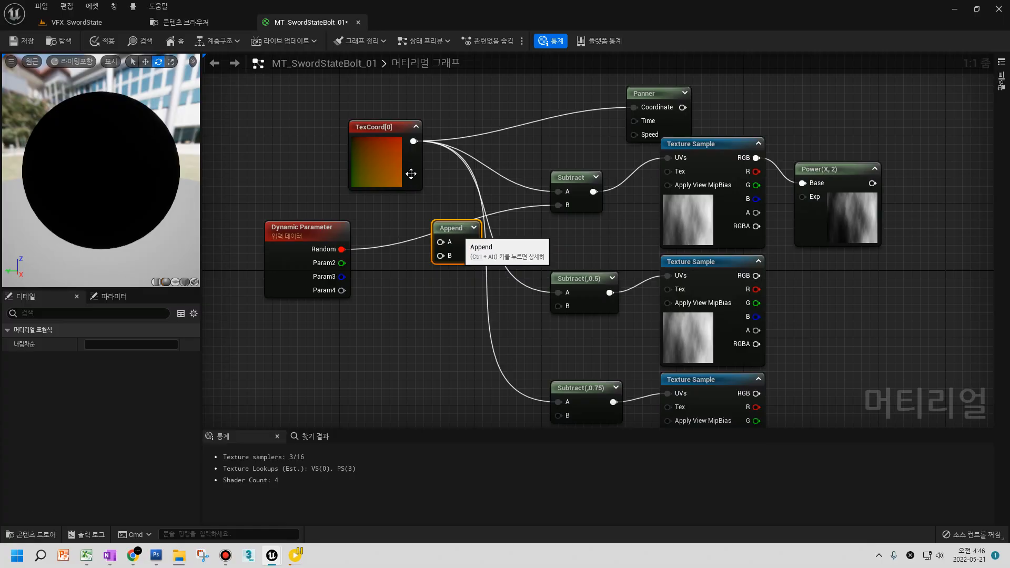
{"action": "left_click_drag", "start_coordinate": [411, 174], "coordinate": [419, 173]}
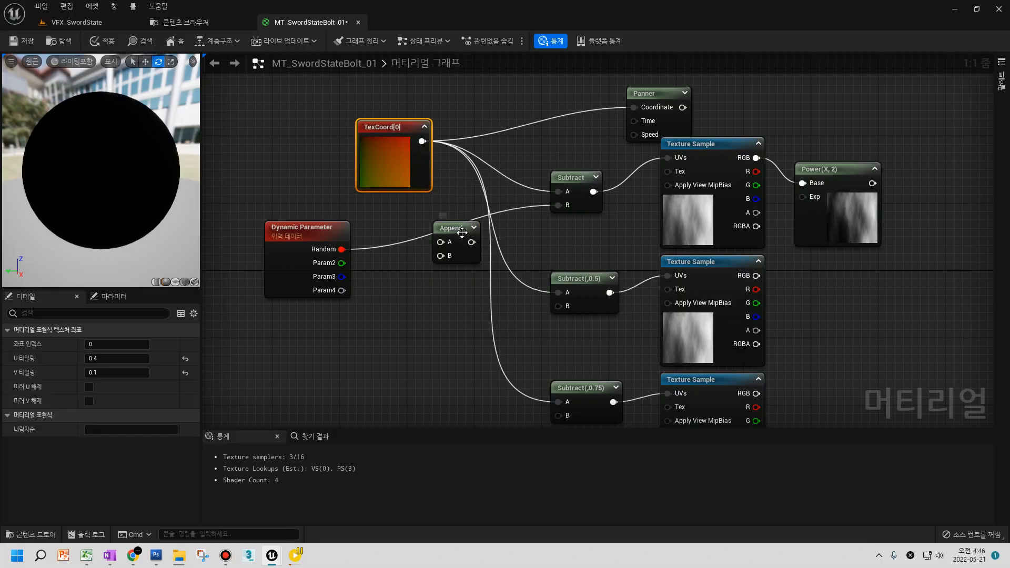
{"action": "left_click_drag", "start_coordinate": [462, 232], "coordinate": [411, 241]}
{"action": "left_click_drag", "start_coordinate": [573, 178], "coordinate": [531, 186]}
{"action": "left_click_drag", "start_coordinate": [412, 234], "coordinate": [449, 228]}
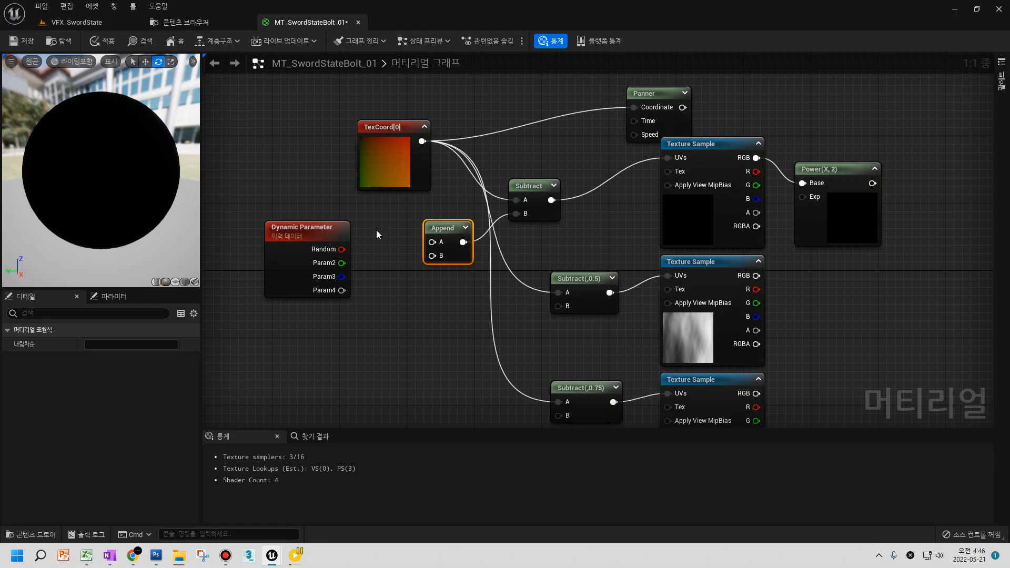
- Connect Random to Append's A input and a new constant of 0 to its B input
{"action": "left_click", "coordinate": [364, 133]}
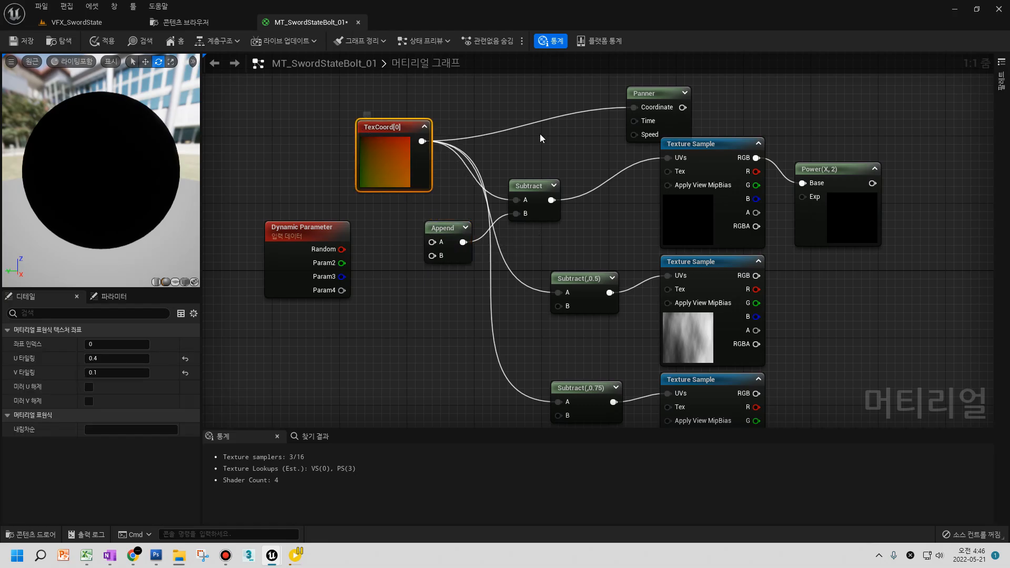
{"action": "right_click_drag", "start_coordinate": [386, 251], "coordinate": [450, 252]}
{"action": "left_click_drag", "start_coordinate": [383, 248], "coordinate": [307, 247]}
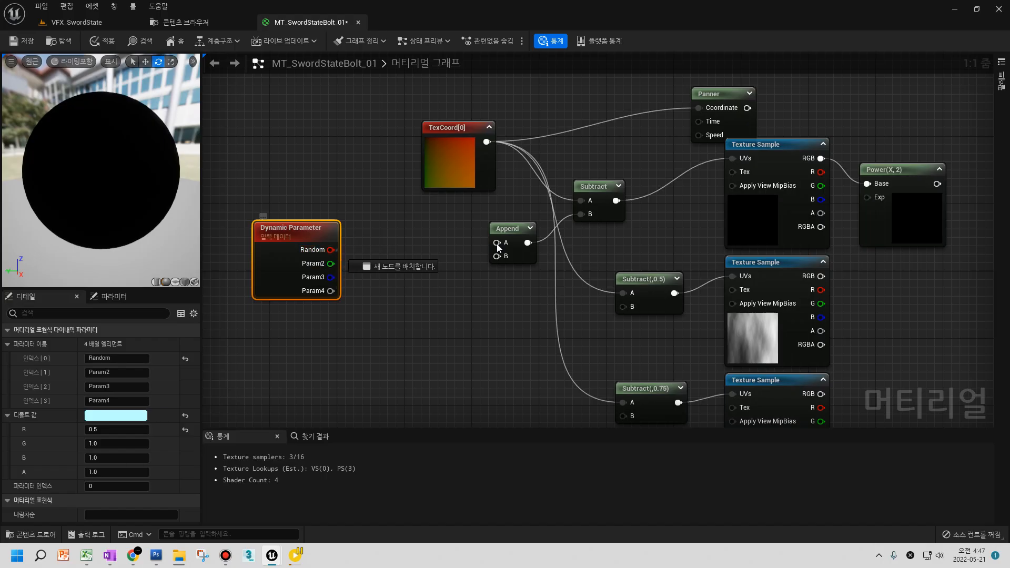
{"action": "left_click_drag", "start_coordinate": [498, 247], "coordinate": [497, 243]}
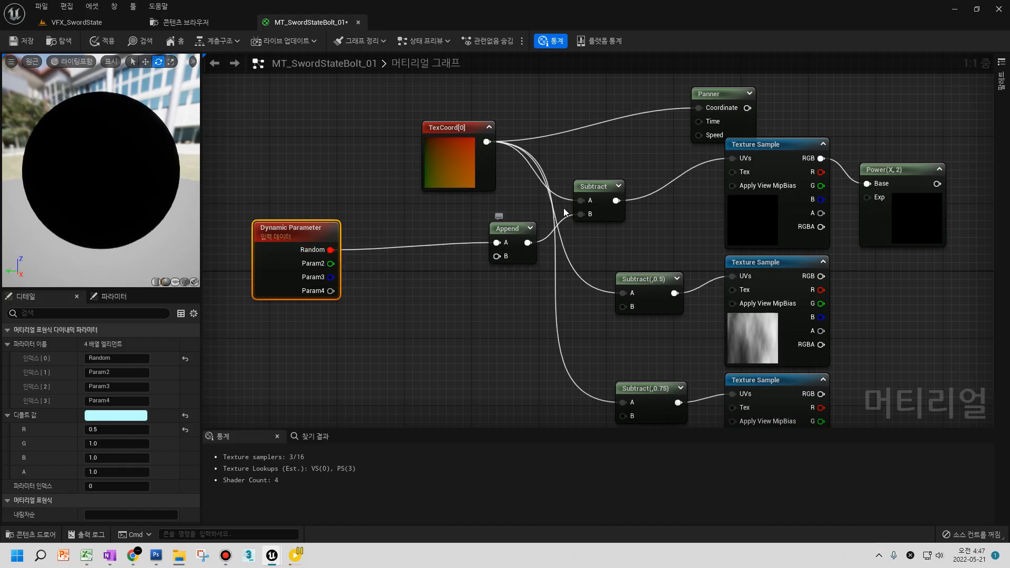
{"action": "left_click", "coordinate": [444, 255]}
{"action": "left_click_drag", "start_coordinate": [465, 271], "coordinate": [496, 256]}
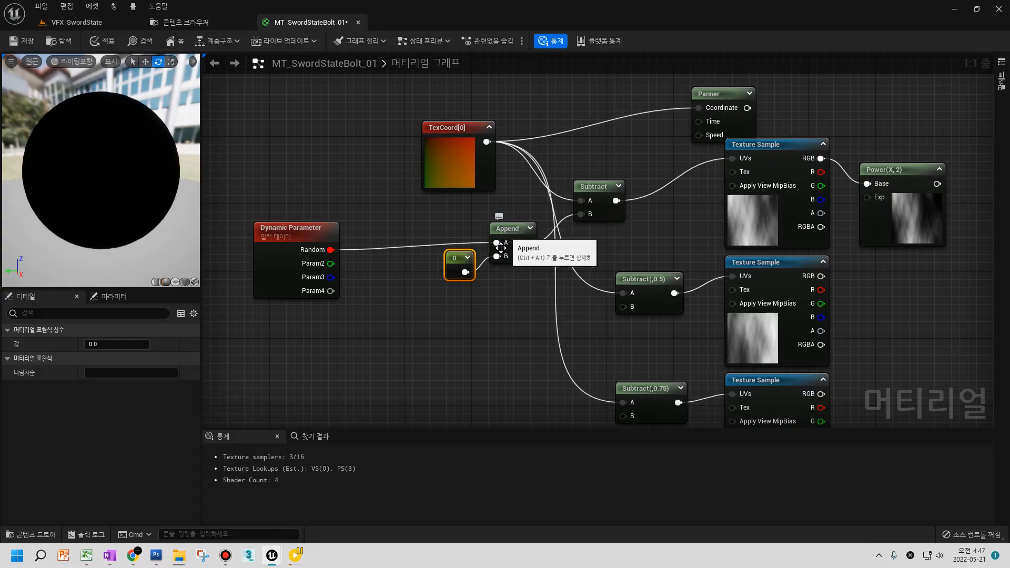
- Delete the 0.5 and 0.75 Subtract nodes together with their two Texture Samples
{"action": "left_click", "coordinate": [610, 187]}
{"action": "right_click_drag", "start_coordinate": [680, 206], "coordinate": [591, 233]}
{"action": "scroll", "coordinate": [591, 233], "scroll_direction": "down", "scroll_amount": 1}
{"action": "left_click_drag", "start_coordinate": [492, 401], "coordinate": [757, 235]}
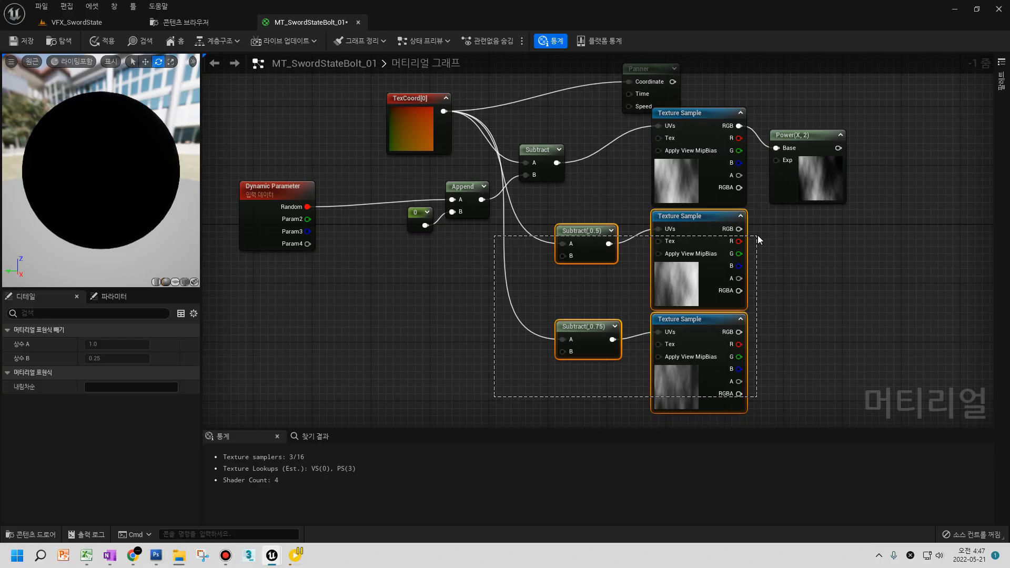
{"action": "key", "text": "Delete"}
- Insert the Panner between Subtract and Texture Sample, and regroup Subtract, Append and the 0 constant beneath TexCoord
{"action": "right_click_drag", "start_coordinate": [770, 213], "coordinate": [772, 261]}
{"action": "left_click", "coordinate": [679, 221]}
{"action": "left_click", "coordinate": [639, 119]}
{"action": "left_click_drag", "start_coordinate": [651, 117], "coordinate": [573, 205]}
{"action": "left_click_drag", "start_coordinate": [648, 183], "coordinate": [648, 181]}
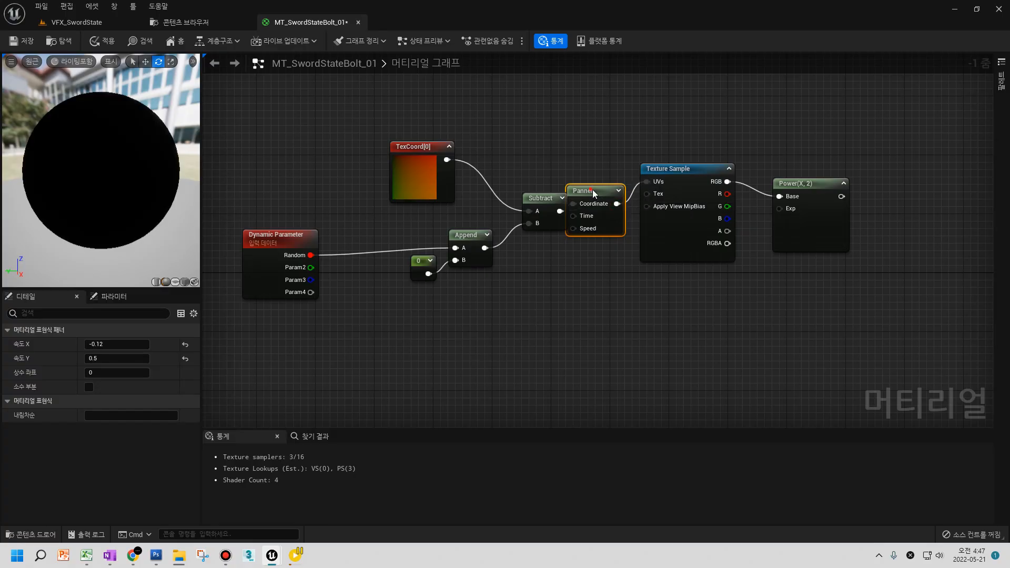
{"action": "left_click_drag", "start_coordinate": [589, 191], "coordinate": [603, 199]}
{"action": "left_click_drag", "start_coordinate": [539, 203], "coordinate": [391, 281]}
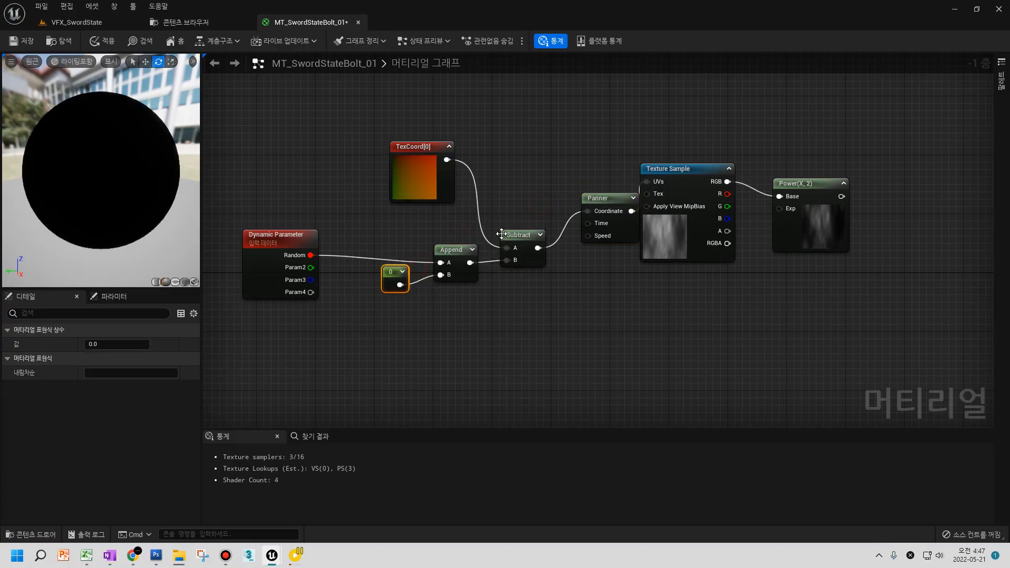
- Add the comment "시작점이 랜덤하게" to the Subtract node
{"action": "left_click", "coordinate": [507, 217]}
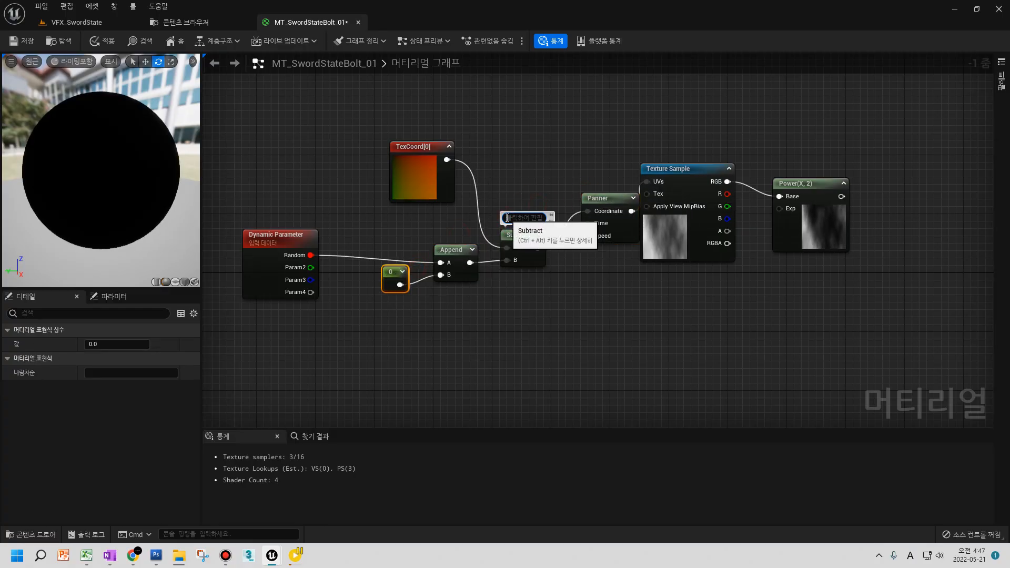
{"action": "key", "text": "Hangul"}
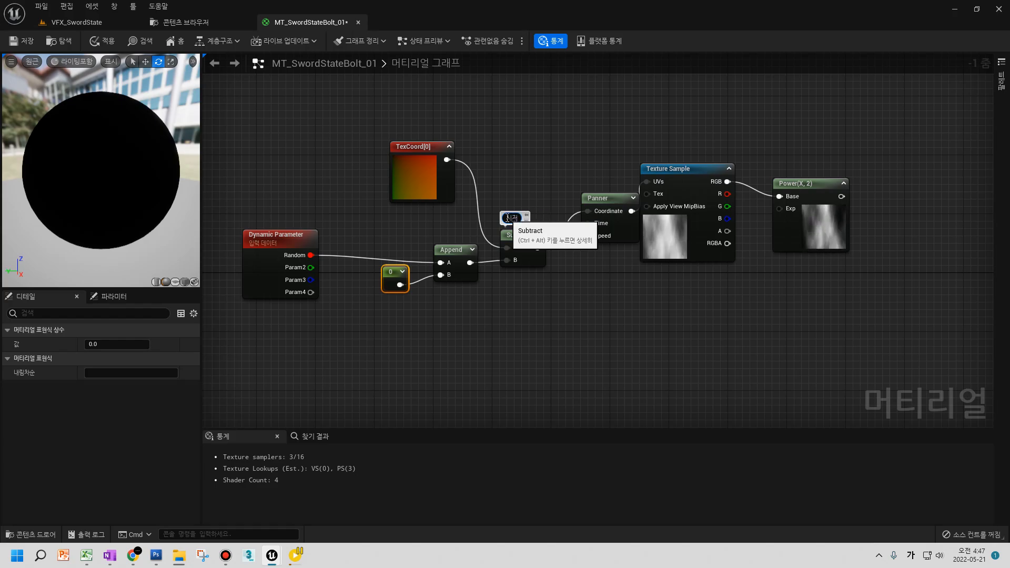
{"action": "type", "text": "시작점이 랜덤하게"}
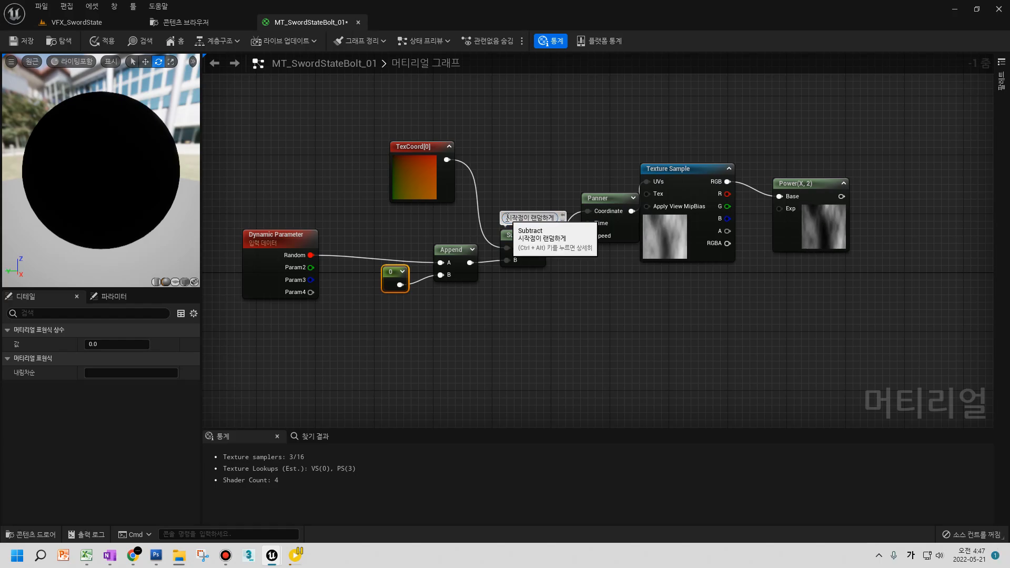
{"action": "key", "text": "Return"}
- Align Subtract, Panner, Texture Sample and Power in a row, and bring Dynamic Parameter closer to Append
{"action": "left_click_drag", "start_coordinate": [518, 234], "coordinate": [511, 190]}
{"action": "left_click_drag", "start_coordinate": [598, 209], "coordinate": [579, 192]}
{"action": "left_click", "coordinate": [590, 181]}
{"action": "left_click_drag", "start_coordinate": [668, 182], "coordinate": [660, 200]}
{"action": "left_click_drag", "start_coordinate": [827, 219], "coordinate": [819, 226]}
{"action": "left_click", "coordinate": [574, 232]}
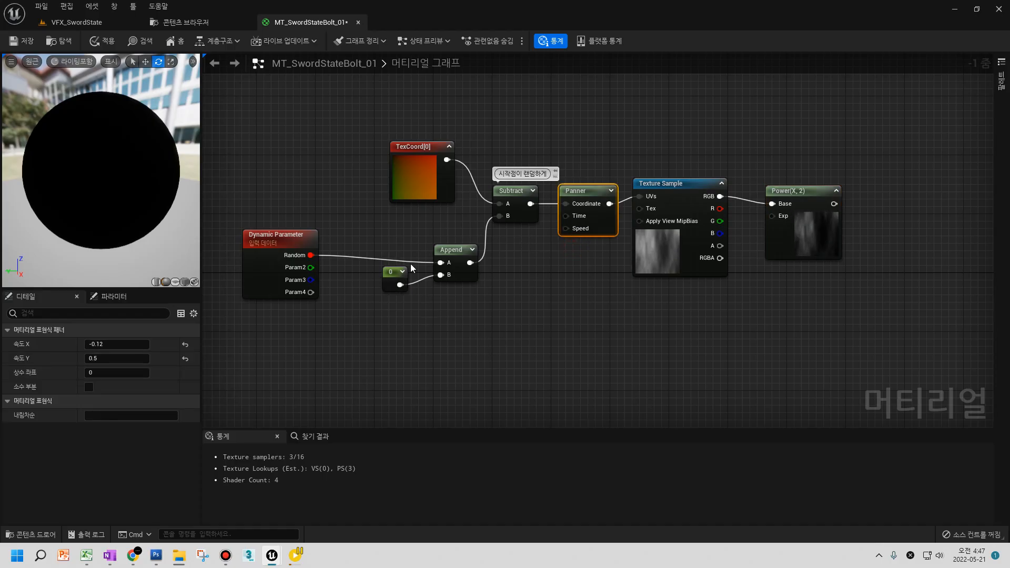
{"action": "left_click", "coordinate": [289, 250]}
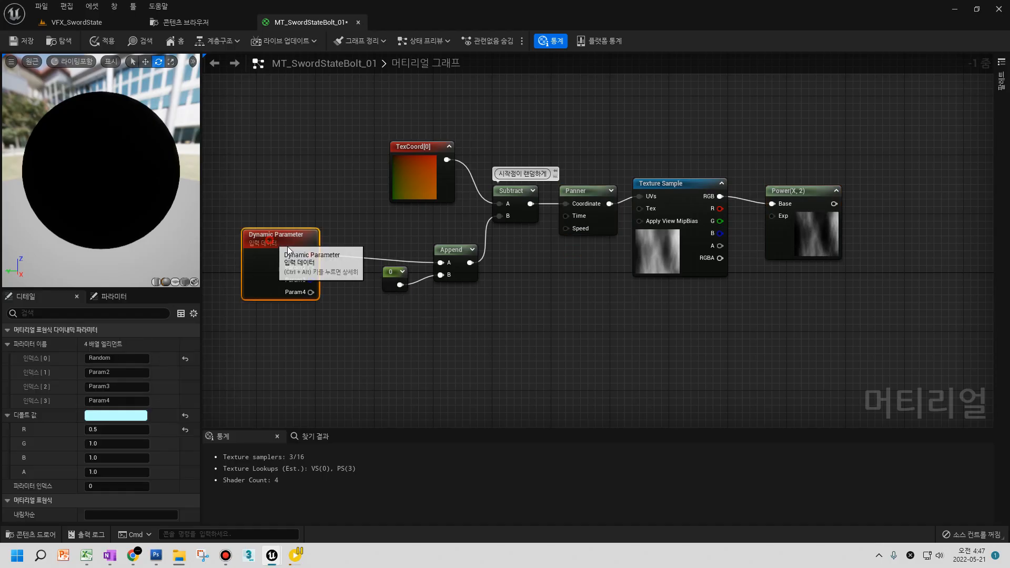
{"action": "left_click_drag", "start_coordinate": [288, 250], "coordinate": [311, 245]}
- Add the comment "X축(좌우)" to the Append node
{"action": "left_click", "coordinate": [446, 251]}
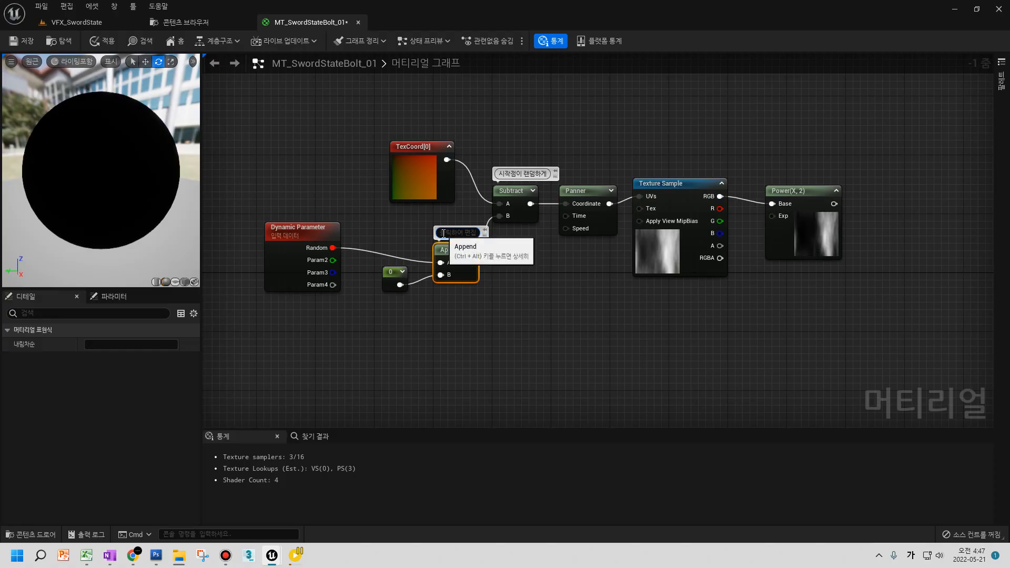
{"action": "left_click", "coordinate": [444, 233]}
{"action": "type", "text": "ㅌ"}
{"action": "key", "text": "BackSpace"}
{"action": "key", "text": "Hangul"}
{"action": "type", "text": "X"}
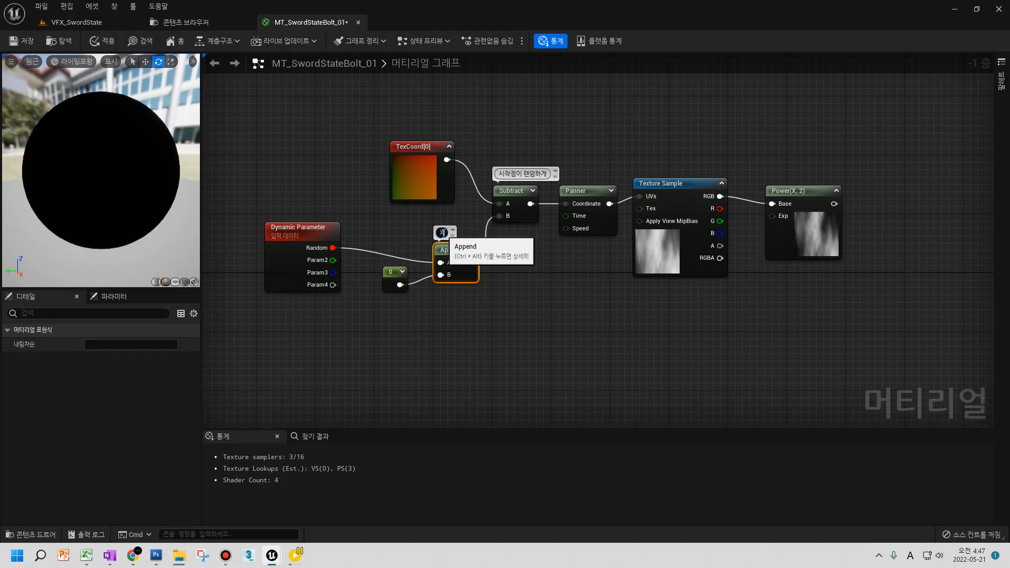
{"action": "type", "text": "축(좌우"}
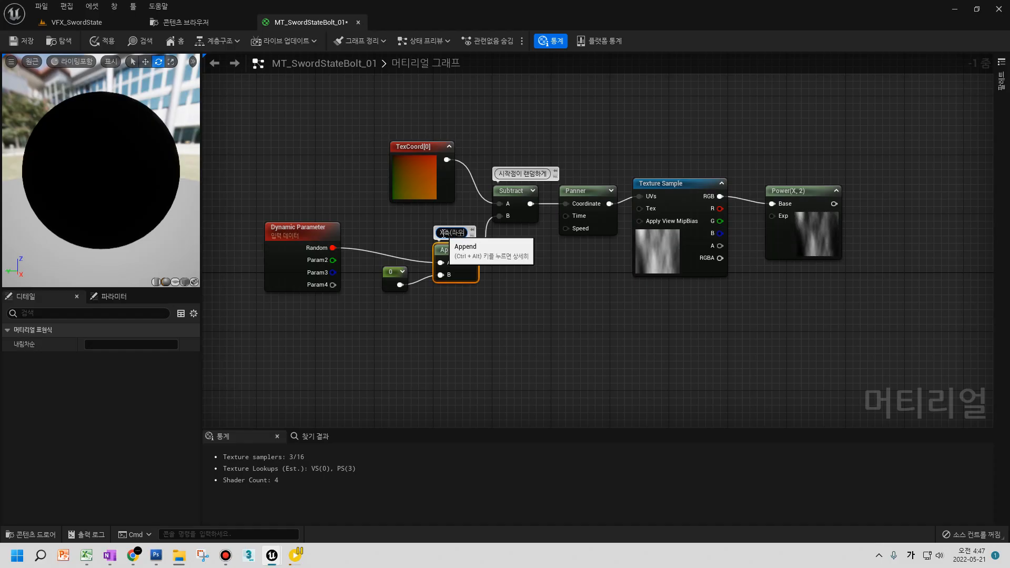
{"action": "type", "text": ")"}
{"action": "key", "text": "Return"}
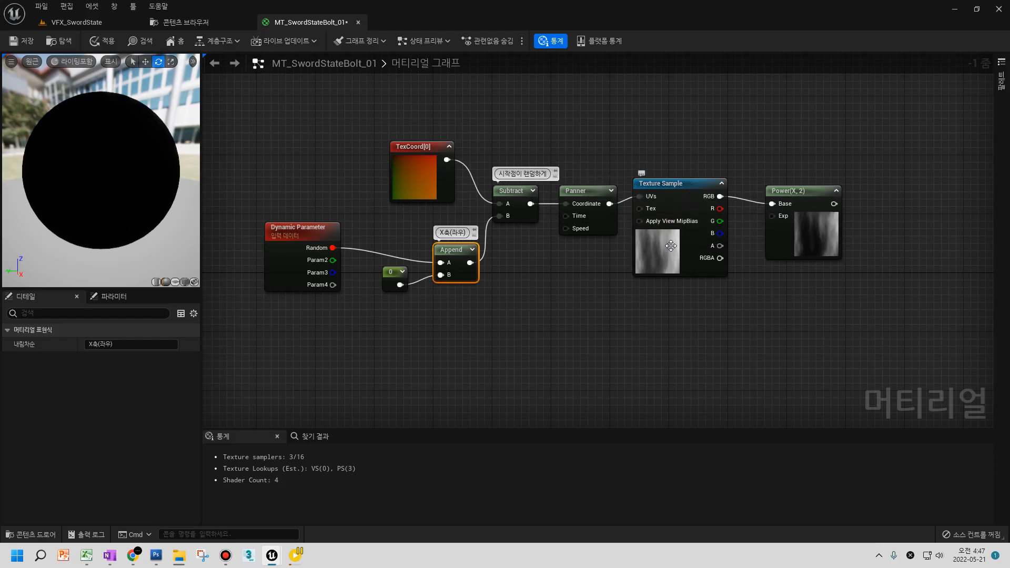
- Move TexCoord, Subtract, Panner, Append and the 0 constant upward into a more compact layout
{"action": "left_click_drag", "start_coordinate": [423, 174], "coordinate": [423, 166]}
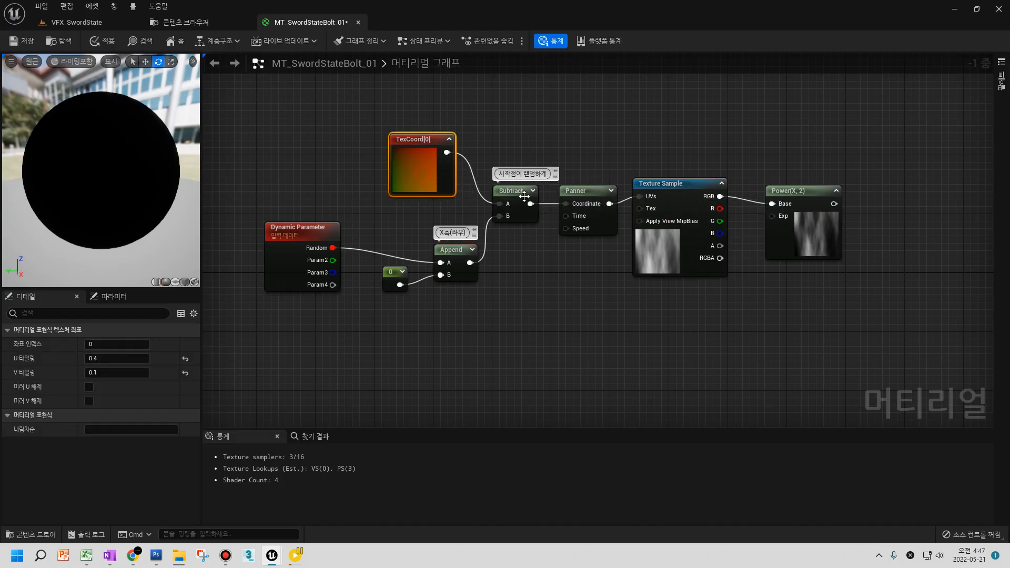
{"action": "left_click_drag", "start_coordinate": [513, 190], "coordinate": [483, 168]}
{"action": "left_click_drag", "start_coordinate": [594, 193], "coordinate": [586, 171]}
{"action": "left_click_drag", "start_coordinate": [483, 168], "coordinate": [512, 154]}
{"action": "left_click_drag", "start_coordinate": [455, 250], "coordinate": [448, 213]}
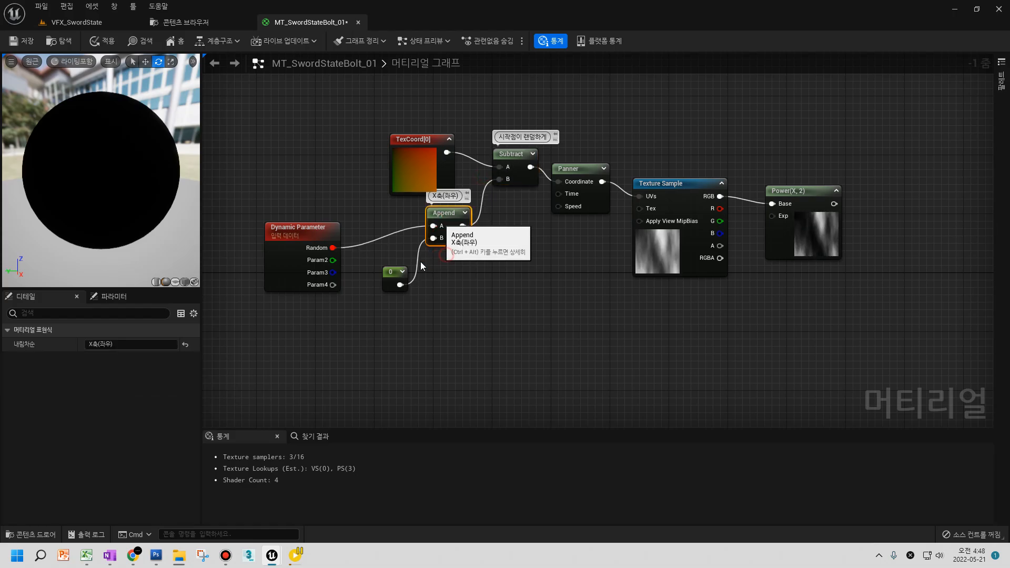
{"action": "left_click_drag", "start_coordinate": [397, 270], "coordinate": [404, 240]}
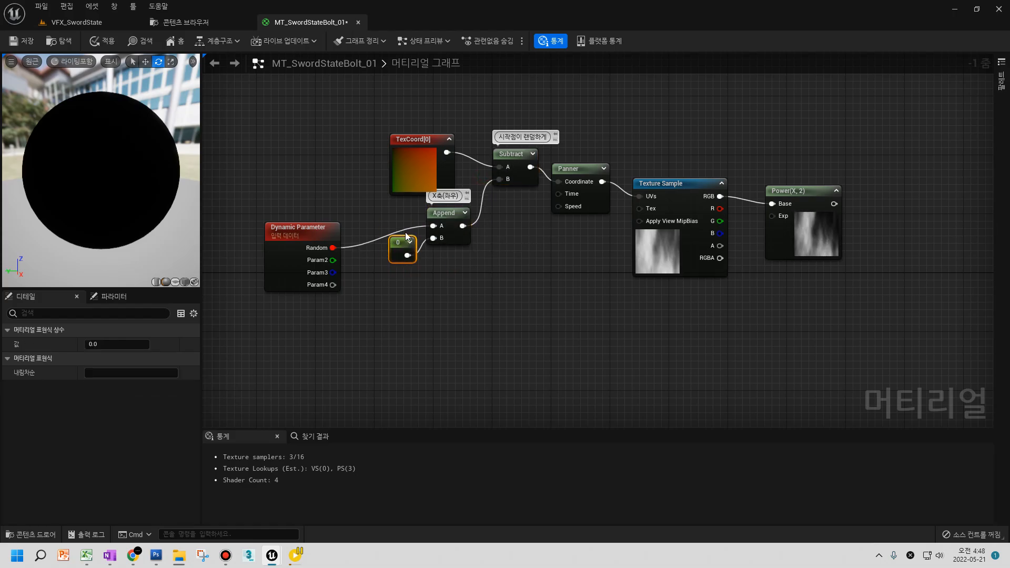
- Move Append below its former spot and line up Panner, Texture Sample and Power in a tighter row beside Subtract
{"action": "left_click", "coordinate": [459, 212]}
{"action": "left_click_drag", "start_coordinate": [466, 226], "coordinate": [473, 241]}
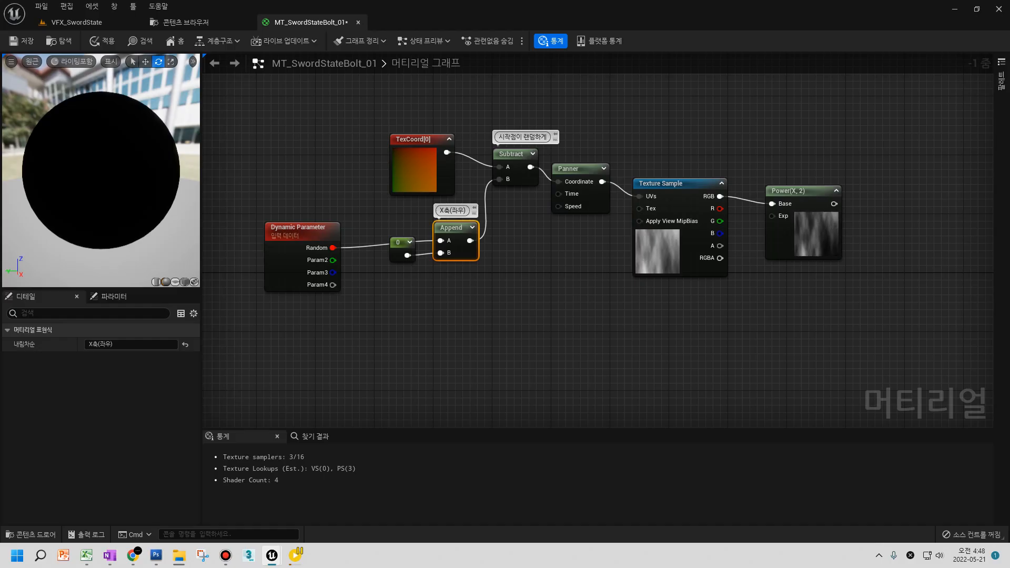
{"action": "right_click_drag", "start_coordinate": [633, 324], "coordinate": [620, 317]}
{"action": "left_click_drag", "start_coordinate": [657, 266], "coordinate": [650, 236]}
{"action": "left_click_drag", "start_coordinate": [588, 193], "coordinate": [597, 179]}
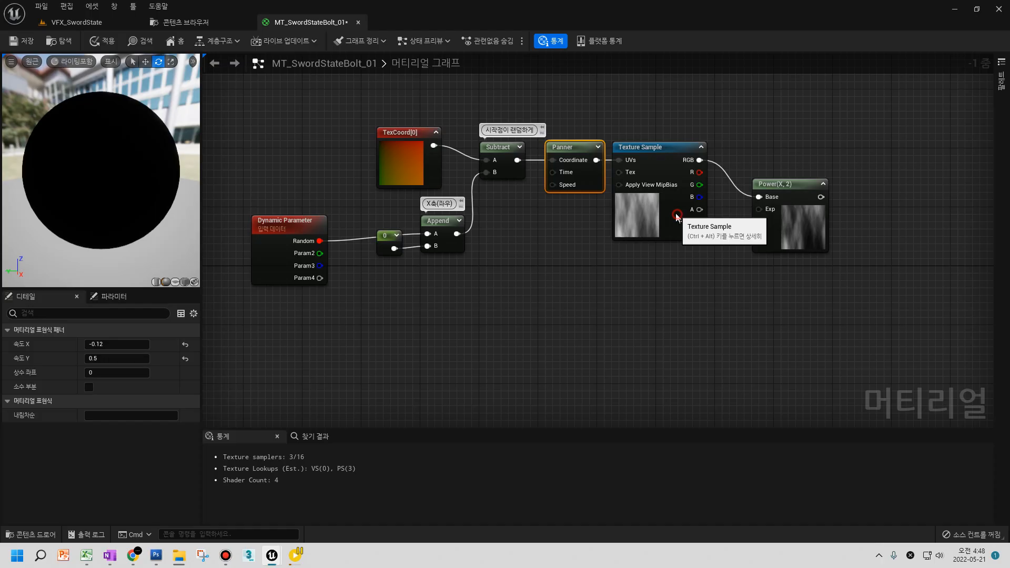
{"action": "left_click", "coordinate": [673, 226]}
{"action": "left_click_drag", "start_coordinate": [797, 238], "coordinate": [766, 193]}
- Duplicate the TexCoord, Subtract, Panner, Texture Sample and Power nodes as a second row below the originals
{"action": "left_click_drag", "start_coordinate": [850, 280], "coordinate": [489, 169]}
{"action": "left_click", "coordinate": [400, 157], "text": "shift"}
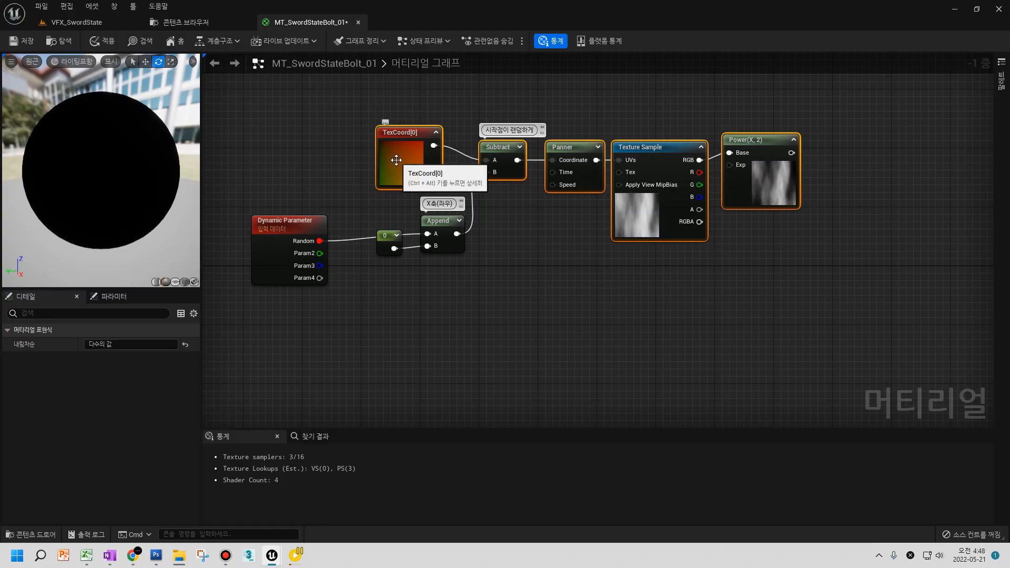
{"action": "key", "text": "ctrl+c"}
{"action": "key", "text": "ctrl+v"}
{"action": "left_click_drag", "start_coordinate": [510, 293], "coordinate": [580, 294]}
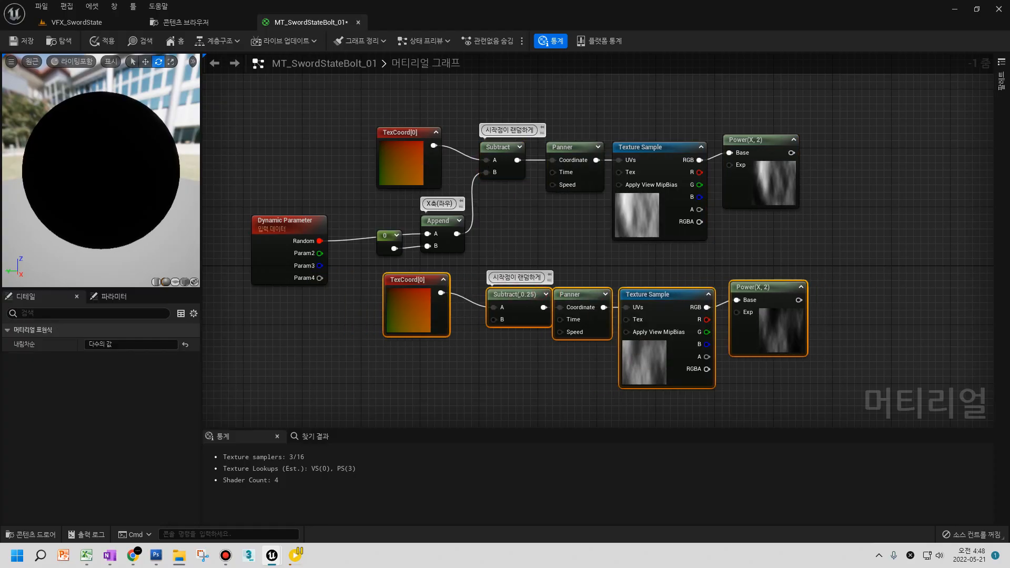
- Set the duplicated TexCoord's U tiling and V tiling to 0.5
{"action": "left_click", "coordinate": [406, 323]}
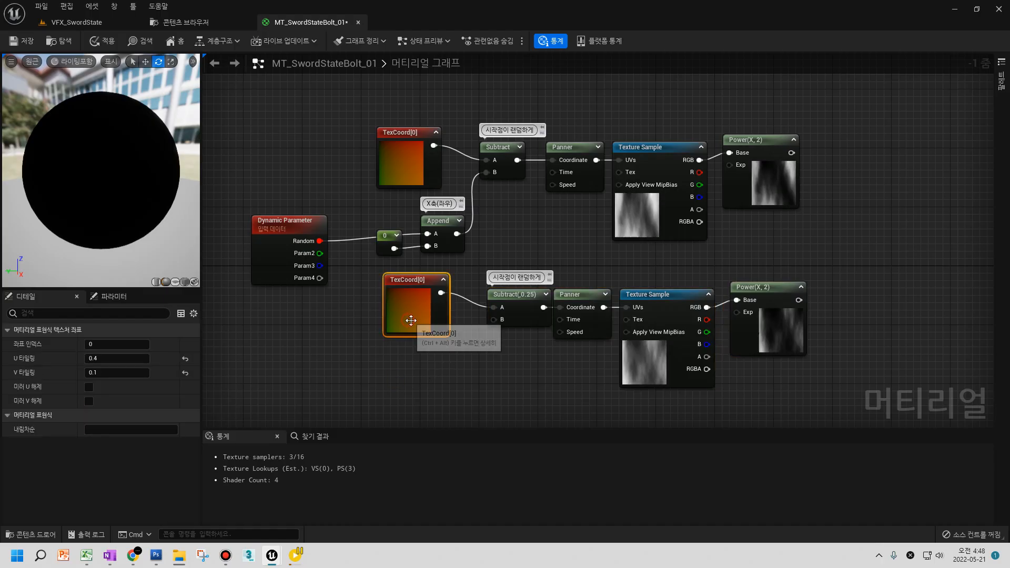
{"action": "left_click", "coordinate": [113, 358]}
{"action": "type", "text": ".5"}
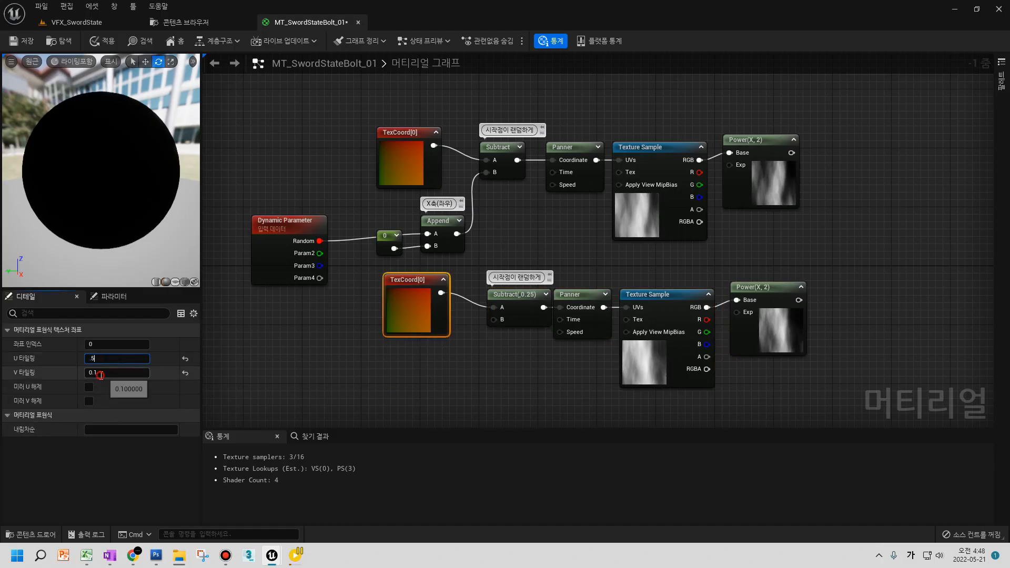
{"action": "left_click", "coordinate": [99, 374]}
{"action": "type", "text": ".5"}
{"action": "key", "text": "Return"}
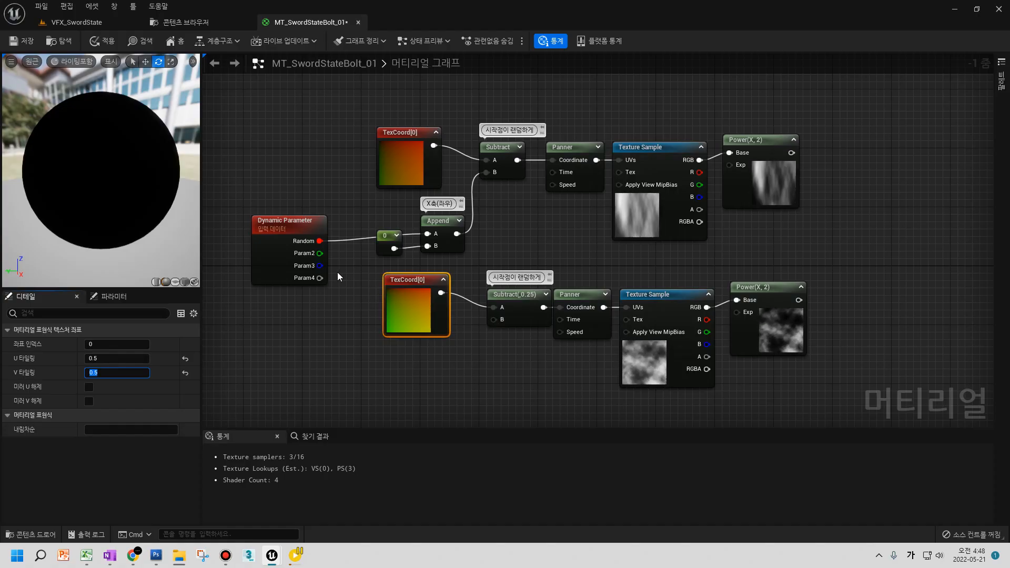
- Space Append, the 0 constant and Dynamic Parameter away from the Subtract nodes, and connect Append to the duplicated Subtract's B input
{"action": "left_click_drag", "start_coordinate": [350, 262], "coordinate": [391, 222]}
{"action": "left_click_drag", "start_coordinate": [281, 223], "coordinate": [252, 216]}
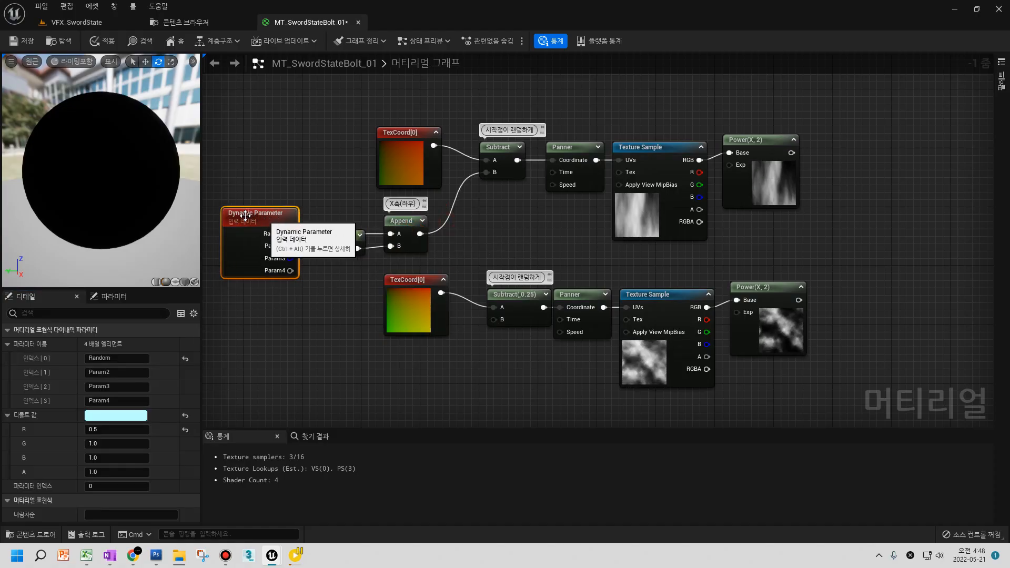
{"action": "scroll", "coordinate": [251, 216], "scroll_direction": "up", "scroll_amount": 1}
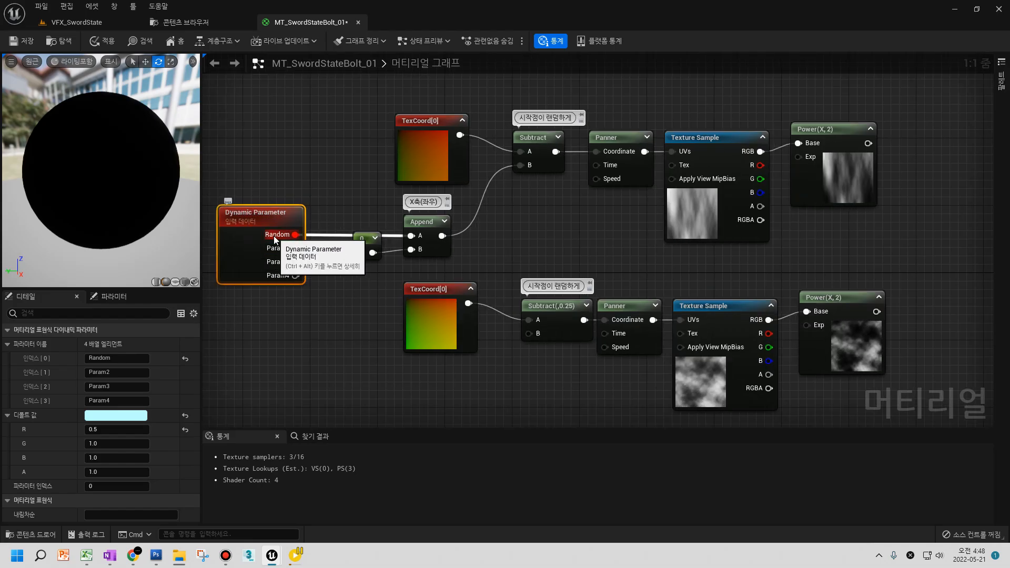
{"action": "left_click_drag", "start_coordinate": [442, 236], "coordinate": [528, 333]}
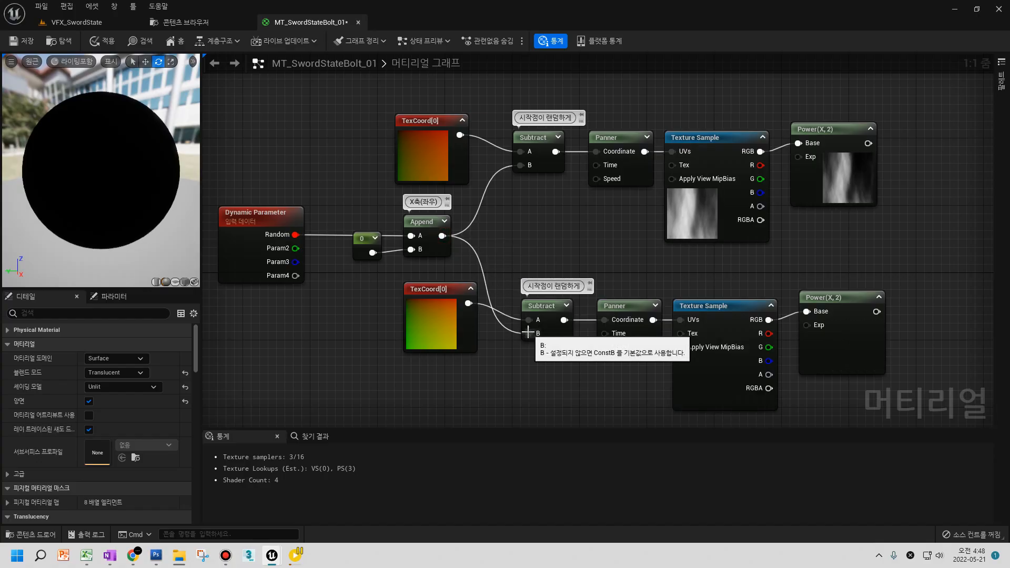
- Align the duplicated row's nodes under the original row, nudging the upper TexCoord and Power nodes to match
{"action": "mouse_move", "coordinate": [444, 320]}
{"action": "left_mouse_down"}
{"action": "mouse_move", "coordinate": [418, 322]}
{"action": "mouse_move", "coordinate": [433, 314]}
{"action": "left_mouse_up"}
{"action": "mouse_move", "coordinate": [428, 150]}
{"action": "left_mouse_down"}
{"action": "mouse_move", "coordinate": [413, 150]}
{"action": "mouse_move", "coordinate": [413, 140]}
{"action": "mouse_move", "coordinate": [415, 156]}
{"action": "left_mouse_up"}
{"action": "left_click_drag", "start_coordinate": [447, 282], "coordinate": [430, 282]}
{"action": "left_click_drag", "start_coordinate": [549, 300], "coordinate": [540, 277]}
{"action": "left_click_drag", "start_coordinate": [638, 304], "coordinate": [619, 278]}
{"action": "mouse_move", "coordinate": [693, 309]}
{"action": "left_mouse_down"}
{"action": "mouse_move", "coordinate": [679, 281]}
{"action": "mouse_move", "coordinate": [688, 293]}
{"action": "left_mouse_up"}
{"action": "left_click_drag", "start_coordinate": [833, 295], "coordinate": [833, 287]}
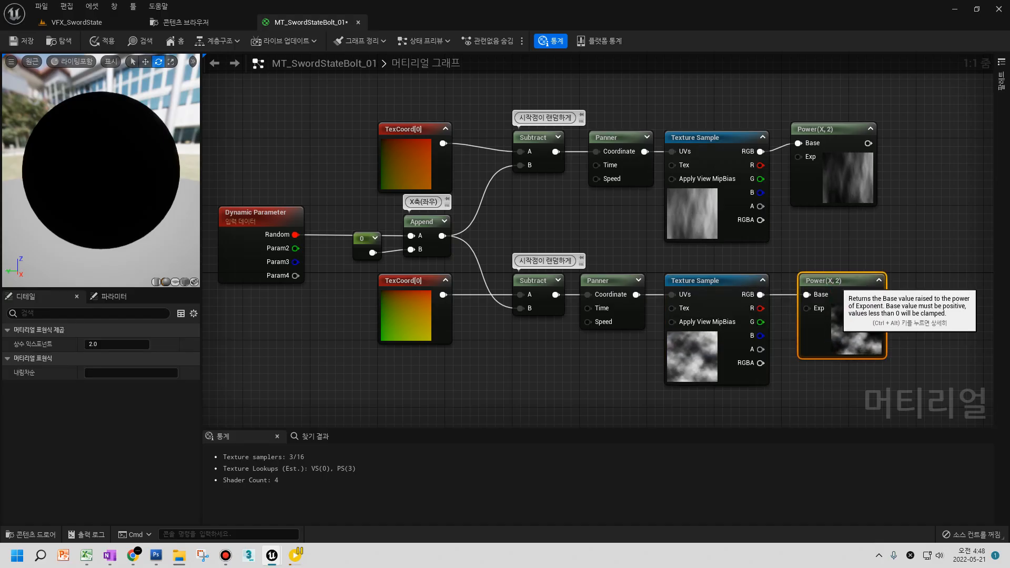
{"action": "right_click_drag", "start_coordinate": [879, 247], "coordinate": [831, 259]}
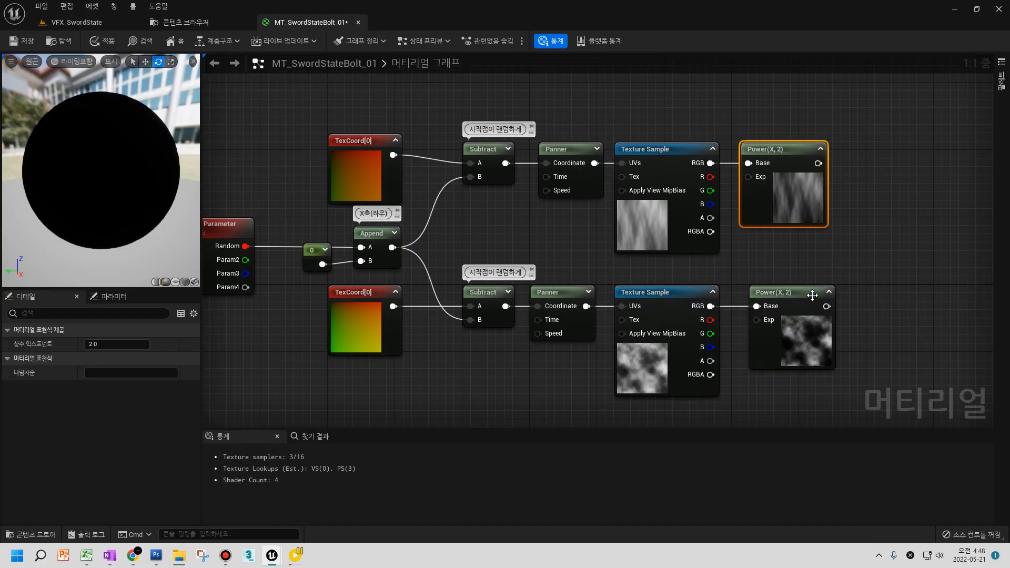
{"action": "left_click", "coordinate": [844, 339]}
- Set the lower Panner's Speed Y to 0.1 and Speed X to -0.08
{"action": "right_click_drag", "start_coordinate": [844, 340], "coordinate": [725, 315]}
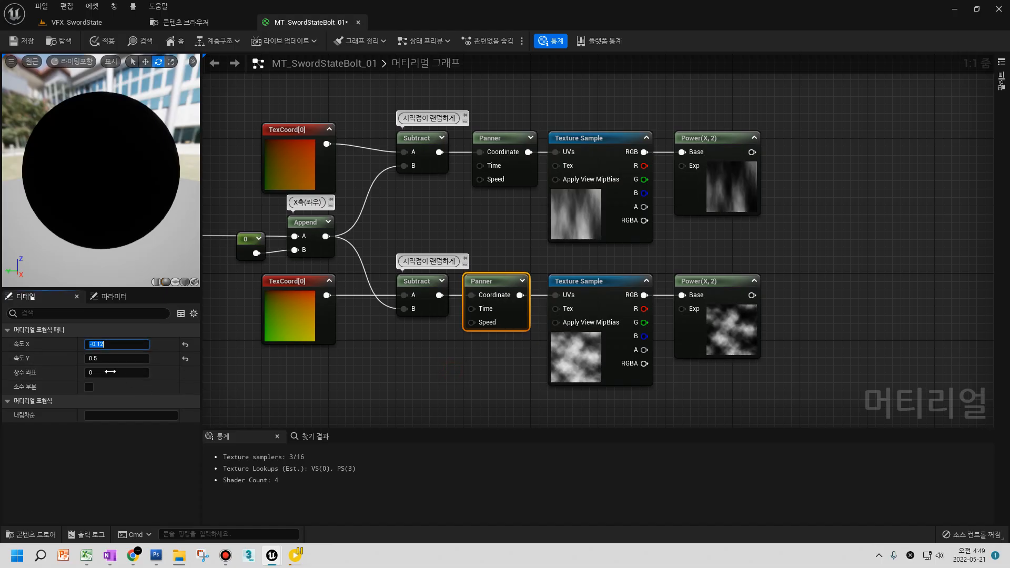
{"action": "left_click", "coordinate": [105, 343]}
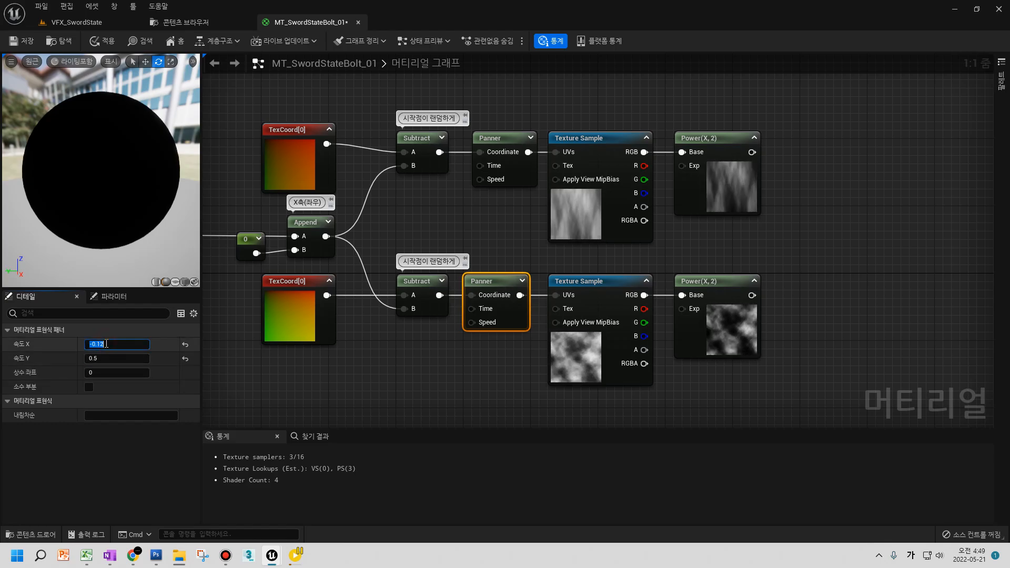
{"action": "type", "text": "0.1"}
{"action": "key", "text": "Return"}
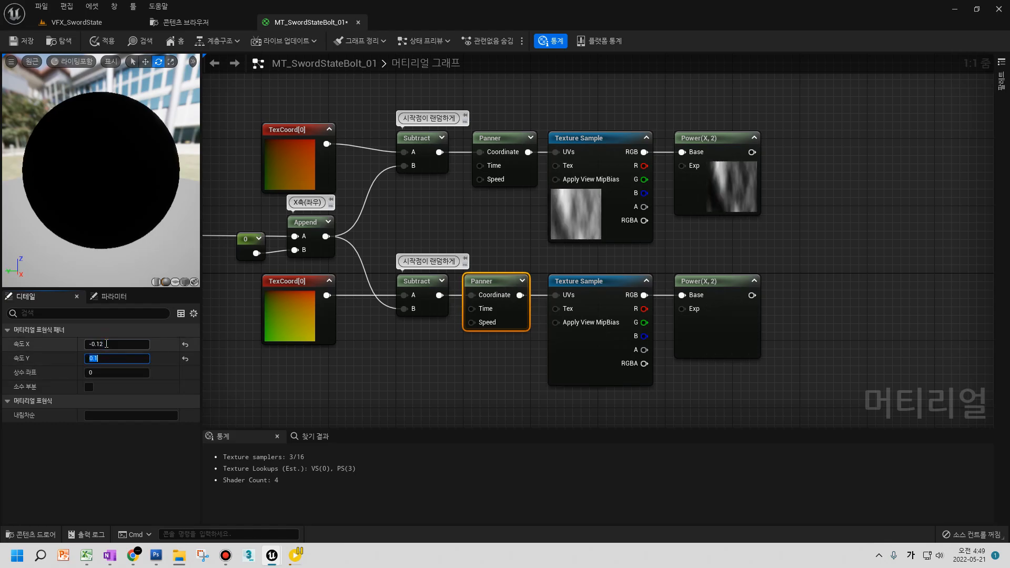
{"action": "type", "text": "-"}
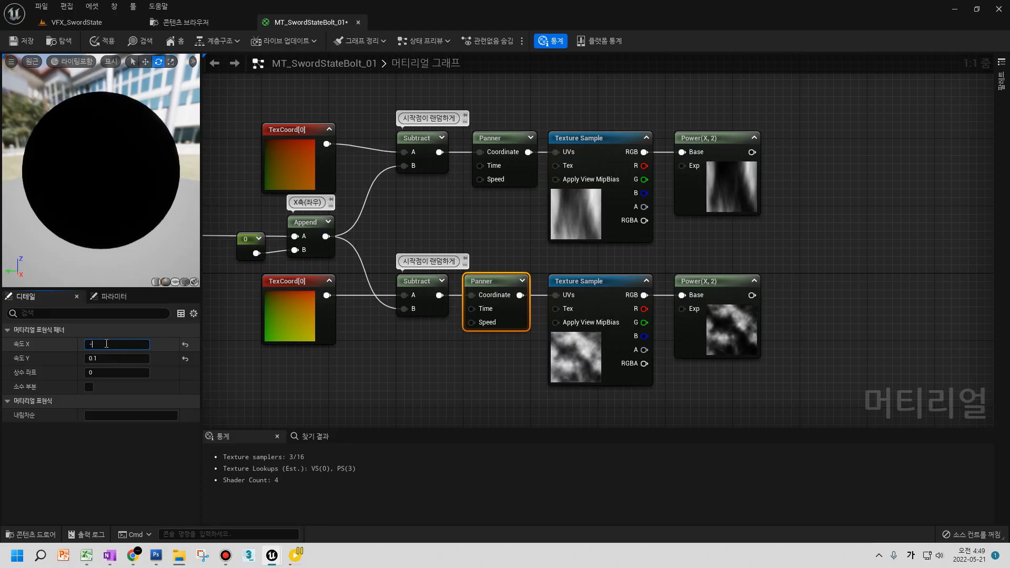
{"action": "type", "text": "0.08"}
{"action": "key", "text": "Return"}
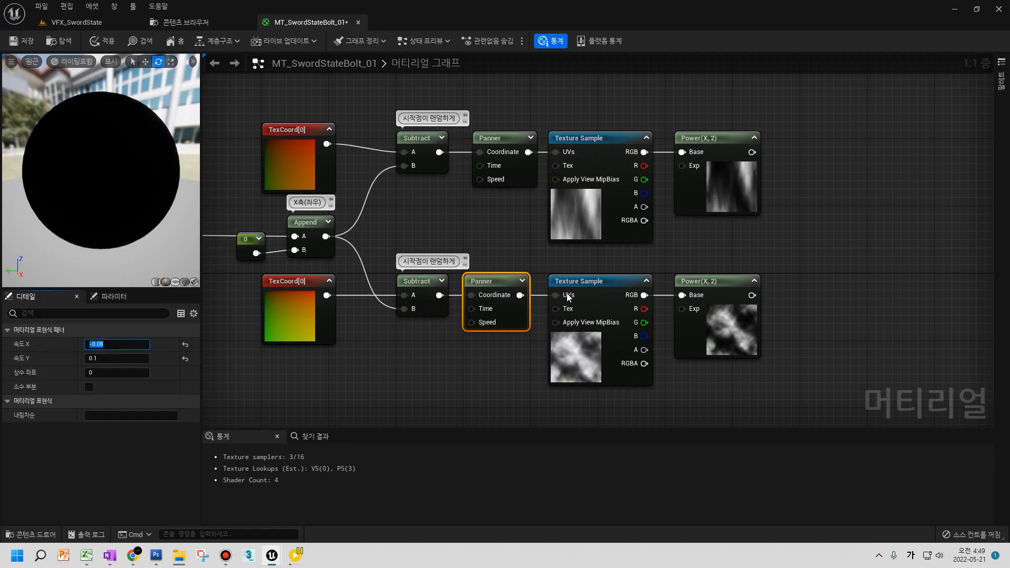
- Place an Add node after the two rows and connect the upper Power to A and the lower Power to B
{"action": "right_click_drag", "start_coordinate": [580, 295], "coordinate": [456, 305]}
{"action": "left_click", "coordinate": [644, 268]}
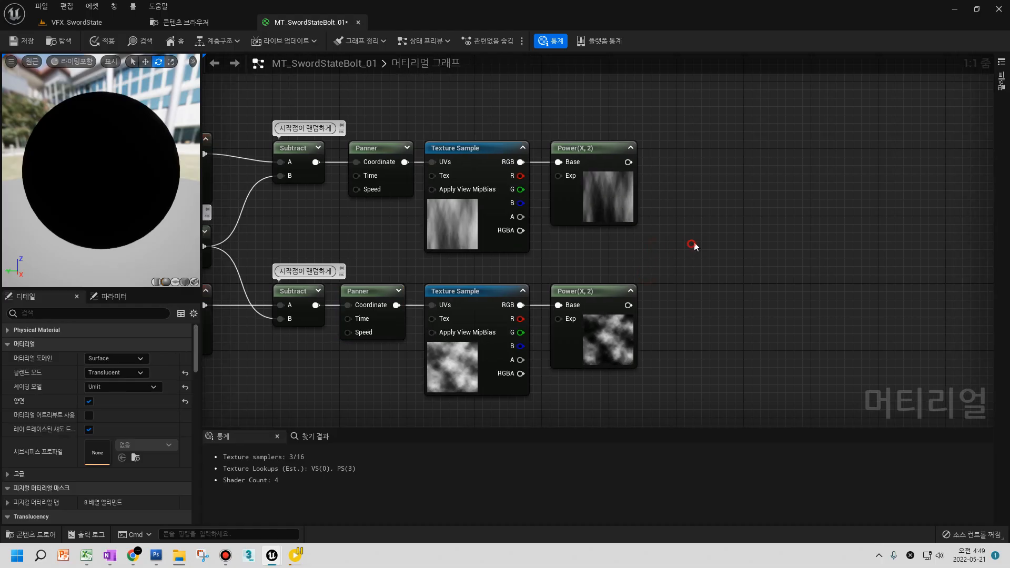
{"action": "left_click", "coordinate": [723, 216]}
{"action": "left_click_drag", "start_coordinate": [628, 162], "coordinate": [732, 237]}
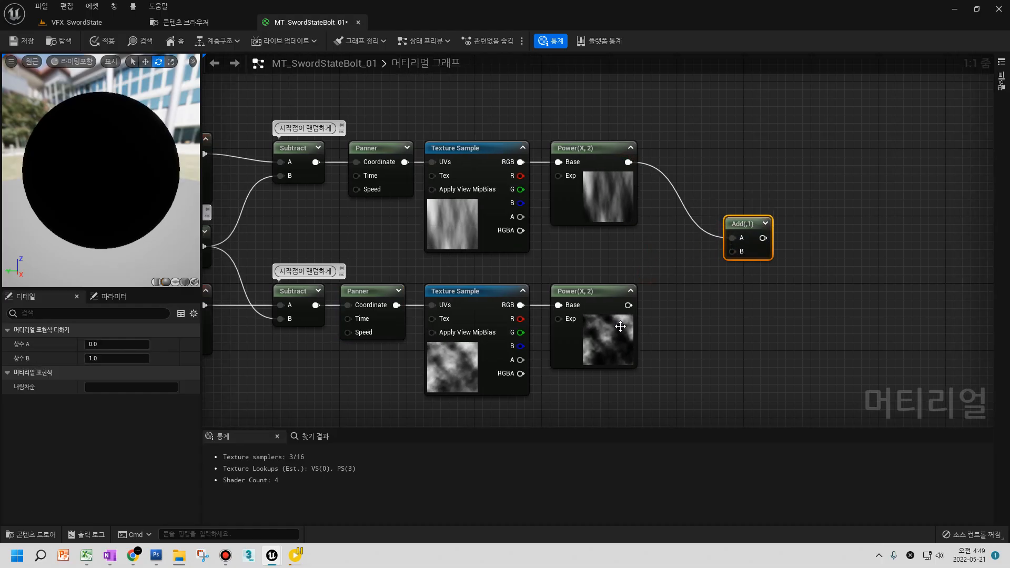
{"action": "left_click_drag", "start_coordinate": [627, 305], "coordinate": [732, 251]}
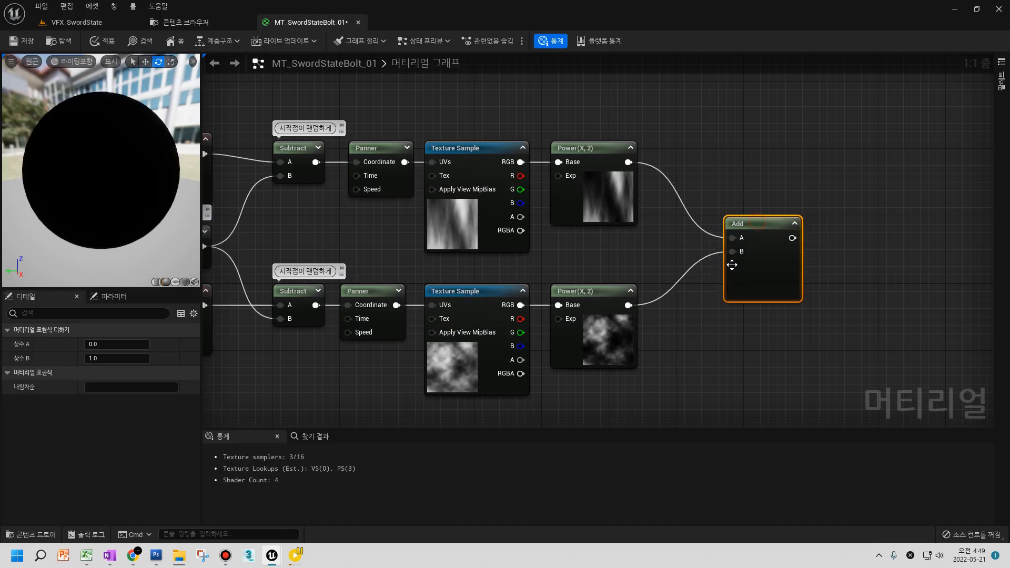
- Examine the Add node's combined preview and the two cloud branches feeding it
{"action": "right_click_drag", "start_coordinate": [436, 269], "coordinate": [477, 231]}
{"action": "scroll", "coordinate": [478, 232], "scroll_direction": "down", "scroll_amount": 4}
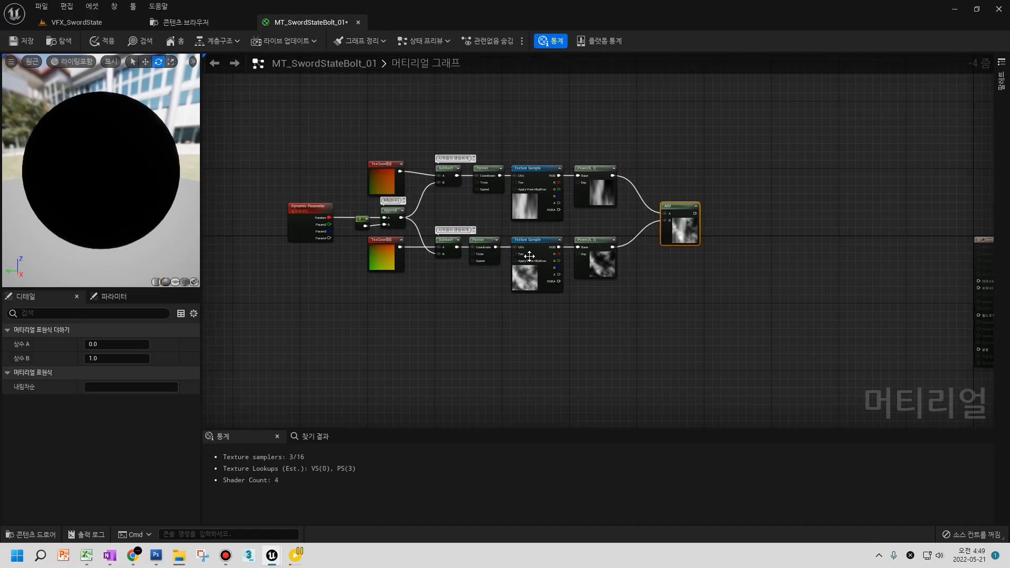
{"action": "left_click", "coordinate": [598, 291]}
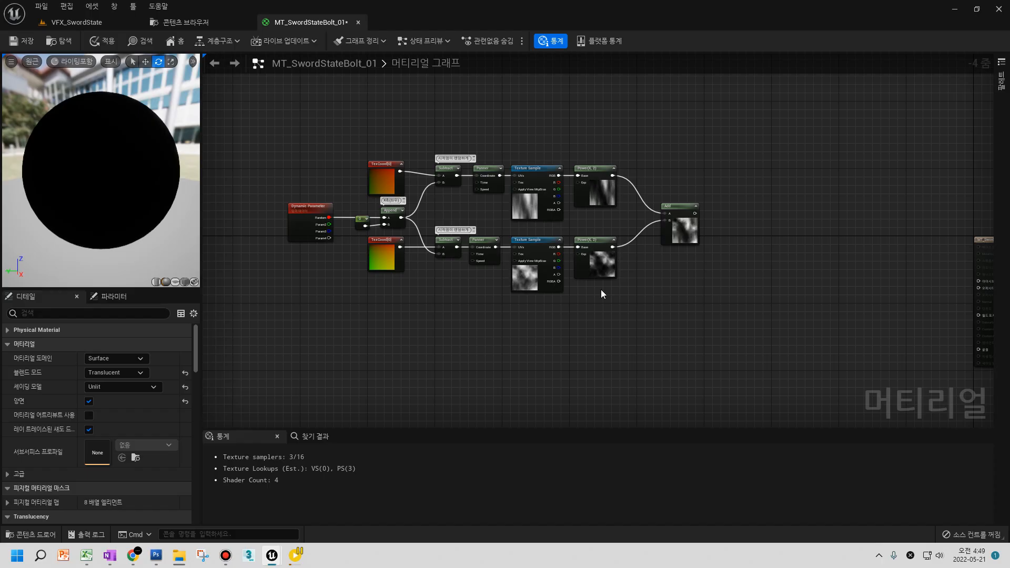
{"action": "left_click", "coordinate": [671, 222]}
{"action": "scroll", "coordinate": [671, 223], "scroll_direction": "up", "scroll_amount": 4}
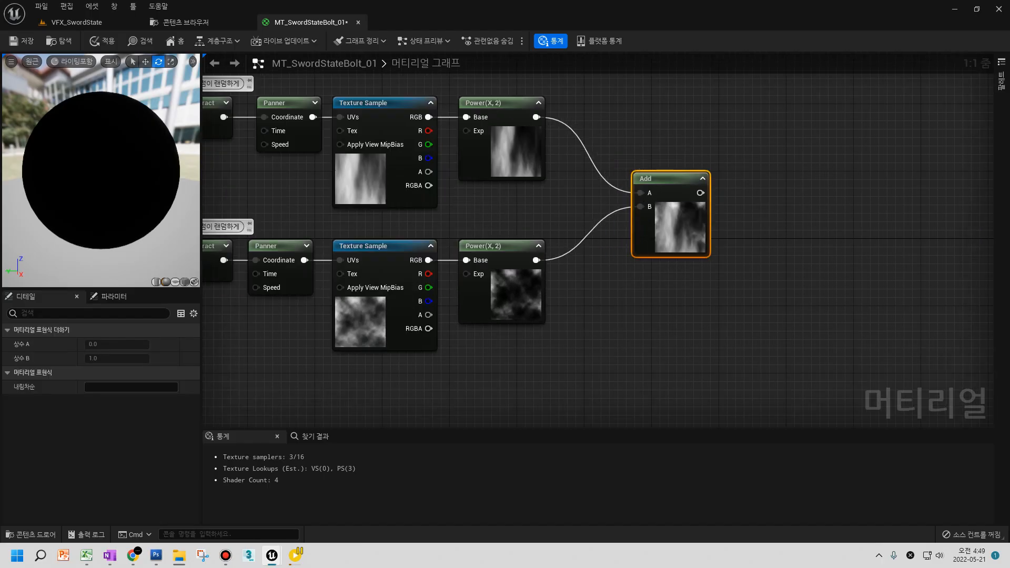
{"action": "left_click", "coordinate": [613, 274]}
{"action": "scroll", "coordinate": [615, 272], "scroll_direction": "down", "scroll_amount": 2}
{"action": "right_click_drag", "start_coordinate": [619, 269], "coordinate": [744, 251]}
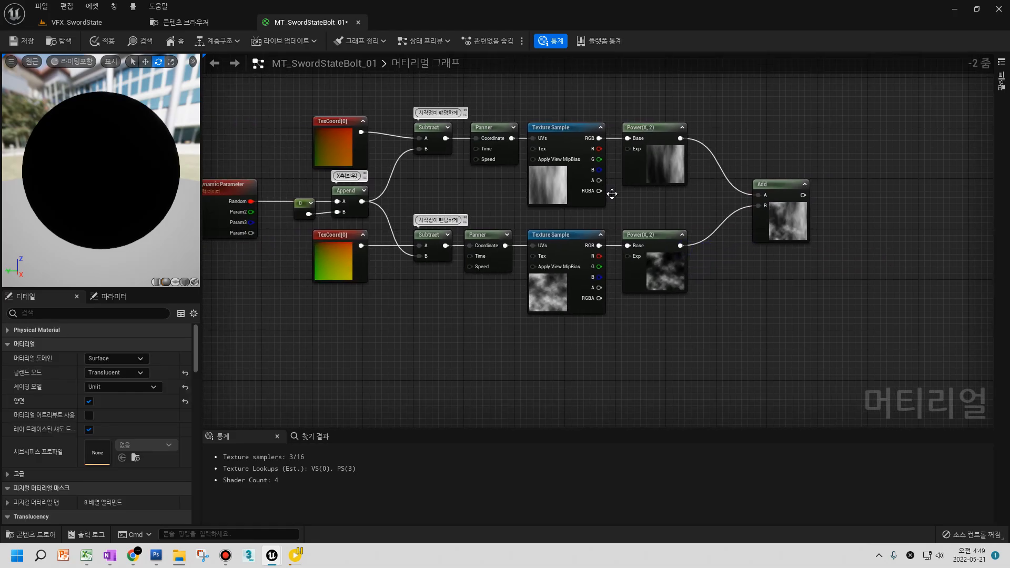
{"action": "right_click_drag", "start_coordinate": [612, 193], "coordinate": [640, 192]}
{"action": "right_click_drag", "start_coordinate": [401, 223], "coordinate": [426, 229]}
{"action": "scroll", "coordinate": [664, 253], "scroll_direction": "up", "scroll_amount": 2}
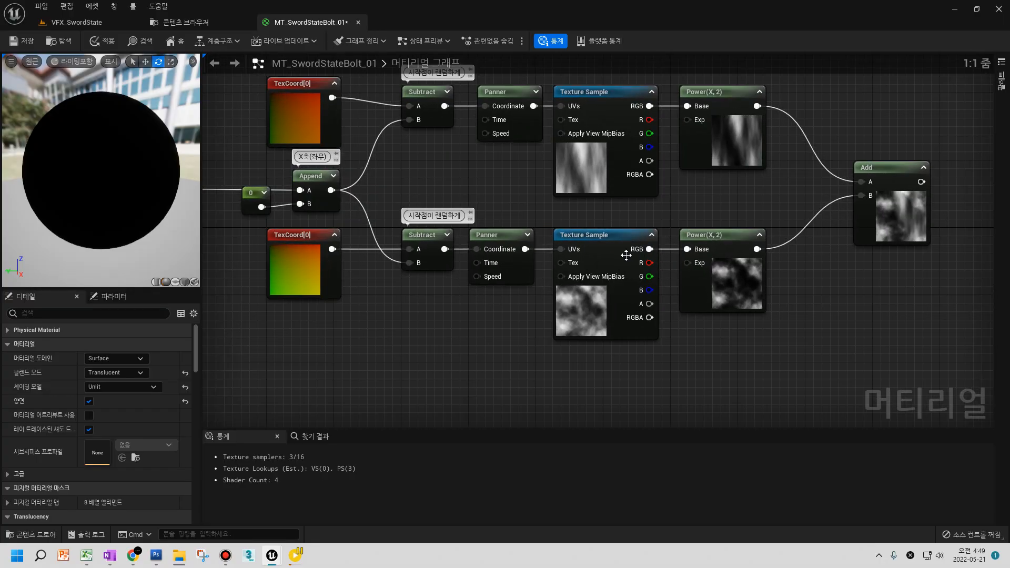
- Open the lower Texture Sample's TX_Cloud_01 texture, compare its red, green and blue channels, and return to the material
{"action": "left_click", "coordinate": [633, 255]}
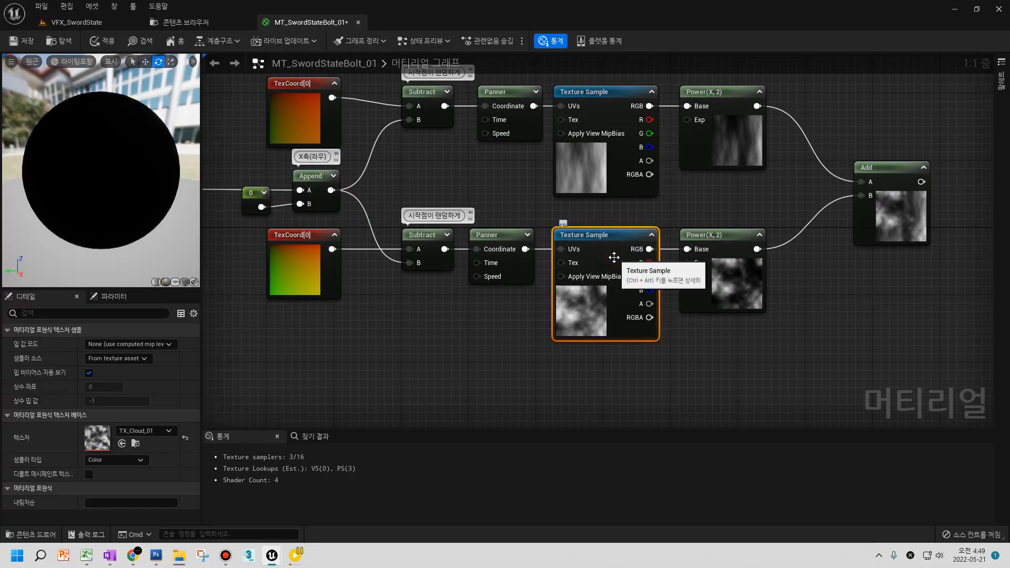
{"action": "double_click", "coordinate": [595, 302]}
{"action": "double_click", "coordinate": [326, 116]}
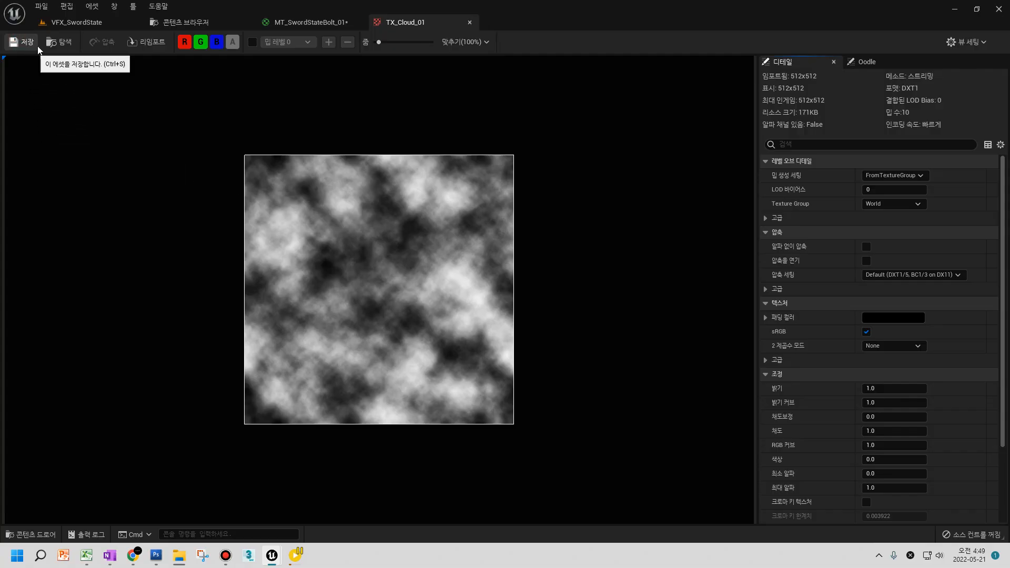
{"action": "left_click", "coordinate": [184, 42]}
{"action": "left_click", "coordinate": [200, 42]}
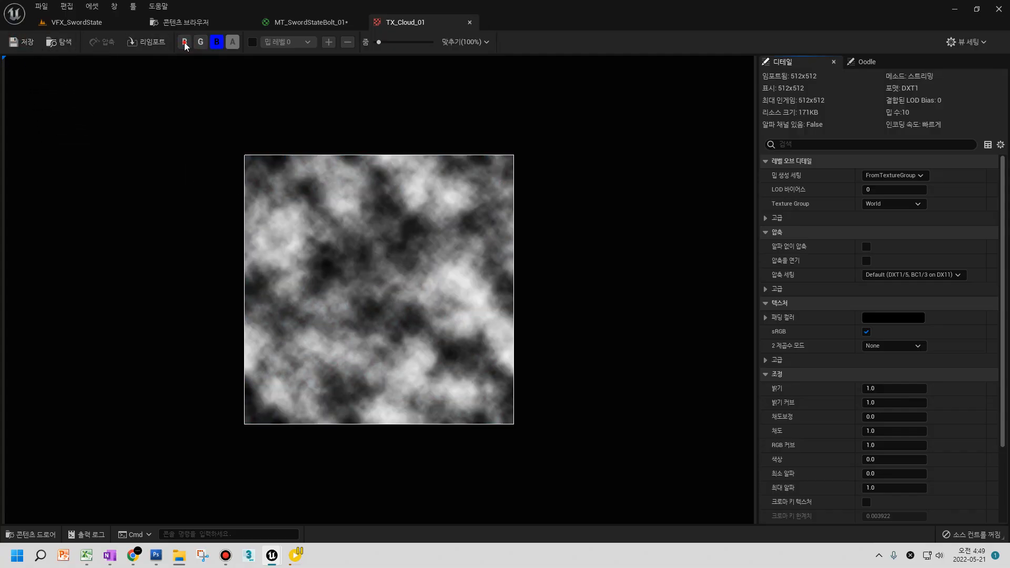
{"action": "left_click", "coordinate": [217, 42]}
{"action": "left_click", "coordinate": [201, 42]}
{"action": "left_click", "coordinate": [203, 46]}
{"action": "left_click", "coordinate": [216, 45]}
{"action": "left_click", "coordinate": [185, 45]}
{"action": "left_click", "coordinate": [199, 44]}
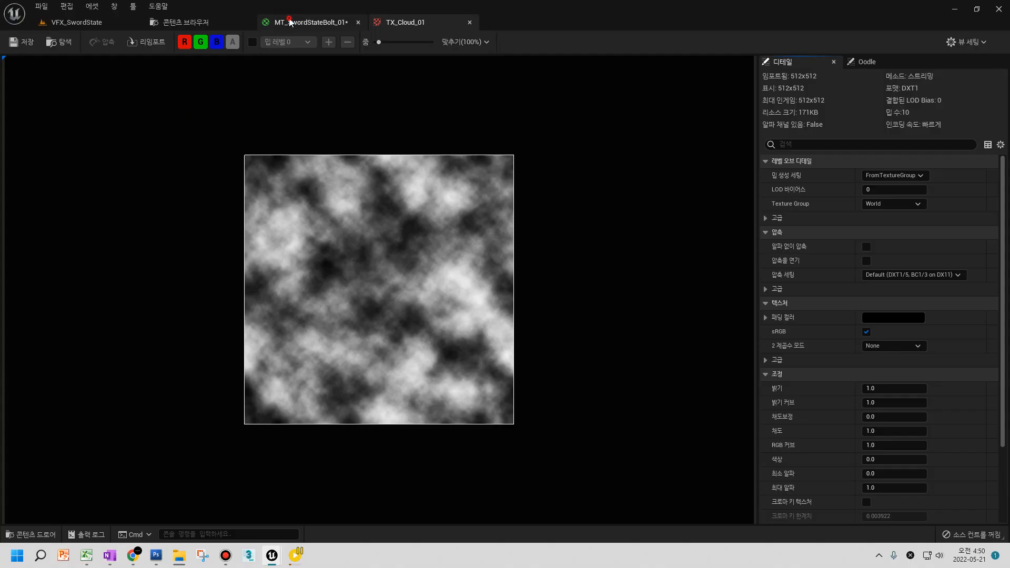
{"action": "left_click", "coordinate": [308, 22]}
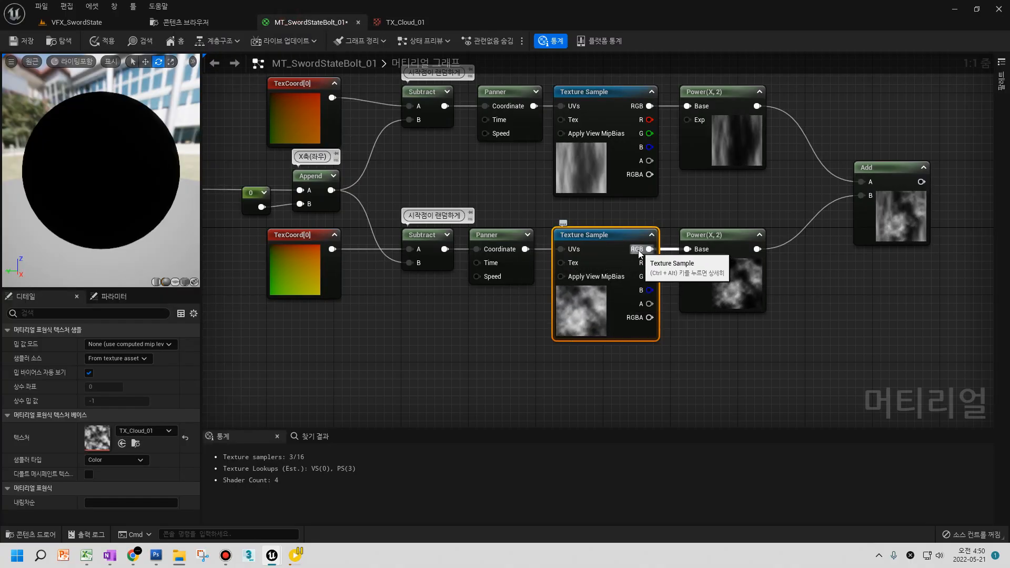
- Try single-channel outputs of both Texture Samples as their Power nodes' Base inputs, finishing with the B channel on each
{"action": "right_click_drag", "start_coordinate": [778, 261], "coordinate": [685, 312]}
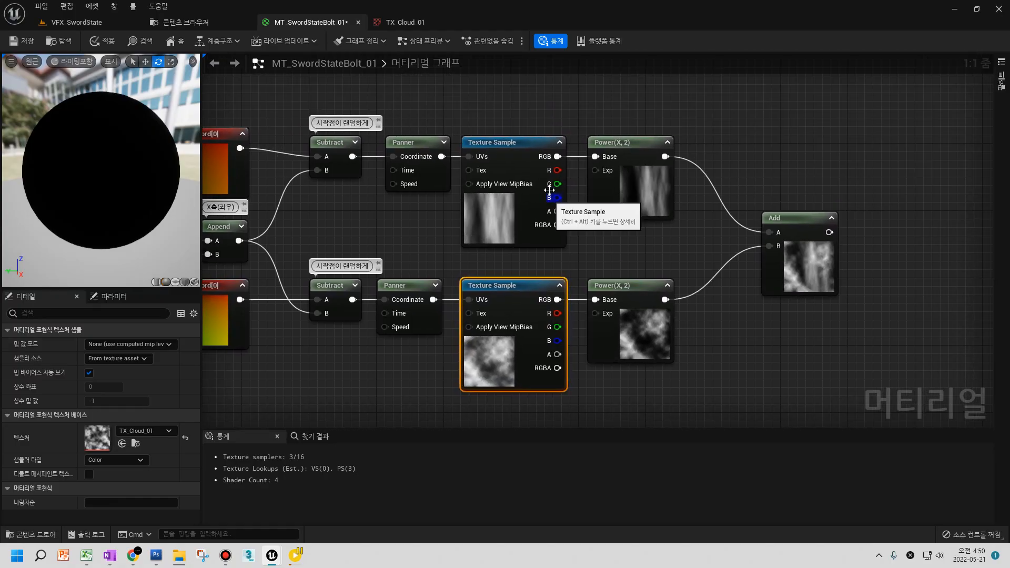
{"action": "left_click_drag", "start_coordinate": [557, 170], "coordinate": [598, 156]}
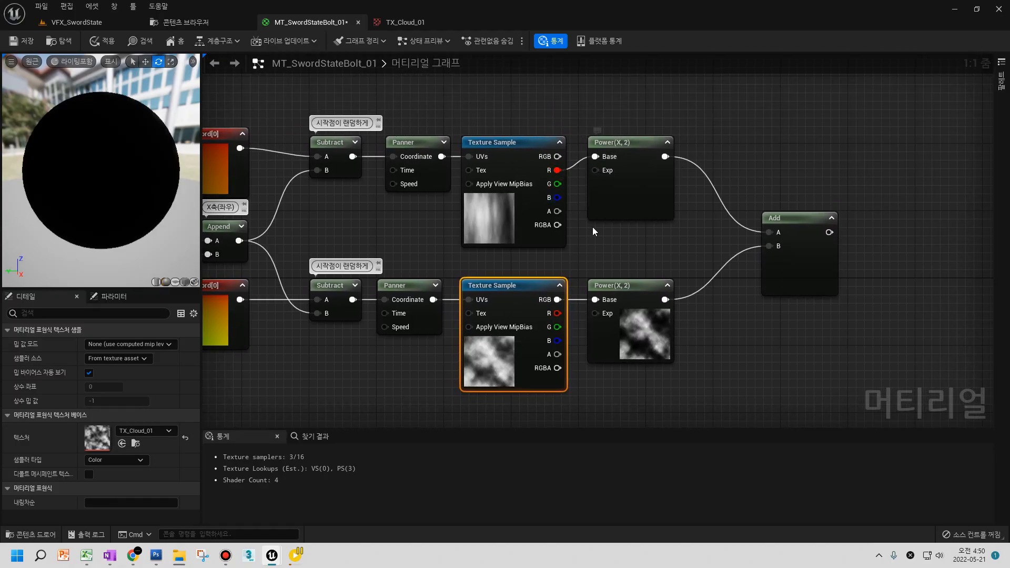
{"action": "left_click_drag", "start_coordinate": [557, 314], "coordinate": [596, 299]}
{"action": "left_click_drag", "start_coordinate": [557, 184], "coordinate": [592, 160]}
{"action": "left_click_drag", "start_coordinate": [557, 198], "coordinate": [597, 158]}
{"action": "left_click_drag", "start_coordinate": [558, 326], "coordinate": [600, 300]}
{"action": "left_click_drag", "start_coordinate": [557, 326], "coordinate": [596, 301]}
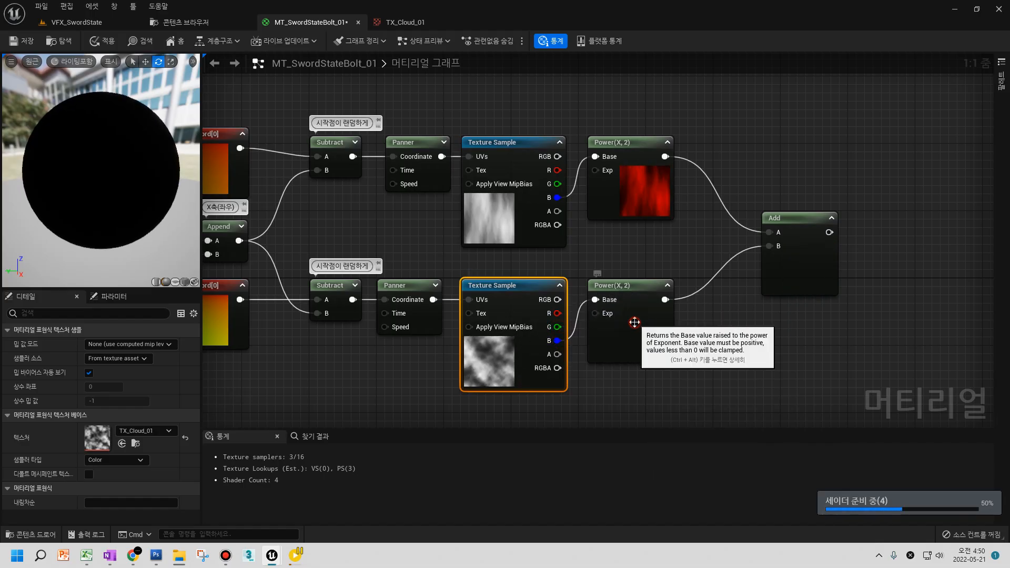
- Move the lower Power node farther from its Texture Sample and select the Append node
{"action": "left_click", "coordinate": [635, 322]}
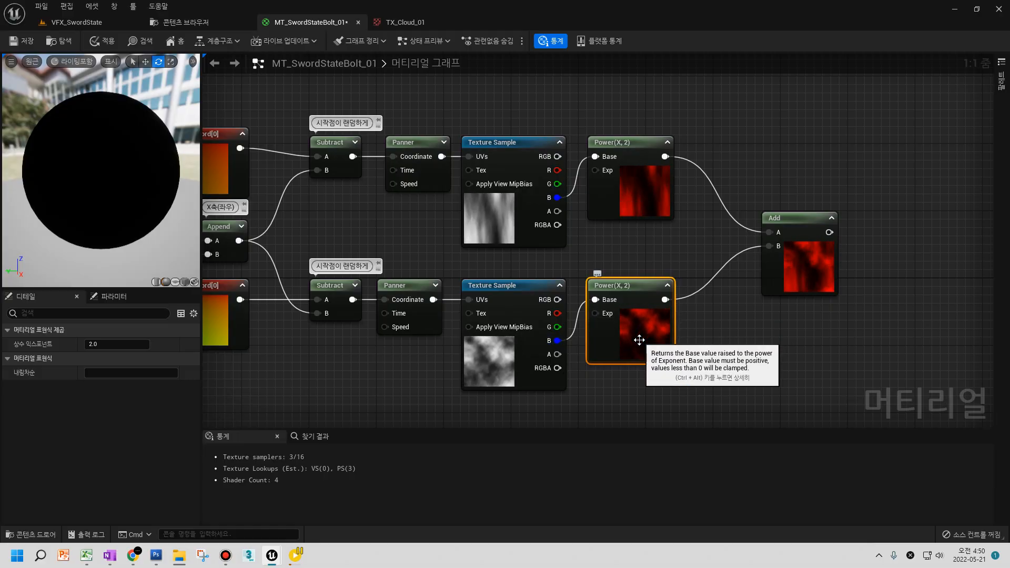
{"action": "left_click_drag", "start_coordinate": [629, 338], "coordinate": [654, 338]}
{"action": "right_click_drag", "start_coordinate": [719, 322], "coordinate": [791, 261]}
{"action": "left_click", "coordinate": [294, 174]}
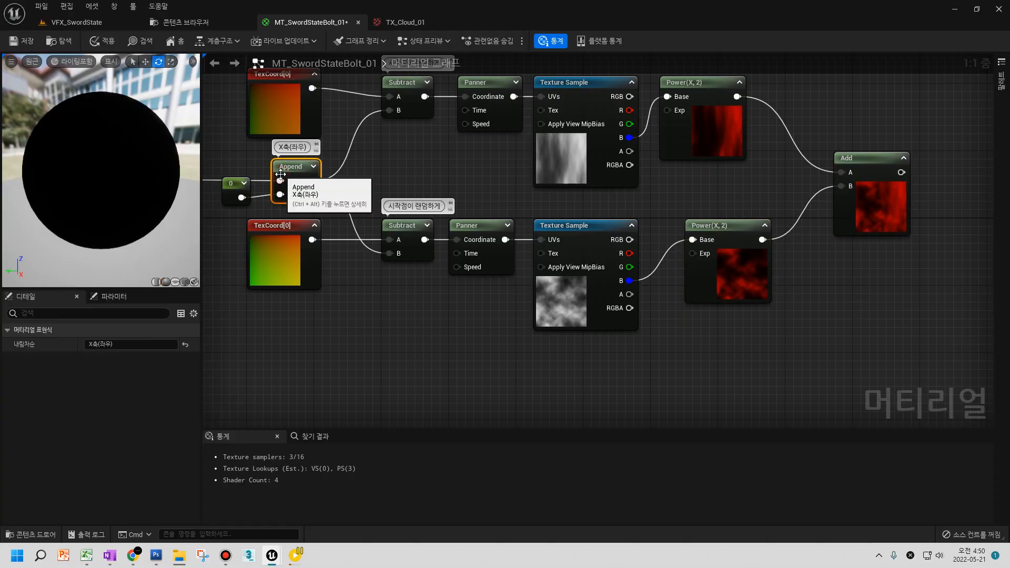
- Add a copy of the Append node, feed both Power outputs into its A and B inputs, and make room beside the Add node
{"action": "left_click", "coordinate": [693, 343]}
{"action": "key", "text": "ctrl+v"}
{"action": "left_click_drag", "start_coordinate": [719, 347], "coordinate": [808, 233]}
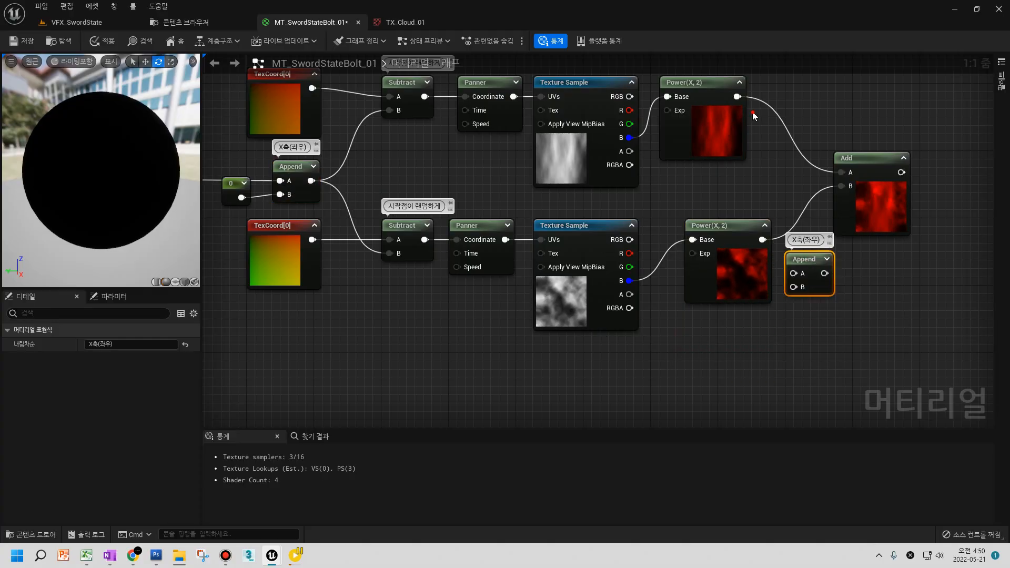
{"action": "left_click_drag", "start_coordinate": [737, 98], "coordinate": [803, 169]}
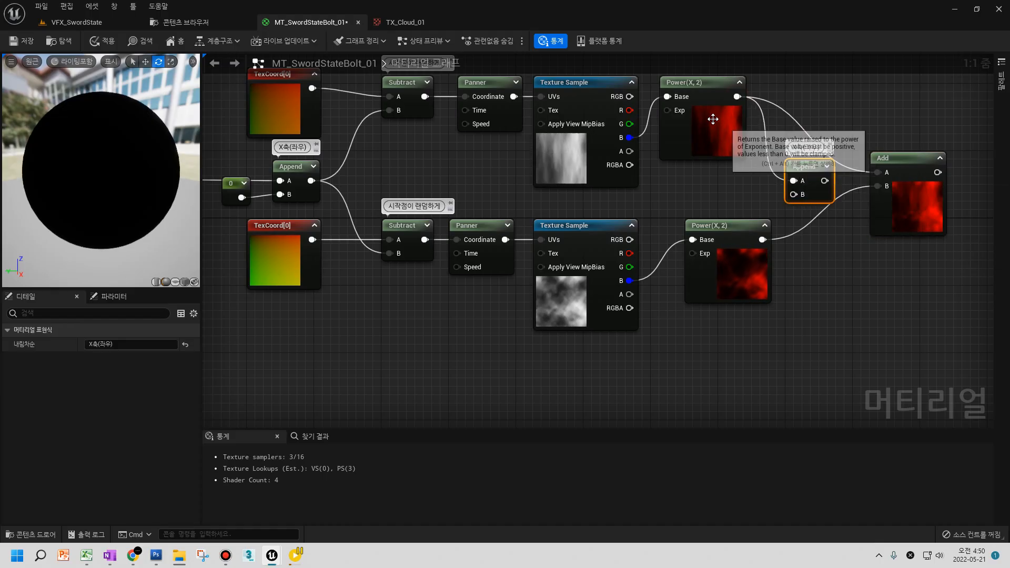
{"action": "right_click_drag", "start_coordinate": [913, 214], "coordinate": [839, 272]}
{"action": "left_click_drag", "start_coordinate": [689, 297], "coordinate": [721, 253]}
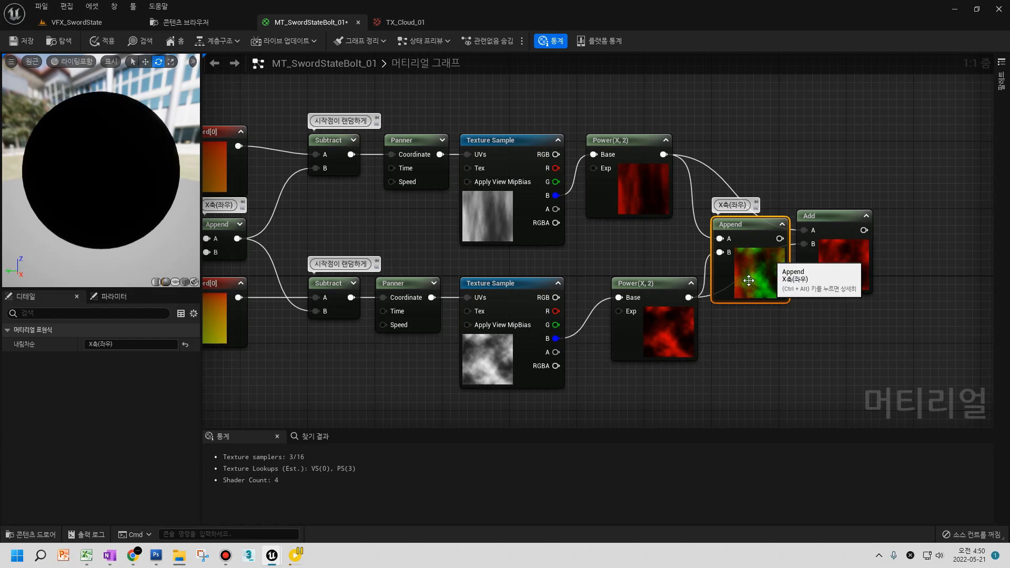
{"action": "left_click_drag", "start_coordinate": [802, 275], "coordinate": [818, 266]}
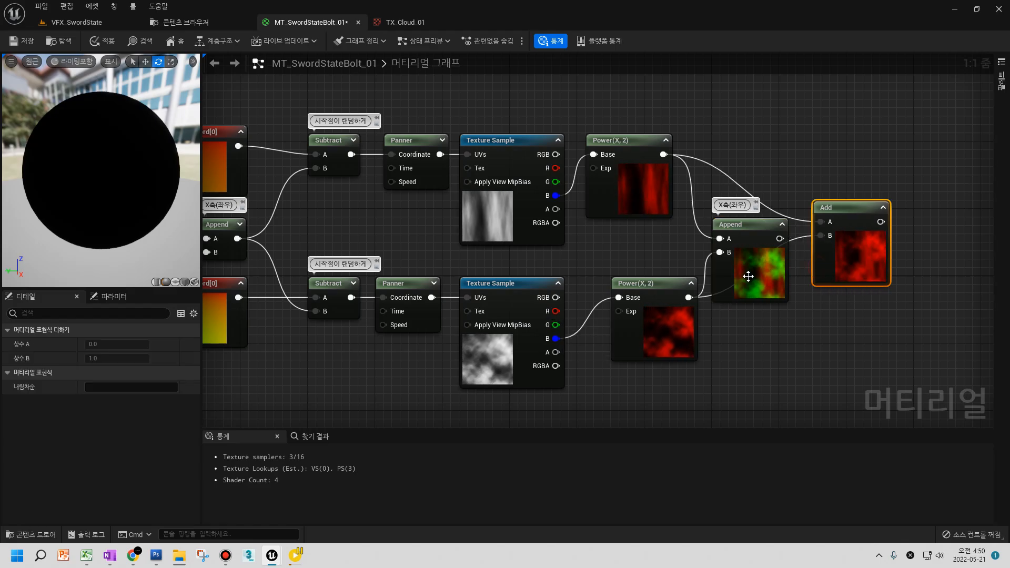
- Try a second Append copy combining the first copy's output with the lower Texture Sample's B and R channels, and delete it
{"action": "left_click", "coordinate": [763, 288]}
{"action": "key", "text": "ctrl+c"}
{"action": "key", "text": "ctrl+v"}
{"action": "left_click_drag", "start_coordinate": [780, 239], "coordinate": [817, 333]}
{"action": "right_click_drag", "start_coordinate": [817, 333], "coordinate": [794, 302]}
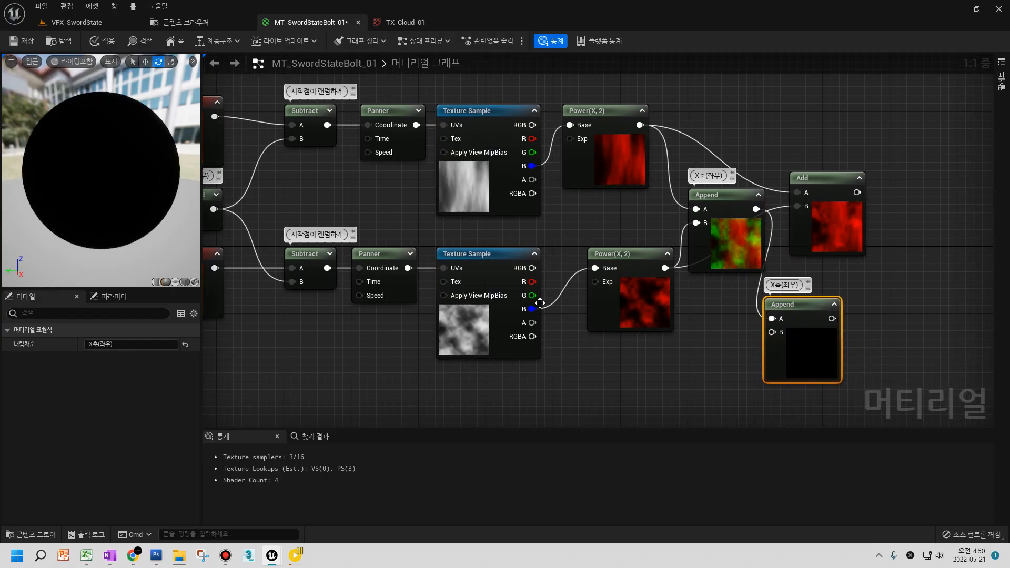
{"action": "left_click_drag", "start_coordinate": [531, 310], "coordinate": [772, 332]}
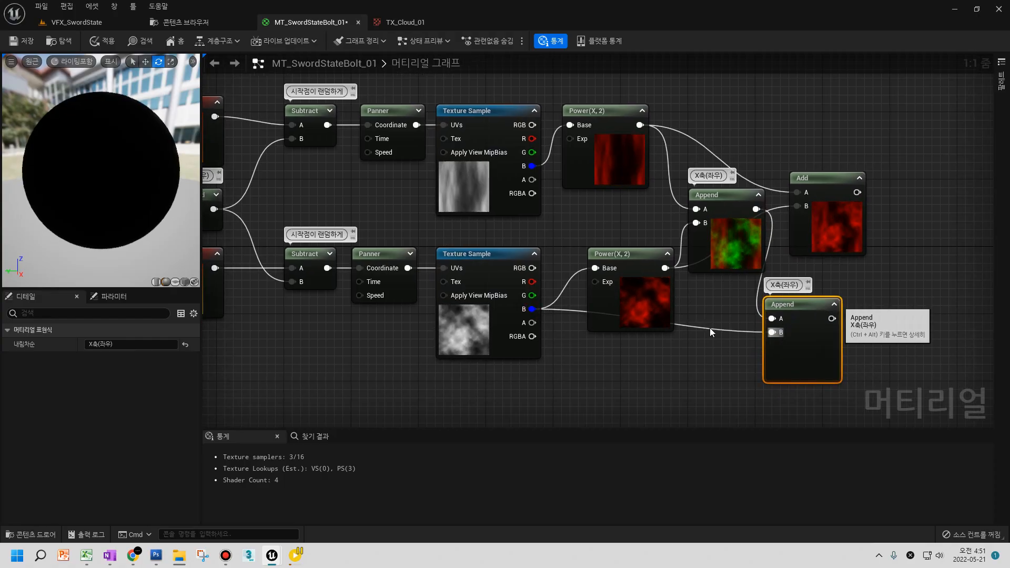
{"action": "left_click_drag", "start_coordinate": [531, 281], "coordinate": [772, 332]}
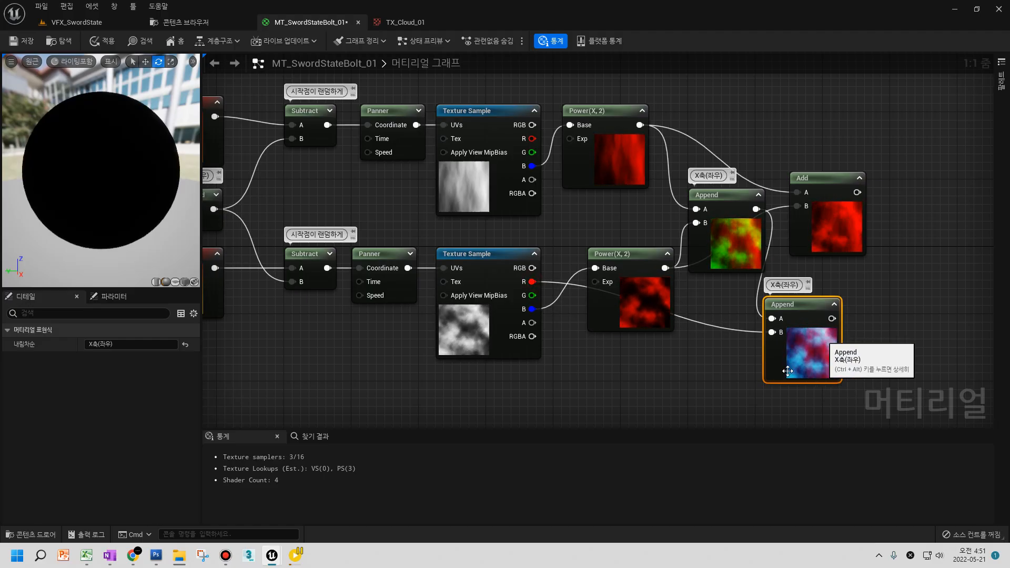
{"action": "key", "text": "Delete"}
- Compare the trial Append node with the Add node and remove the Append, leaving both Power nodes feeding Add
{"action": "left_click", "coordinate": [735, 247]}
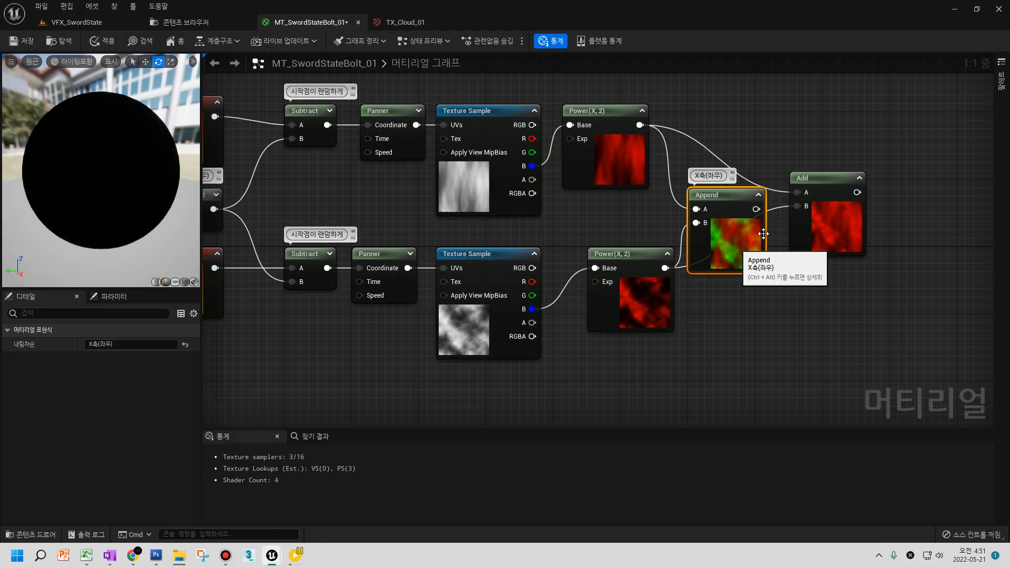
{"action": "left_click", "coordinate": [815, 219]}
{"action": "left_click", "coordinate": [730, 238]}
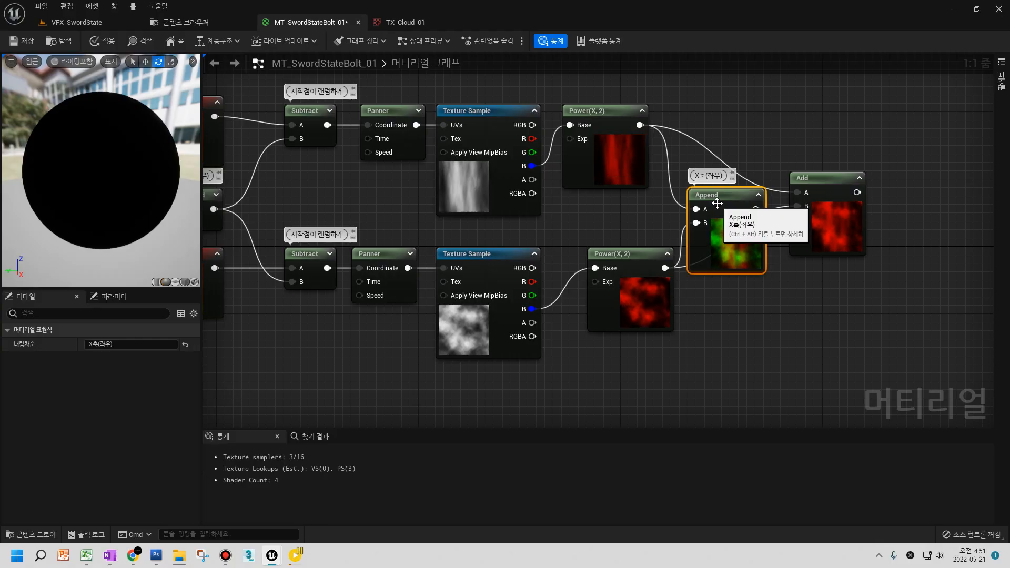
{"action": "key", "text": "ctrl+z"}
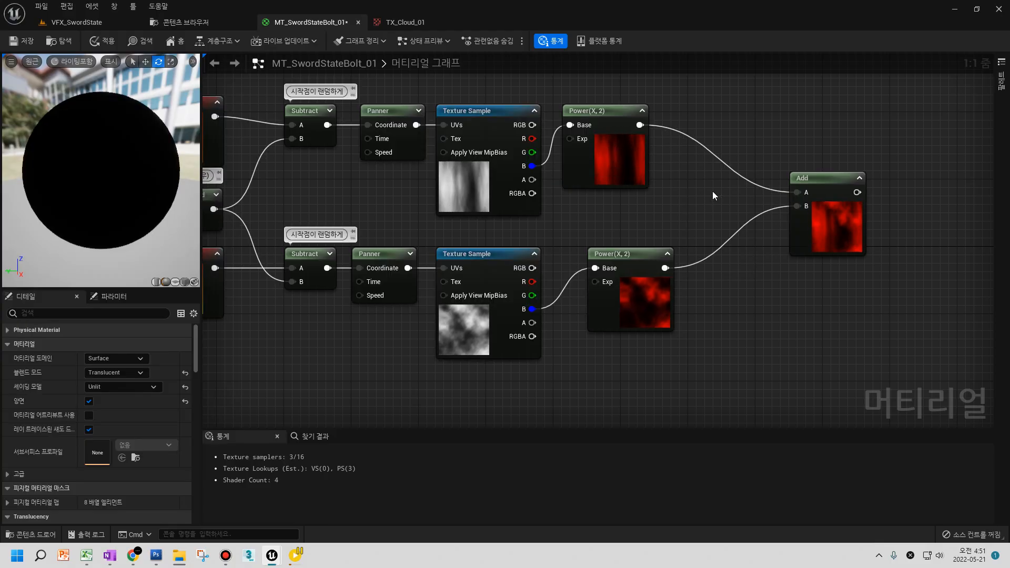
- Examine the two cloud branches, including the upper TexCoord's tiling and the texture used by both Texture Samples
{"action": "right_click_drag", "start_coordinate": [553, 177], "coordinate": [585, 199]}
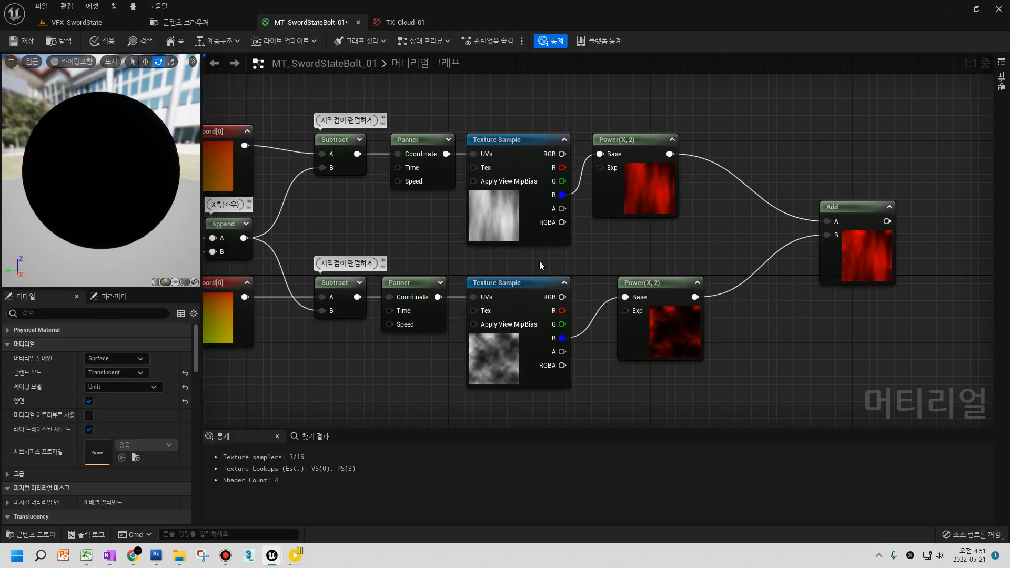
{"action": "left_click", "coordinate": [521, 226]}
{"action": "left_click", "coordinate": [513, 295]}
{"action": "right_click_drag", "start_coordinate": [495, 231], "coordinate": [689, 245]}
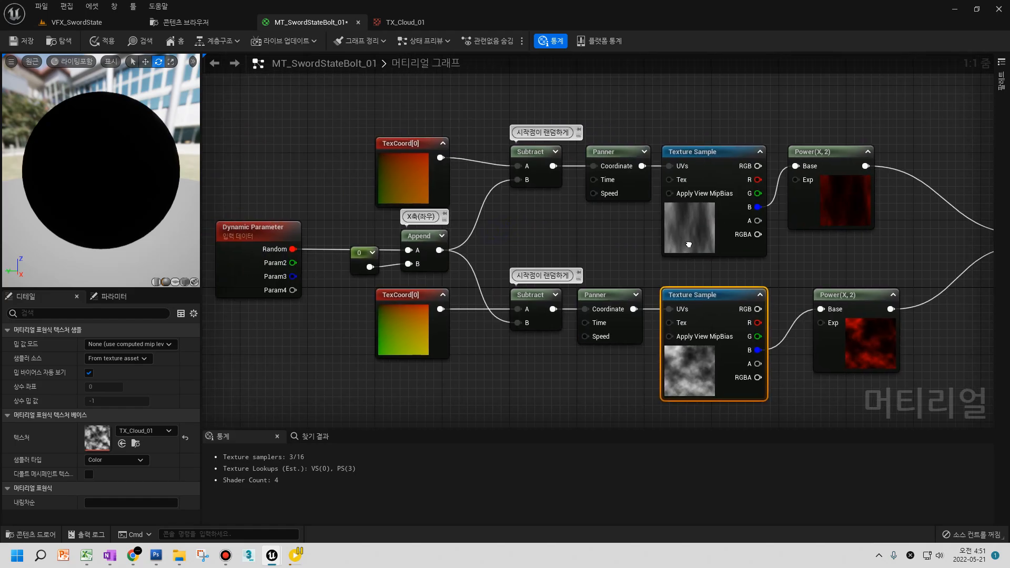
{"action": "left_click", "coordinate": [394, 164]}
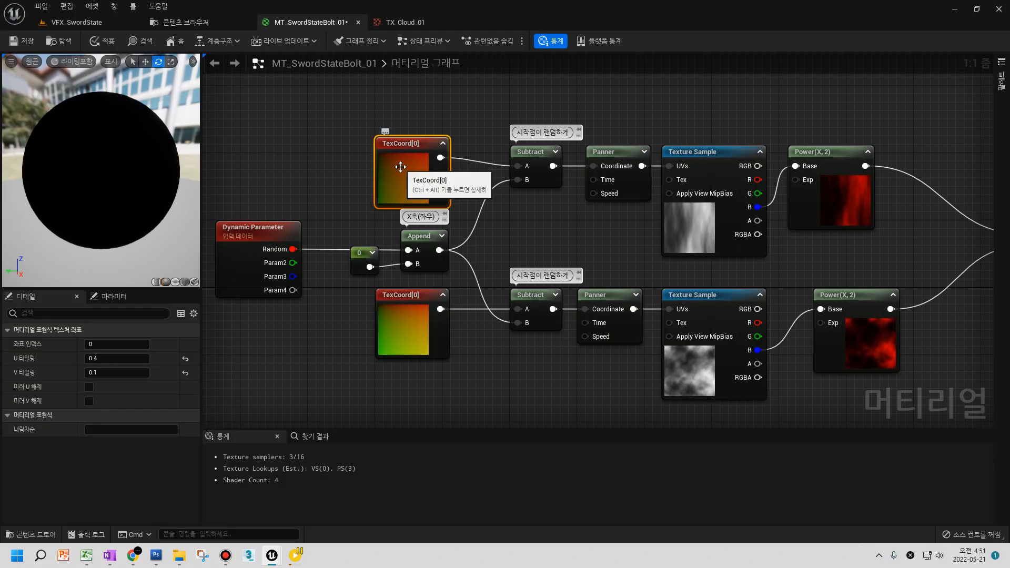
{"action": "right_click_drag", "start_coordinate": [481, 192], "coordinate": [335, 169]}
{"action": "right_click_drag", "start_coordinate": [675, 215], "coordinate": [596, 226]}
{"action": "right_click_drag", "start_coordinate": [546, 194], "coordinate": [615, 207]}
{"action": "left_click", "coordinate": [532, 222]}
{"action": "left_click", "coordinate": [537, 363]}
{"action": "left_click", "coordinate": [518, 248]}
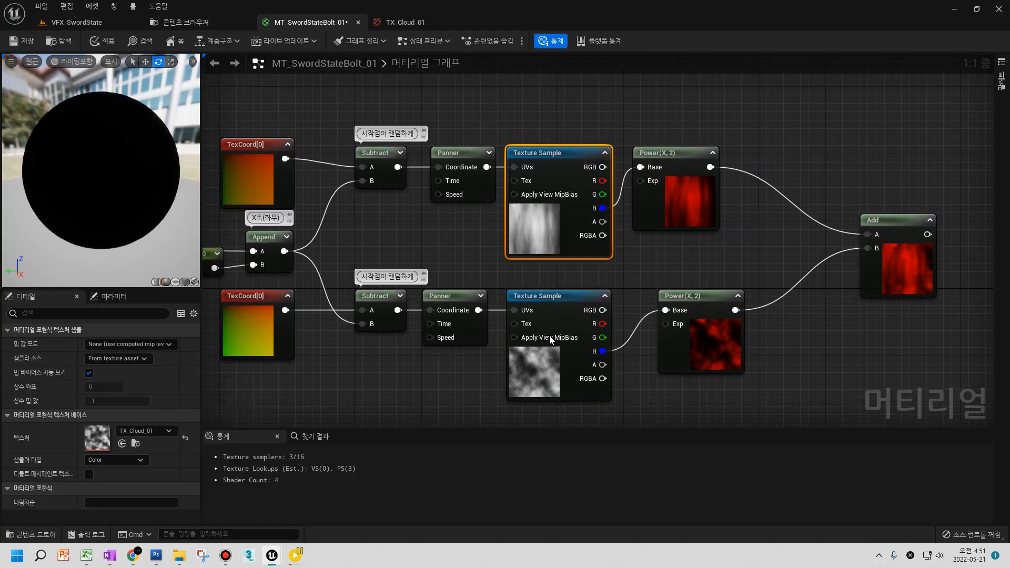
{"action": "right_click_drag", "start_coordinate": [549, 340], "coordinate": [541, 263]}
{"action": "left_click", "coordinate": [544, 316]}
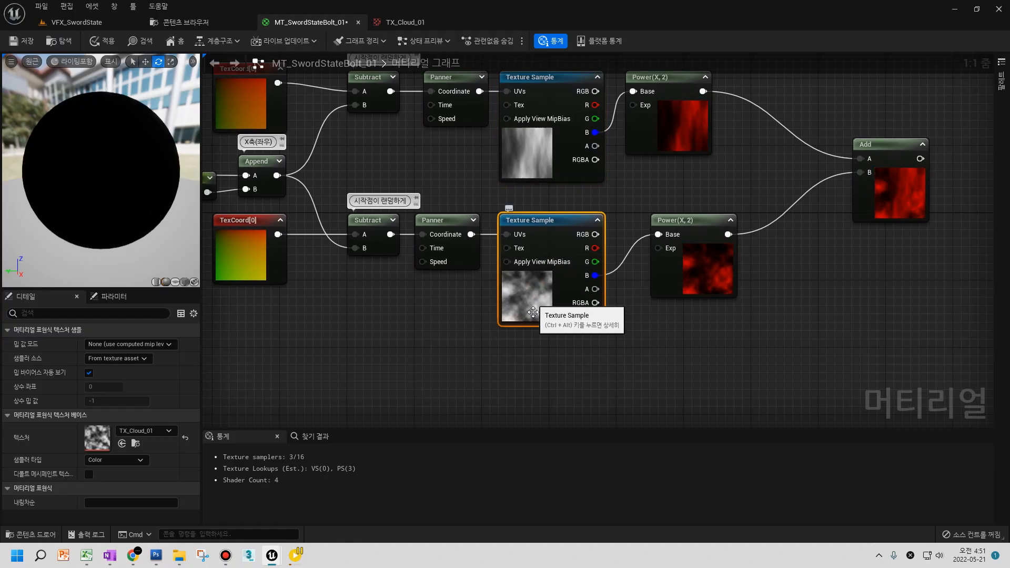
{"action": "right_click_drag", "start_coordinate": [543, 360], "coordinate": [512, 332]}
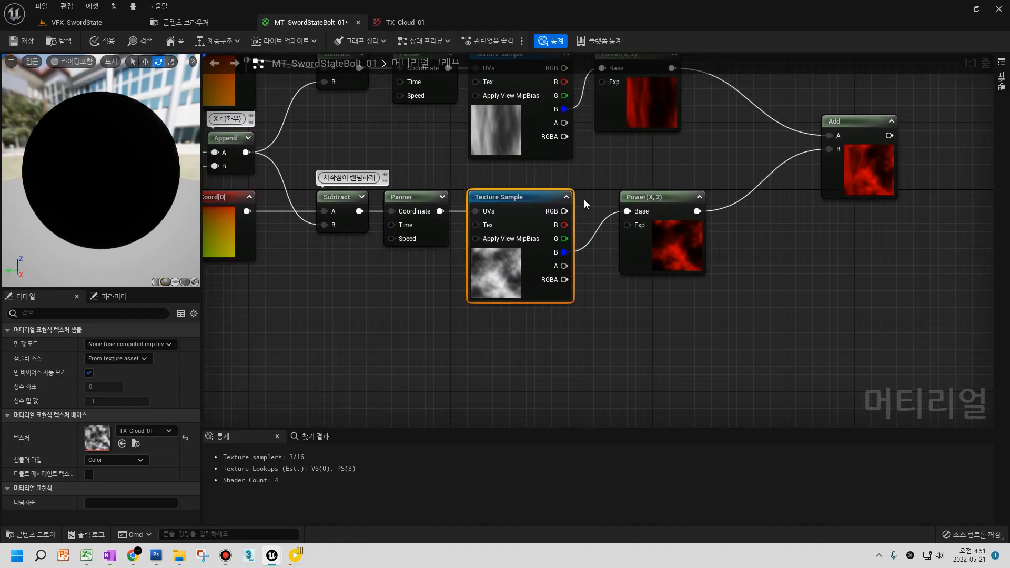
- Connect the R channel of each Texture Sample to its Power node's Base and move the Power nodes into line
{"action": "right_click_drag", "start_coordinate": [583, 200], "coordinate": [554, 313]}
{"action": "left_click", "coordinate": [513, 231]}
{"action": "left_click_drag", "start_coordinate": [534, 195], "coordinate": [573, 182]}
{"action": "left_click_drag", "start_coordinate": [534, 338], "coordinate": [598, 325]}
{"action": "left_click_drag", "start_coordinate": [649, 349], "coordinate": [623, 358]}
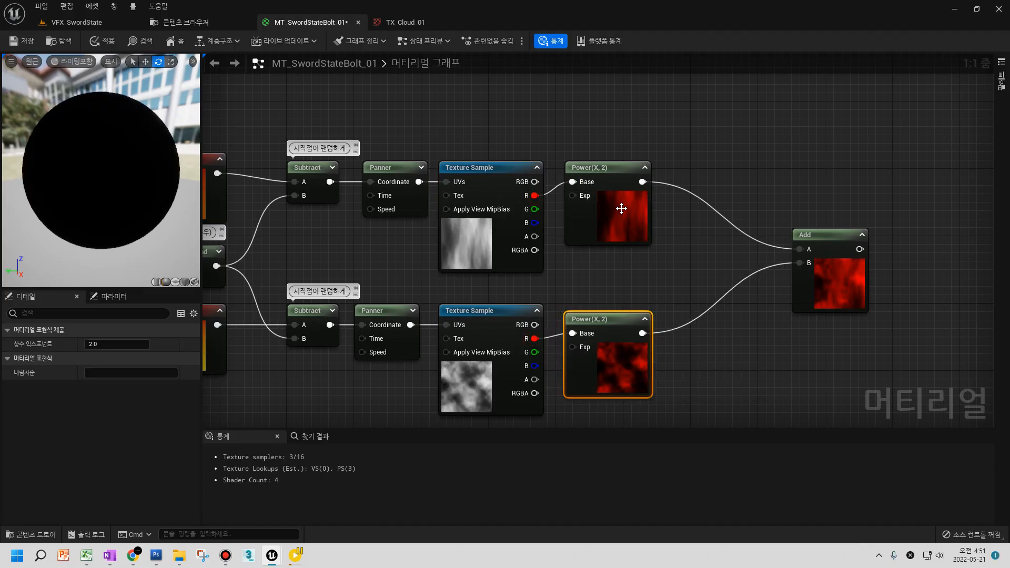
{"action": "left_click_drag", "start_coordinate": [622, 210], "coordinate": [612, 218]}
- Bring the Add node closer to the Power nodes and connect its output to the A input of a new Multiply node
{"action": "left_click_drag", "start_coordinate": [810, 287], "coordinate": [715, 292]}
{"action": "right_click_drag", "start_coordinate": [715, 357], "coordinate": [677, 250]}
{"action": "key", "text": "m"}
{"action": "left_click", "coordinate": [786, 227]}
{"action": "left_click_drag", "start_coordinate": [731, 173], "coordinate": [795, 248]}
{"action": "left_click_drag", "start_coordinate": [812, 234], "coordinate": [828, 247]}
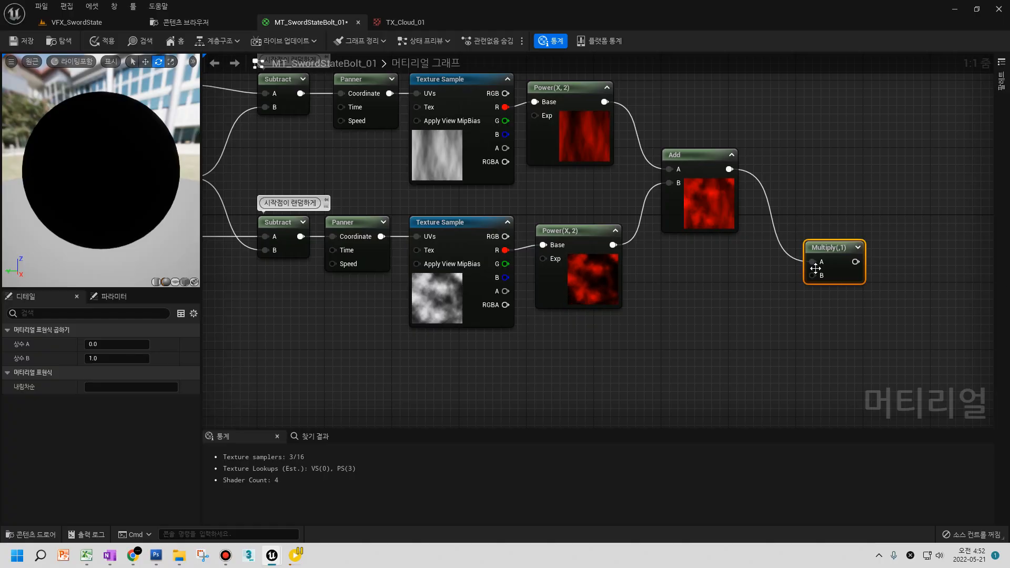
- Copy the Dynamic Parameter node and place the copy below the Add node
{"action": "right_click_drag", "start_coordinate": [625, 326], "coordinate": [655, 303]}
{"action": "left_click", "coordinate": [737, 262]}
{"action": "right_click", "coordinate": [737, 258]}
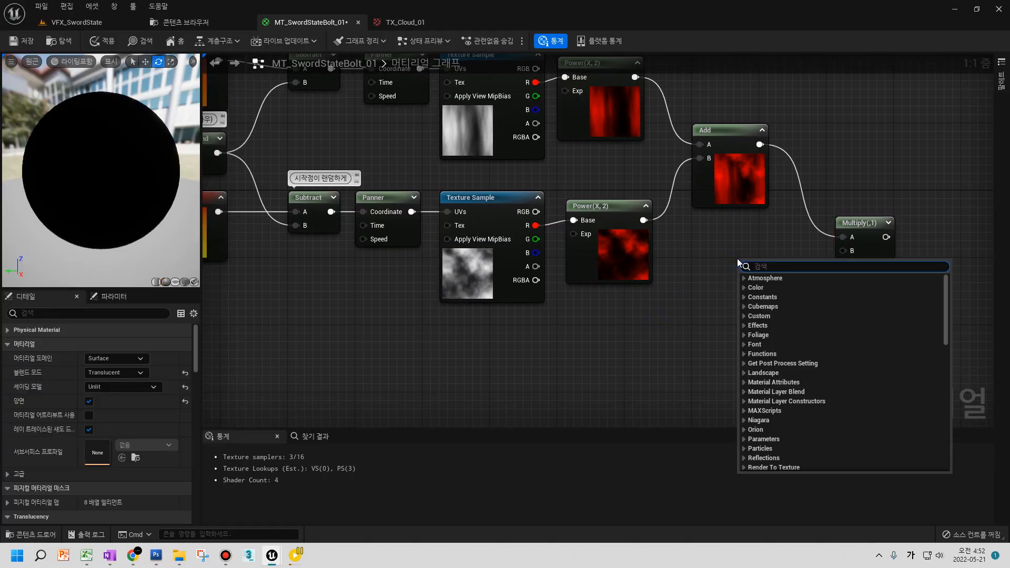
{"action": "right_click_drag", "start_coordinate": [363, 305], "coordinate": [570, 319]}
{"action": "right_click_drag", "start_coordinate": [365, 282], "coordinate": [473, 286]}
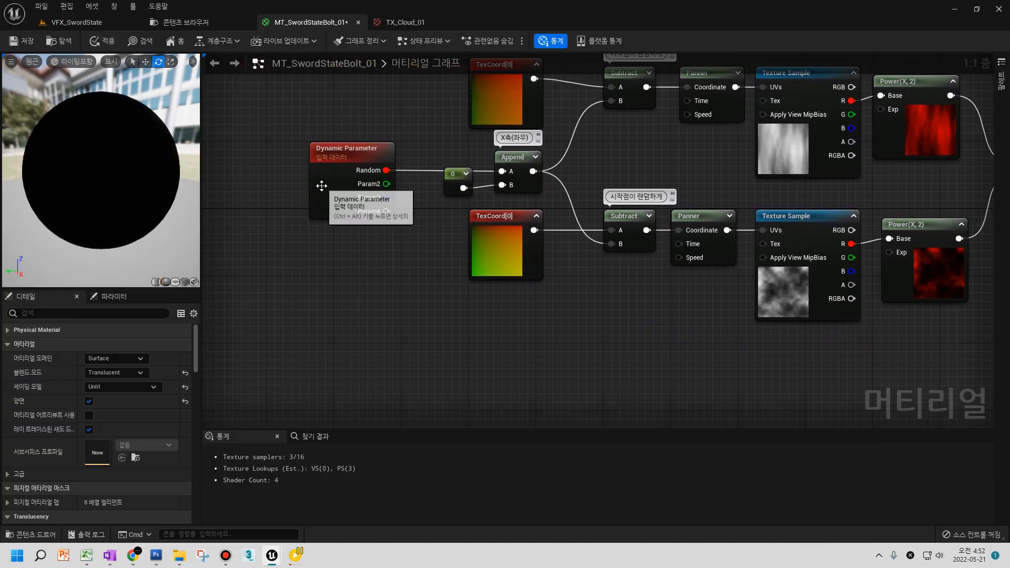
{"action": "left_click", "coordinate": [327, 192]}
{"action": "right_click_drag", "start_coordinate": [677, 295], "coordinate": [262, 299]}
{"action": "left_click", "coordinate": [607, 286]}
{"action": "key", "text": "ctrl+v"}
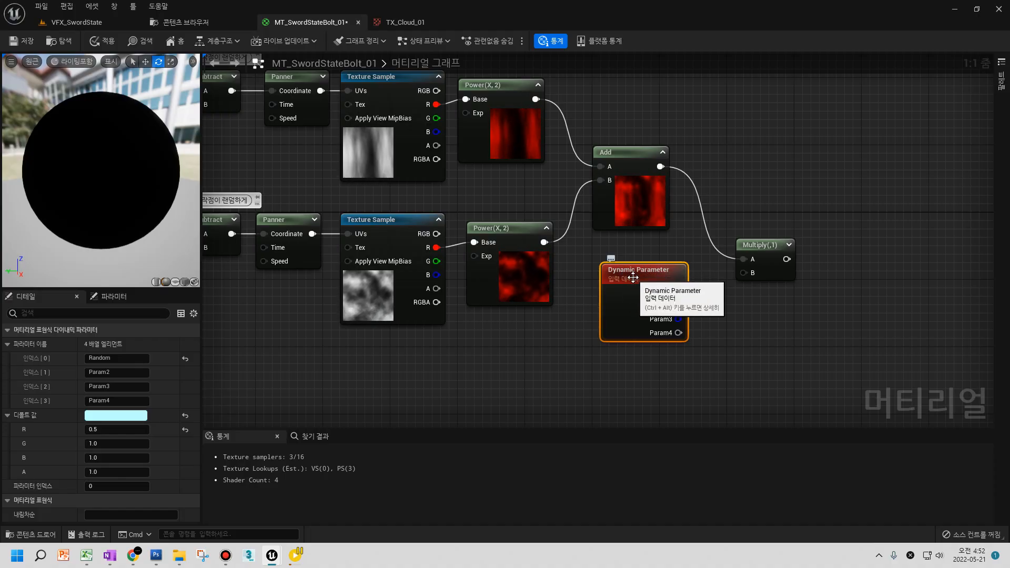
- Adjust the copied Dynamic Parameter's position and connect its Param3 output to the Multiply node's B input
{"action": "right_click_drag", "start_coordinate": [231, 316], "coordinate": [610, 357]}
{"action": "key", "text": "ctrl+v"}
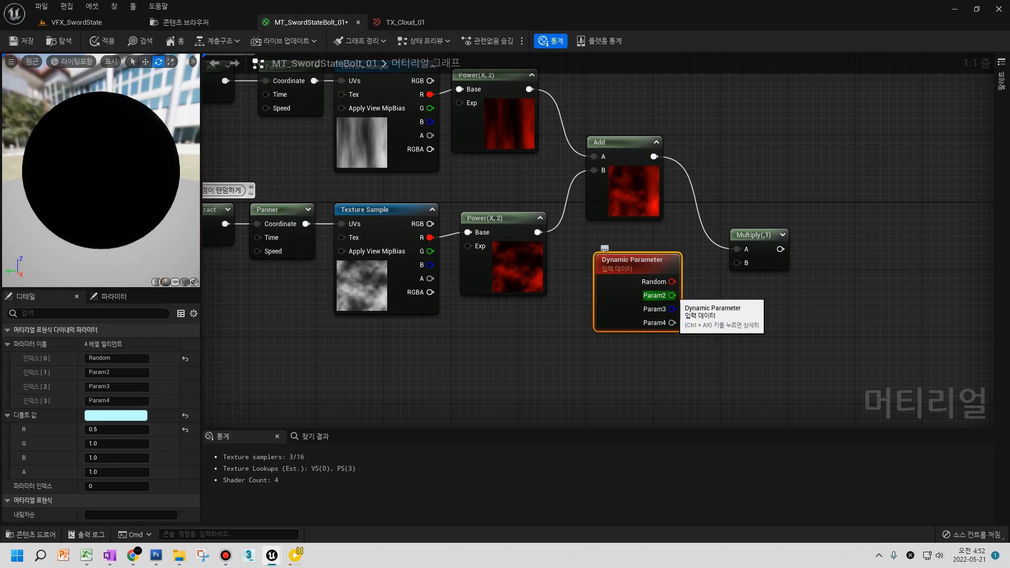
{"action": "mouse_move", "coordinate": [620, 295]}
{"action": "left_mouse_down"}
{"action": "mouse_move", "coordinate": [553, 324]}
{"action": "mouse_move", "coordinate": [629, 286]}
{"action": "left_mouse_up"}
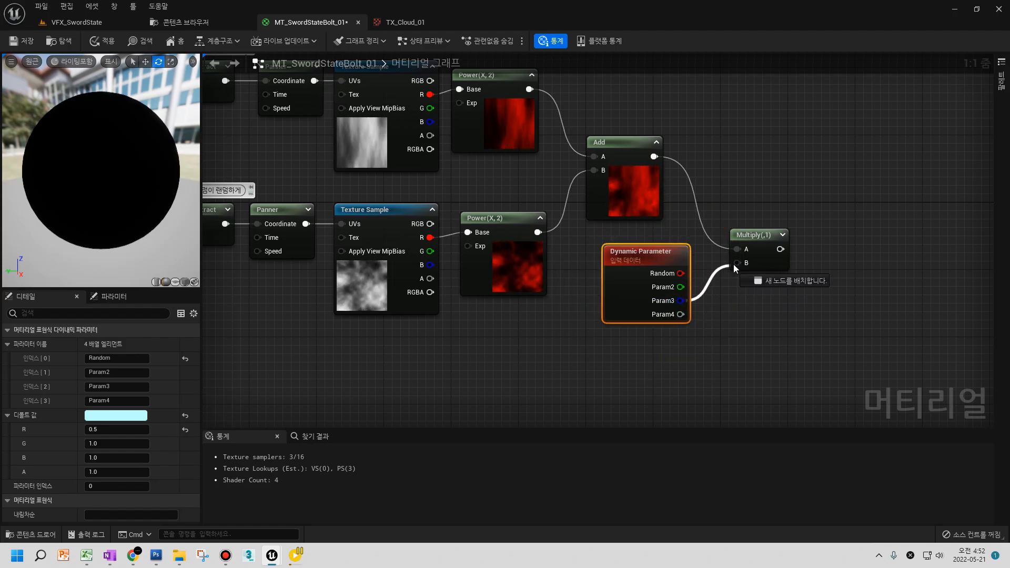
{"action": "left_click_drag", "start_coordinate": [733, 264], "coordinate": [736, 263]}
- Name the Dynamic Parameter's second parameter BoltThickness and its third parameter Dist
{"action": "left_click", "coordinate": [117, 371]}
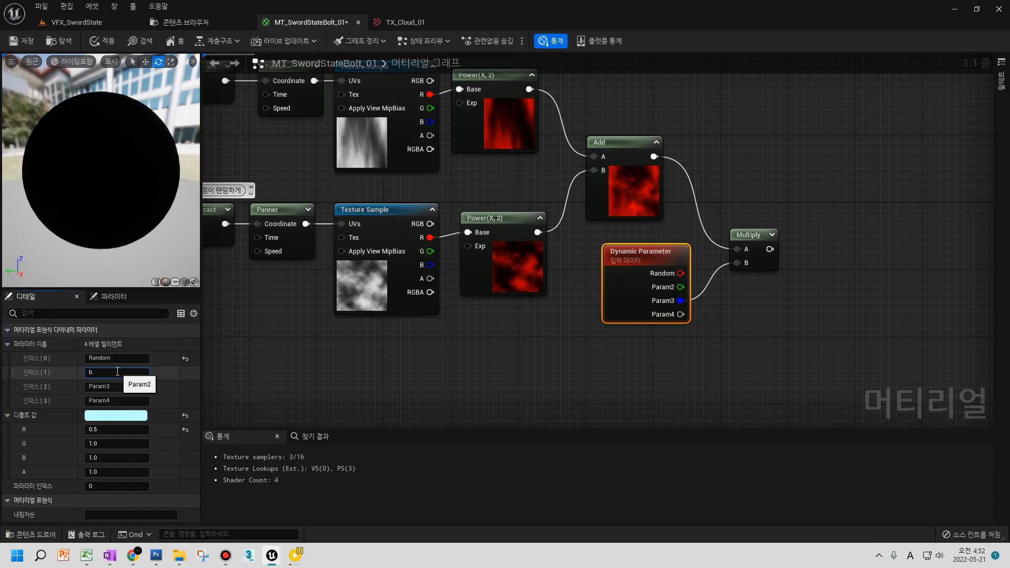
{"action": "type", "text": "Bolt"}
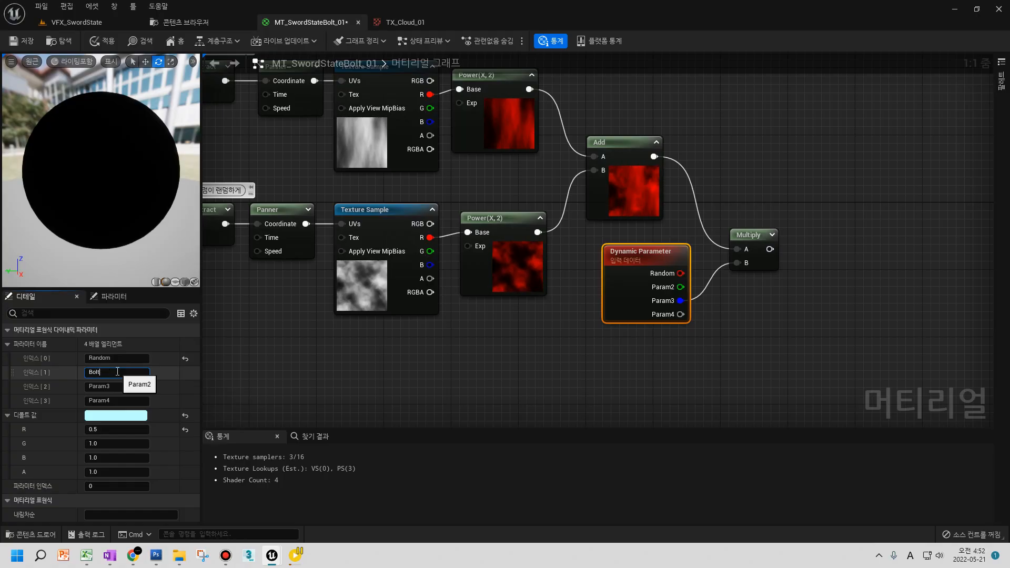
{"action": "type", "text": "Thickness"}
{"action": "left_click", "coordinate": [97, 386]}
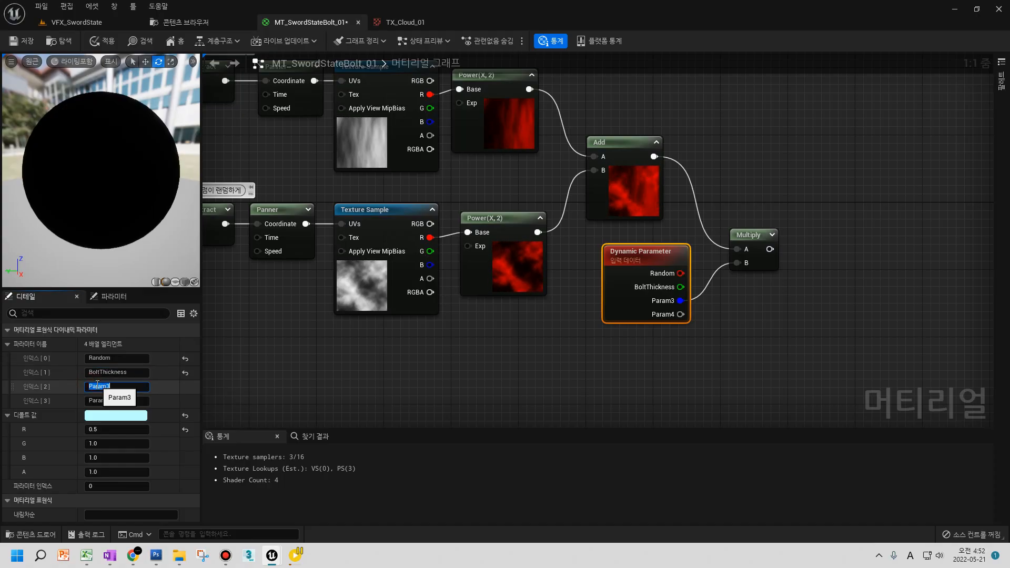
{"action": "type", "text": "Dist"}
{"action": "key", "text": "Return"}
- Select the entire node network and shift it farther from the material output node
{"action": "right_click_drag", "start_coordinate": [783, 291], "coordinate": [752, 285]}
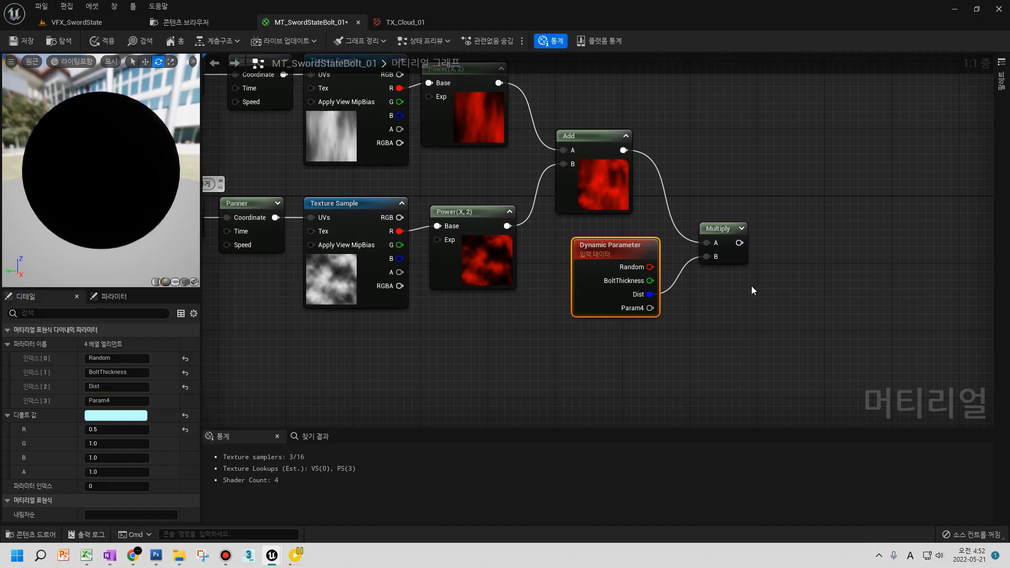
{"action": "scroll", "coordinate": [752, 285], "scroll_direction": "down", "scroll_amount": 4}
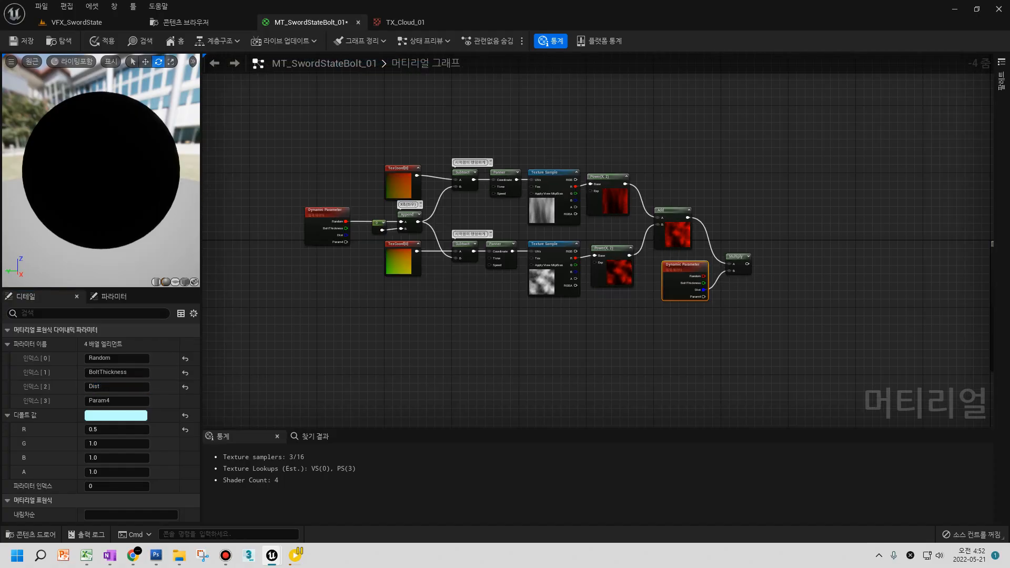
{"action": "right_click_drag", "start_coordinate": [767, 267], "coordinate": [717, 227]}
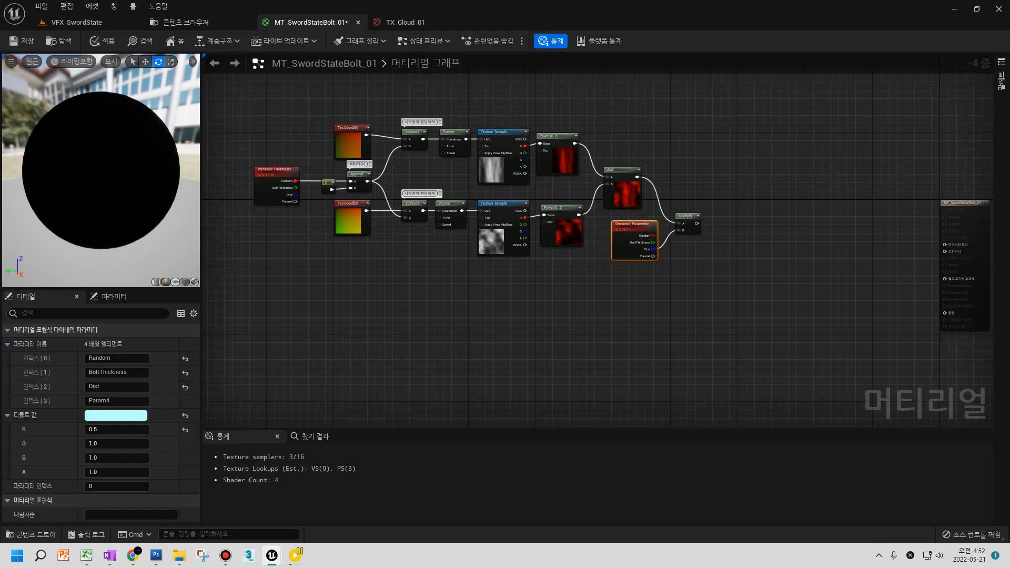
{"action": "right_click_drag", "start_coordinate": [418, 286], "coordinate": [465, 330]}
{"action": "left_click_drag", "start_coordinate": [263, 326], "coordinate": [814, 116]}
{"action": "right_click_drag", "start_coordinate": [746, 142], "coordinate": [850, 153]}
{"action": "left_click_drag", "start_coordinate": [651, 286], "coordinate": [478, 280]}
- Arrange the Add, Multiply and copied Dynamic Parameter nodes compactly, with Add level with the upper Power node
{"action": "scroll", "coordinate": [591, 260], "scroll_direction": "up", "scroll_amount": 4}
{"action": "left_click", "coordinate": [617, 112]}
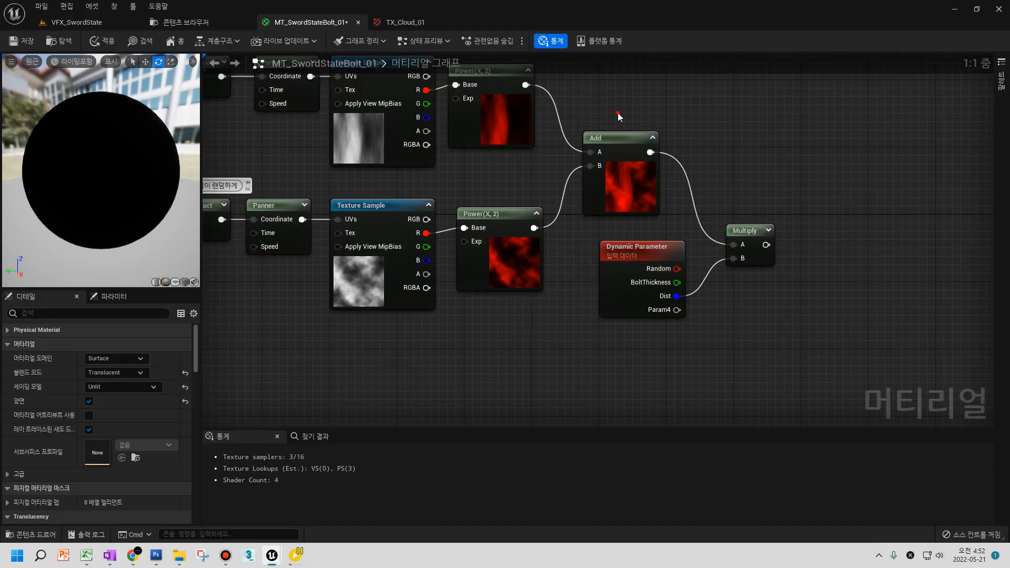
{"action": "left_click_drag", "start_coordinate": [622, 185], "coordinate": [622, 117]}
{"action": "left_click_drag", "start_coordinate": [747, 247], "coordinate": [720, 214]}
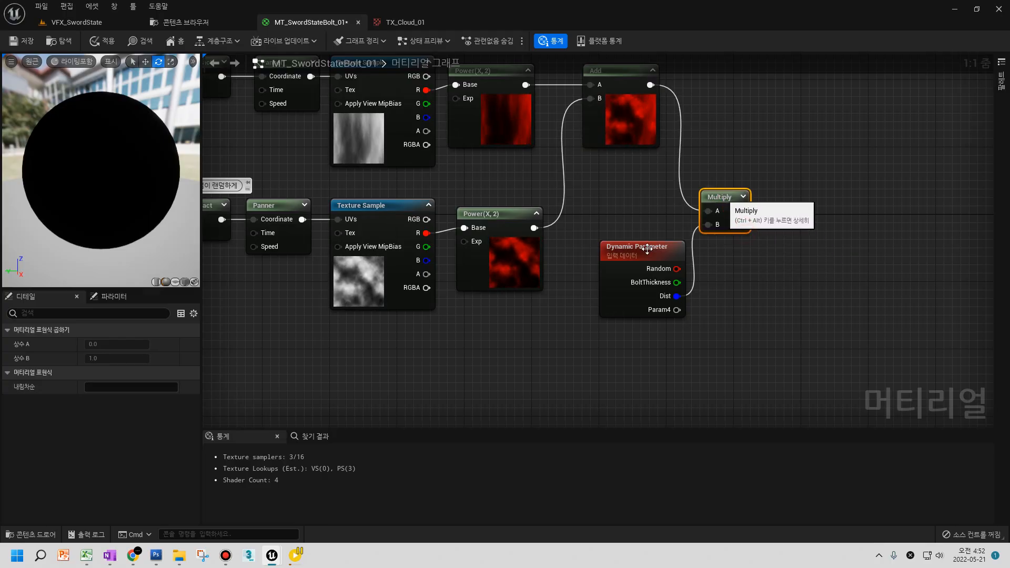
{"action": "left_click_drag", "start_coordinate": [620, 241], "coordinate": [602, 189]}
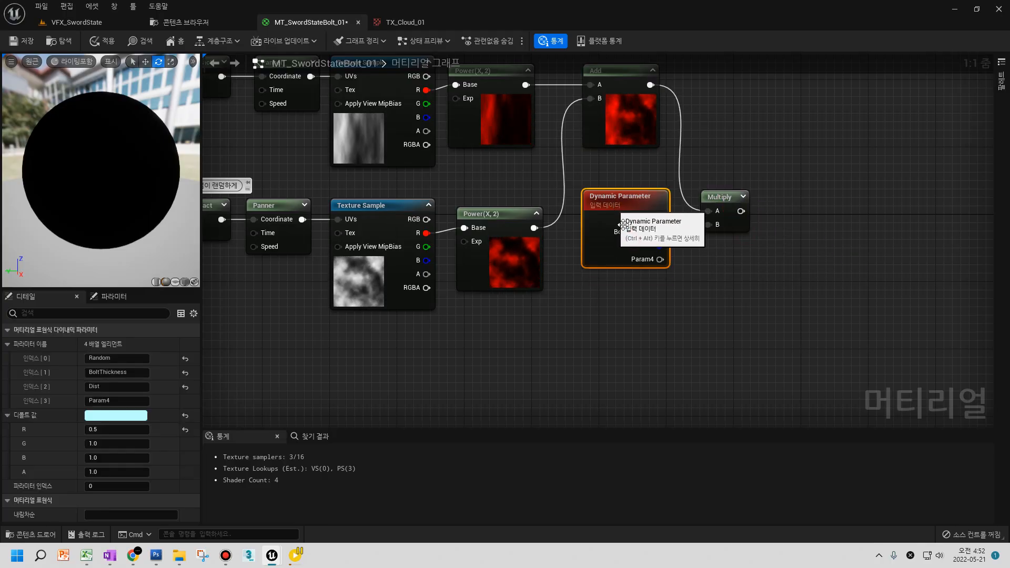
{"action": "left_click", "coordinate": [721, 313]}
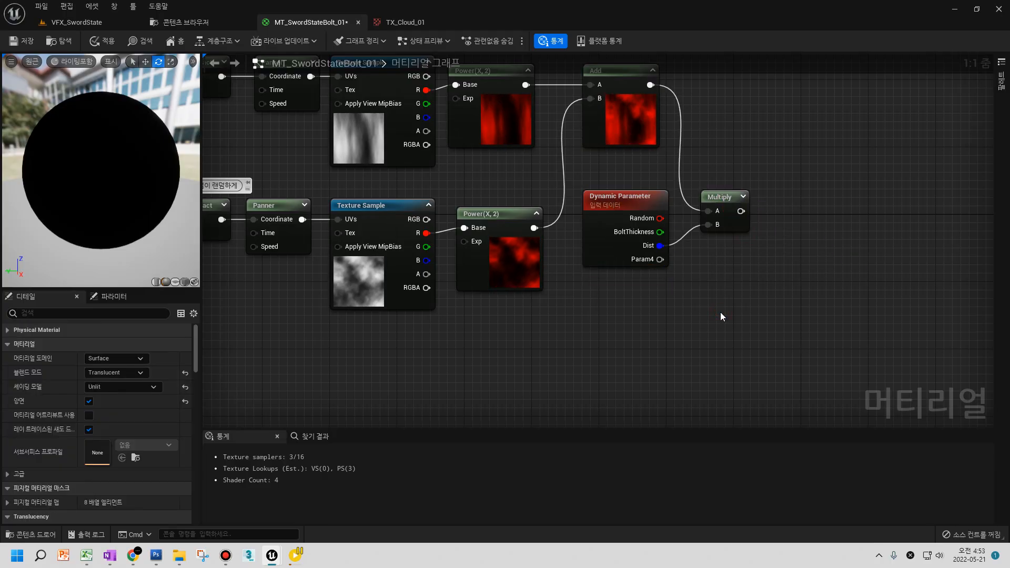
{"action": "right_click_drag", "start_coordinate": [732, 310], "coordinate": [527, 350]}
{"action": "right_click", "coordinate": [541, 329]}
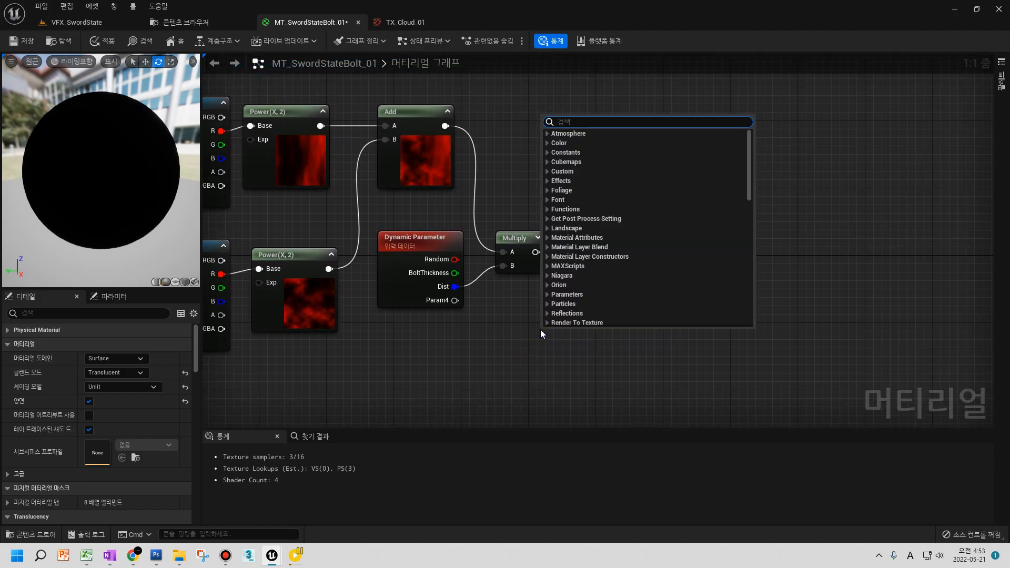
{"action": "type", "text": "band"}
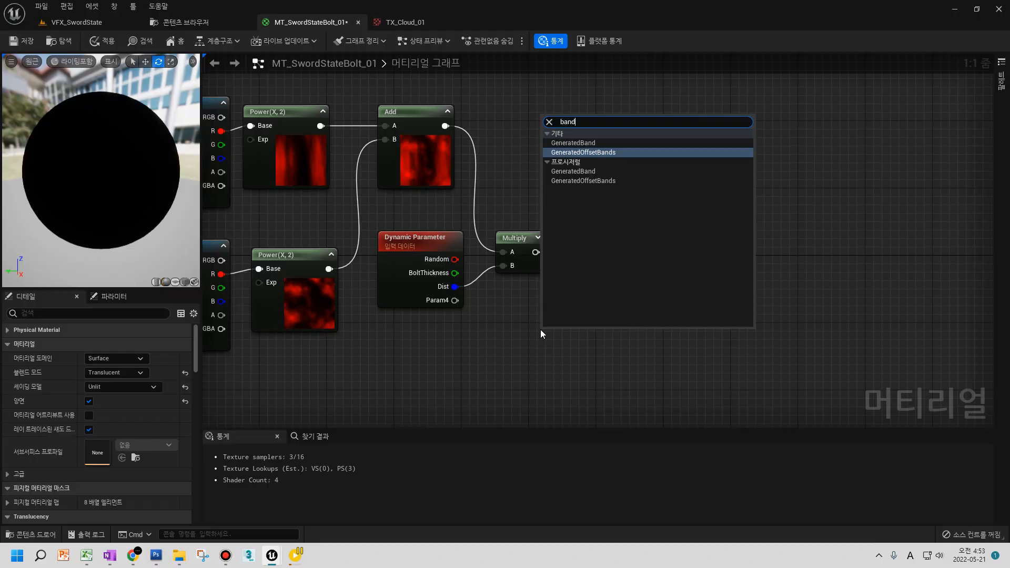
{"action": "key", "text": "Up"}
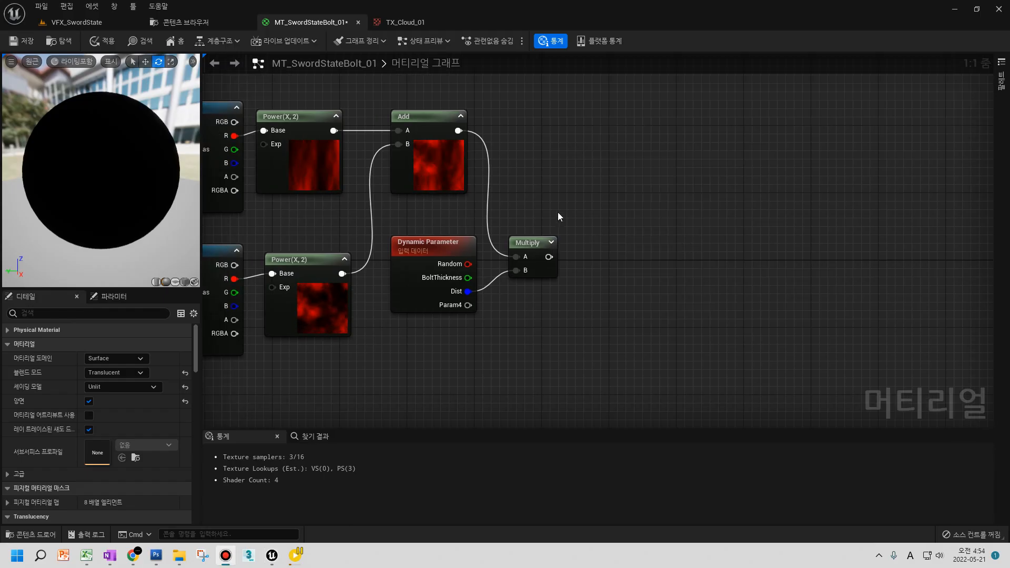
- Add a GeneratedBand function node and place it below and beyond the Multiply node
{"action": "right_click", "coordinate": [562, 212]}
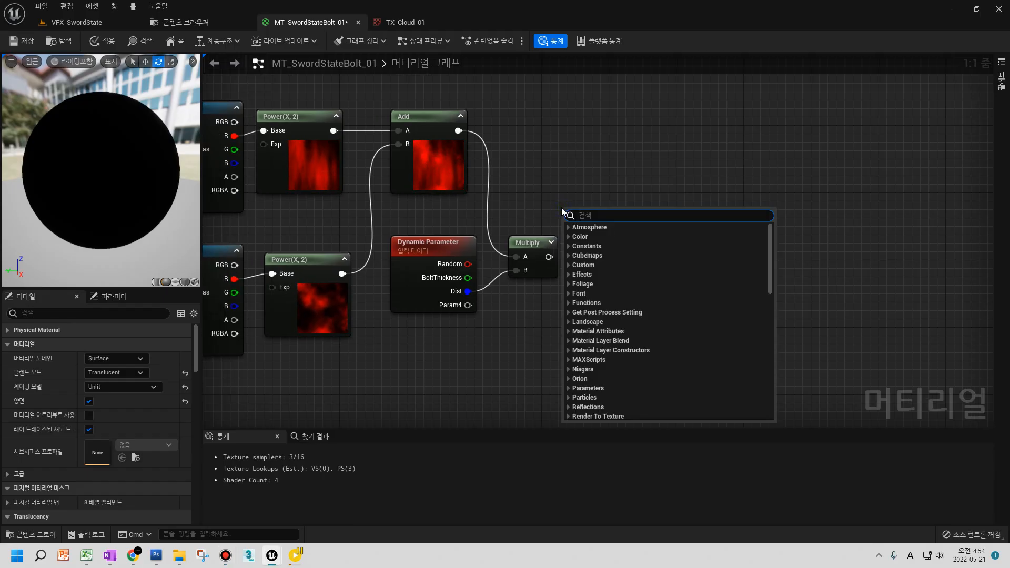
{"action": "type", "text": "band"}
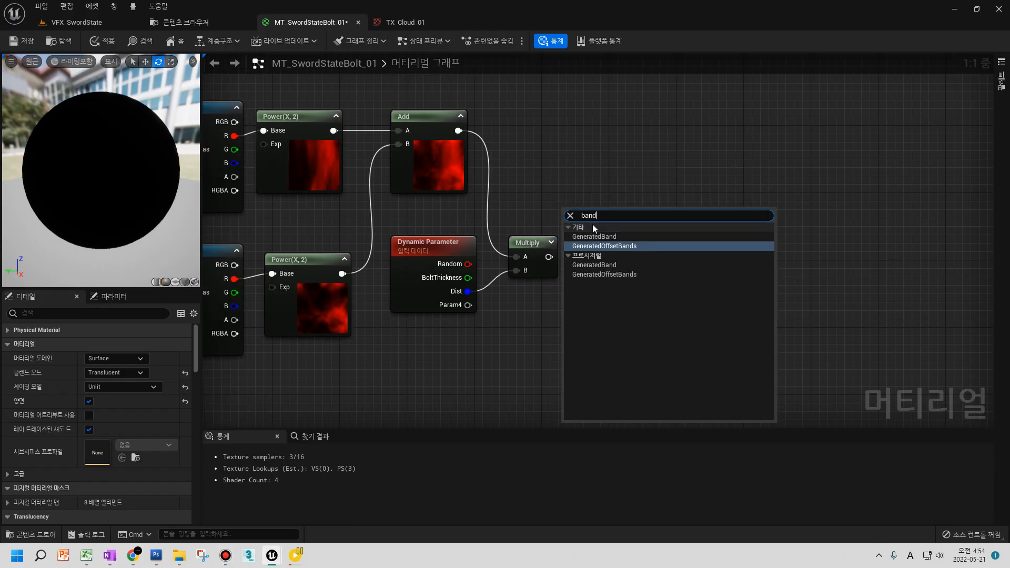
{"action": "left_click", "coordinate": [602, 236]}
{"action": "left_click_drag", "start_coordinate": [625, 212], "coordinate": [648, 299]}
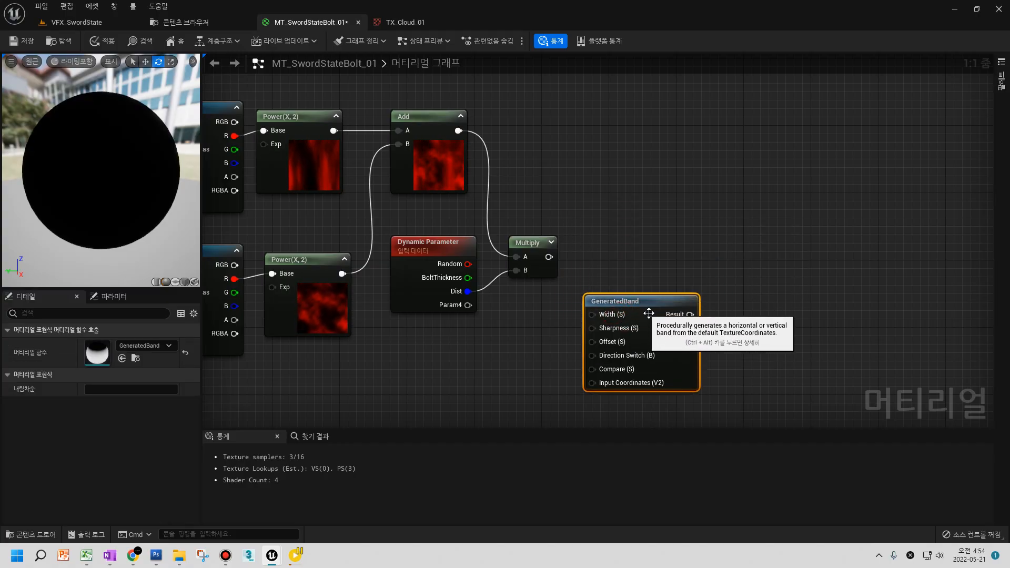
{"action": "right_click_drag", "start_coordinate": [687, 336], "coordinate": [640, 331]}
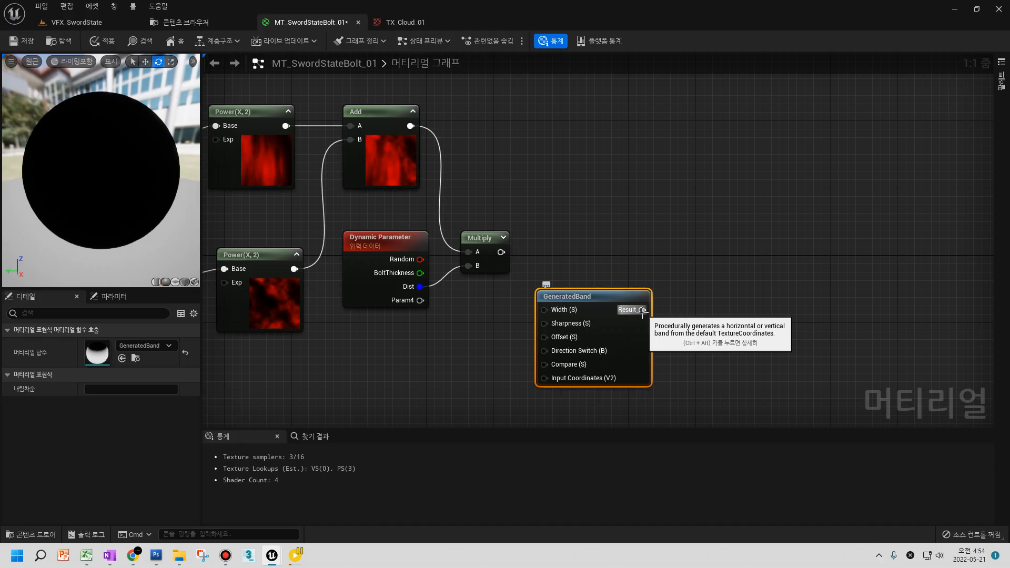
{"action": "left_click_drag", "start_coordinate": [642, 310], "coordinate": [676, 322]}
{"action": "key", "text": "Escape"}
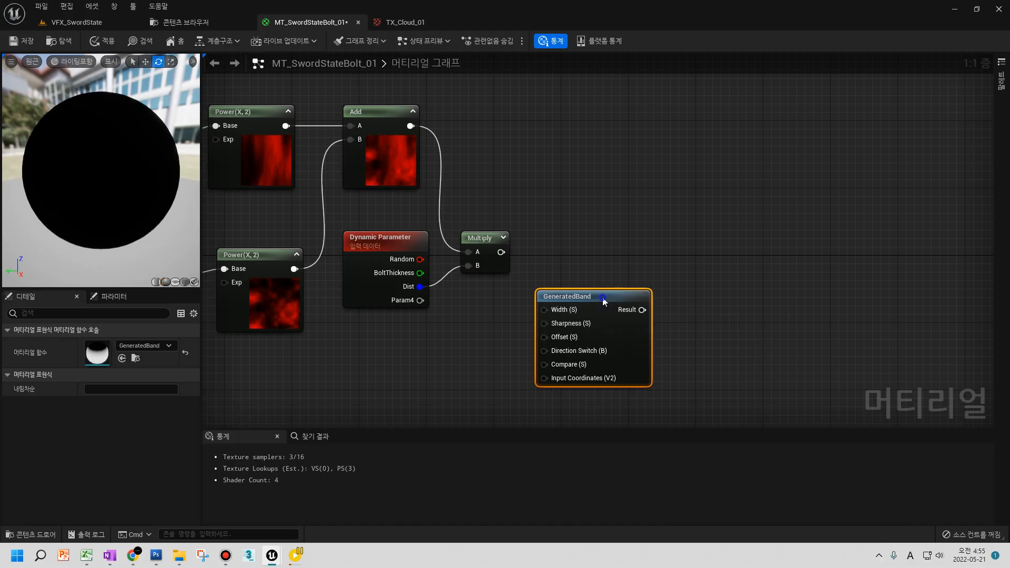
- Preview the GeneratedBand node's output on a plane mesh and rotate the plane to face the camera
{"action": "right_click", "coordinate": [605, 297]}
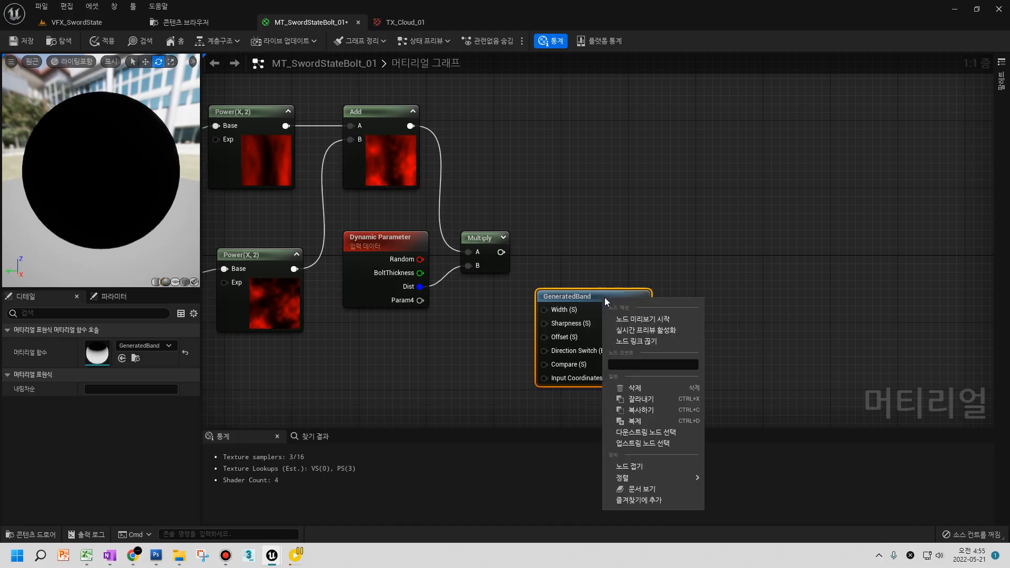
{"action": "left_click", "coordinate": [665, 321]}
{"action": "mouse_move", "coordinate": [588, 311]}
{"action": "left_mouse_down"}
{"action": "mouse_move", "coordinate": [656, 307]}
{"action": "mouse_move", "coordinate": [605, 306]}
{"action": "left_mouse_up"}
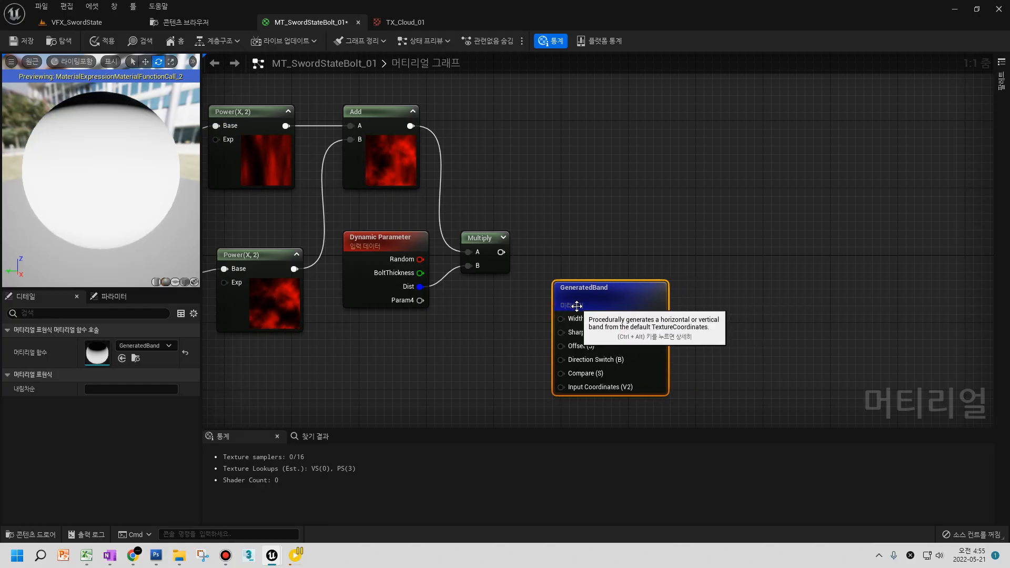
{"action": "left_click", "coordinate": [173, 282]}
{"action": "left_click_drag", "start_coordinate": [110, 213], "coordinate": [78, 202]}
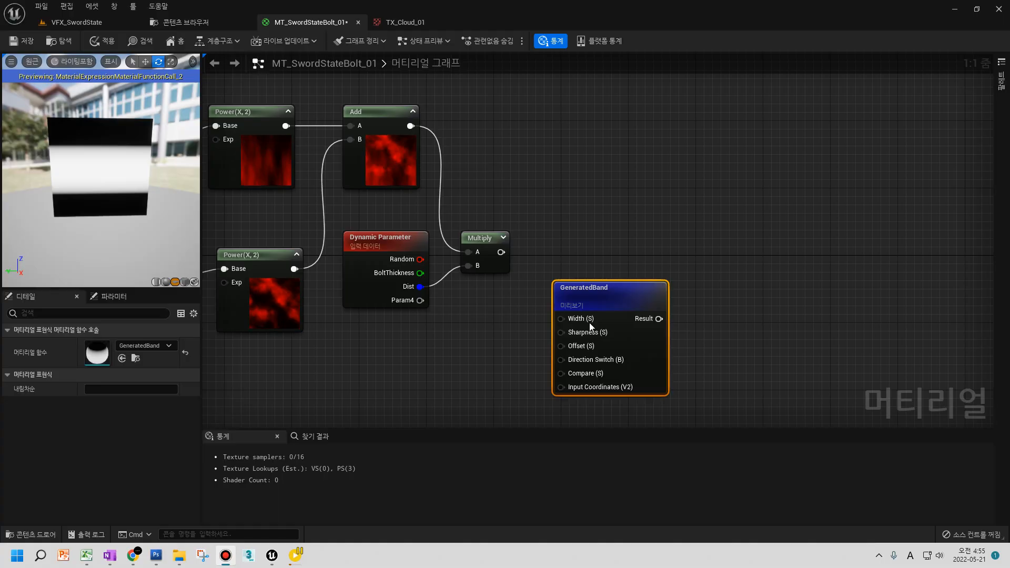
- Move GeneratedBand farther from the Multiply node and connect Multiply's output to its Input Coordinates (V2)
{"action": "left_click_drag", "start_coordinate": [622, 293], "coordinate": [691, 266]}
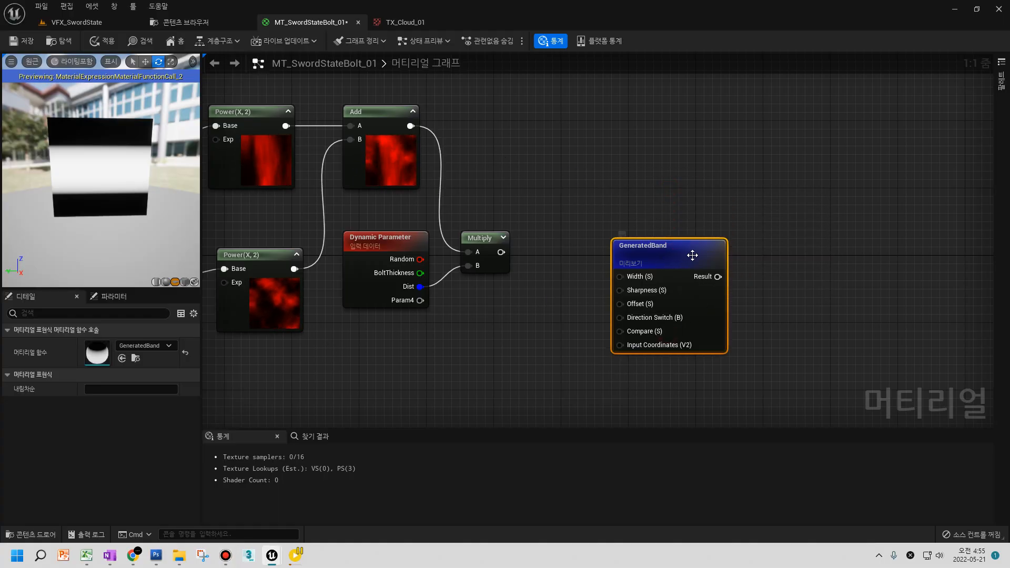
{"action": "right_click_drag", "start_coordinate": [286, 209], "coordinate": [461, 238]}
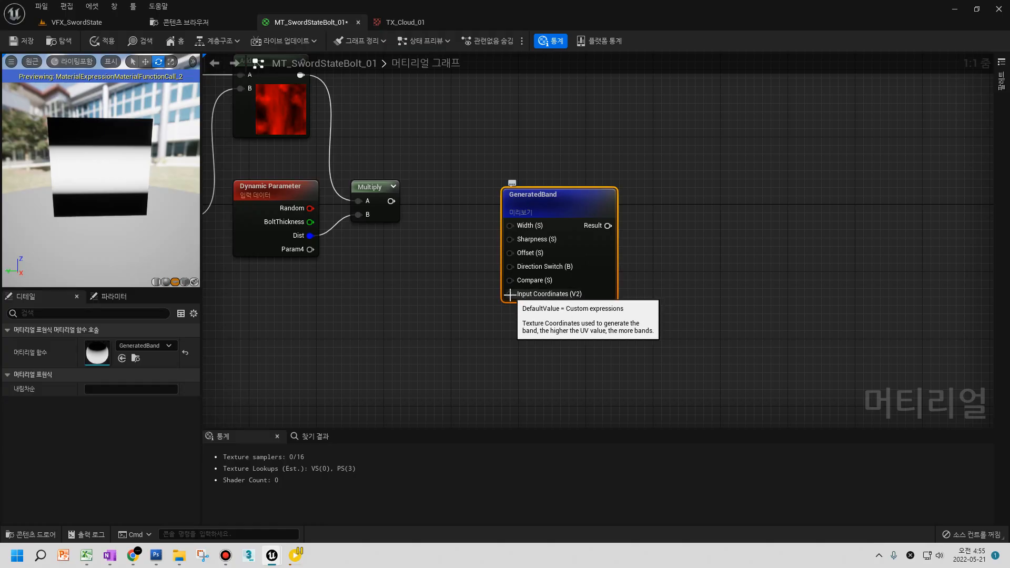
{"action": "left_click_drag", "start_coordinate": [560, 199], "coordinate": [627, 98]}
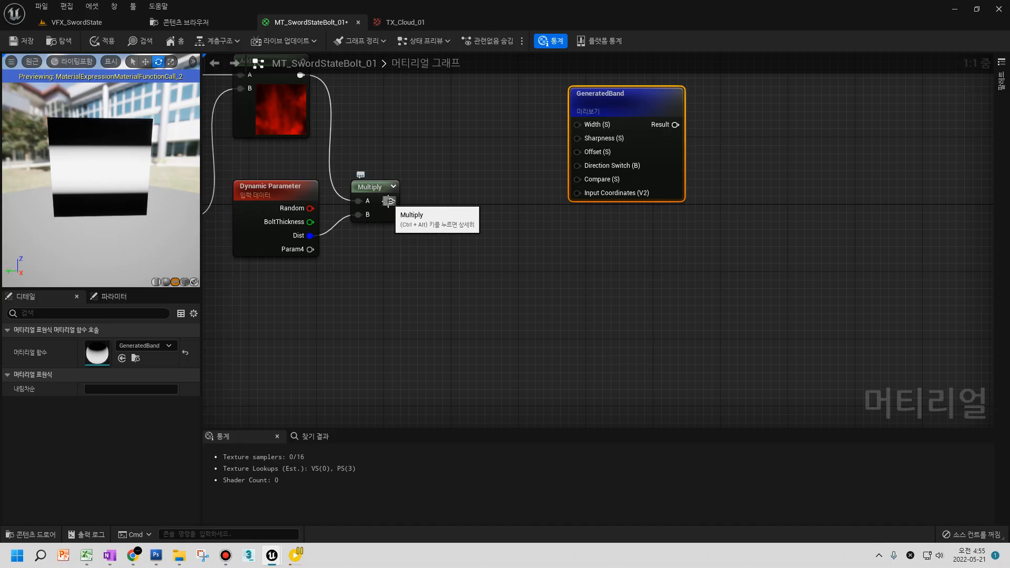
{"action": "left_click_drag", "start_coordinate": [389, 201], "coordinate": [581, 193]}
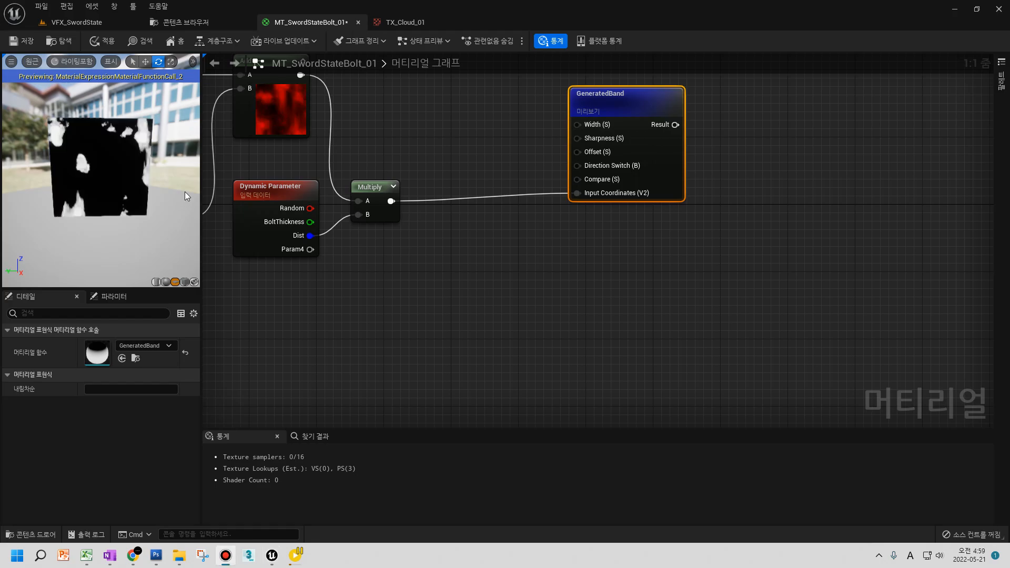
- Select the Dynamic Parameter node that feeds the Multiply node to show its default values
{"action": "left_click", "coordinate": [339, 128]}
{"action": "right_click_drag", "start_coordinate": [342, 140], "coordinate": [369, 211]}
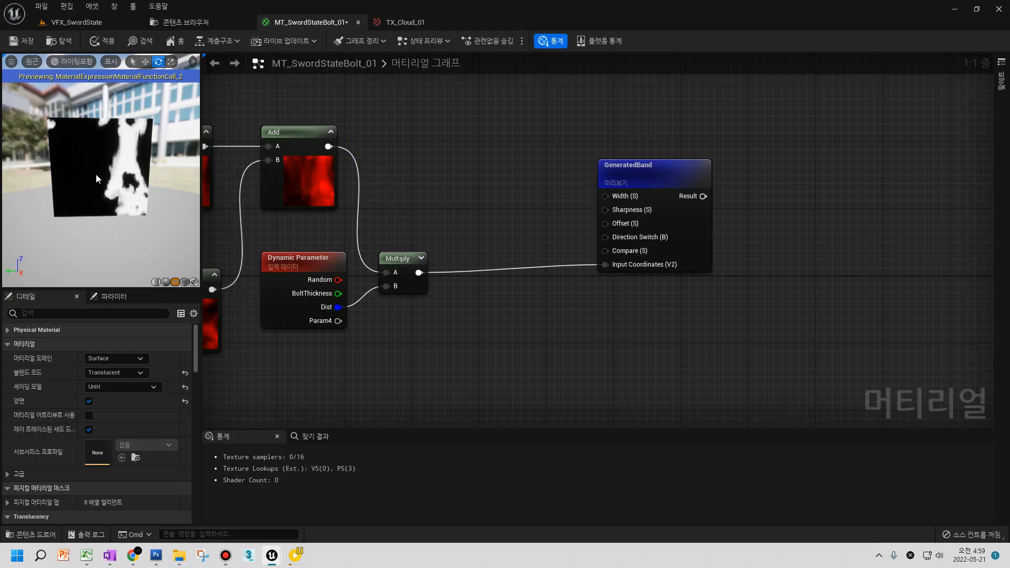
{"action": "left_click", "coordinate": [301, 314]}
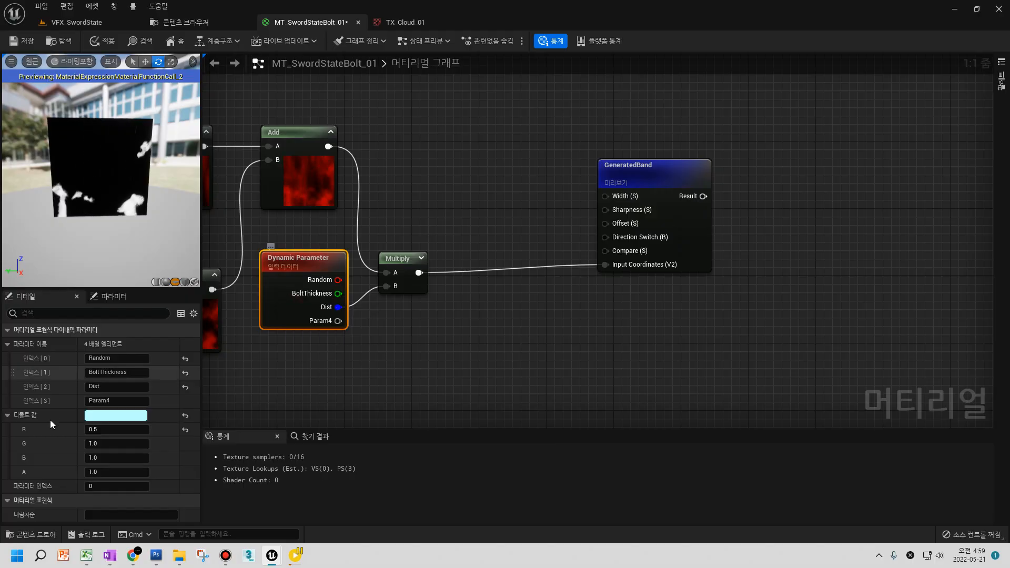
- Try 0.1 and 0.2 as the Dynamic Parameter's default B value, then settle on 0.8
{"action": "left_click", "coordinate": [105, 458]}
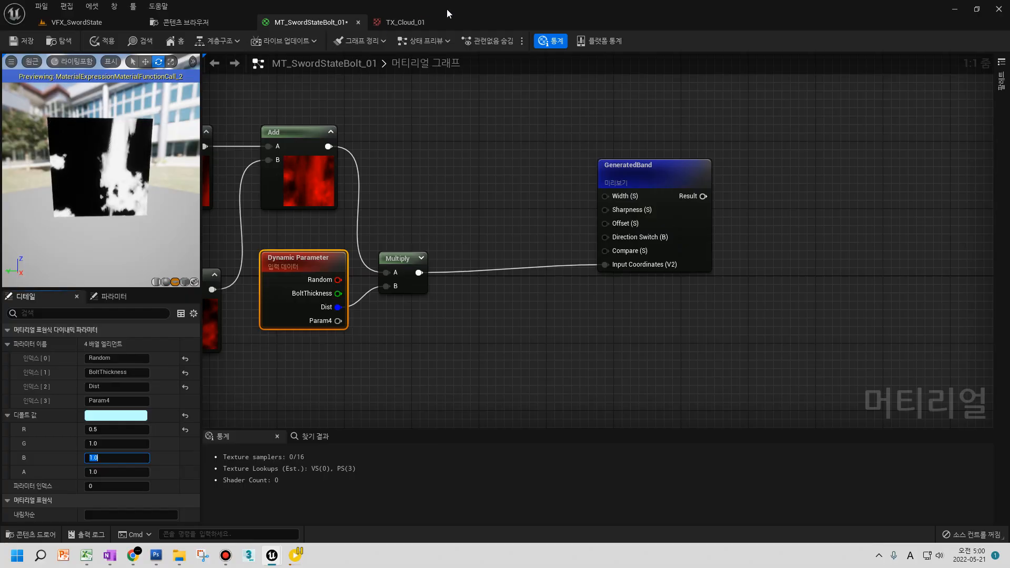
{"action": "left_click", "coordinate": [114, 471]}
{"action": "left_click", "coordinate": [118, 457]}
{"action": "type", "text": "0.1"}
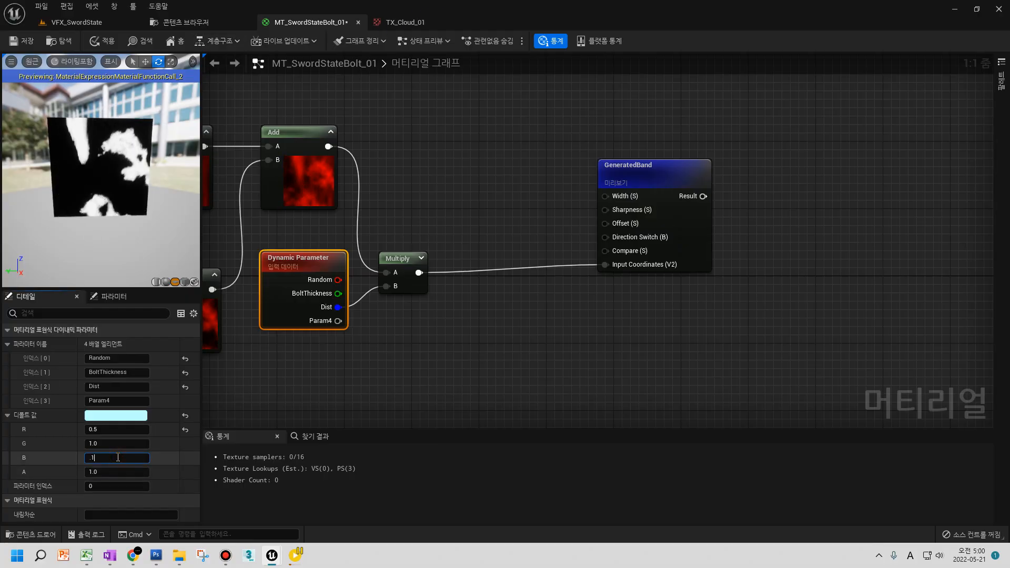
{"action": "key", "text": "Return"}
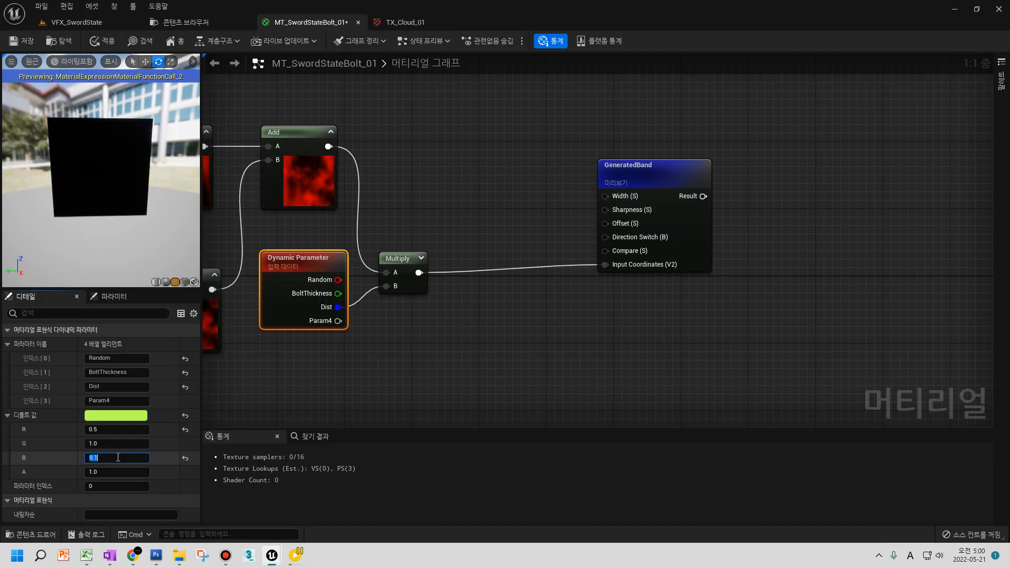
{"action": "type", "text": "0.2"}
{"action": "key", "text": "Return"}
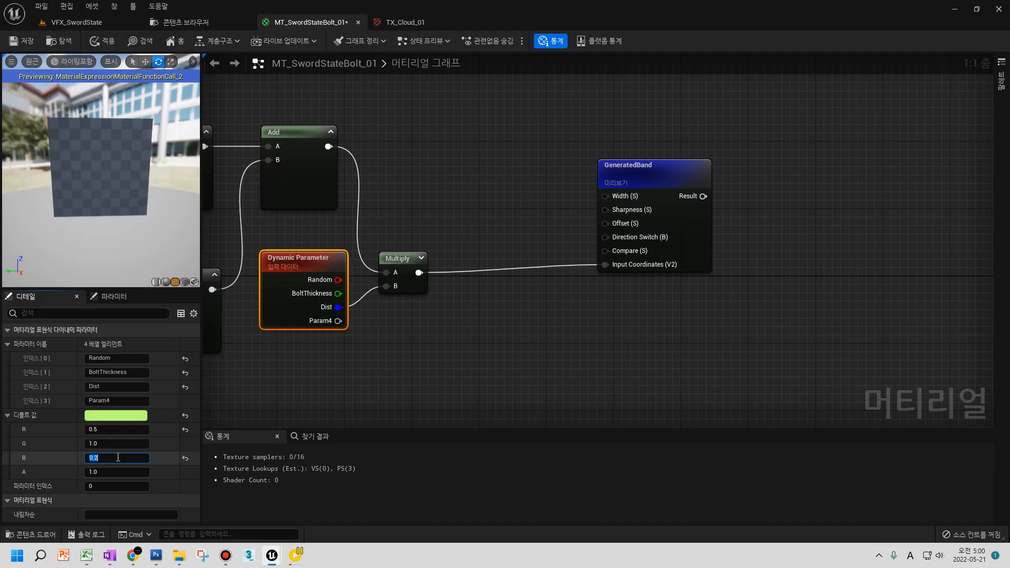
{"action": "key", "text": "Return"}
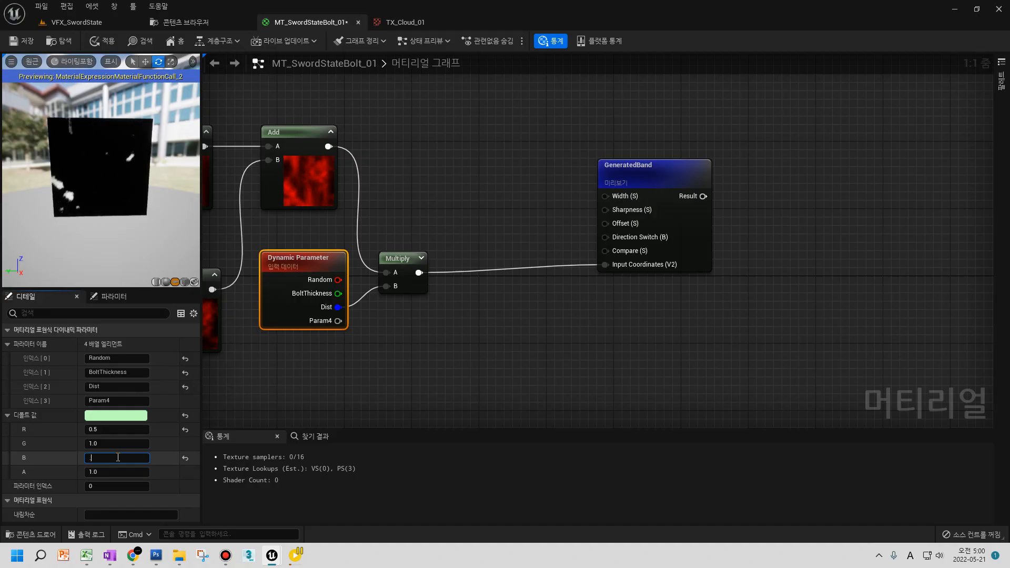
{"action": "type", "text": ".8"}
{"action": "key", "text": "Return"}
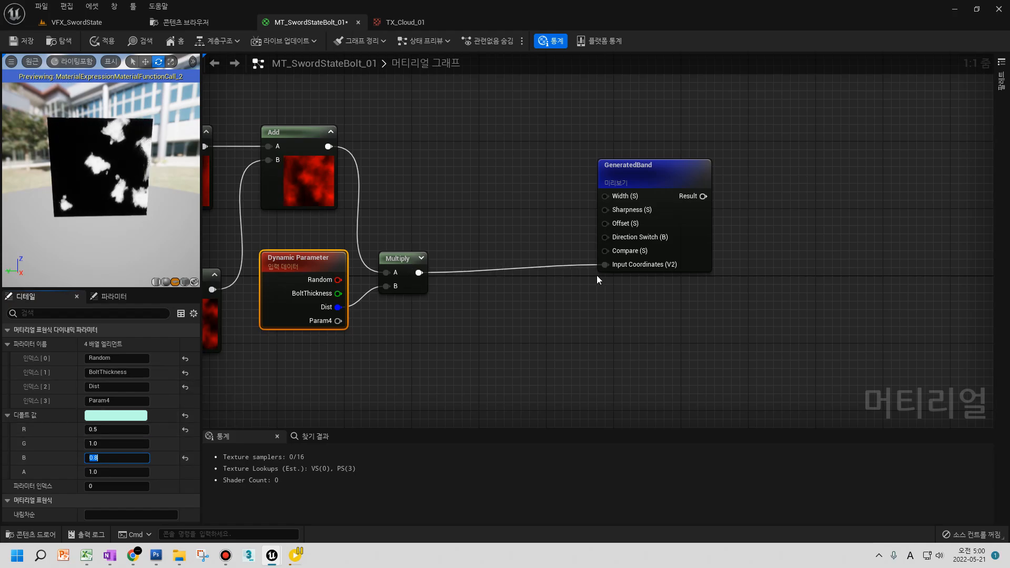
{"action": "right_click_drag", "start_coordinate": [596, 276], "coordinate": [739, 289]}
{"action": "left_click", "coordinate": [435, 190]}
{"action": "right_click_drag", "start_coordinate": [434, 189], "coordinate": [434, 255]}
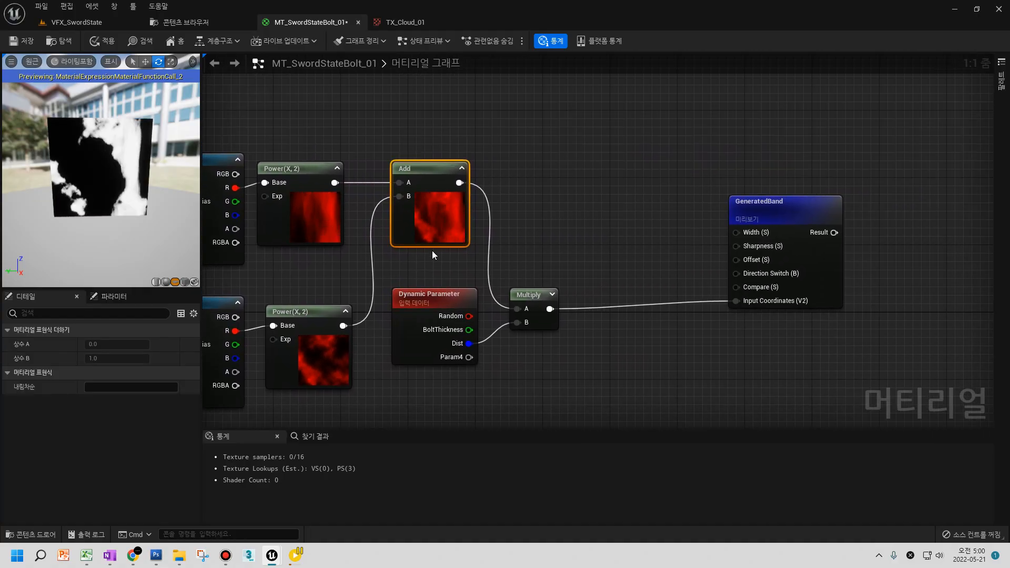
{"action": "right_click", "coordinate": [584, 307]}
{"action": "left_click", "coordinate": [589, 251]}
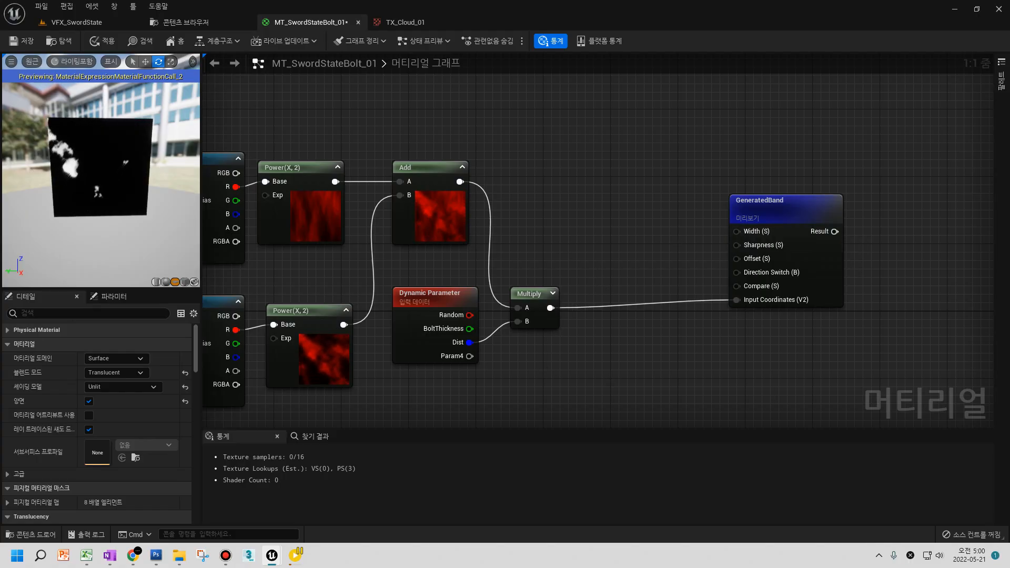
{"action": "right_click_drag", "start_coordinate": [697, 343], "coordinate": [905, 294]}
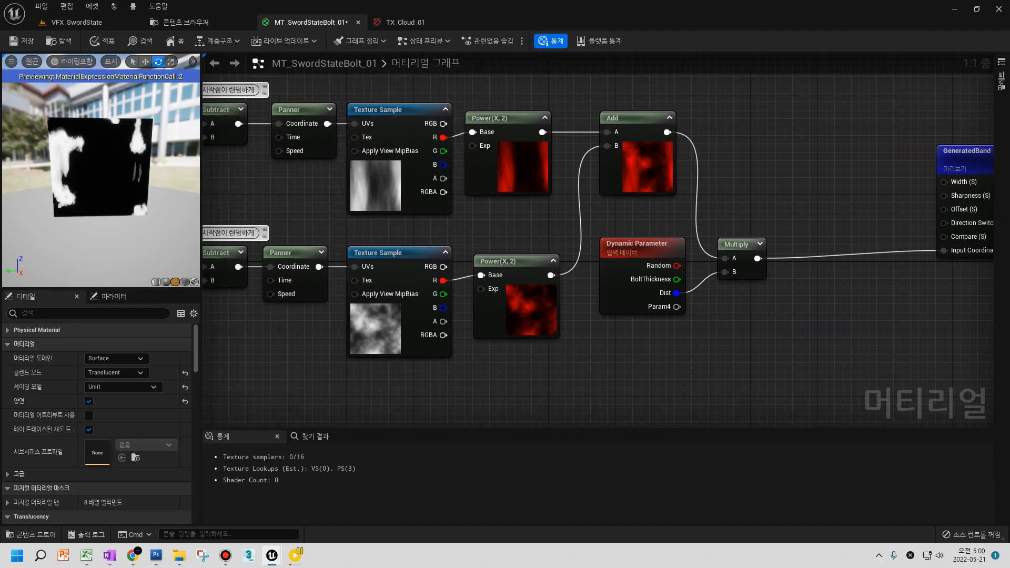
{"action": "left_click_drag", "start_coordinate": [652, 279], "coordinate": [673, 275]}
{"action": "left_click", "coordinate": [765, 163]}
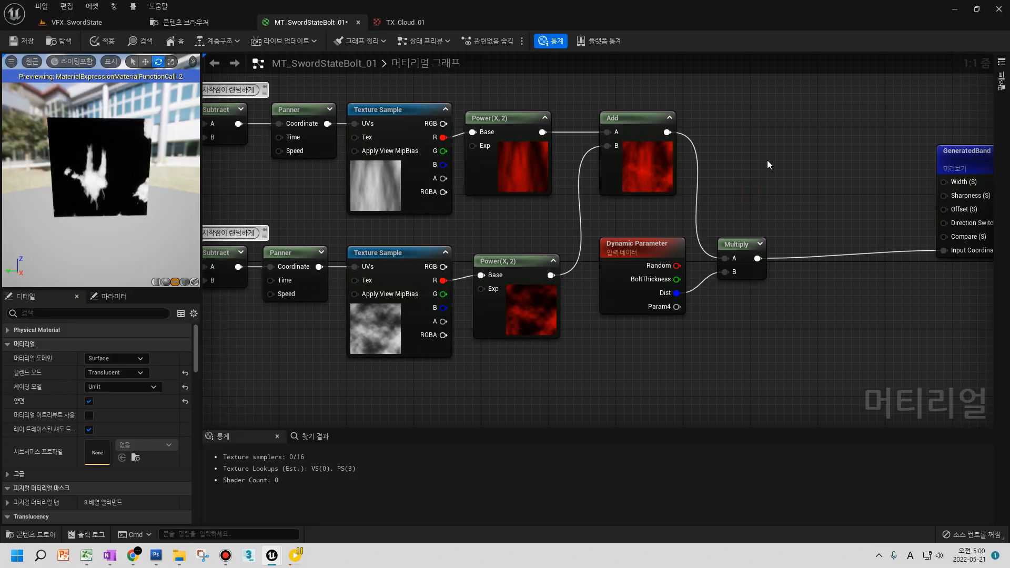
- Place a new Add node beside the Add node that combines the two Power results
{"action": "right_click", "coordinate": [767, 160]}
{"action": "type", "text": "su"}
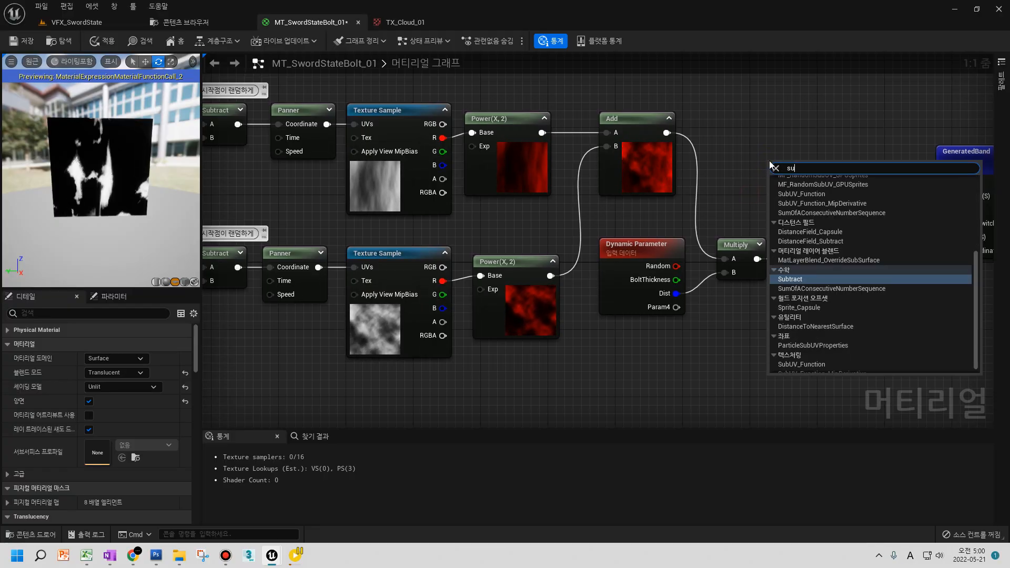
{"action": "key", "text": "BackSpace"}
{"action": "left_click", "coordinate": [722, 122]}
{"action": "left_click", "coordinate": [744, 121]}
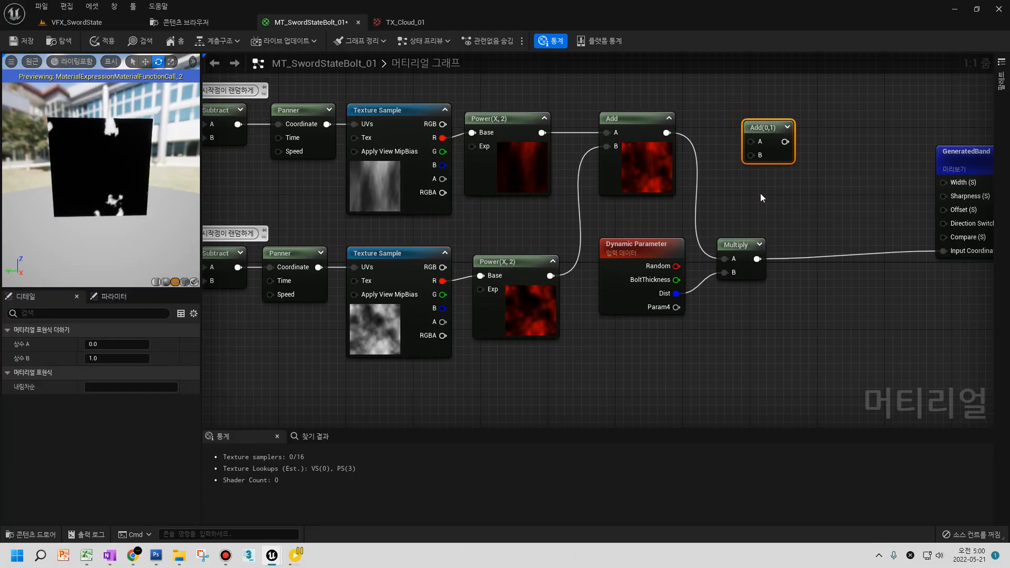
- Create a Subtract node and align it directly beneath the new unconnected Add node
{"action": "right_click", "coordinate": [753, 188]}
{"action": "type", "text": "sub"}
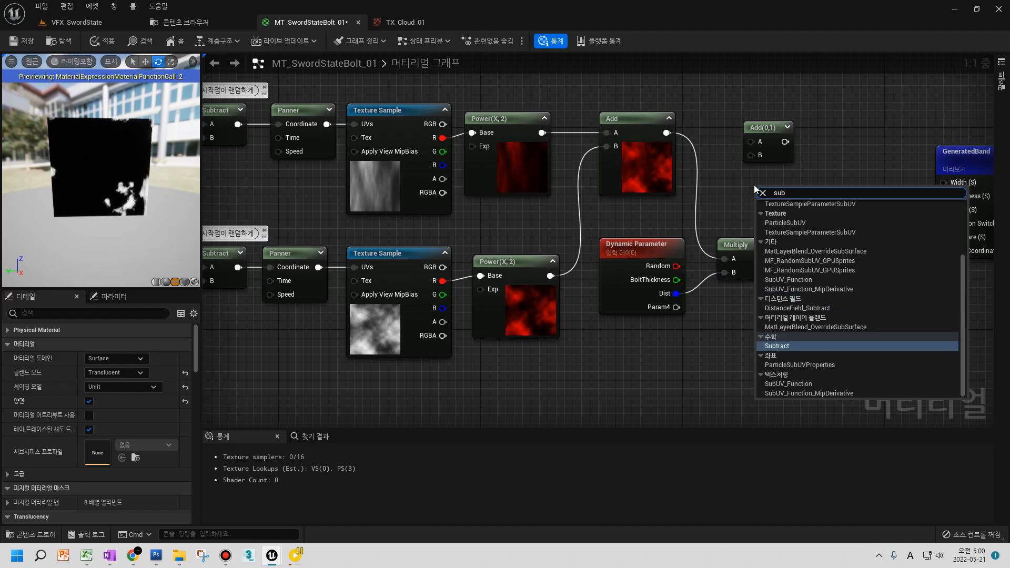
{"action": "key", "text": "Return"}
{"action": "left_click_drag", "start_coordinate": [775, 199], "coordinate": [763, 185]}
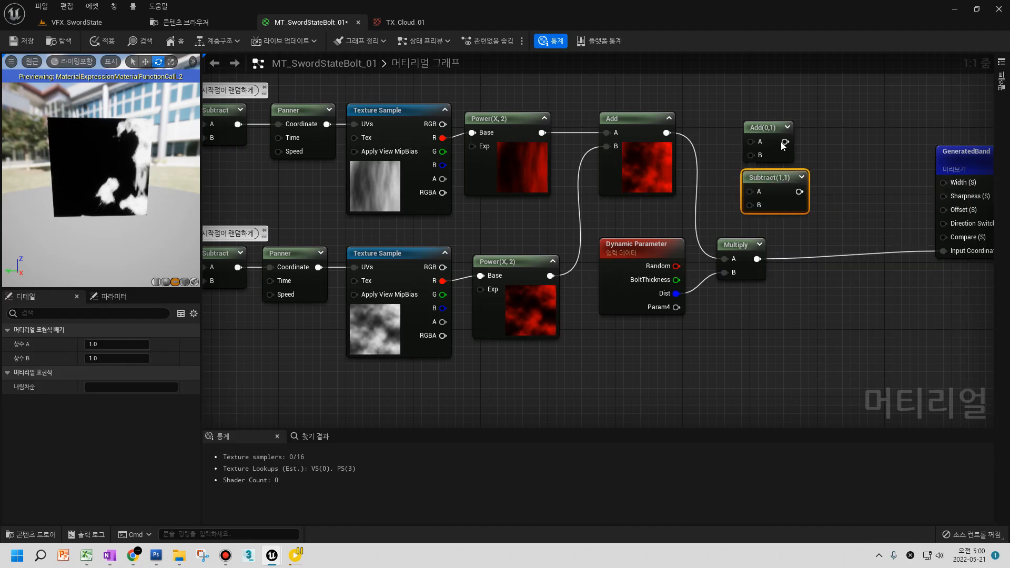
{"action": "left_click", "coordinate": [767, 132]}
{"action": "left_click", "coordinate": [766, 177]}
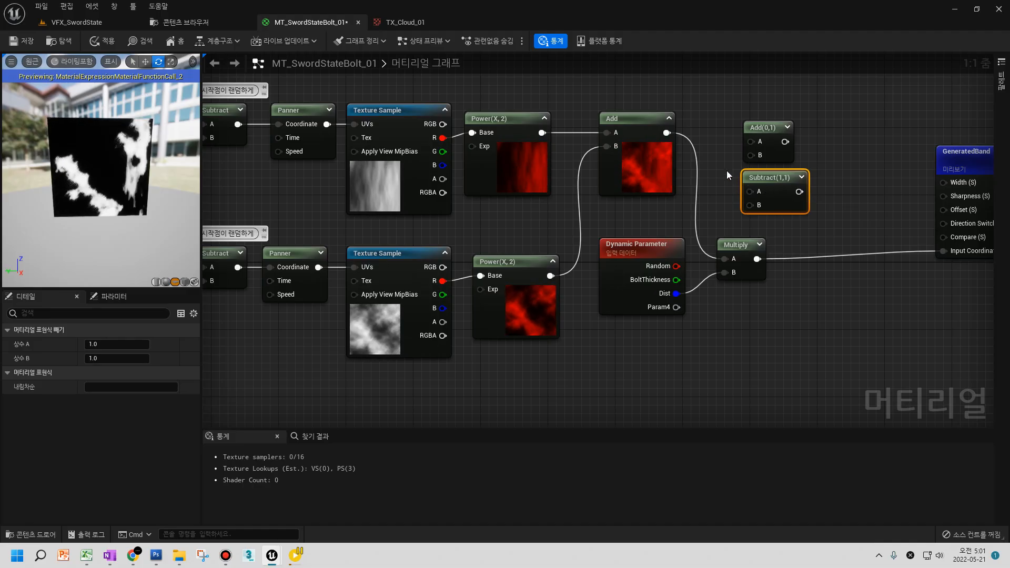
- Delete the unconnected Add(0,1) node and move the Subtract node up toward its place
{"action": "right_click_drag", "start_coordinate": [724, 141], "coordinate": [639, 219]}
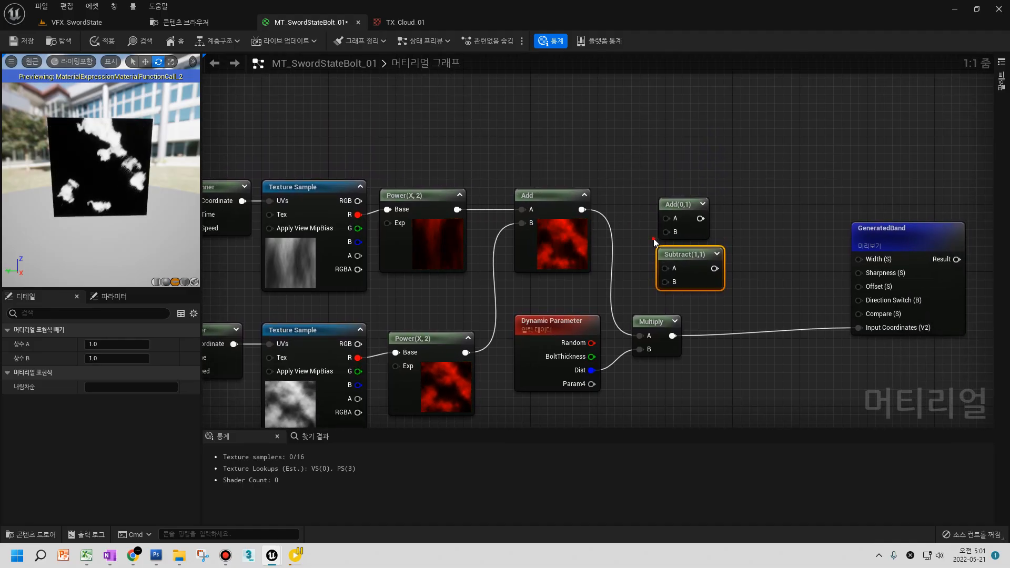
{"action": "left_click", "coordinate": [695, 204]}
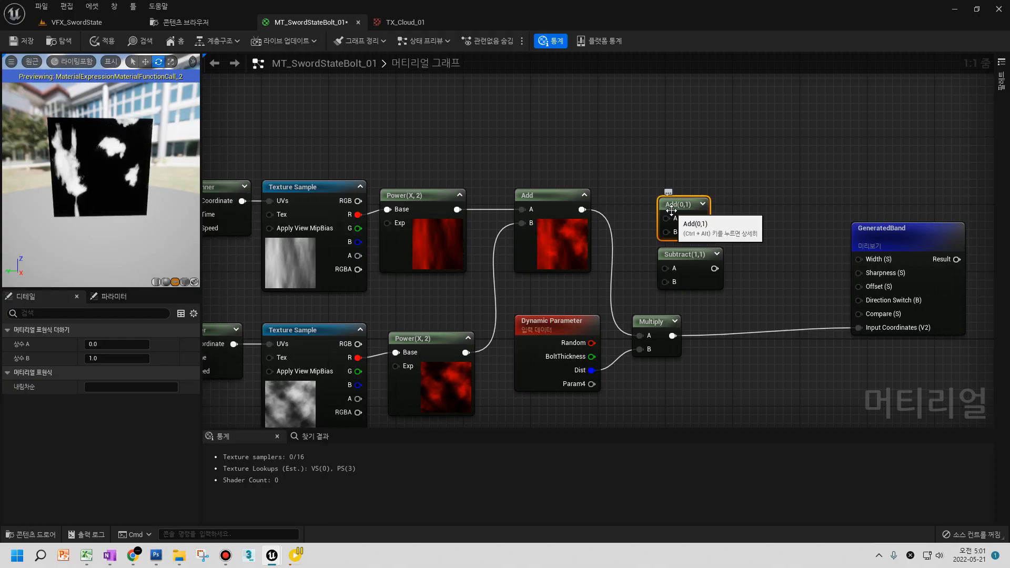
{"action": "scroll", "coordinate": [664, 224], "scroll_direction": "down", "scroll_amount": 5}
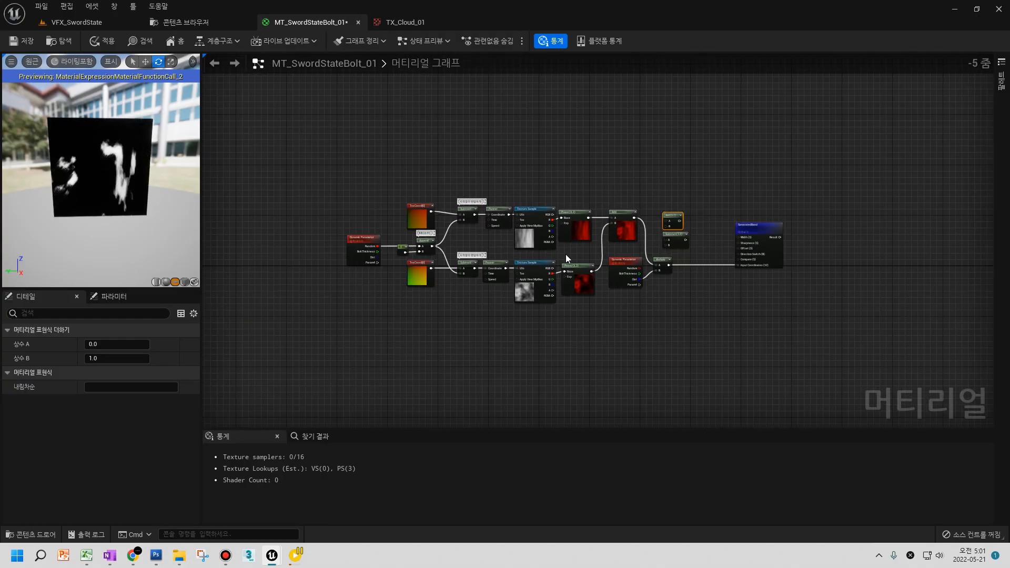
{"action": "scroll", "coordinate": [686, 242], "scroll_direction": "up", "scroll_amount": 5}
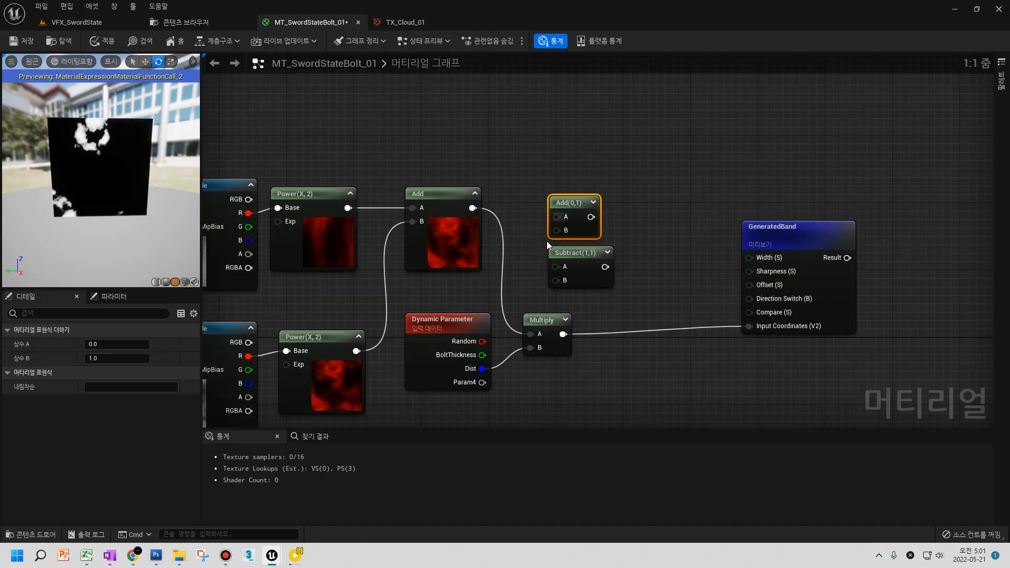
{"action": "left_click_drag", "start_coordinate": [571, 258], "coordinate": [587, 240]}
{"action": "right_click", "coordinate": [529, 246]}
{"action": "left_click", "coordinate": [527, 213]}
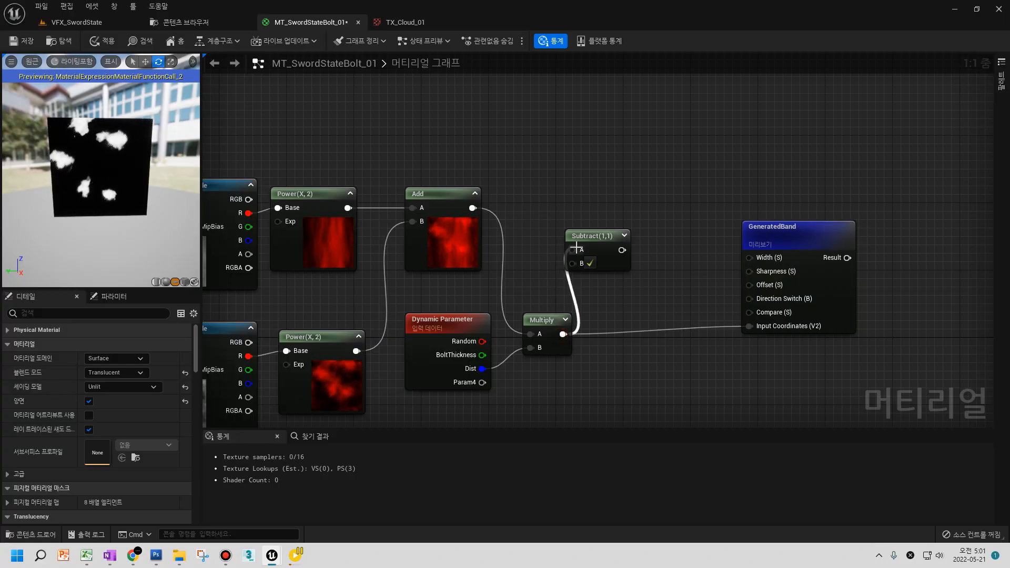
- Connect the Multiply output to the Subtract node's A input and move Subtract below the wire to GeneratedBand
{"action": "left_click_drag", "start_coordinate": [575, 251], "coordinate": [575, 251]}
{"action": "left_click_drag", "start_coordinate": [589, 236], "coordinate": [627, 253]}
{"action": "left_click_drag", "start_coordinate": [439, 412], "coordinate": [568, 309]}
{"action": "left_click_drag", "start_coordinate": [629, 255], "coordinate": [658, 344]}
{"action": "right_click_drag", "start_coordinate": [658, 344], "coordinate": [646, 271]}
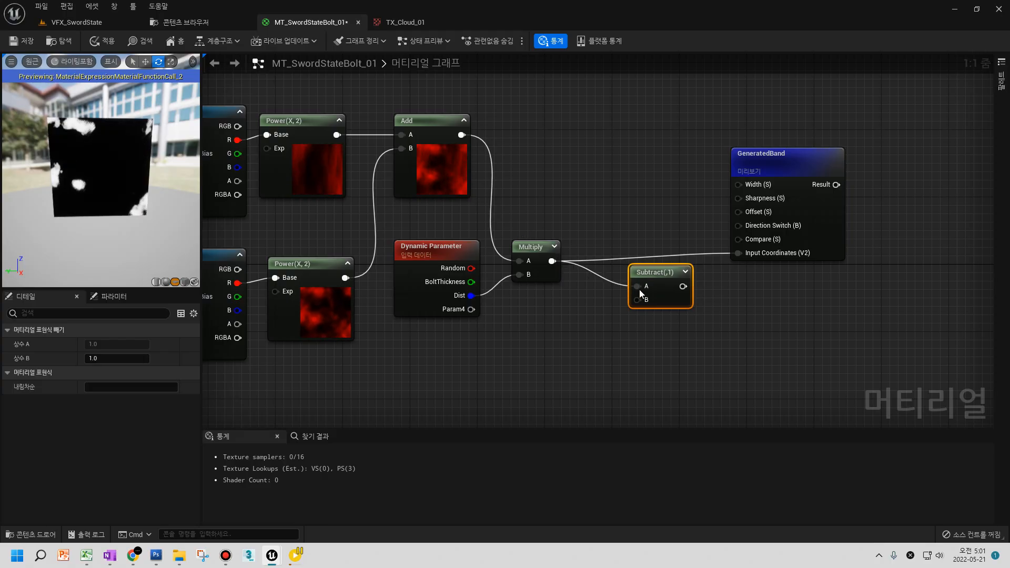
- Add a TexCoord node below Multiply and connect its output to the Subtract node's B input
{"action": "left_click", "coordinate": [538, 332]}
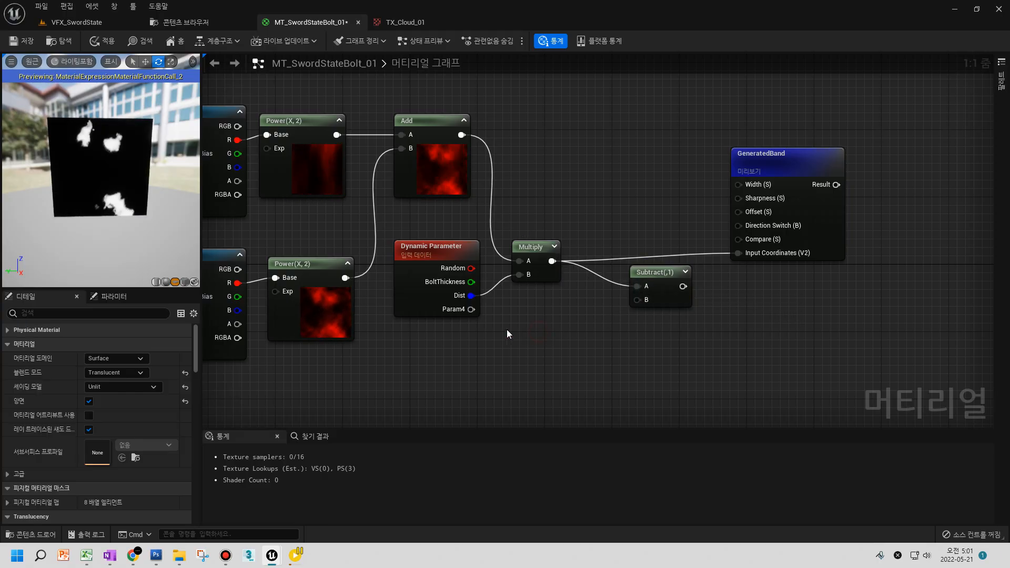
{"action": "left_click", "coordinate": [494, 335]}
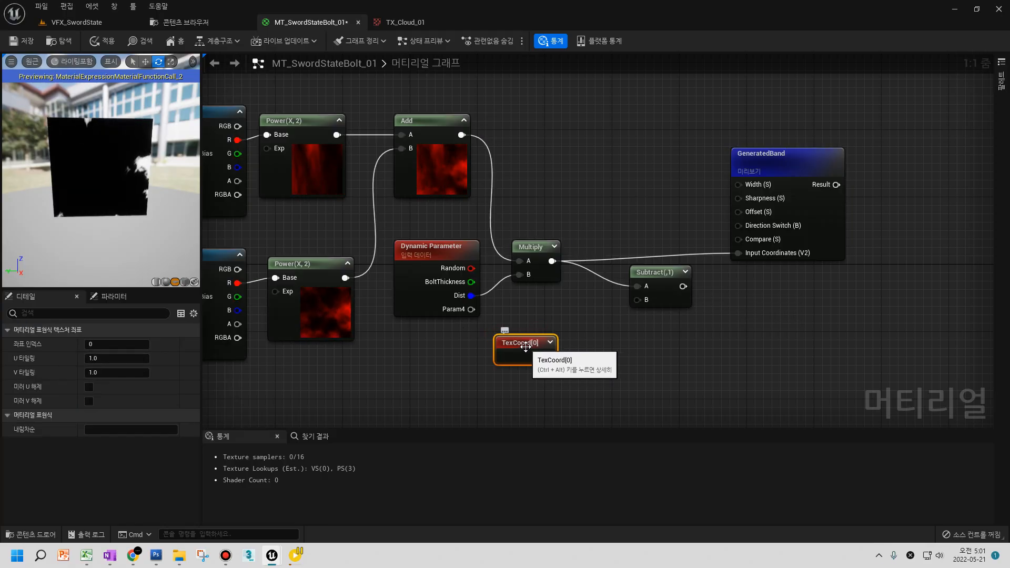
{"action": "left_click_drag", "start_coordinate": [525, 347], "coordinate": [533, 312]}
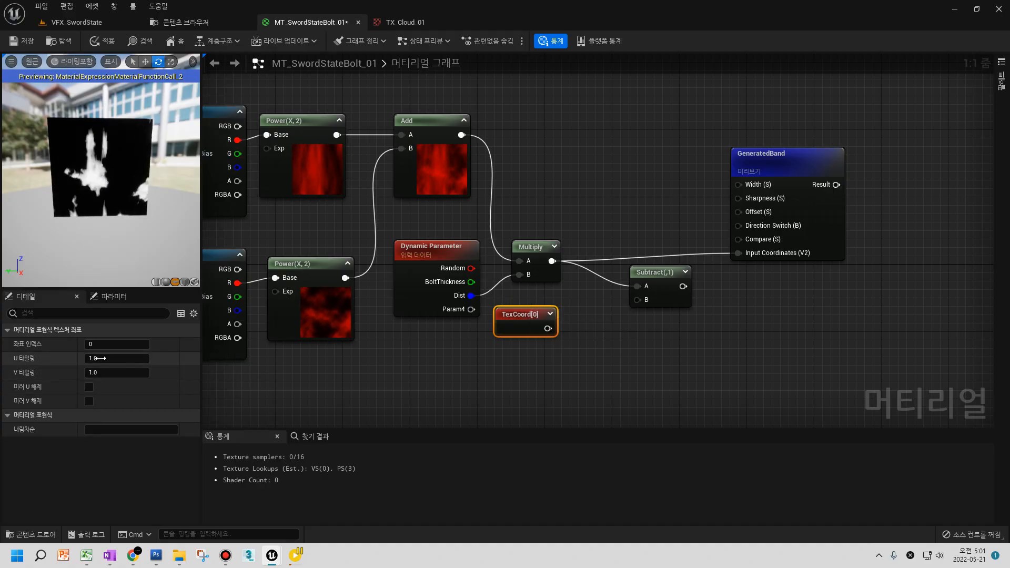
{"action": "left_click_drag", "start_coordinate": [631, 305], "coordinate": [637, 299]}
{"action": "left_click", "coordinate": [675, 271]}
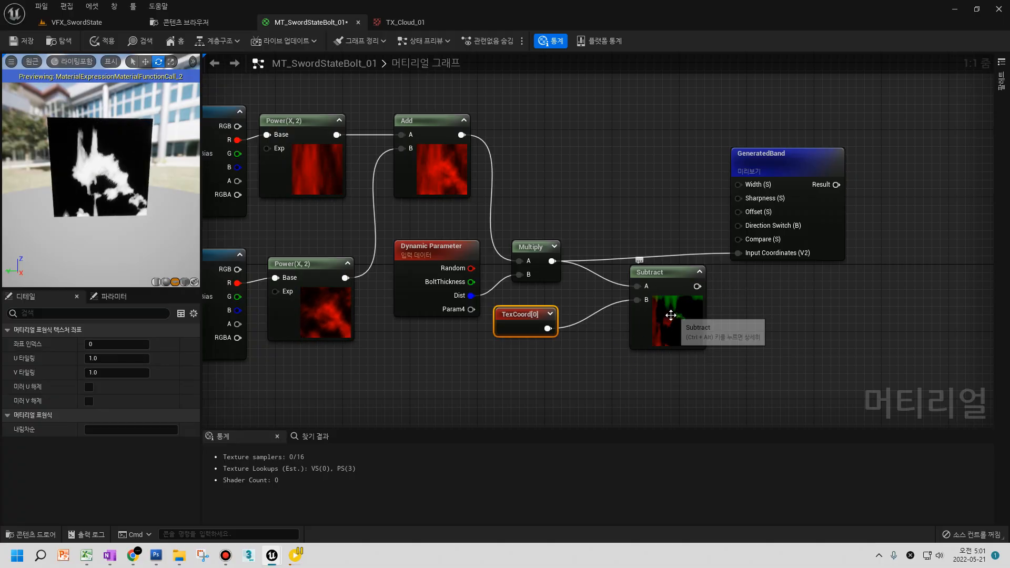
- Expand the TexCoord node's preview, place it beneath the Dynamic Parameter, and reposition the Subtract node
{"action": "left_click_drag", "start_coordinate": [683, 328], "coordinate": [666, 336]}
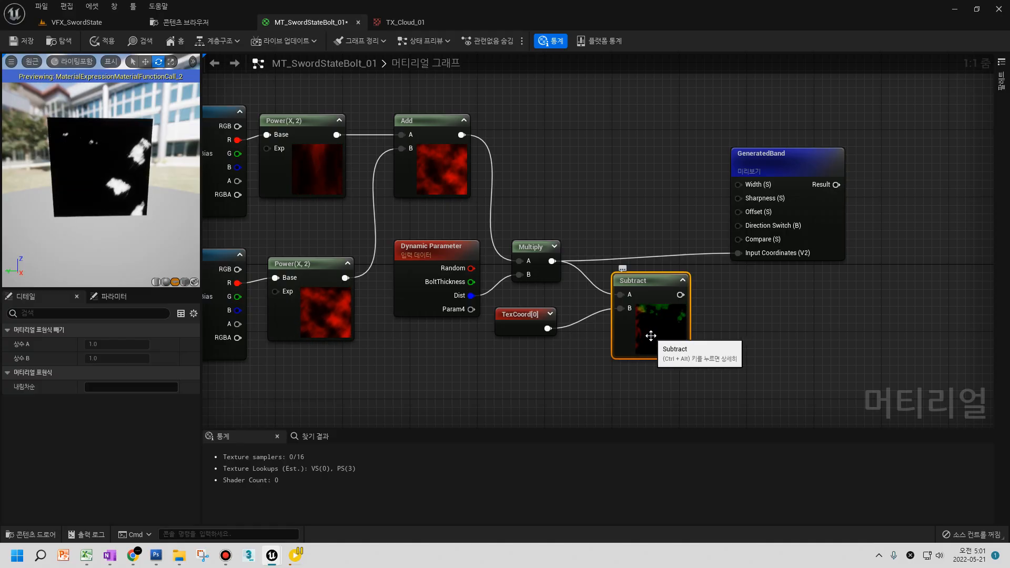
{"action": "left_click", "coordinate": [550, 314]}
{"action": "left_click_drag", "start_coordinate": [529, 326], "coordinate": [436, 350]}
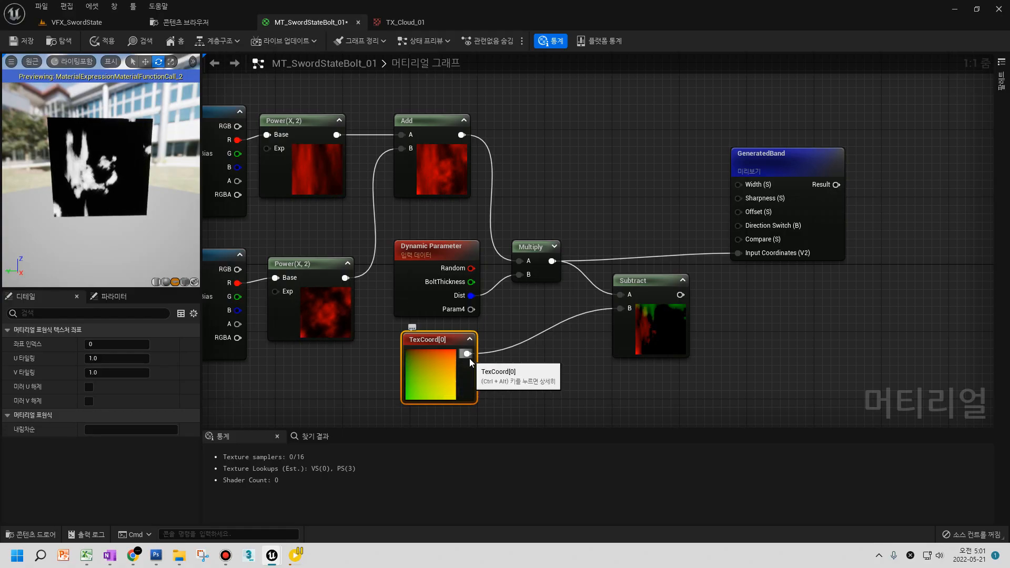
{"action": "left_click_drag", "start_coordinate": [649, 337], "coordinate": [674, 336]}
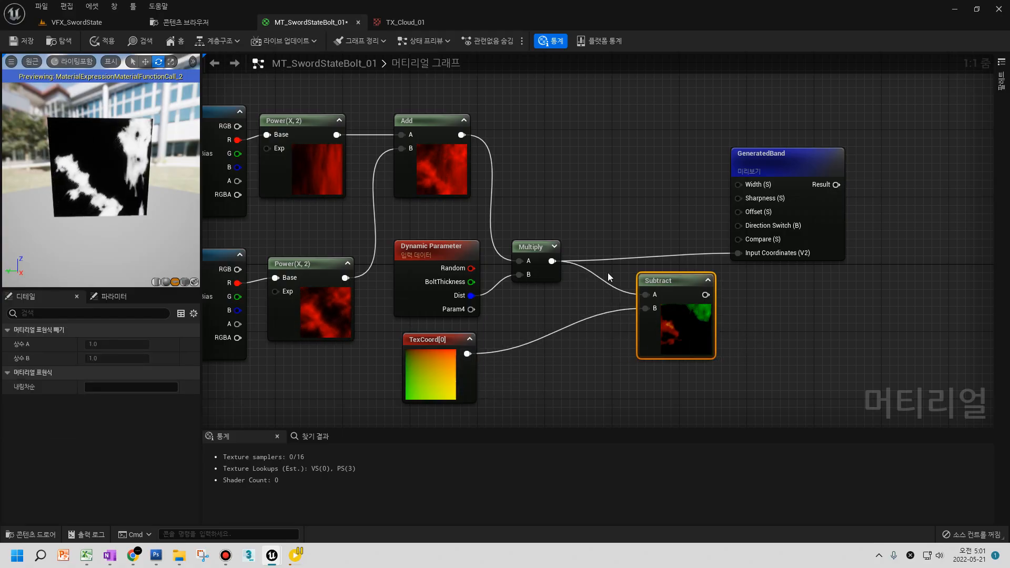
- Create a component mask from the TexCoord output and limit it to the R channel
{"action": "left_click_drag", "start_coordinate": [467, 353], "coordinate": [543, 185]}
{"action": "type", "text": "mask"}
{"action": "left_click", "coordinate": [575, 281]}
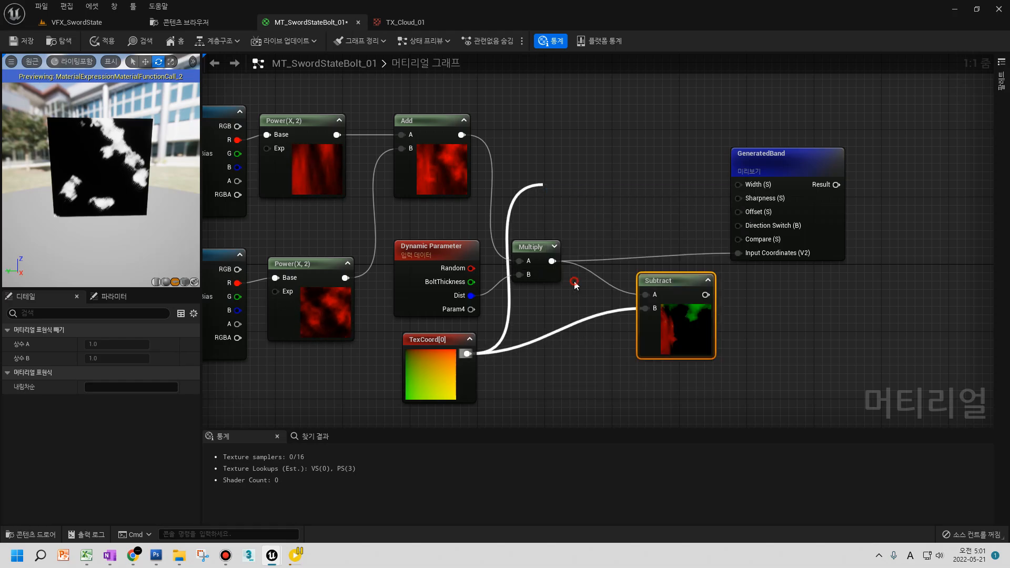
{"action": "left_click", "coordinate": [598, 194]}
{"action": "left_click_drag", "start_coordinate": [552, 215], "coordinate": [529, 142]}
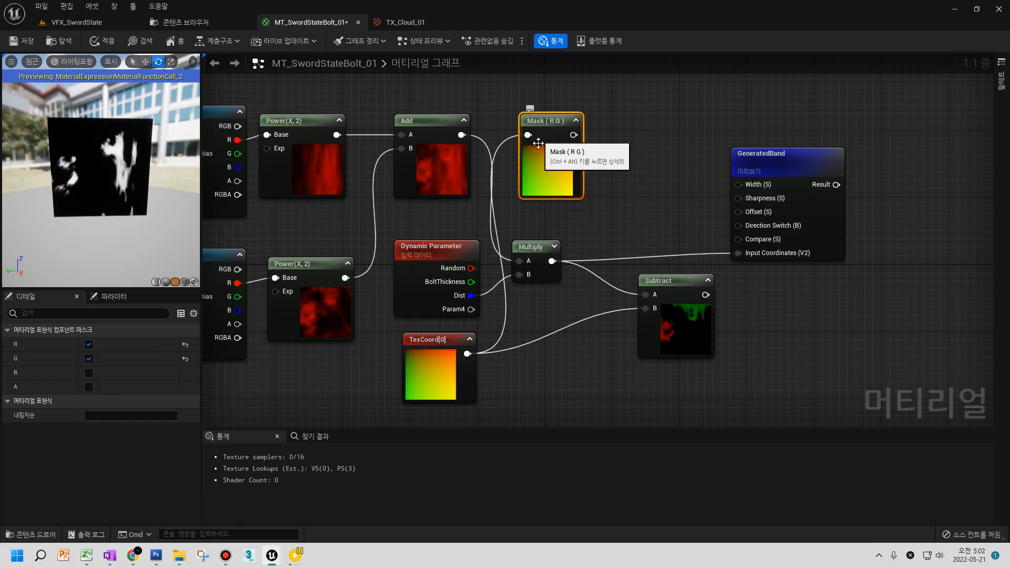
{"action": "left_click", "coordinate": [89, 358]}
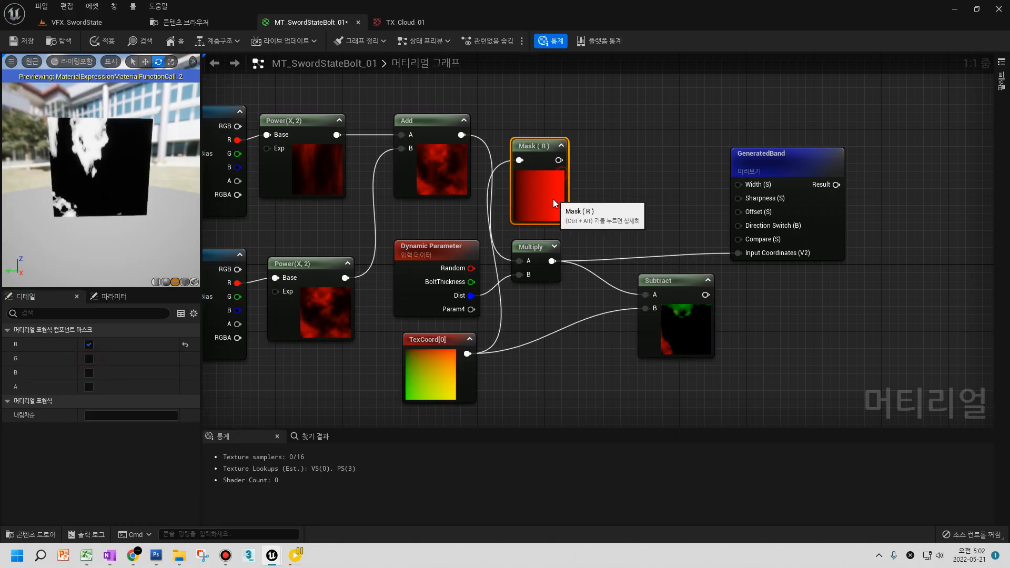
- Move the Mask (R) node above the Add node that combines the two Power results
{"action": "left_click_drag", "start_coordinate": [554, 195], "coordinate": [418, 108]}
{"action": "right_click_drag", "start_coordinate": [551, 156], "coordinate": [544, 218]}
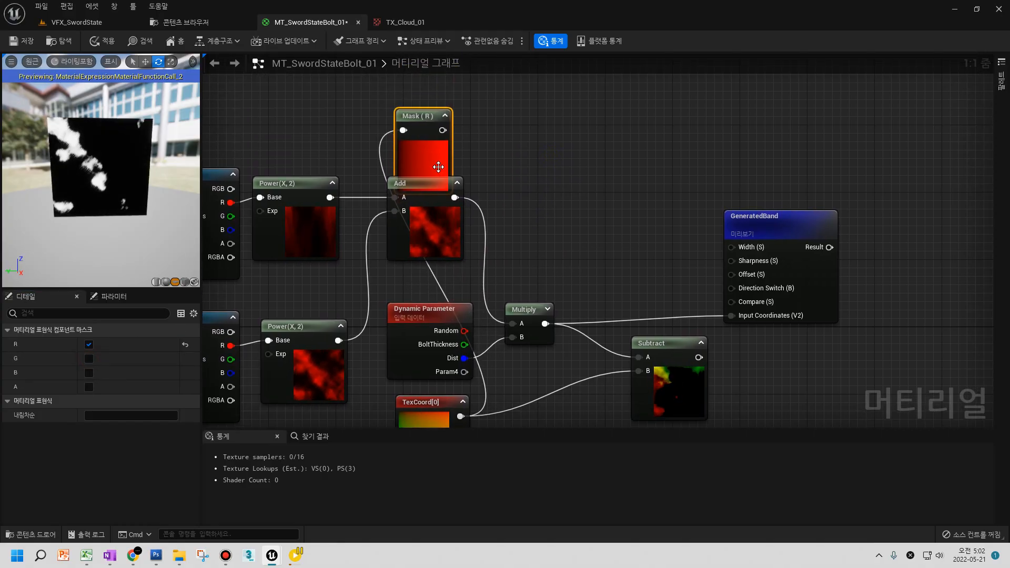
{"action": "left_click_drag", "start_coordinate": [440, 165], "coordinate": [438, 133]}
{"action": "left_click", "coordinate": [487, 145]}
- Duplicate the Subtract node beside Mask (R), connecting Mask (R) to its A input and the Add output to B
{"action": "left_click", "coordinate": [657, 362]}
{"action": "key", "text": "ctrl+c"}
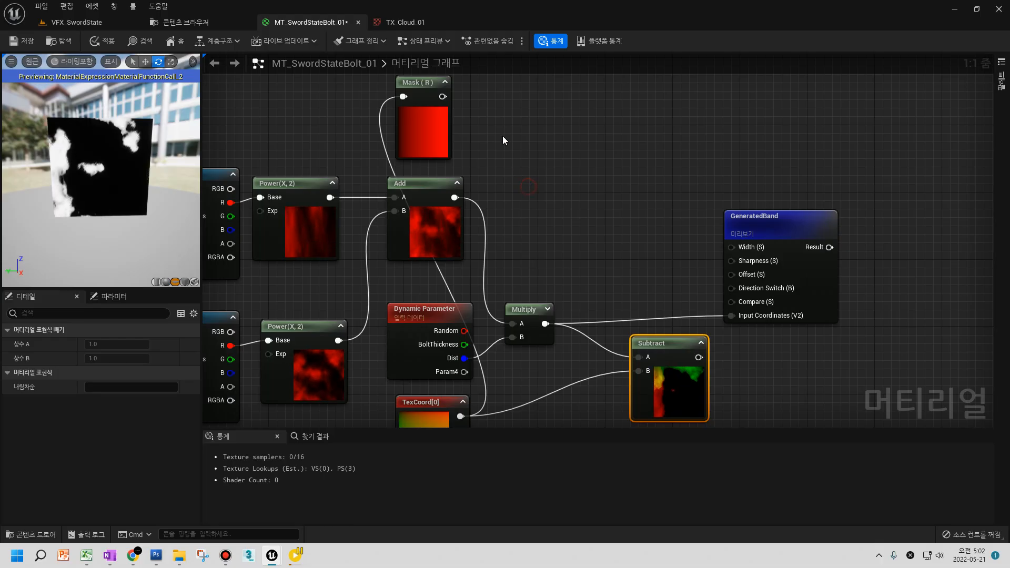
{"action": "key", "text": "ctrl+v"}
{"action": "left_click_drag", "start_coordinate": [518, 158], "coordinate": [517, 157]}
{"action": "left_click_drag", "start_coordinate": [454, 198], "coordinate": [569, 197]}
{"action": "right_click", "coordinate": [569, 197]}
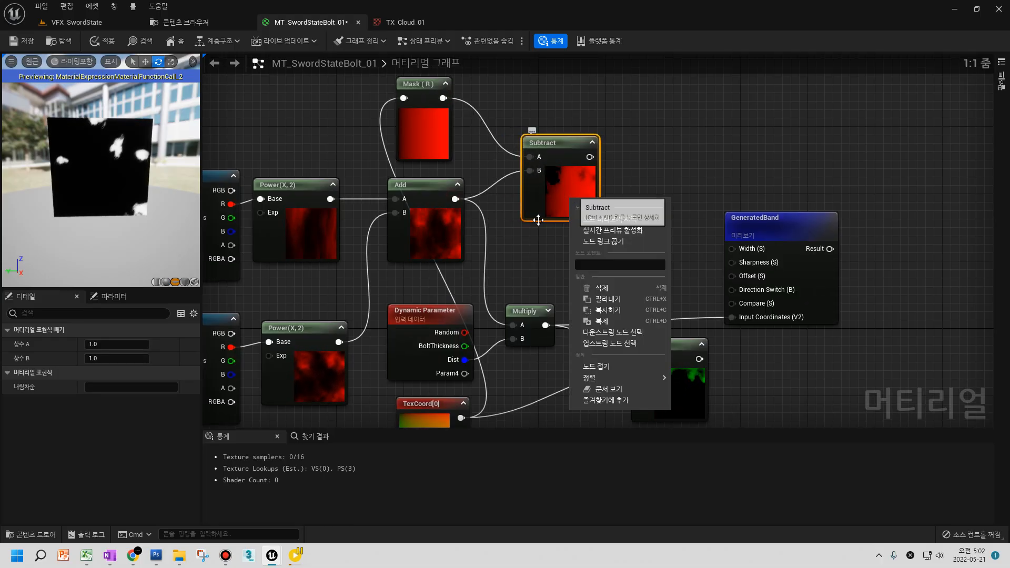
{"action": "left_click", "coordinate": [565, 198]}
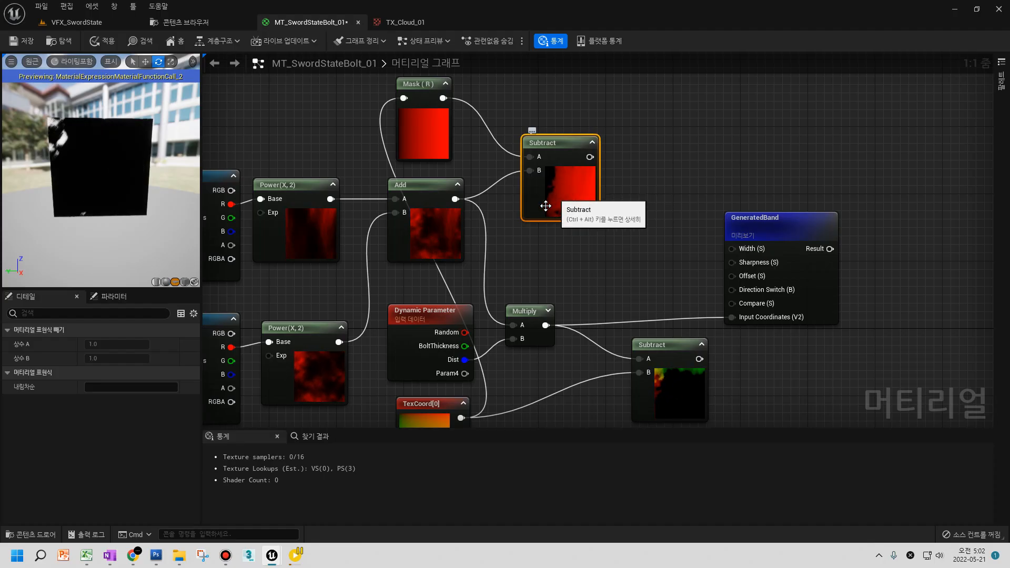
- Move the Mask (R) Subtract node further from its sources and swap its inputs, with Add on A and Mask (R) on B
{"action": "left_click_drag", "start_coordinate": [545, 207], "coordinate": [587, 205]}
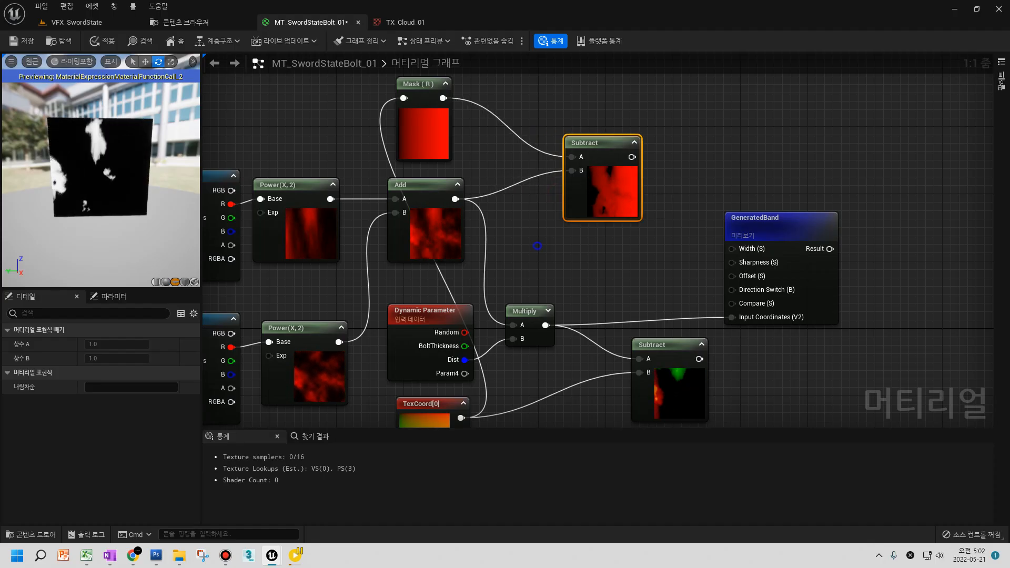
{"action": "right_click_drag", "start_coordinate": [536, 246], "coordinate": [532, 240]}
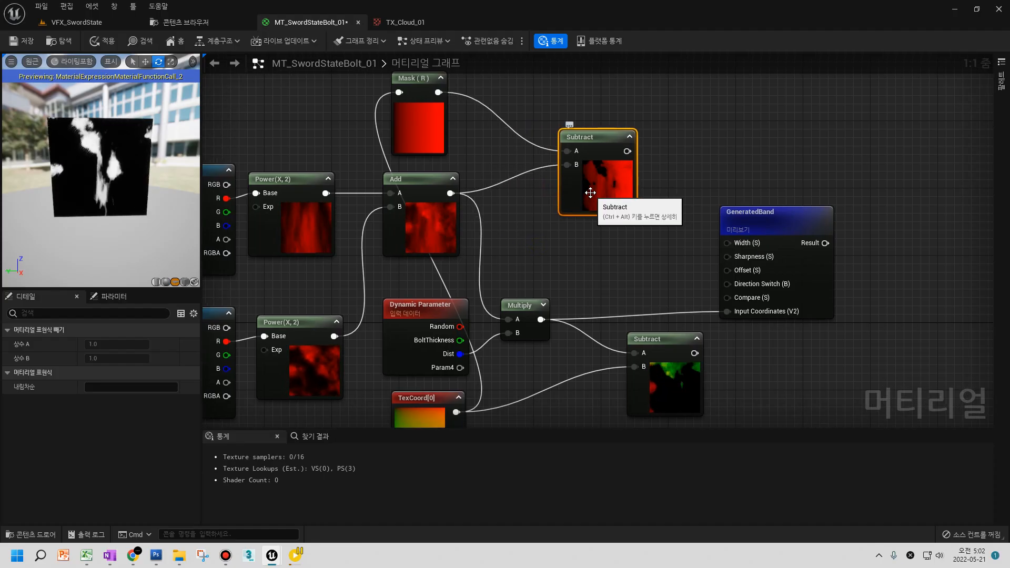
{"action": "left_click_drag", "start_coordinate": [451, 193], "coordinate": [566, 151]}
{"action": "left_click_drag", "start_coordinate": [438, 92], "coordinate": [573, 169]}
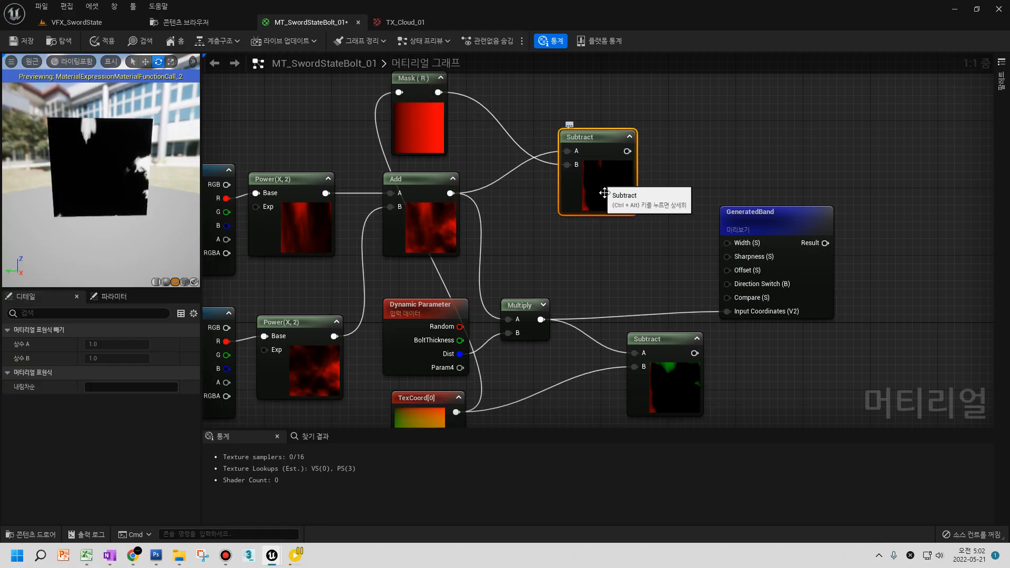
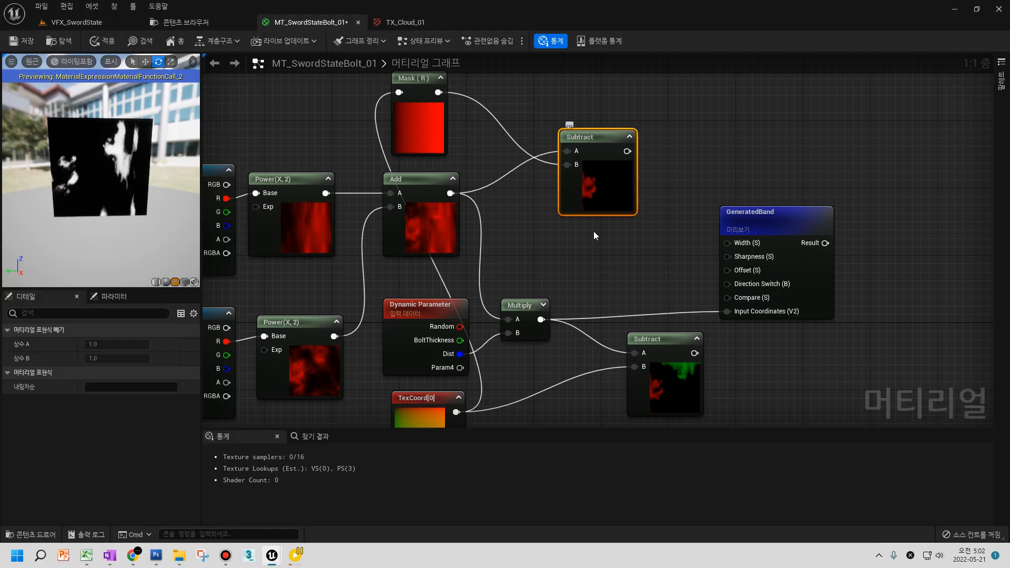
- Swap the upper Subtract node's inputs back, with Mask (R) on A and Add on B
{"action": "right_click_drag", "start_coordinate": [623, 338], "coordinate": [626, 309]}
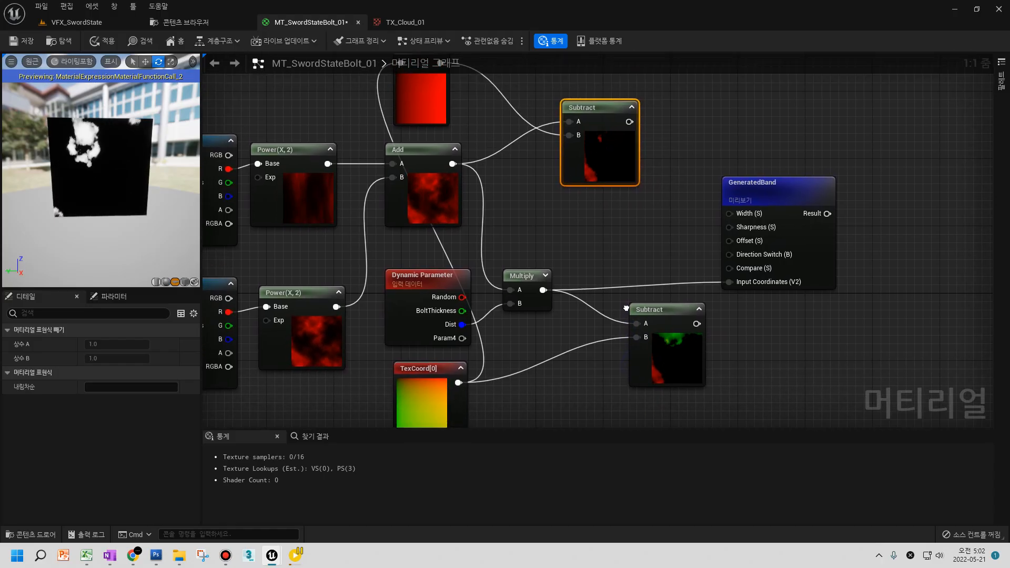
{"action": "right_click_drag", "start_coordinate": [464, 158], "coordinate": [483, 233]}
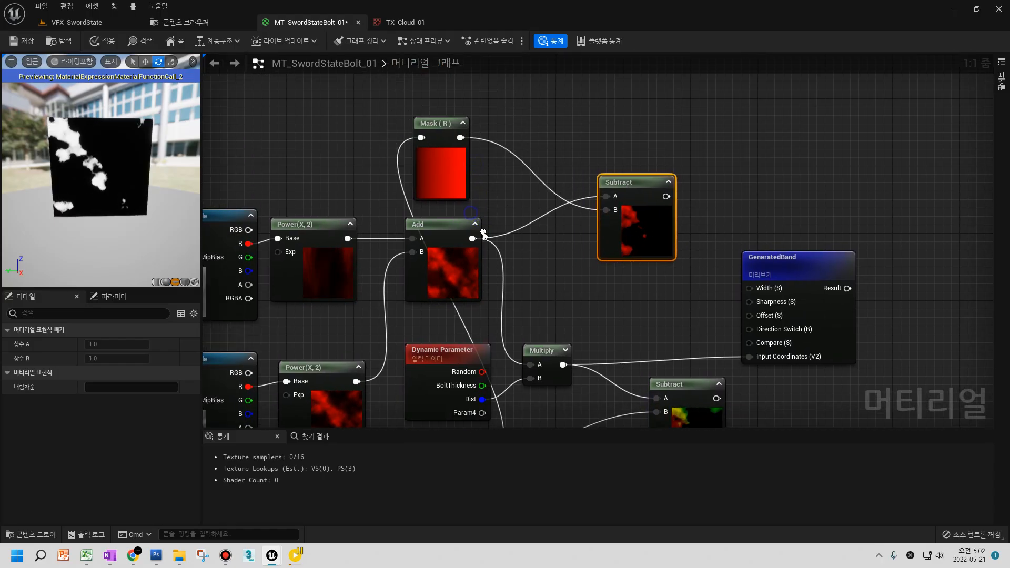
{"action": "left_click_drag", "start_coordinate": [472, 238], "coordinate": [607, 209]}
{"action": "left_click_drag", "start_coordinate": [461, 137], "coordinate": [607, 197]}
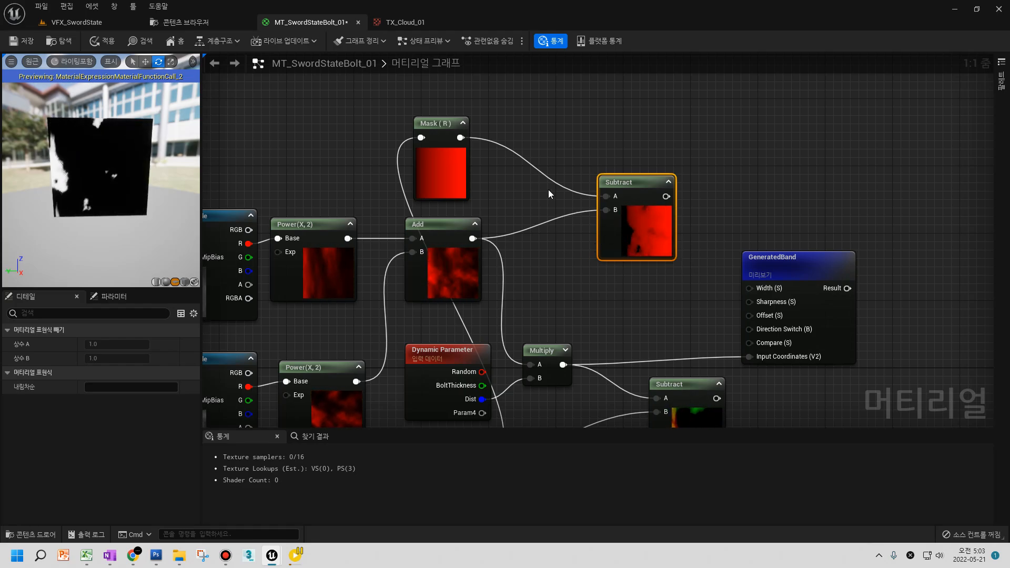
- Rearrange the Mask (R) and Subtract nodes above the Add node and place a duplicate of the pair above them
{"action": "right_click_drag", "start_coordinate": [474, 200], "coordinate": [463, 180]}
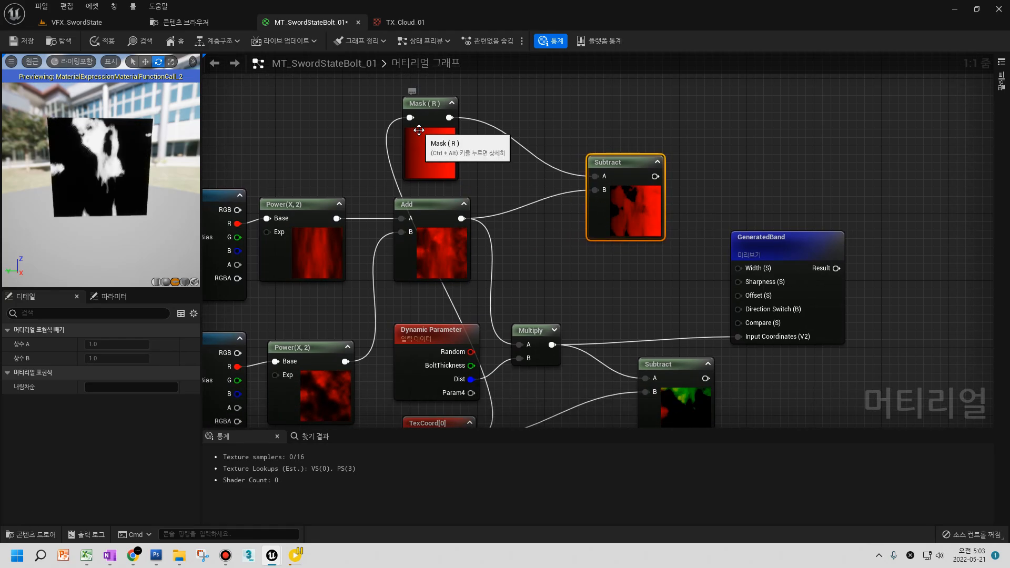
{"action": "left_click_drag", "start_coordinate": [418, 130], "coordinate": [458, 96]}
{"action": "right_click_drag", "start_coordinate": [616, 213], "coordinate": [608, 286]}
{"action": "left_click_drag", "start_coordinate": [608, 286], "coordinate": [589, 279]}
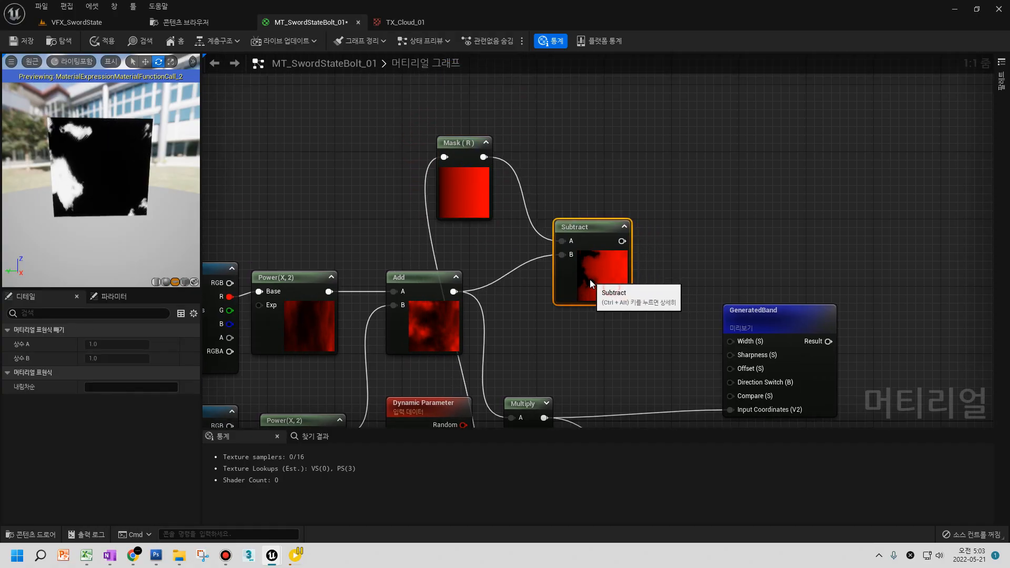
{"action": "left_click_drag", "start_coordinate": [595, 166], "coordinate": [489, 238]}
{"action": "right_click_drag", "start_coordinate": [499, 225], "coordinate": [505, 303]}
{"action": "key", "text": "ctrl+c"}
{"action": "left_click", "coordinate": [504, 110]}
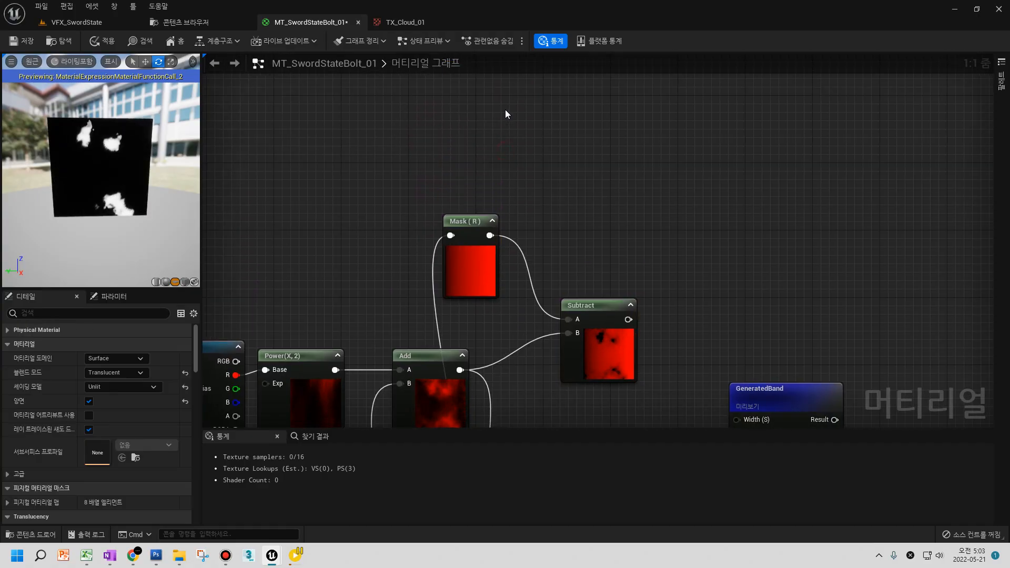
{"action": "key", "text": "ctrl+v"}
{"action": "left_click_drag", "start_coordinate": [475, 132], "coordinate": [499, 171]}
- Connect the TexCoord output to the duplicated mask, limit it to the G channel, and align it above Mask (R)
{"action": "right_click_drag", "start_coordinate": [489, 402], "coordinate": [466, 252]}
{"action": "scroll", "coordinate": [467, 251], "scroll_direction": "down", "scroll_amount": 2}
{"action": "left_click_drag", "start_coordinate": [451, 392], "coordinate": [459, 306]}
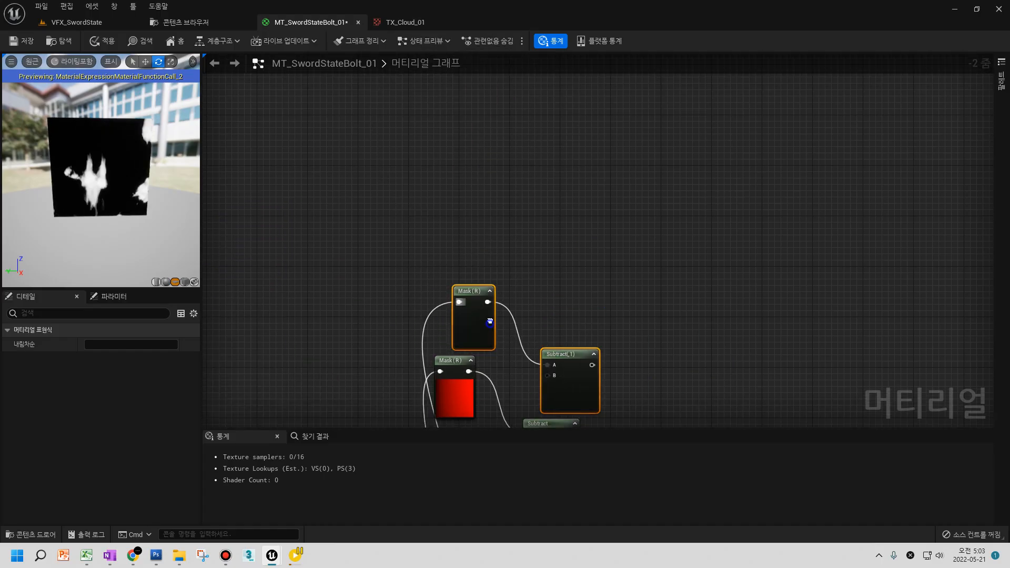
{"action": "right_click_drag", "start_coordinate": [489, 322], "coordinate": [481, 204]}
{"action": "scroll", "coordinate": [481, 205], "scroll_direction": "up", "scroll_amount": 2}
{"action": "left_click", "coordinate": [511, 256]}
{"action": "left_click", "coordinate": [453, 218]}
{"action": "left_click", "coordinate": [89, 358]}
{"action": "left_click_drag", "start_coordinate": [464, 237], "coordinate": [446, 238]}
- Connect the Add output to A of both upper Subtract nodes, with Mask (R) and Mask (G) on their respective B inputs
{"action": "right_click_drag", "start_coordinate": [440, 417], "coordinate": [395, 301]}
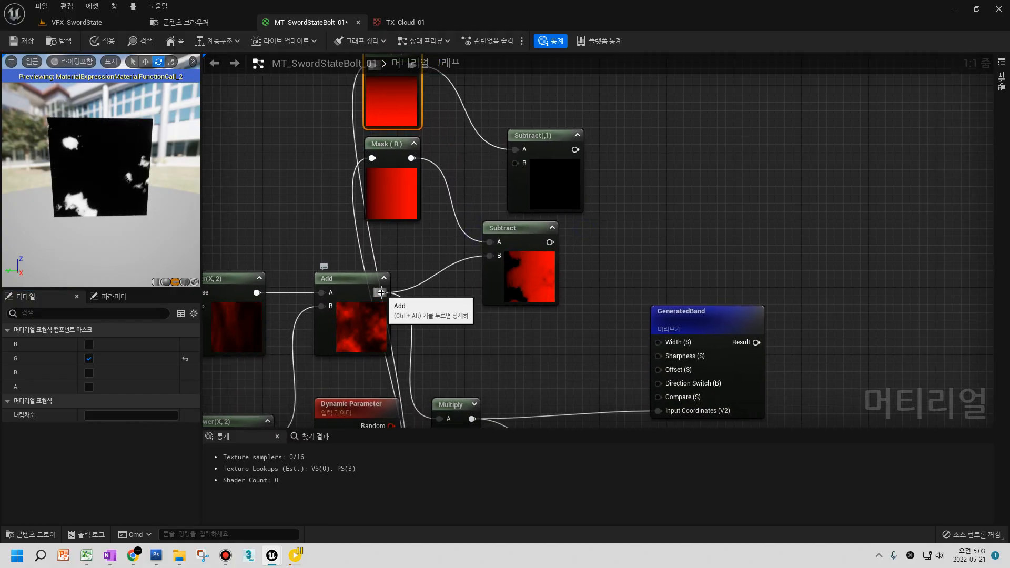
{"action": "left_click_drag", "start_coordinate": [410, 159], "coordinate": [490, 256]}
{"action": "left_click_drag", "start_coordinate": [382, 293], "coordinate": [490, 242]}
{"action": "left_click_drag", "start_coordinate": [381, 293], "coordinate": [514, 150]}
{"action": "right_click_drag", "start_coordinate": [468, 98], "coordinate": [455, 172]}
{"action": "left_click_drag", "start_coordinate": [400, 143], "coordinate": [507, 238]}
{"action": "left_click_drag", "start_coordinate": [544, 253], "coordinate": [511, 253]}
- Create an Append node with the Mask (G) Subtract on A and the Mask (R) Subtract on B, and place it near GeneratedBand
{"action": "right_click_drag", "start_coordinate": [512, 252], "coordinate": [500, 242]}
{"action": "left_click_drag", "start_coordinate": [514, 214], "coordinate": [582, 253]}
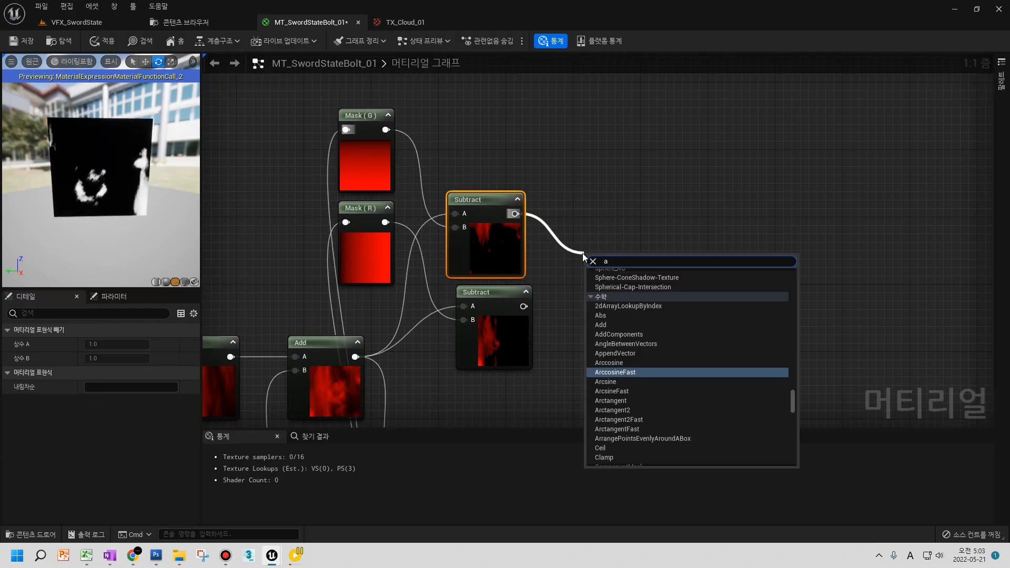
{"action": "type", "text": "app"}
{"action": "key", "text": "Return"}
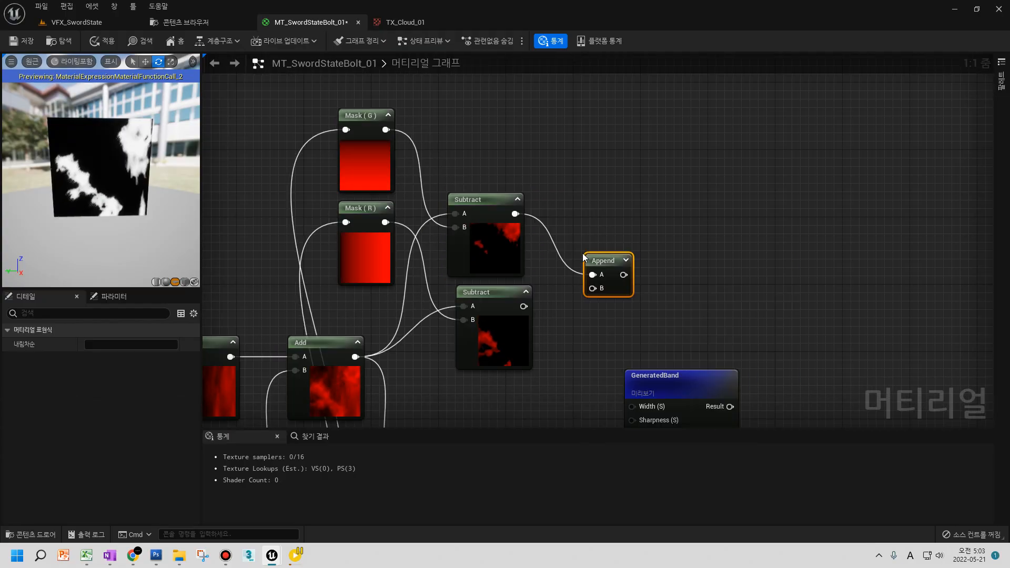
{"action": "left_click_drag", "start_coordinate": [523, 306], "coordinate": [593, 288]}
{"action": "right_click_drag", "start_coordinate": [609, 329], "coordinate": [615, 163]}
{"action": "left_click_drag", "start_coordinate": [614, 163], "coordinate": [589, 215]}
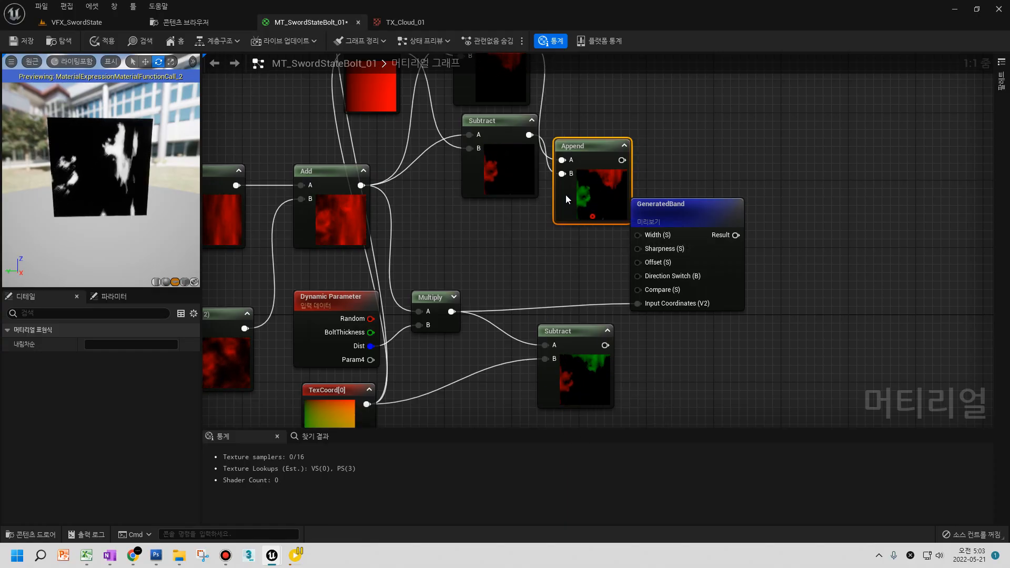
- Delete both mask nodes, their two Subtract nodes and the Append node
{"action": "scroll", "coordinate": [573, 200], "scroll_direction": "down", "scroll_amount": 5}
{"action": "left_click_drag", "start_coordinate": [464, 213], "coordinate": [463, 215]}
{"action": "key", "text": "Delete"}
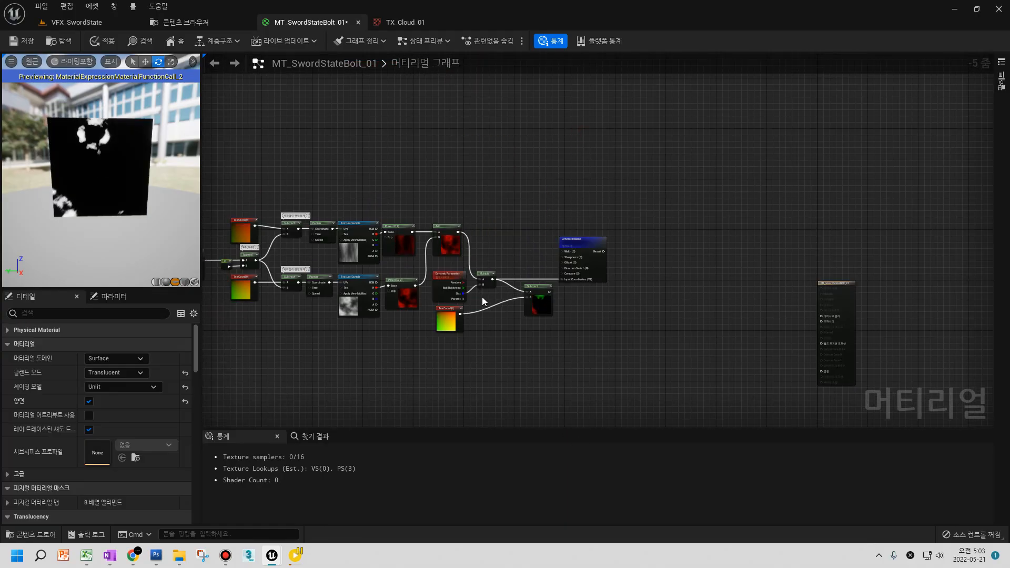
- Move the remaining Subtract node beside TexCoord and connect its output to GeneratedBand's Input Coordinates
{"action": "scroll", "coordinate": [533, 317], "scroll_direction": "up", "scroll_amount": 4}
{"action": "left_click_drag", "start_coordinate": [544, 297], "coordinate": [496, 321]}
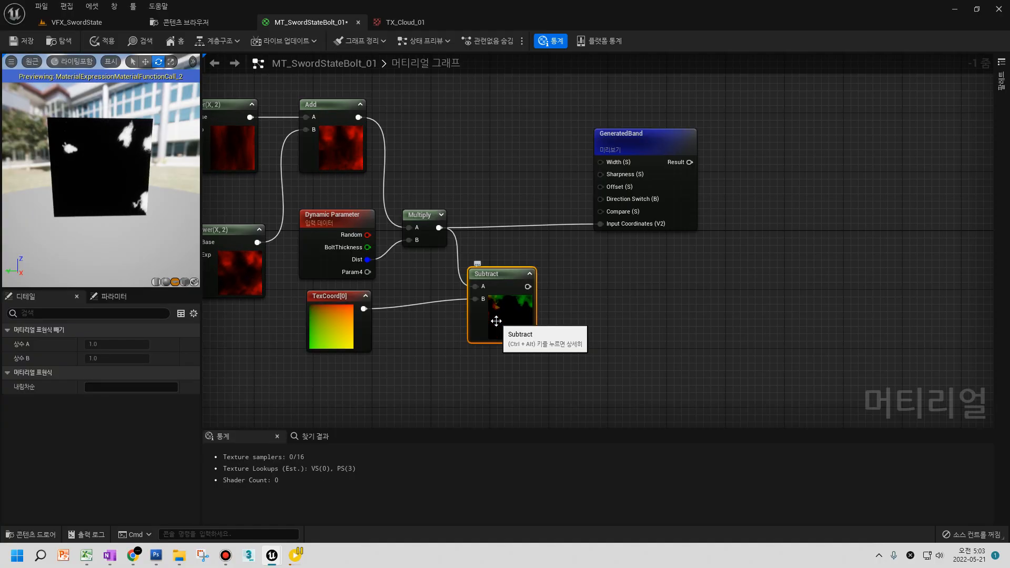
{"action": "scroll", "coordinate": [516, 313], "scroll_direction": "up", "scroll_amount": 1}
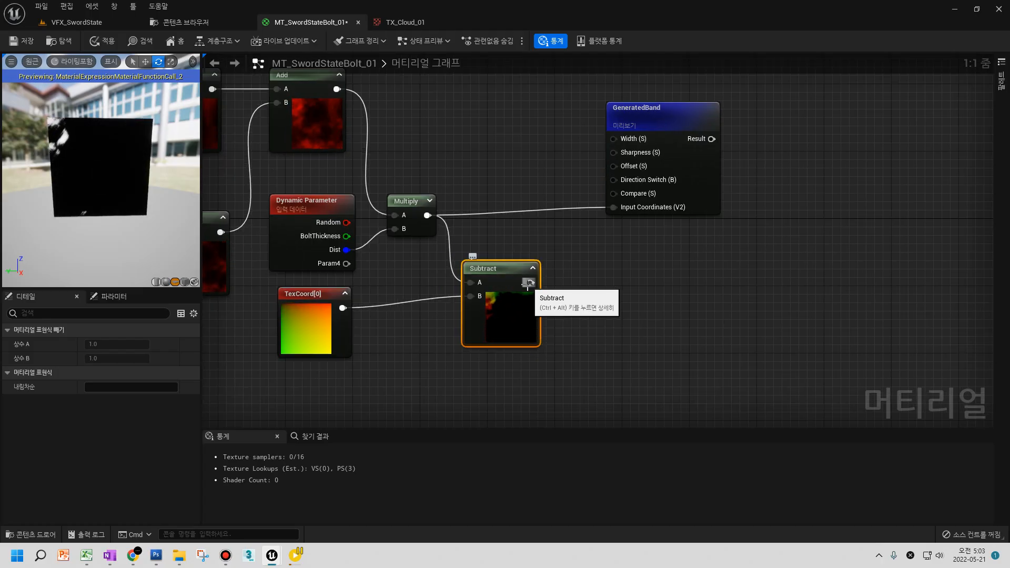
{"action": "left_click_drag", "start_coordinate": [529, 283], "coordinate": [613, 207]}
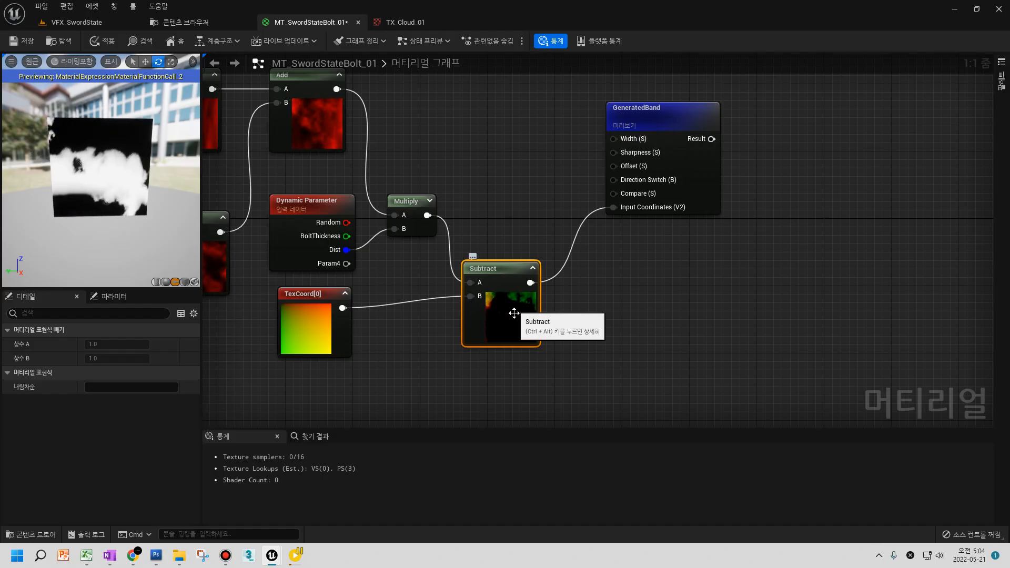
- Set the Dynamic Parameter's default B value, used for Dist, to 0.2
{"action": "right_click_drag", "start_coordinate": [317, 163], "coordinate": [371, 224]}
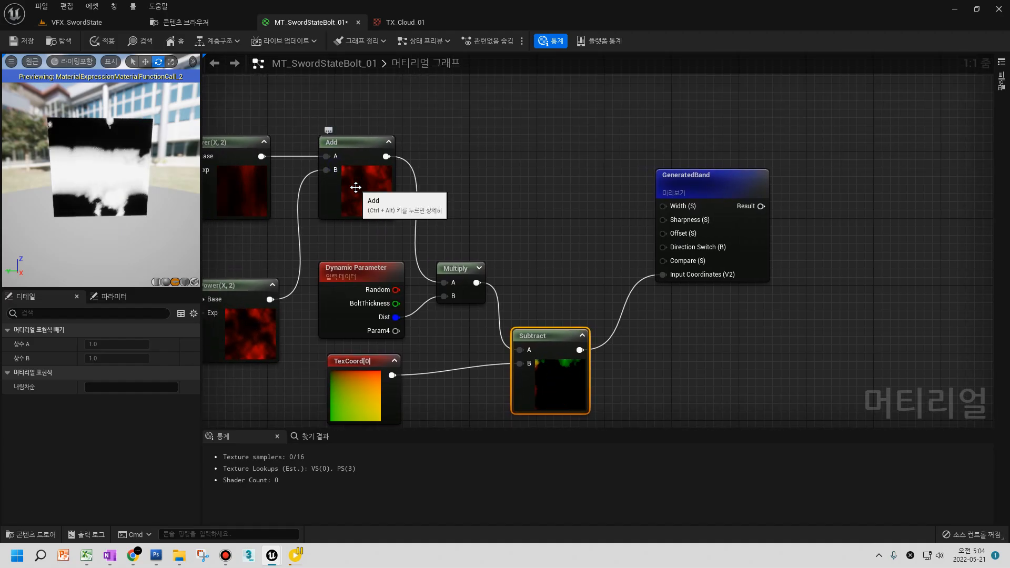
{"action": "right_click_drag", "start_coordinate": [356, 187], "coordinate": [293, 105]}
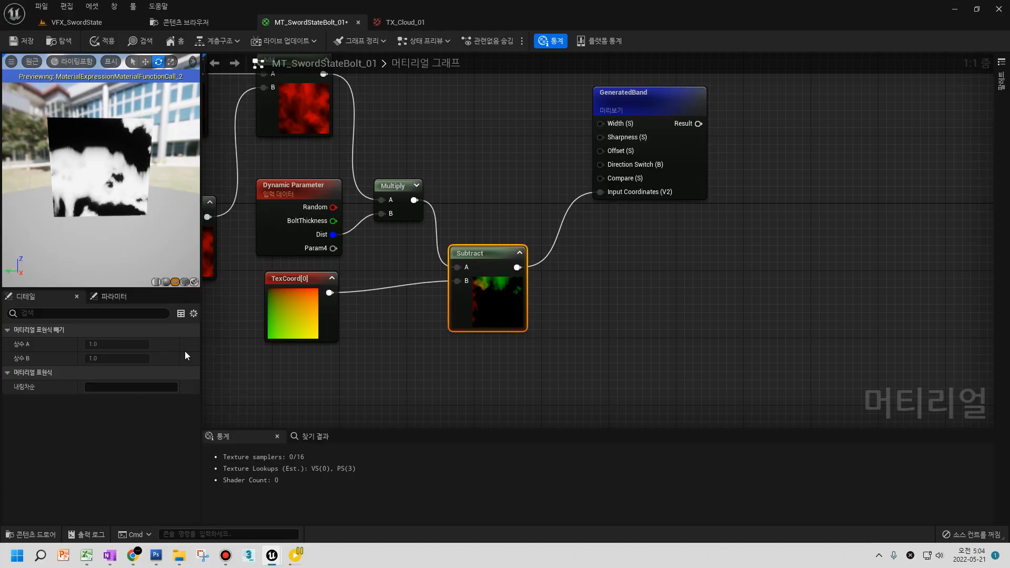
{"action": "left_click", "coordinate": [285, 207]}
{"action": "left_click", "coordinate": [116, 457]}
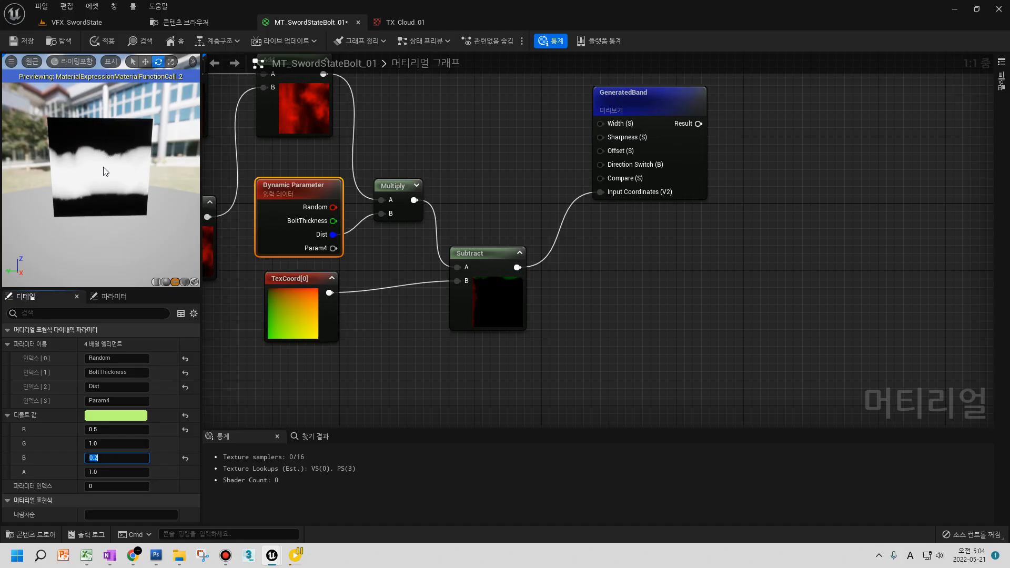
- Connect the Dynamic Parameter's BoltThickness output to GeneratedBand's Width input
{"action": "right_click_drag", "start_coordinate": [567, 144], "coordinate": [550, 211]}
{"action": "left_click_drag", "start_coordinate": [594, 166], "coordinate": [601, 183]}
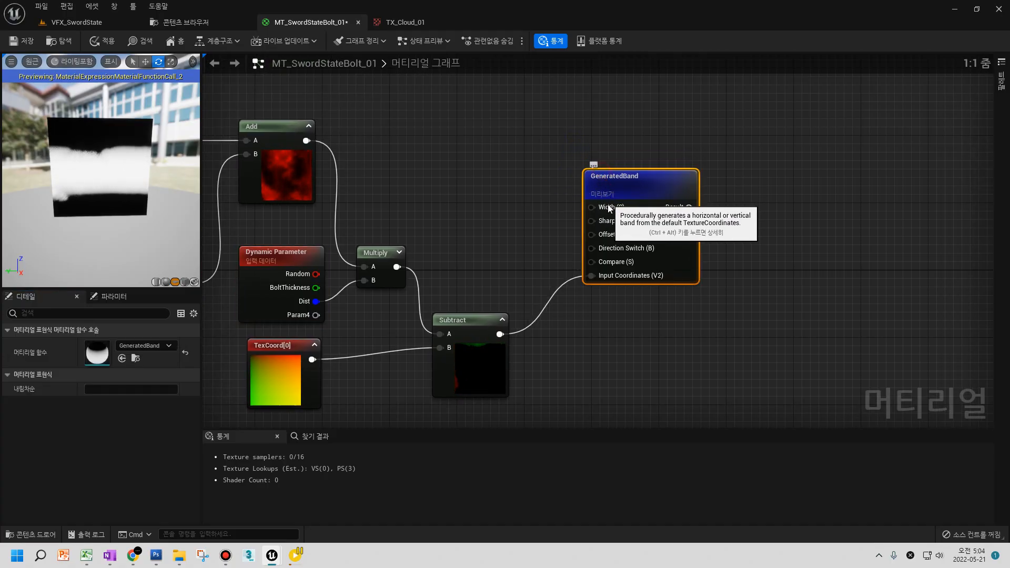
{"action": "mouse_move", "coordinate": [605, 212]}
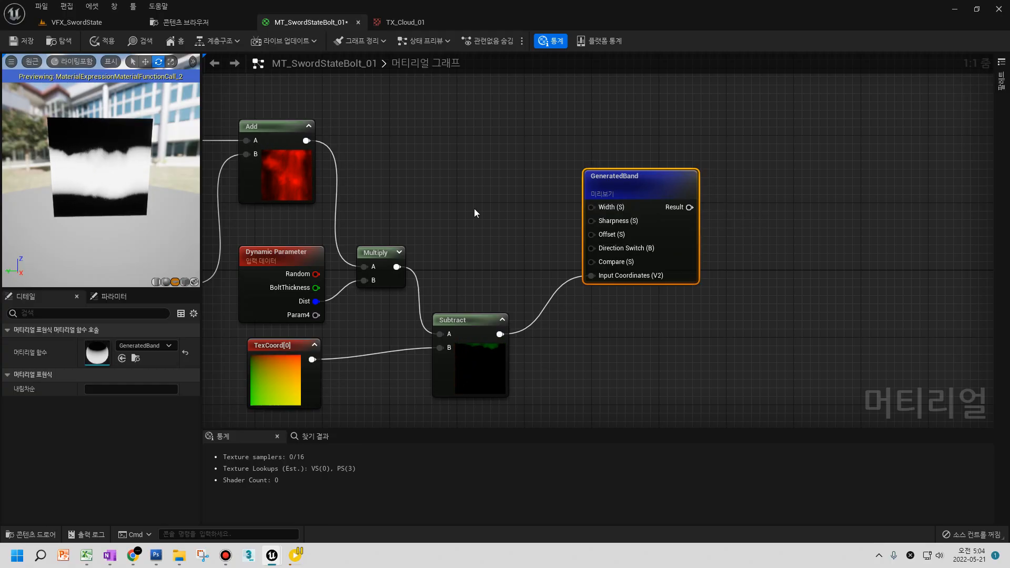
{"action": "left_click", "coordinate": [437, 205]}
{"action": "right_click_drag", "start_coordinate": [429, 206], "coordinate": [568, 216]}
{"action": "left_click_drag", "start_coordinate": [405, 293], "coordinate": [732, 216]}
{"action": "right_click_drag", "start_coordinate": [615, 243], "coordinate": [431, 248]}
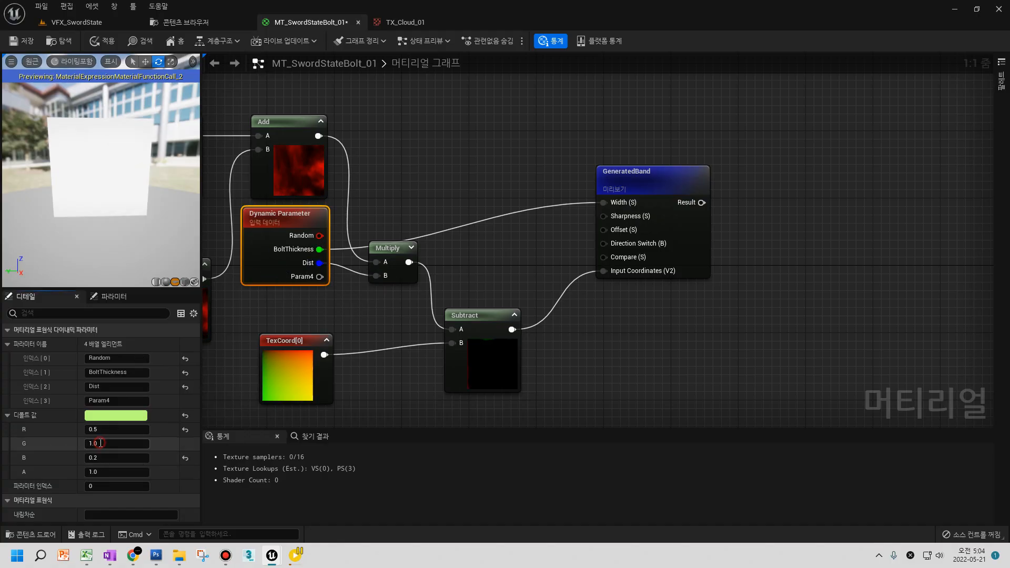
- Set the Dynamic Parameter's default G value to 0.5 and disconnect the Subtract node from GeneratedBand's Input Coordinates
{"action": "key", "text": "Return"}
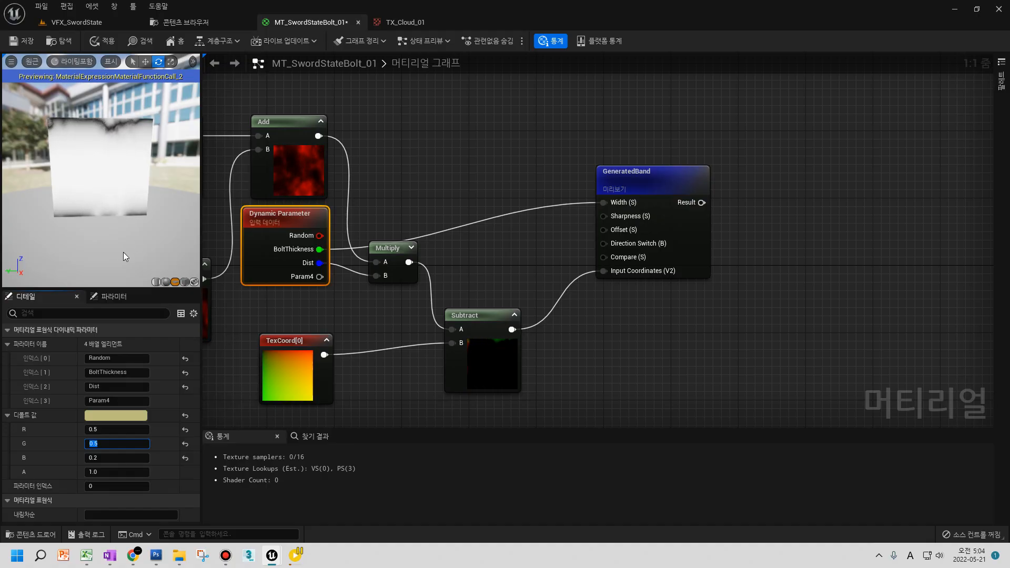
{"action": "left_click", "coordinate": [603, 271], "text": "alt"}
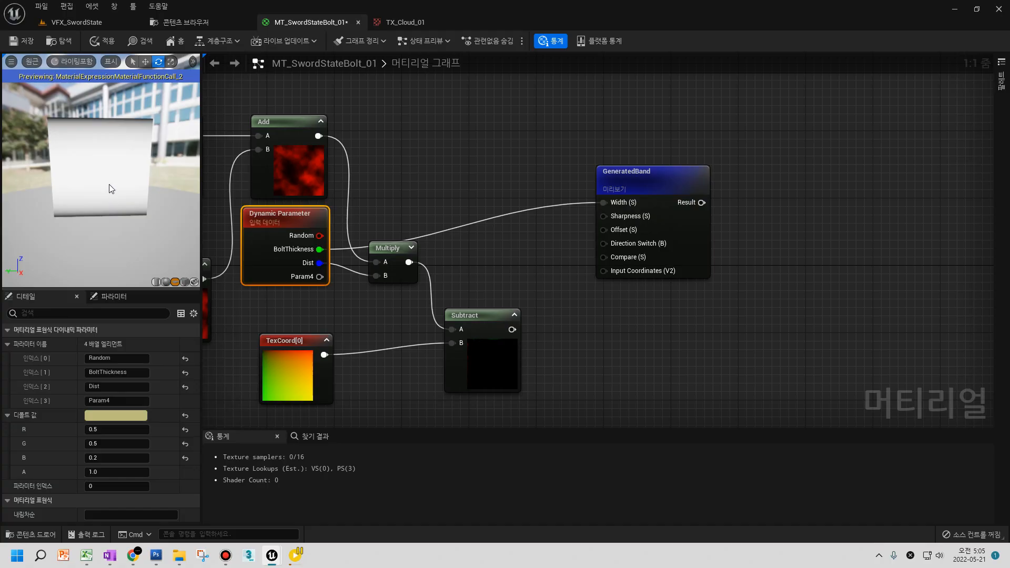
- Try a Dynamic Parameter default R value of 0.25, and set it to 0
{"action": "left_click", "coordinate": [113, 429]}
{"action": "type", "text": ".25"}
{"action": "key", "text": "Return"}
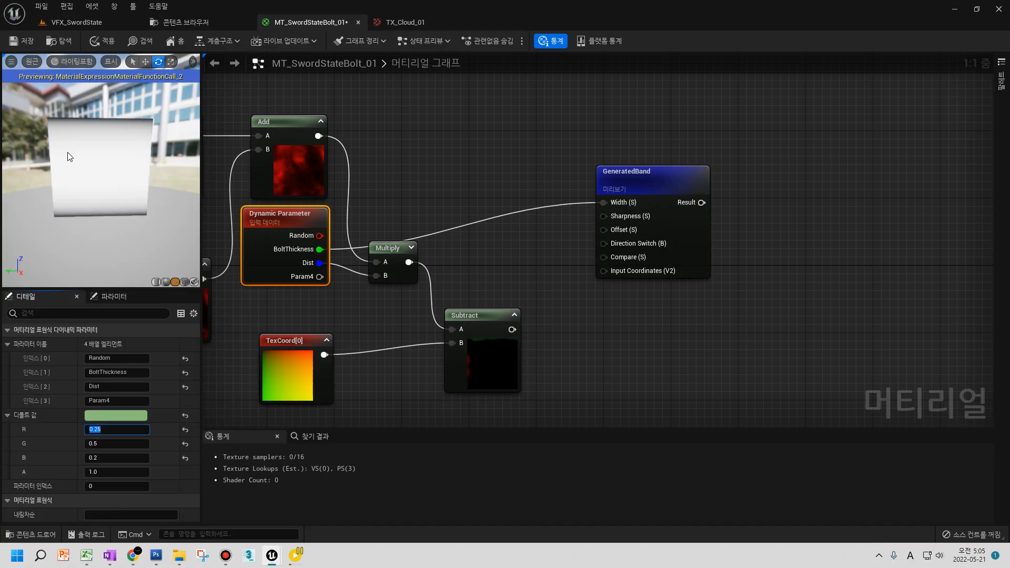
{"action": "type", "text": "0"}
{"action": "key", "text": "Return"}
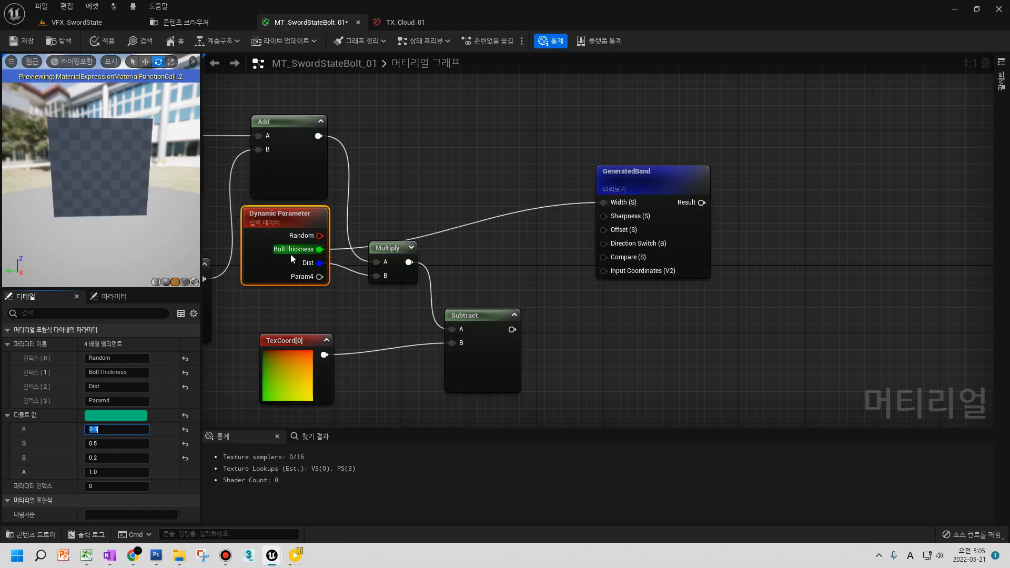
- Try default G values of 0.25 and 0.001 for the BoltThickness parameter
{"action": "left_click", "coordinate": [111, 444]}
{"action": "type", "text": ".25"}
{"action": "key", "text": "Return"}
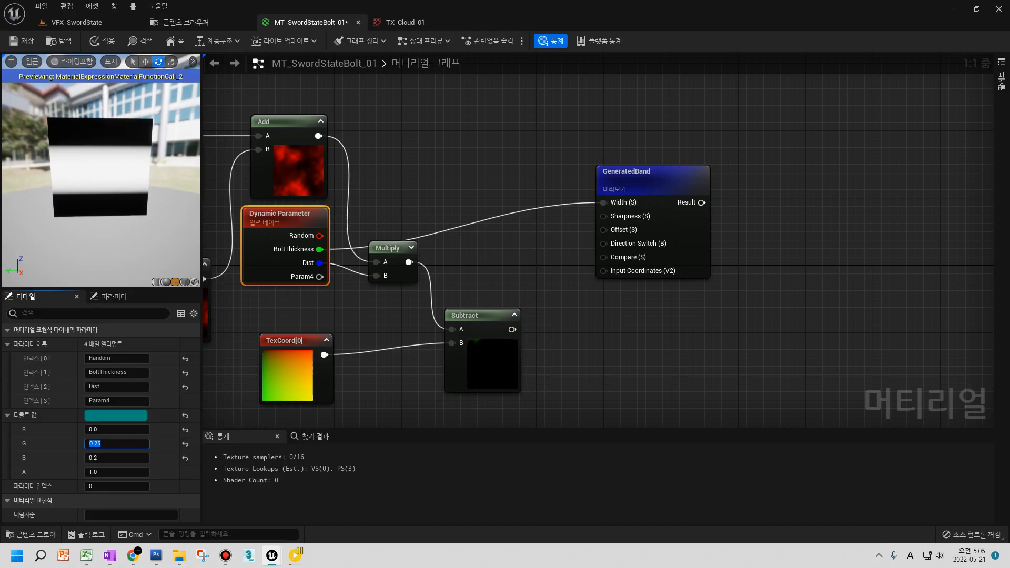
{"action": "left_click", "coordinate": [109, 444]}
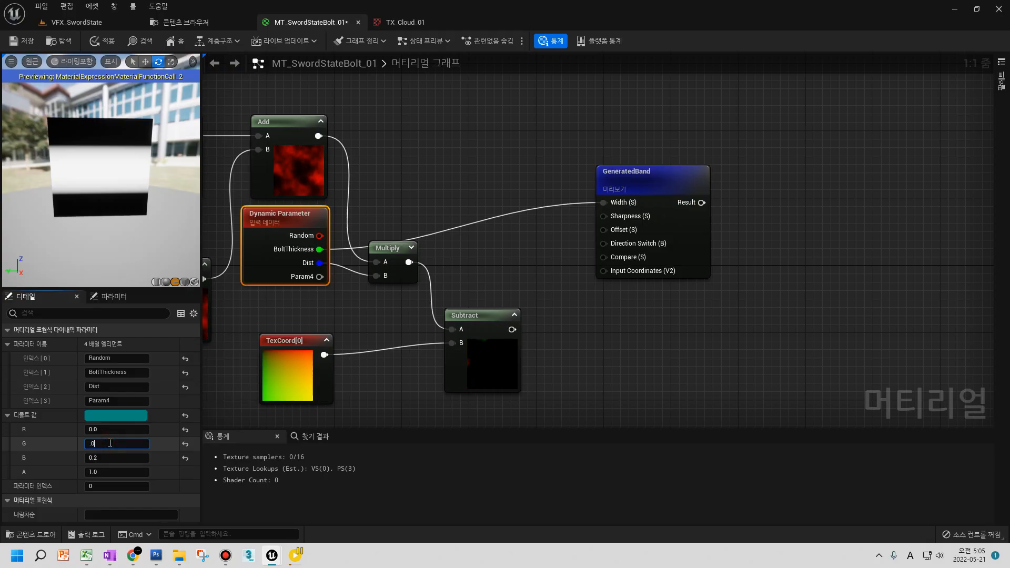
{"action": "type", "text": ".001"}
{"action": "key", "text": "Return"}
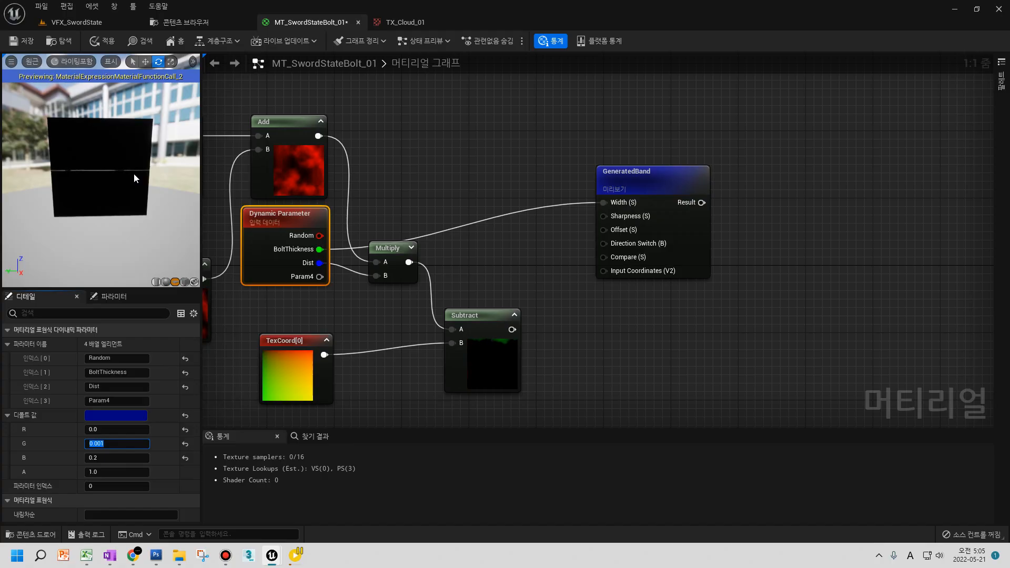
- Try default G values of 0.1, 0.05, 0.005 and 0.5 for the Dynamic Parameter's BoltThickness
{"action": "type", "text": "0.1"}
{"action": "key", "text": "Return"}
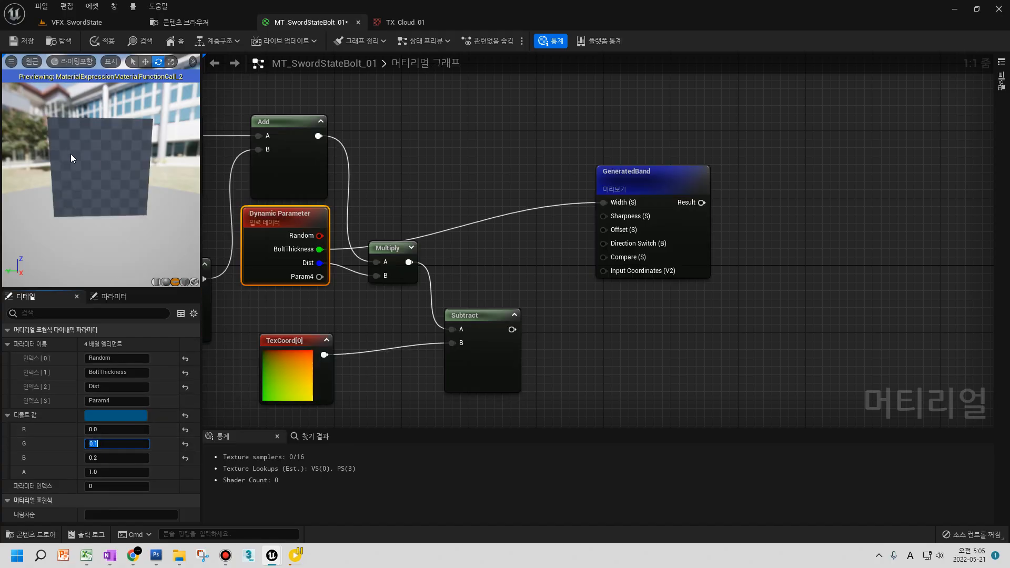
{"action": "type", "text": ".05"}
{"action": "key", "text": "Return"}
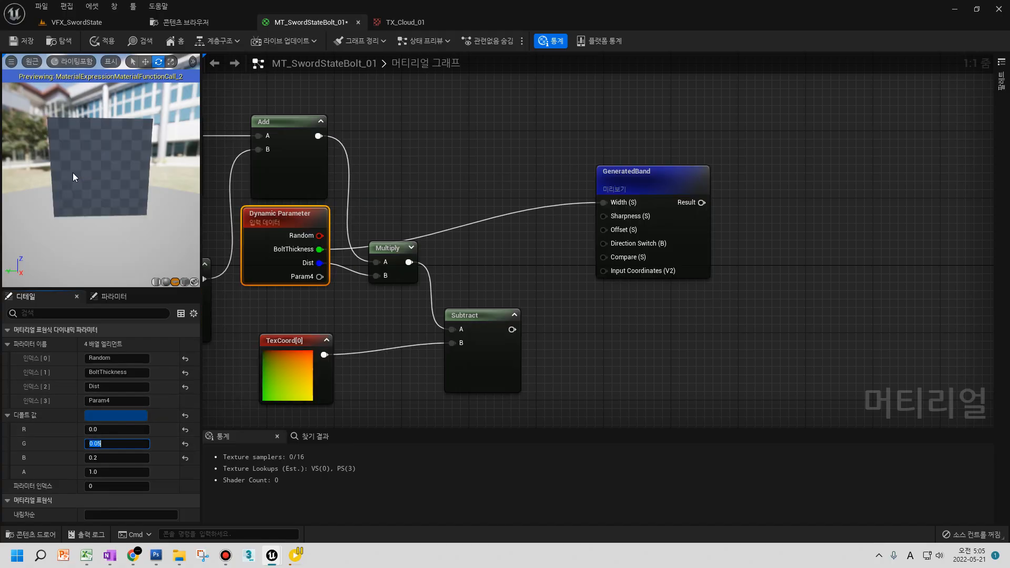
{"action": "type", "text": "."}
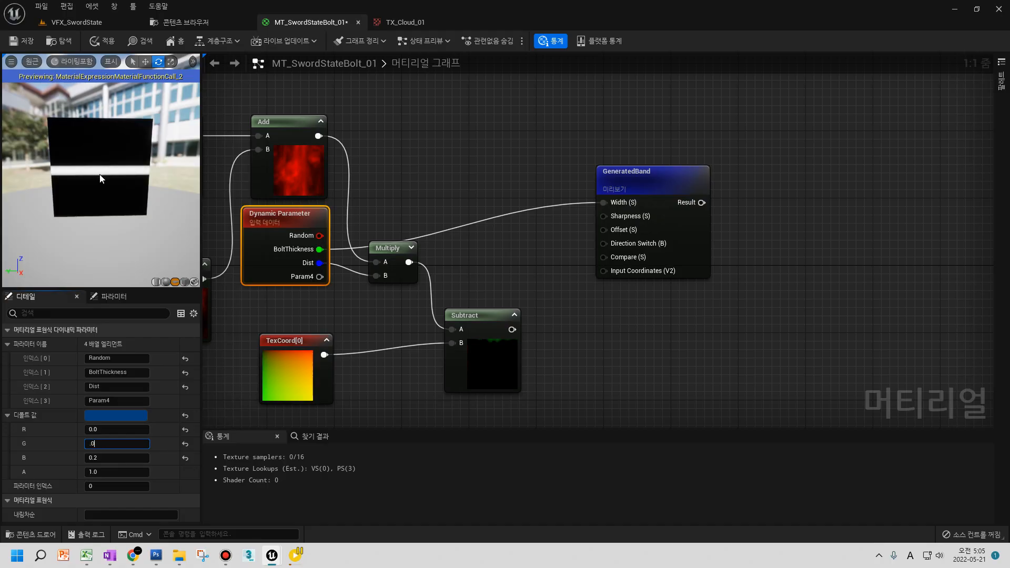
{"action": "type", "text": "005"}
{"action": "key", "text": "Return"}
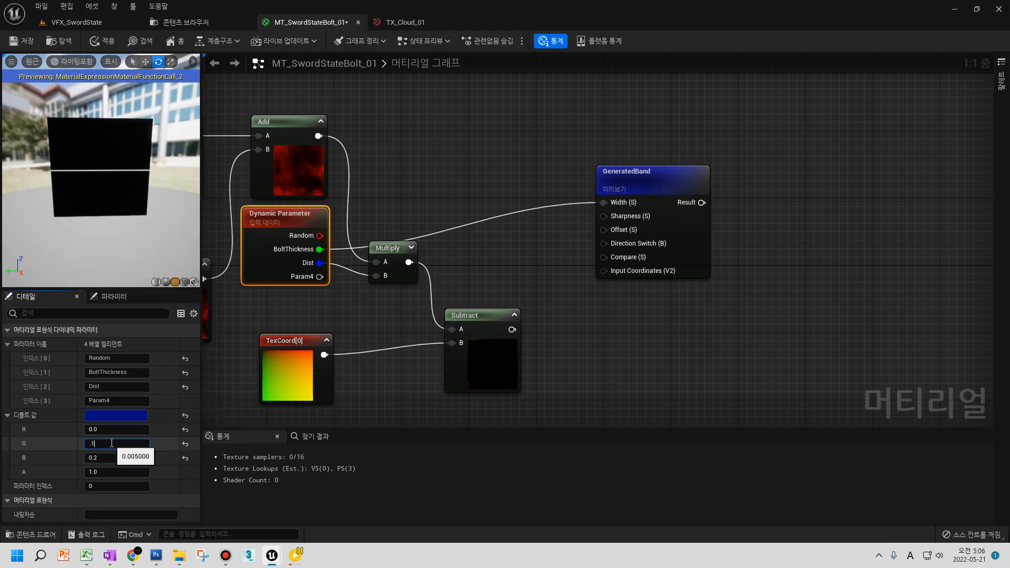
{"action": "key", "text": "Return"}
{"action": "type", "text": ".5"}
{"action": "key", "text": "Return"}
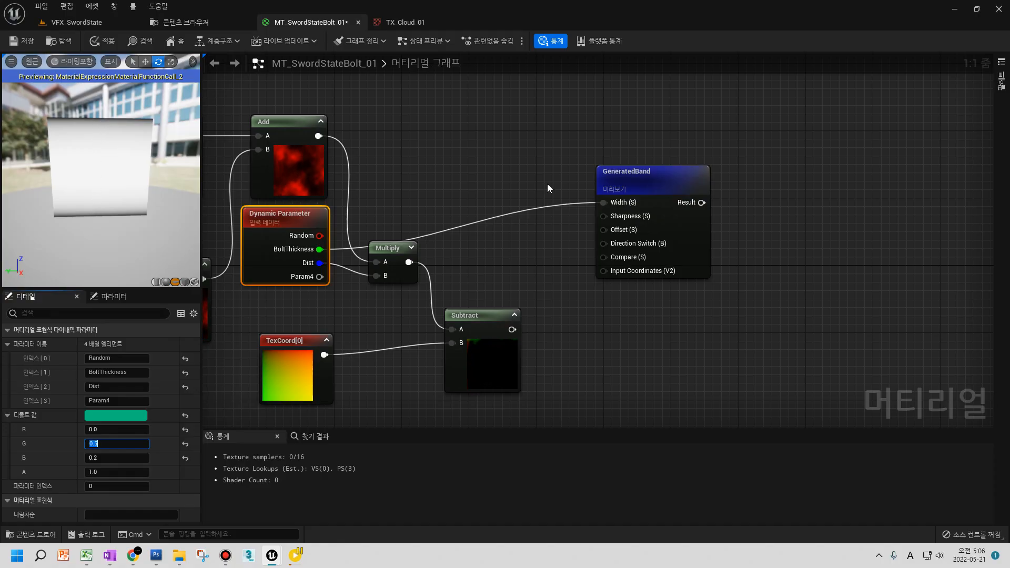
- Add a Constant node with value 0 and connect it to GeneratedBand's Sharpness input
{"action": "left_click", "coordinate": [565, 216]}
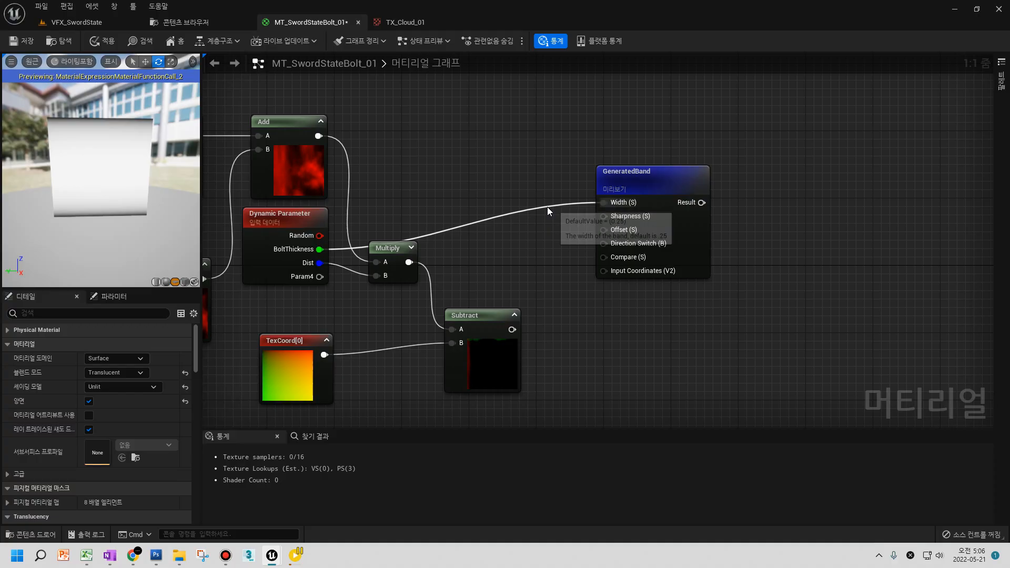
{"action": "left_click", "coordinate": [547, 207]}
{"action": "left_click_drag", "start_coordinate": [563, 229], "coordinate": [602, 219]}
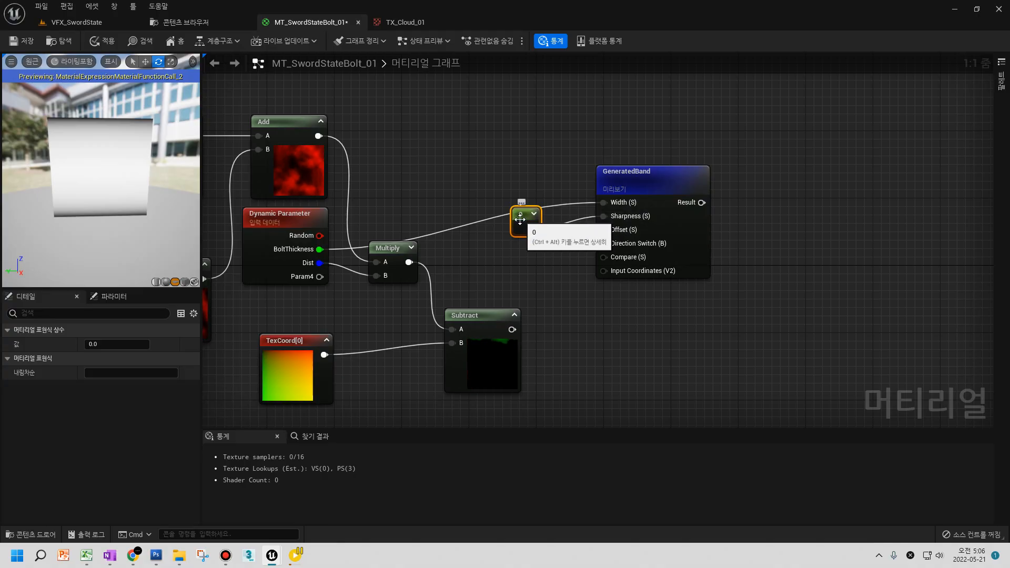
- Try values of 1, 0.5 and 2 for the Sharpness constant, and return it to 0
{"action": "left_click", "coordinate": [114, 344]}
{"action": "type", "text": "1"}
{"action": "key", "text": "Return"}
{"action": "type", "text": "0.5"}
{"action": "key", "text": "Return"}
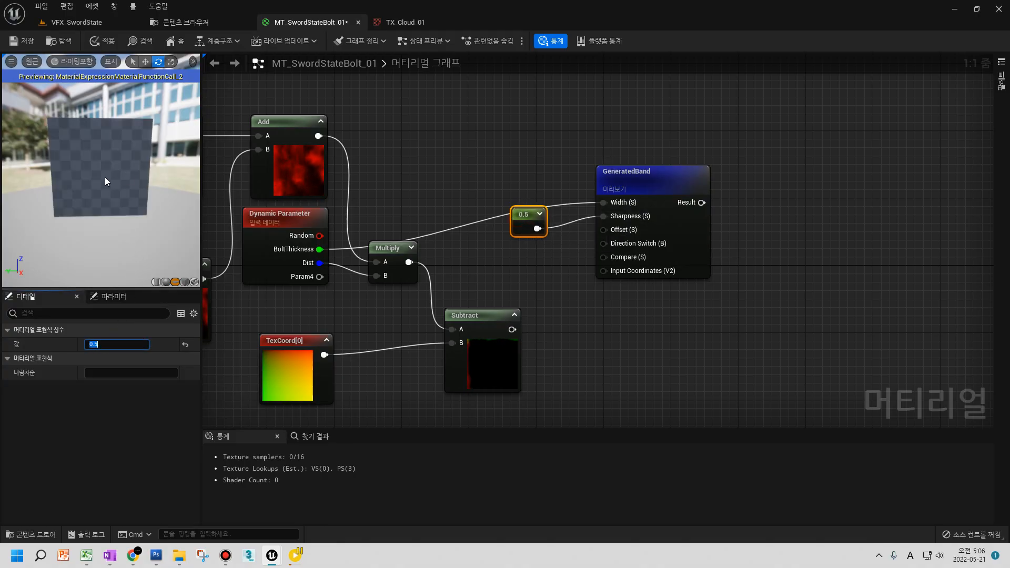
{"action": "type", "text": "2"}
{"action": "key", "text": "Return"}
{"action": "type", "text": ".12"}
{"action": "key", "text": "Return"}
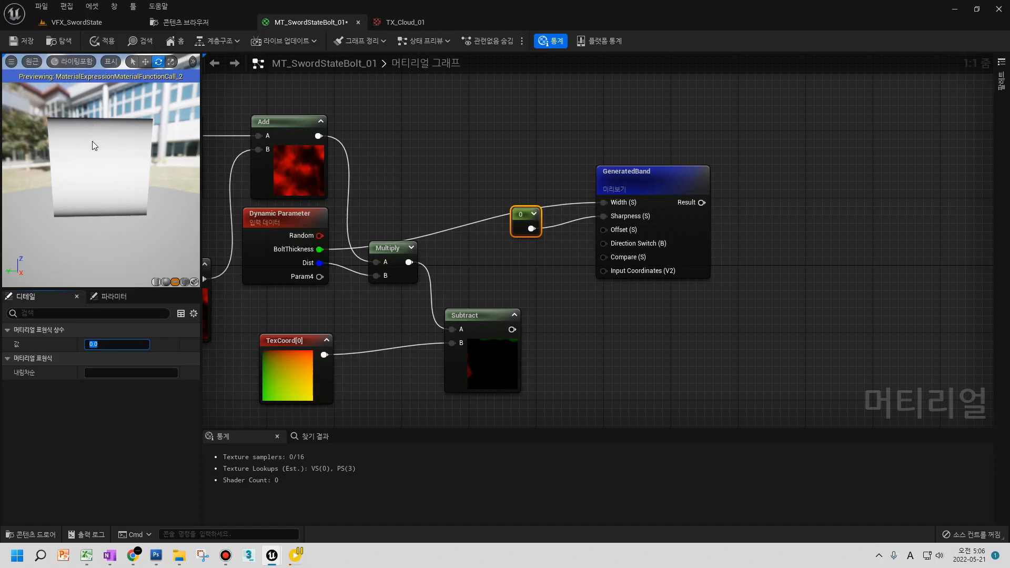
- Try values of -1 and 20 for the Sharpness constant, and set it back to 0
{"action": "type", "text": "-1"}
{"action": "key", "text": "Return"}
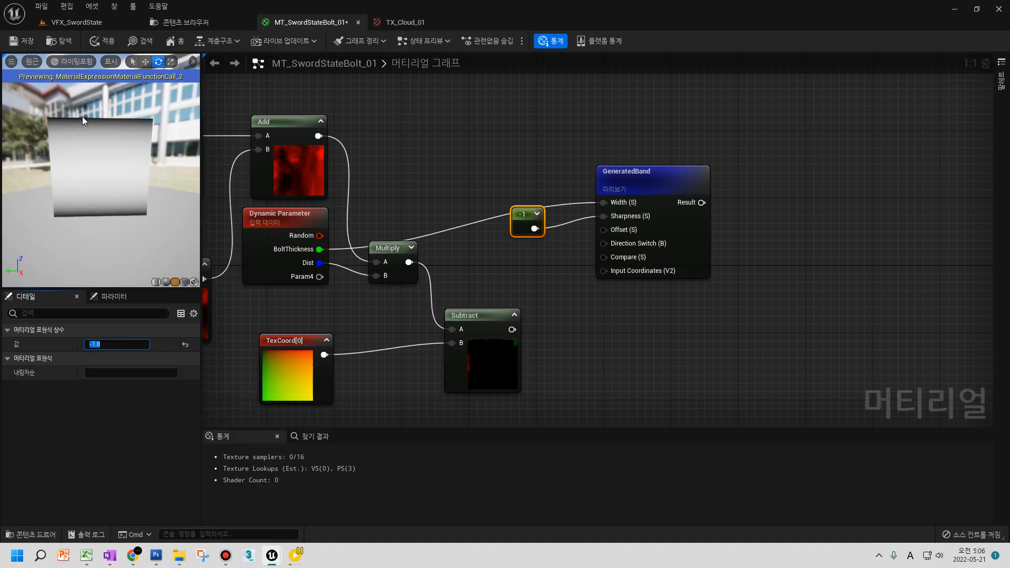
{"action": "type", "text": "20"}
{"action": "key", "text": "Return"}
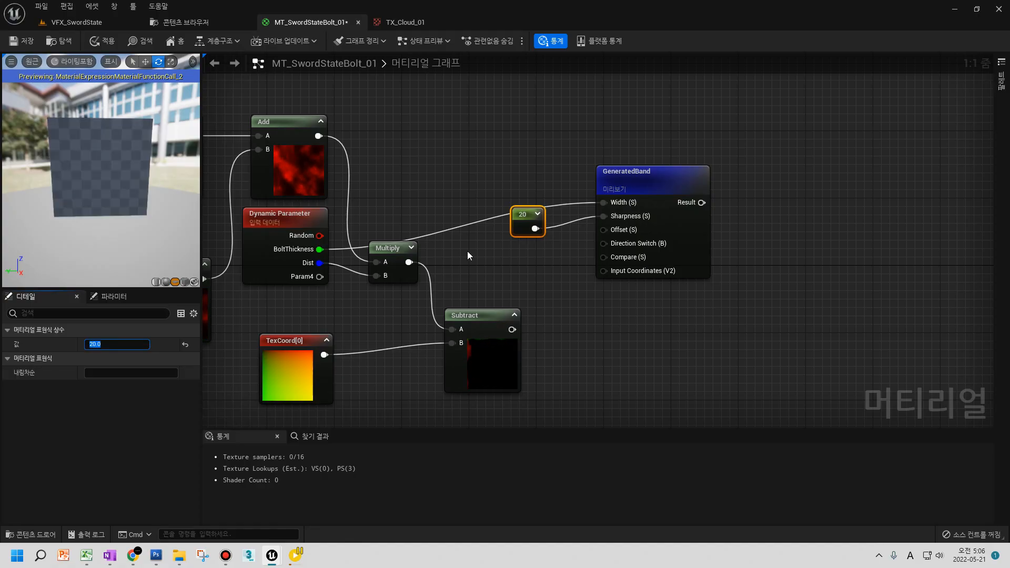
{"action": "type", "text": "0"}
{"action": "key", "text": "Return"}
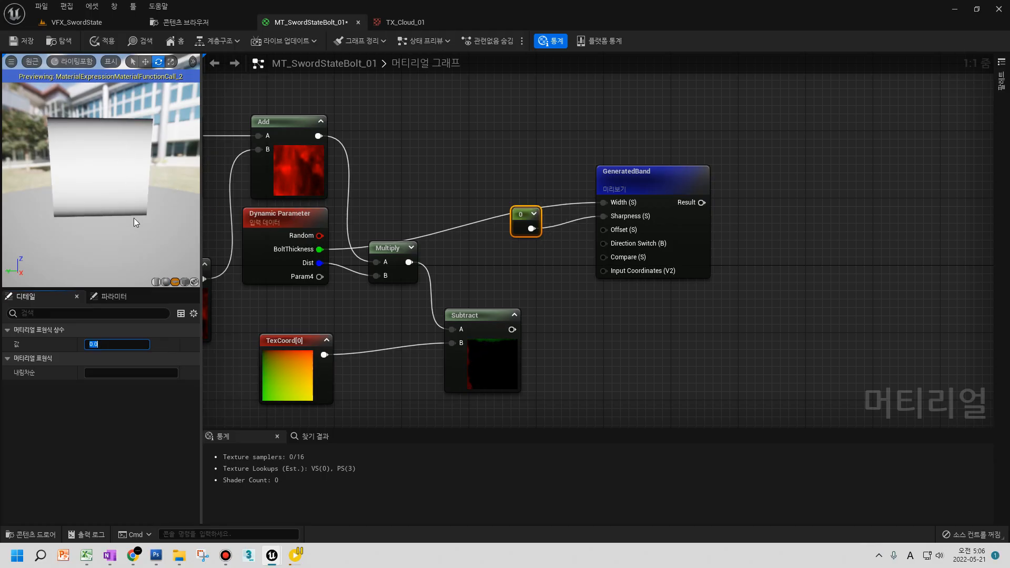
- Move the GeneratedBand node slightly lower and place the Sharpness constant close beside its inputs
{"action": "left_click_drag", "start_coordinate": [527, 222], "coordinate": [600, 218]}
{"action": "left_click_drag", "start_coordinate": [544, 200], "coordinate": [561, 208]}
{"action": "left_click_drag", "start_coordinate": [651, 189], "coordinate": [644, 211]}
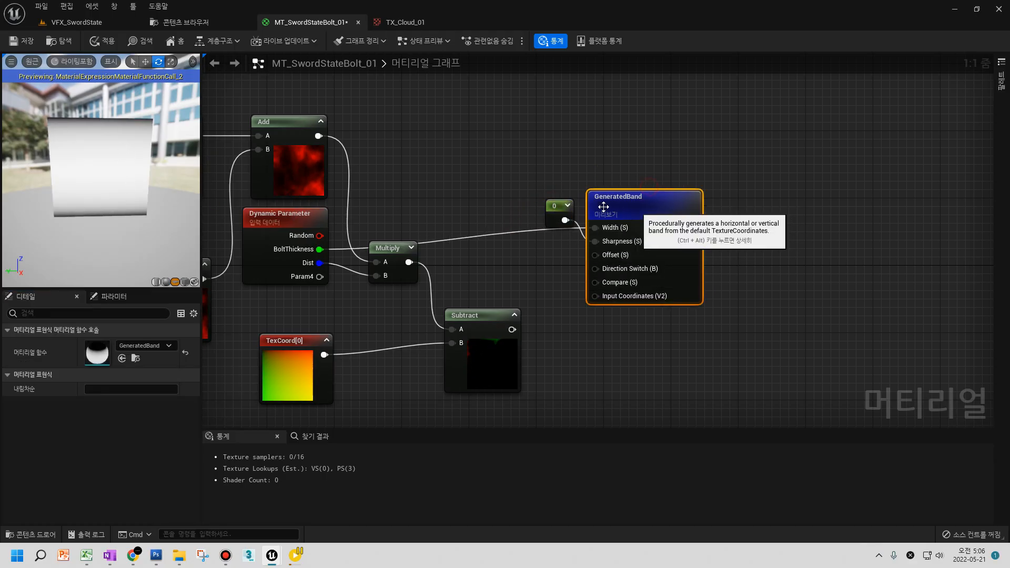
{"action": "left_click_drag", "start_coordinate": [566, 225], "coordinate": [566, 250]}
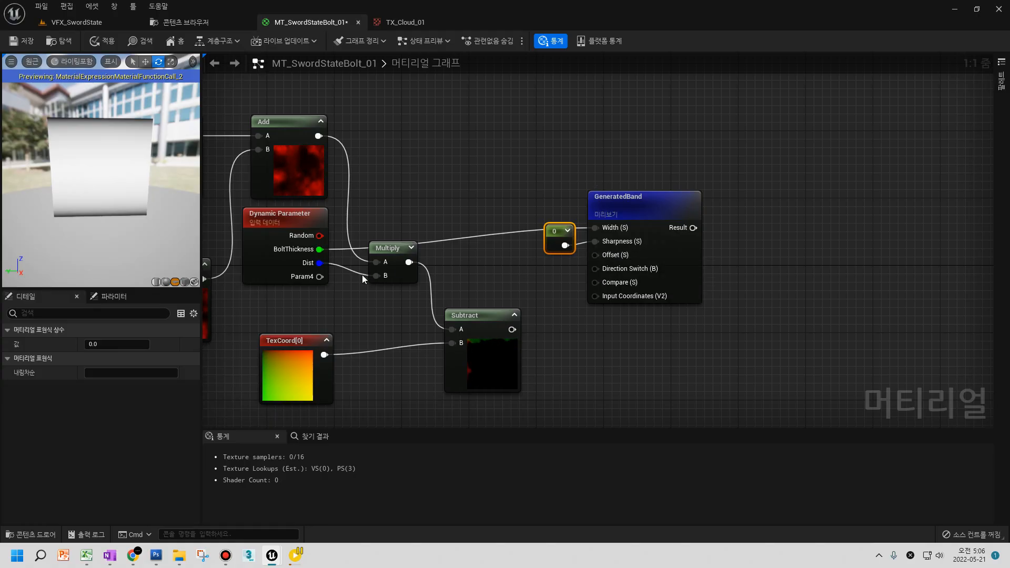
- Set the Dynamic Parameter's default G value to 0.005 for BoltThickness
{"action": "left_click", "coordinate": [297, 263]}
{"action": "left_click", "coordinate": [115, 442]}
{"action": "type", "text": ".005"}
{"action": "key", "text": "Return"}
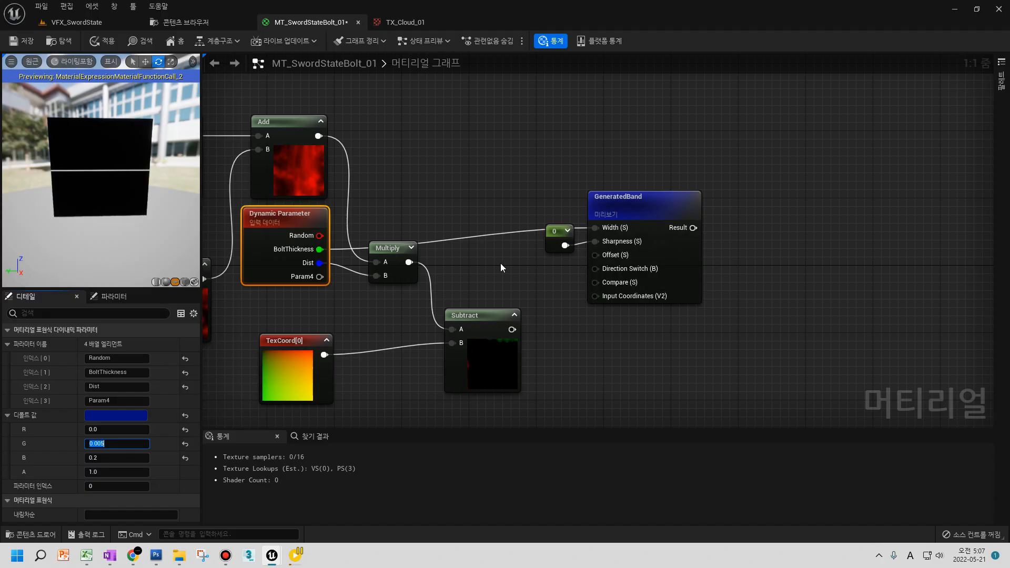
{"action": "left_click", "coordinate": [526, 266]}
- Promote GeneratedBand's Offset input to a parameter and move the GeneratedBand node away to make room
{"action": "left_click_drag", "start_coordinate": [549, 244], "coordinate": [580, 245]}
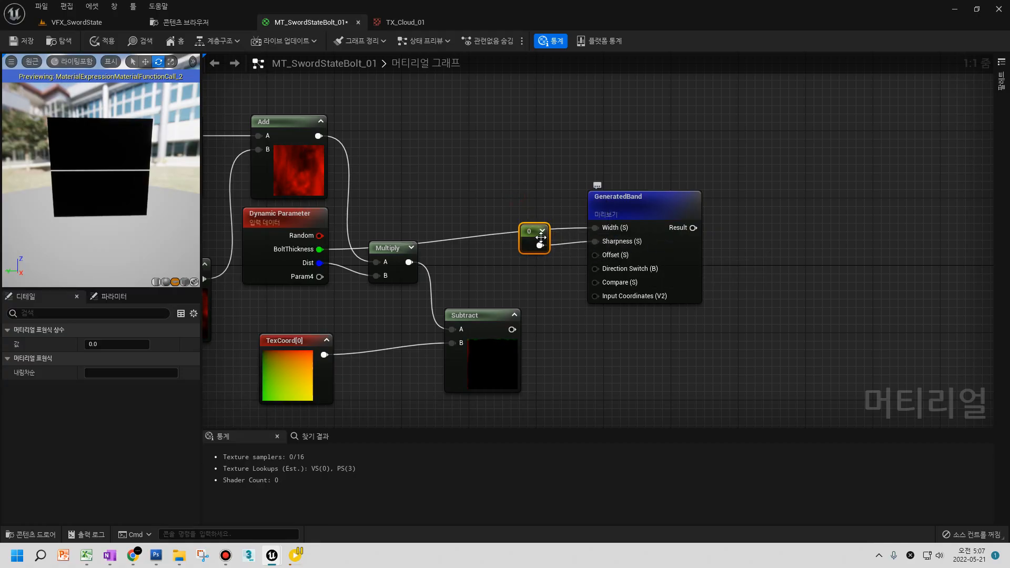
{"action": "right_click", "coordinate": [595, 257]}
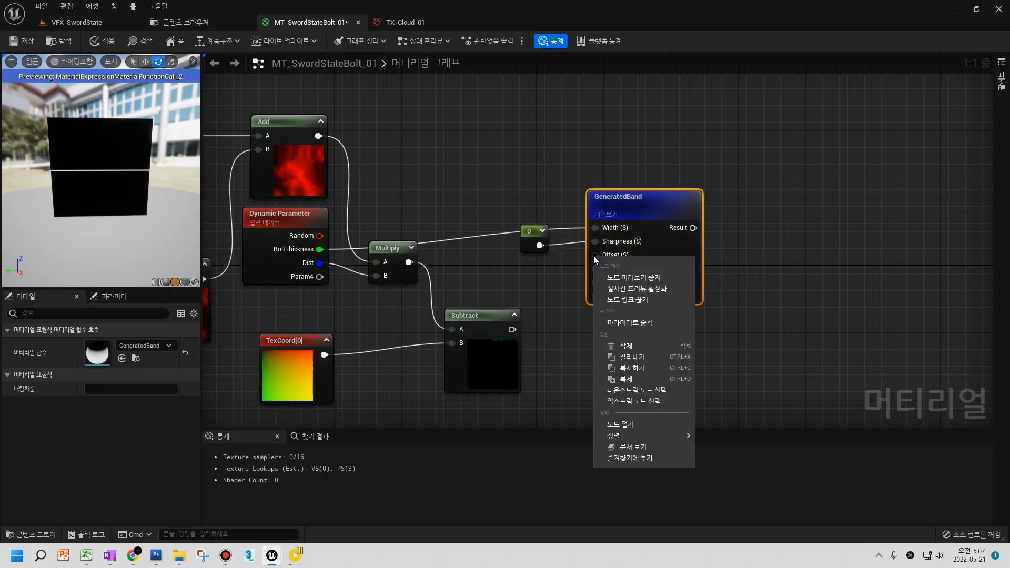
{"action": "left_click", "coordinate": [627, 323]}
{"action": "left_click_drag", "start_coordinate": [653, 201], "coordinate": [697, 218]}
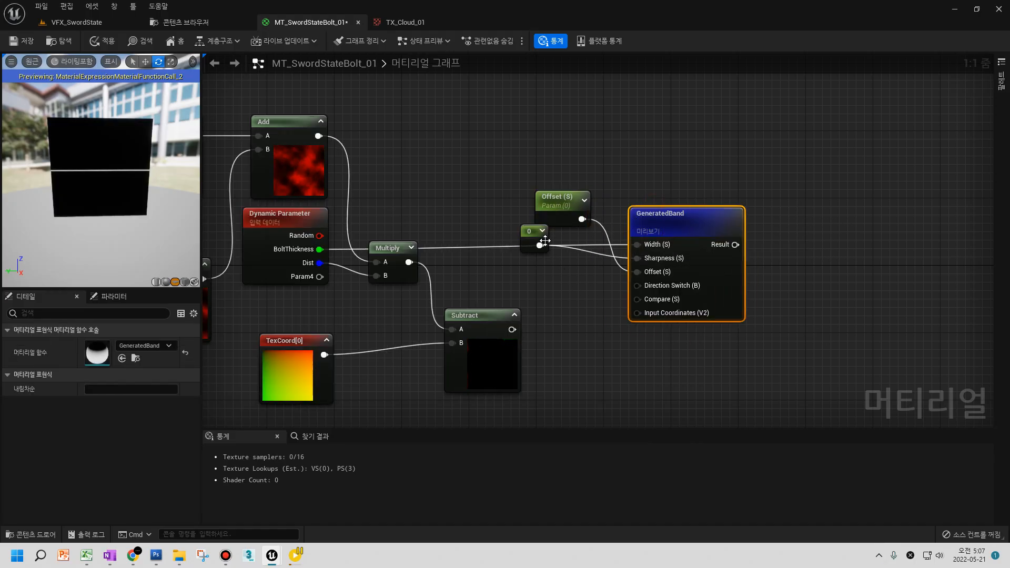
- Rearrange the Subtract, Sharpness constant, GeneratedBand and Offset parameter nodes so the Offset parameter sits below the constant
{"action": "left_click_drag", "start_coordinate": [529, 231], "coordinate": [553, 243]}
{"action": "right_click_drag", "start_coordinate": [482, 337], "coordinate": [500, 293]}
{"action": "left_click_drag", "start_coordinate": [481, 337], "coordinate": [423, 353]}
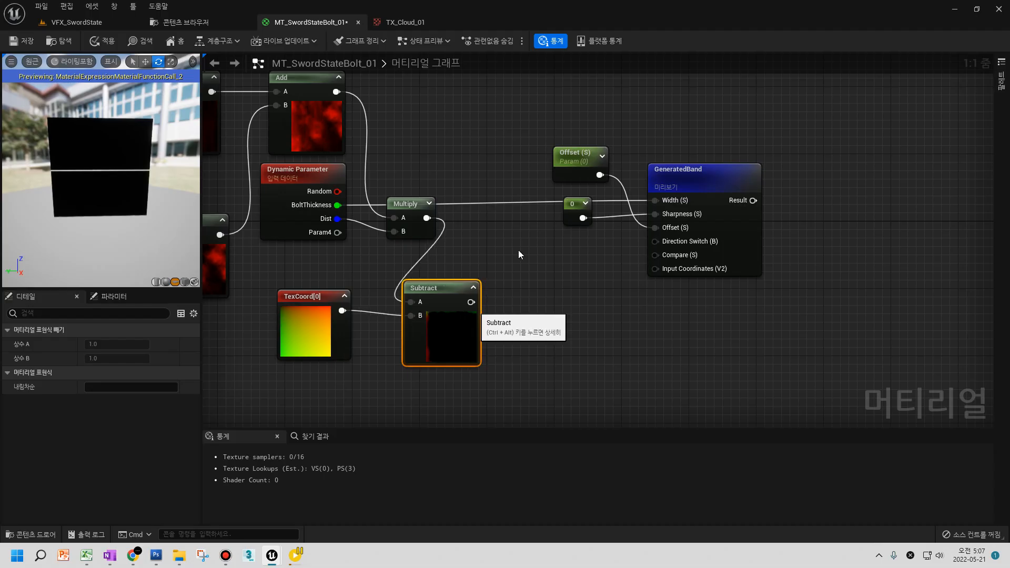
{"action": "left_click_drag", "start_coordinate": [566, 160], "coordinate": [502, 220]}
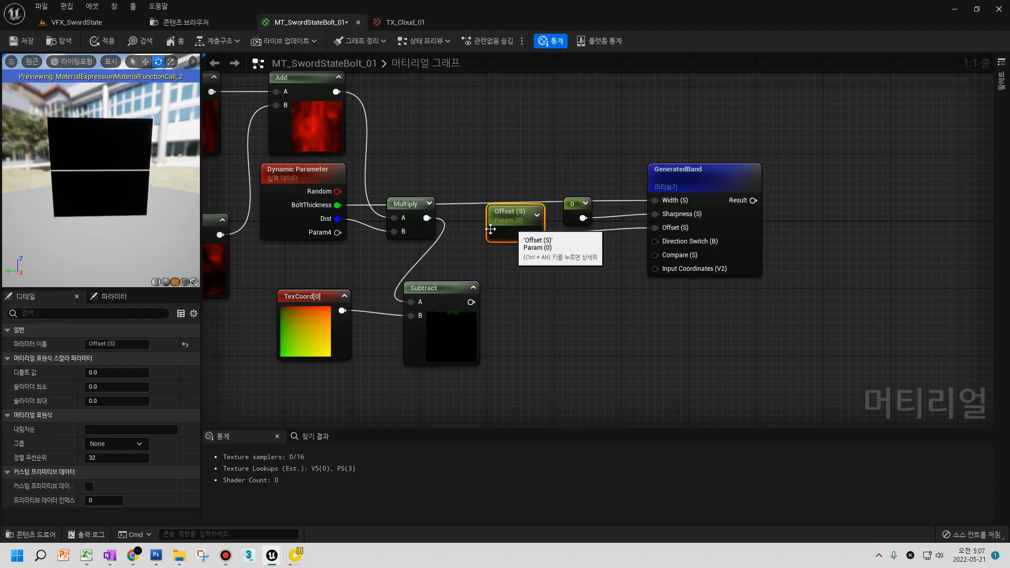
{"action": "left_click_drag", "start_coordinate": [681, 181], "coordinate": [646, 189]}
{"action": "left_click_drag", "start_coordinate": [566, 210], "coordinate": [549, 211]}
{"action": "left_click_drag", "start_coordinate": [518, 218], "coordinate": [518, 244]}
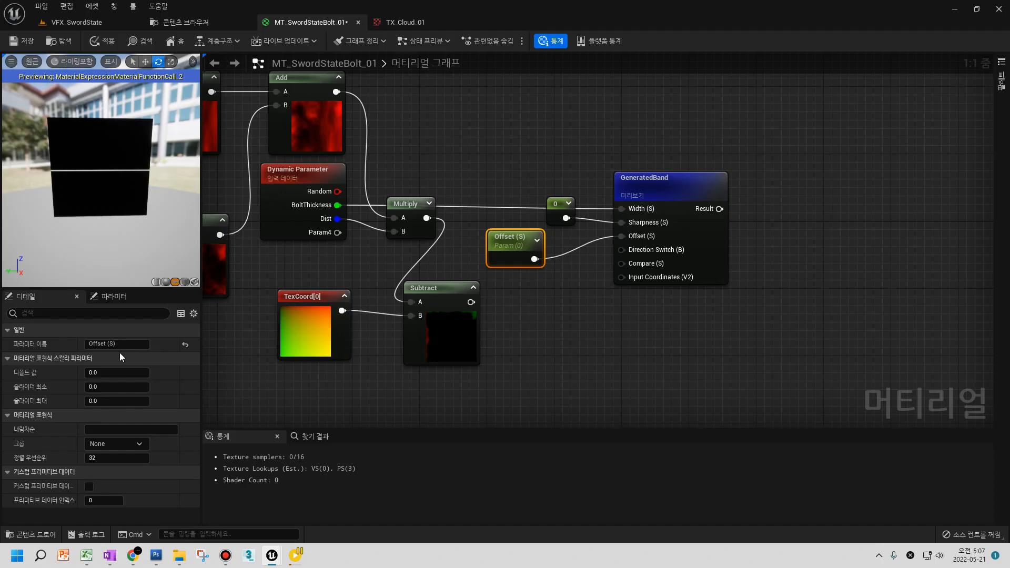
- Rename the Offset parameter as BoltGap
{"action": "left_click", "coordinate": [132, 344]}
{"action": "type", "text": "N"}
{"action": "key", "text": "BackSpace"}
{"action": "type", "text": "Bolt"}
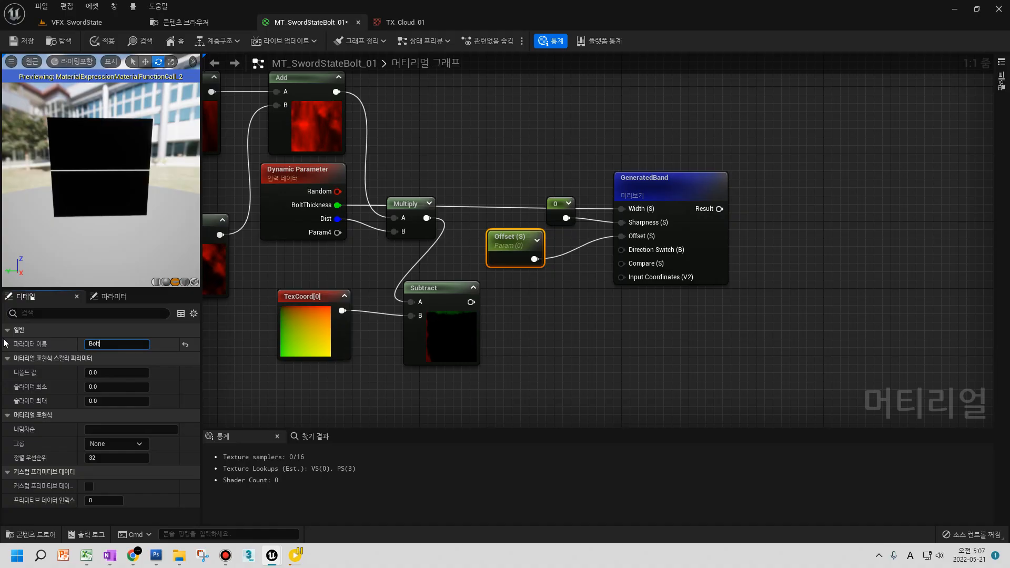
{"action": "key", "text": "BackSpace"}
{"action": "key", "text": "BackSpace"}
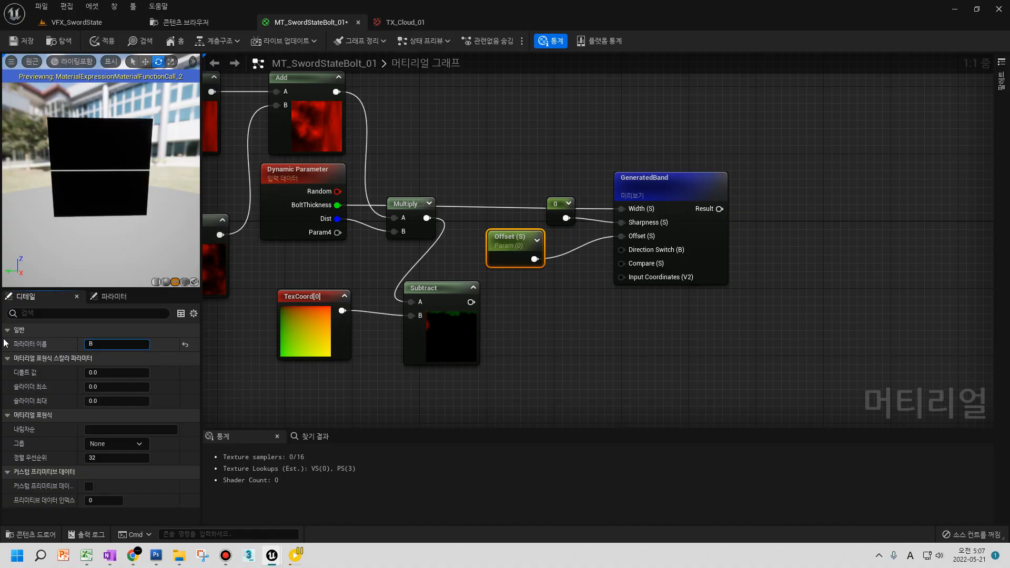
{"action": "type", "text": "lt"}
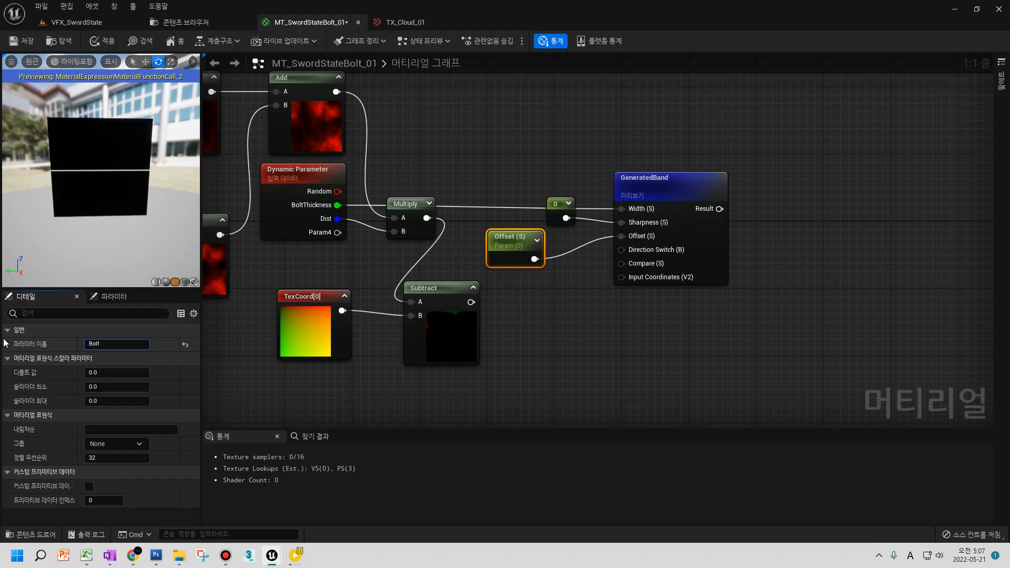
{"action": "type", "text": "Hsp"}
{"action": "key", "text": "Return"}
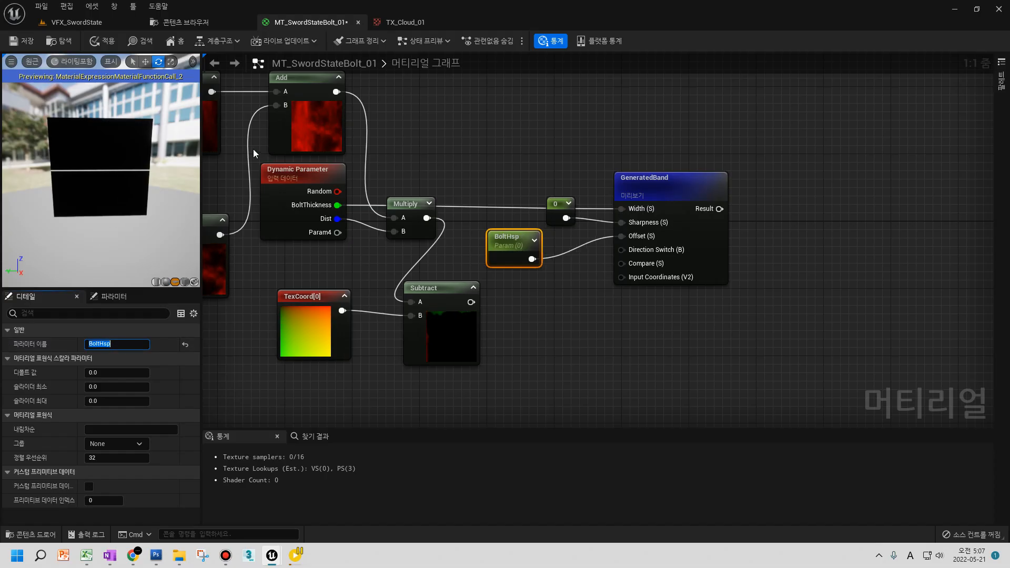
{"action": "key", "text": "Right"}
{"action": "key", "text": "Left"}
{"action": "key", "text": "BackSpace"}
{"action": "key", "text": "BackSpace"}
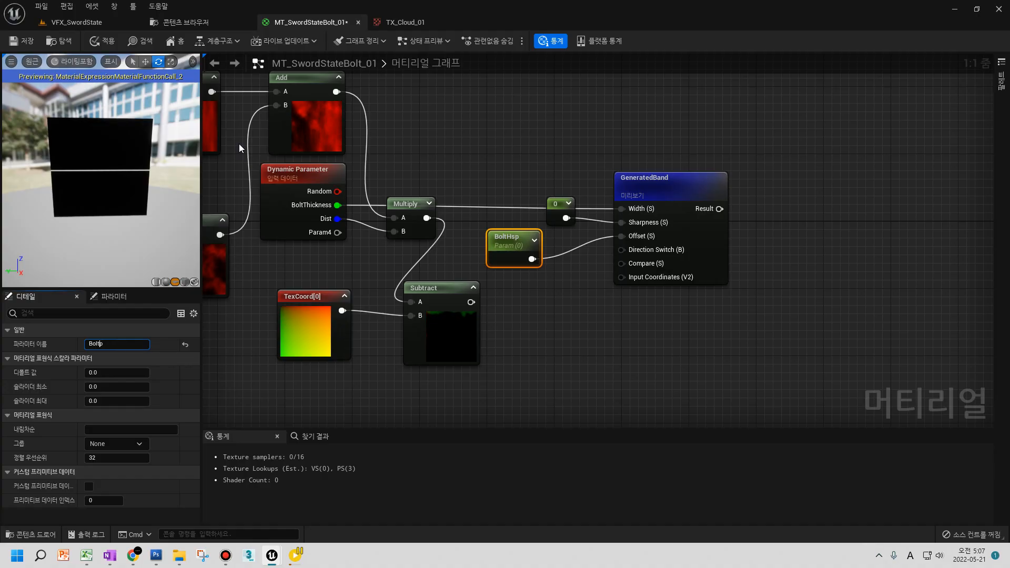
{"action": "type", "text": "Ga"}
{"action": "key", "text": "Return"}
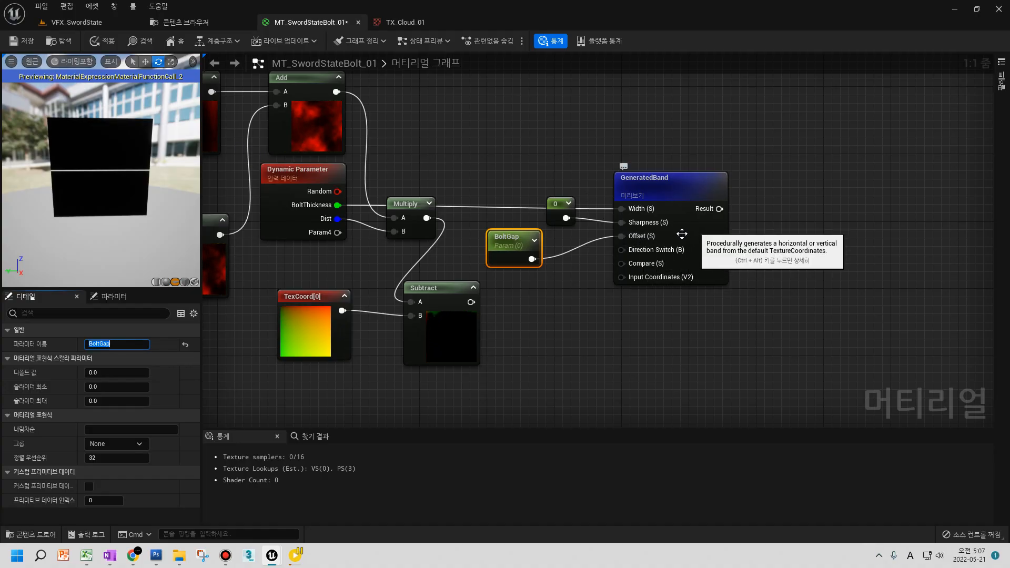
- Try default values of 0.1, 0.2 and -0.2 for the BoltGap parameter, and return it to 0
{"action": "left_click", "coordinate": [117, 372]}
{"action": "type", "text": "0.1"}
{"action": "key", "text": "Return"}
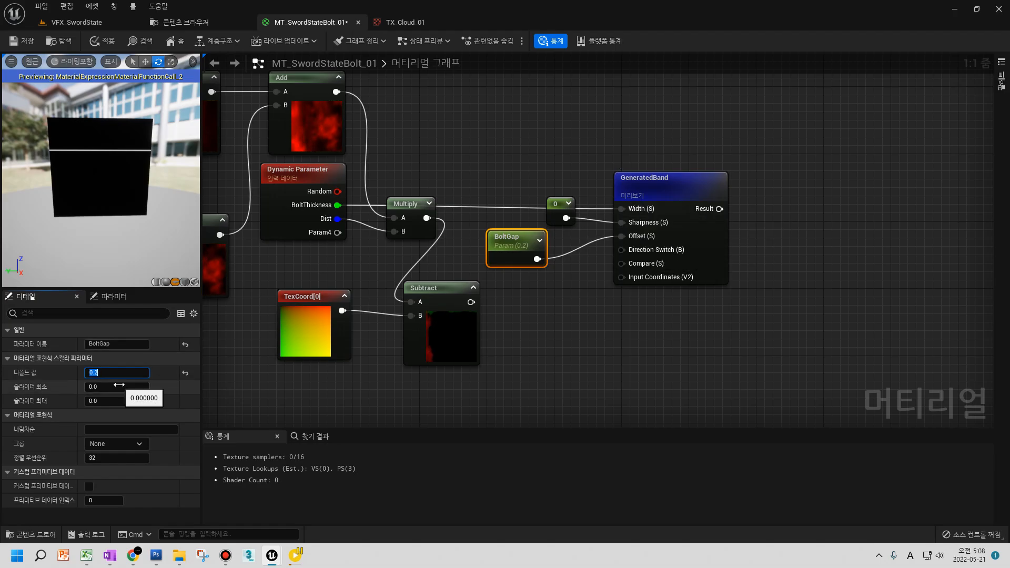
{"action": "type", "text": "0.2"}
{"action": "key", "text": "Return"}
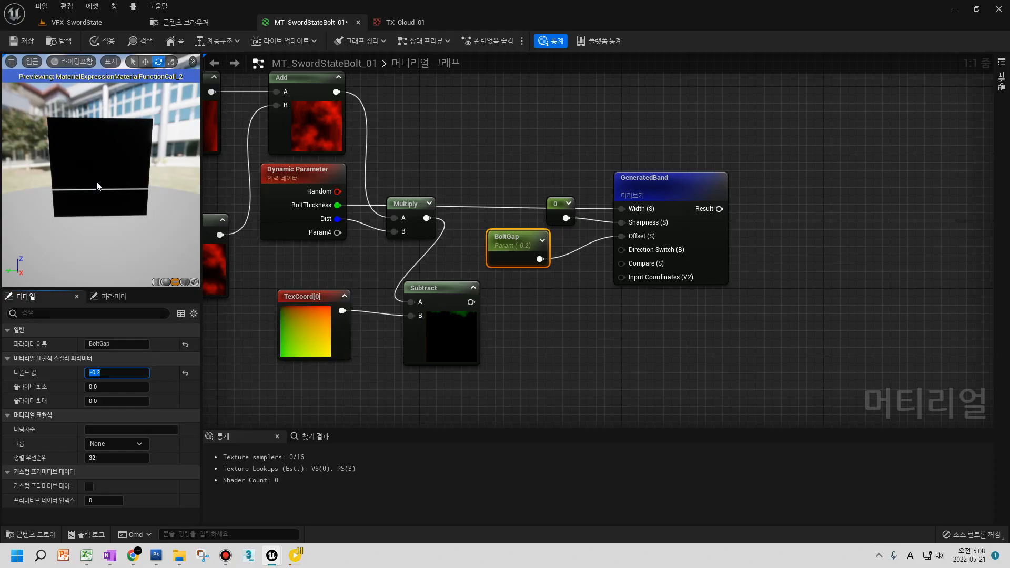
{"action": "type", "text": "0"}
{"action": "key", "text": "Return"}
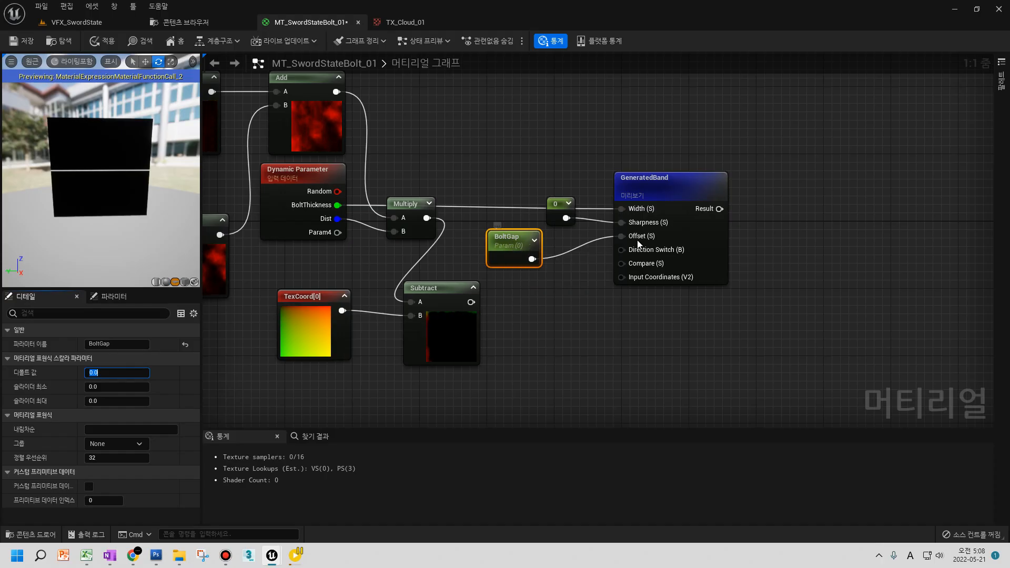
- Move the BoltGap node closer to GeneratedBand and connect the Subtract output to GeneratedBand's Input Coordinates
{"action": "left_click_drag", "start_coordinate": [505, 239], "coordinate": [529, 241]}
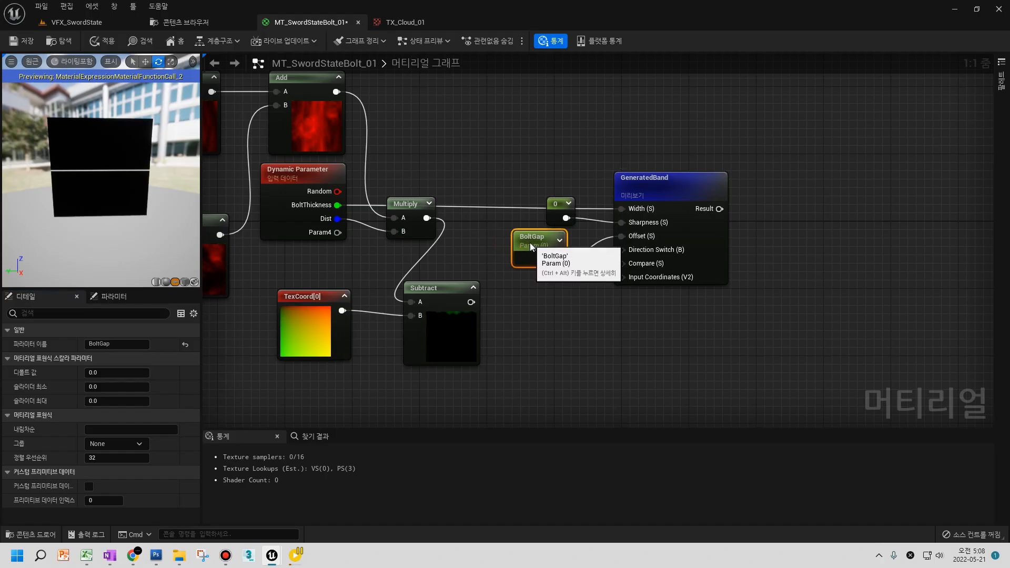
{"action": "left_click", "coordinate": [658, 179]}
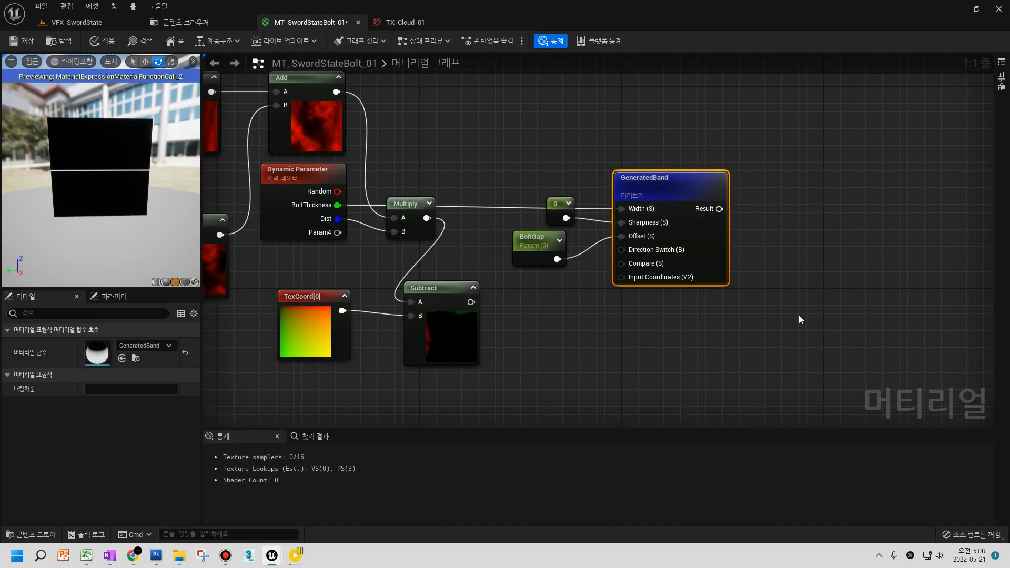
{"action": "right_click_drag", "start_coordinate": [794, 319], "coordinate": [766, 287]}
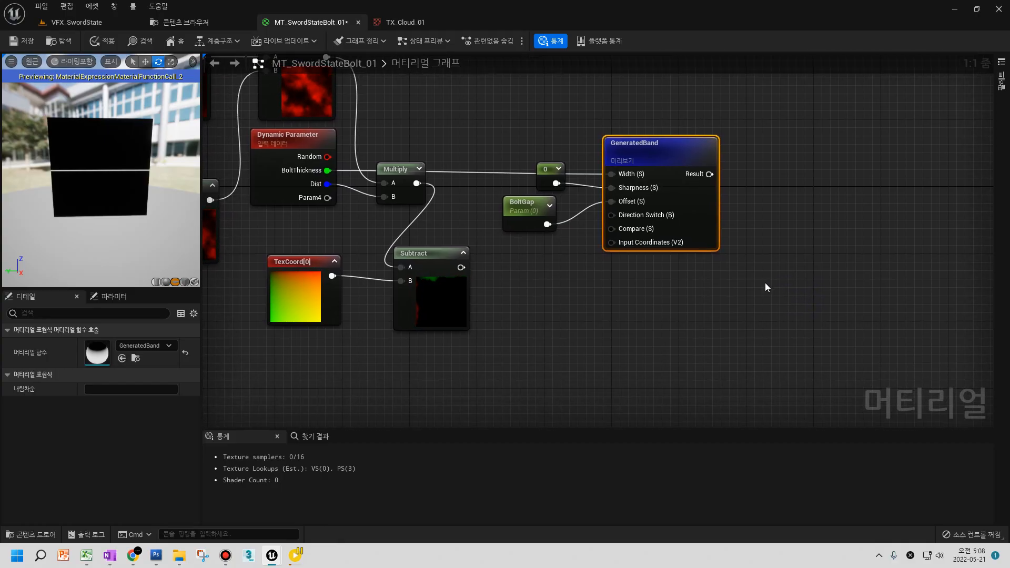
{"action": "right_click_drag", "start_coordinate": [544, 220], "coordinate": [537, 238]}
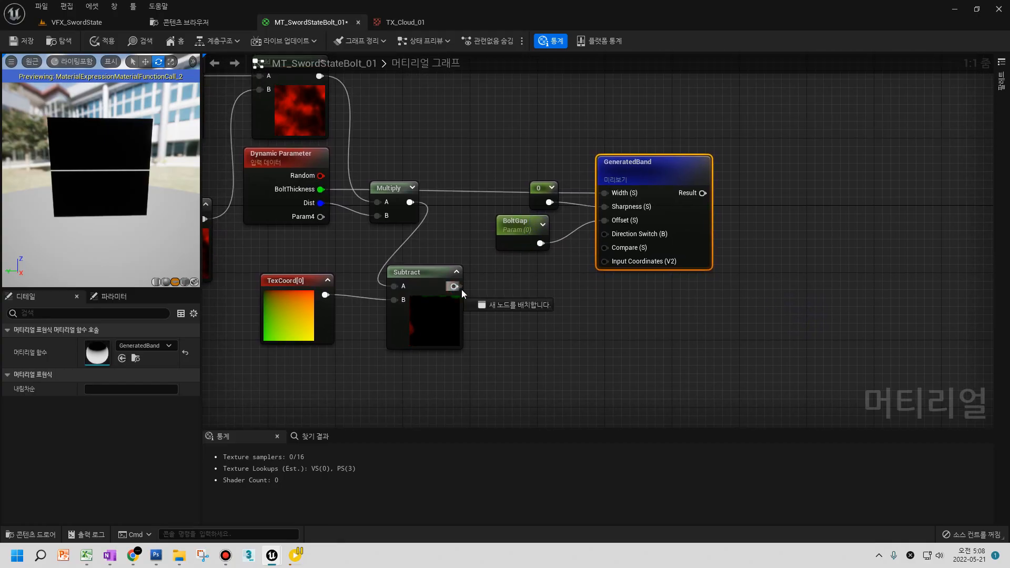
{"action": "left_click_drag", "start_coordinate": [587, 274], "coordinate": [604, 262]}
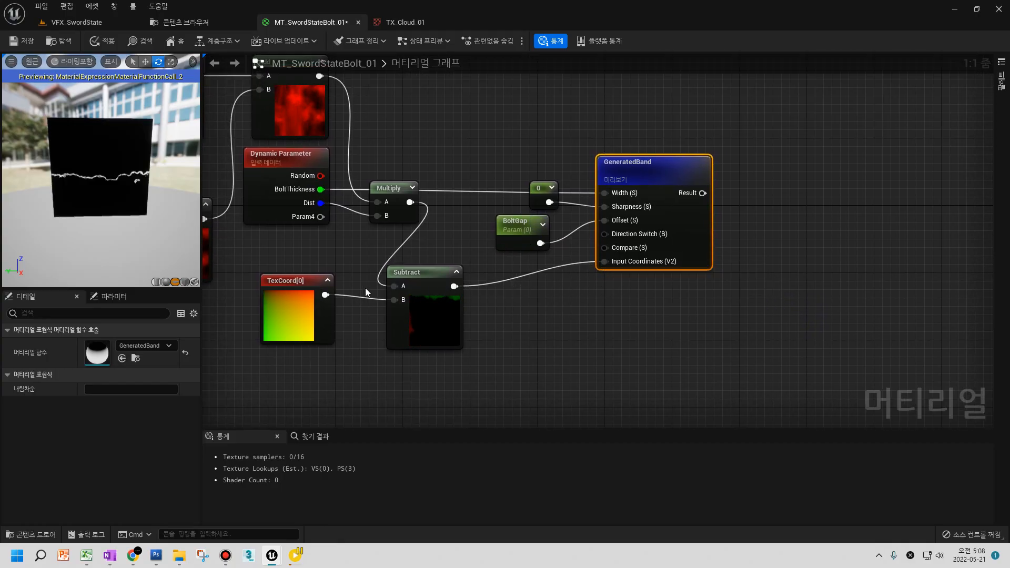
- Examine the distorted bolt line in the material preview from several angles and distances
{"action": "right_click_drag", "start_coordinate": [100, 181], "coordinate": [101, 186]}
{"action": "mouse_move", "coordinate": [101, 187]}
{"action": "left_mouse_down"}
{"action": "mouse_move", "coordinate": [126, 187]}
{"action": "mouse_move", "coordinate": [100, 186]}
{"action": "left_mouse_up"}
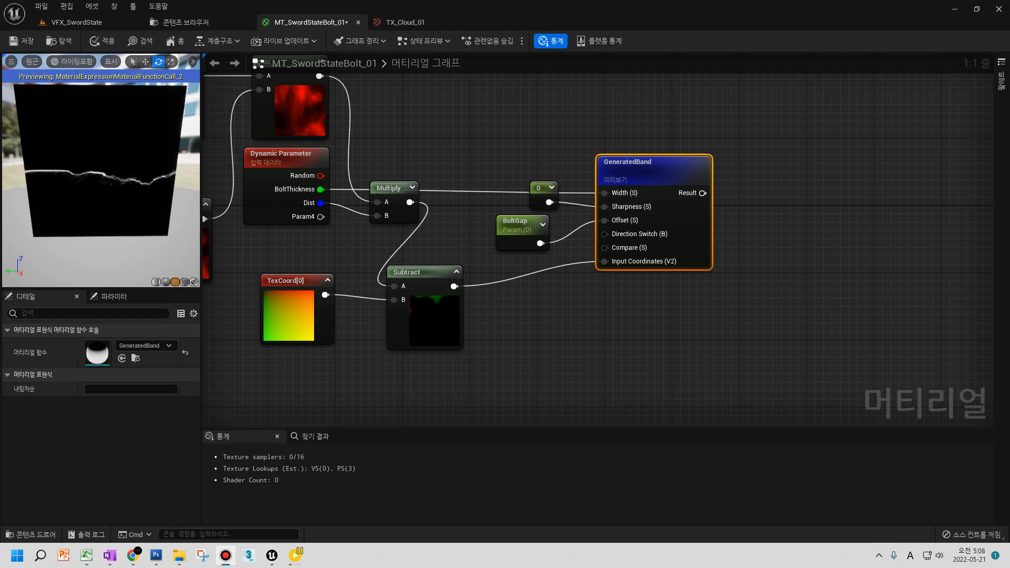
{"action": "left_click_drag", "start_coordinate": [100, 173], "coordinate": [102, 166]}
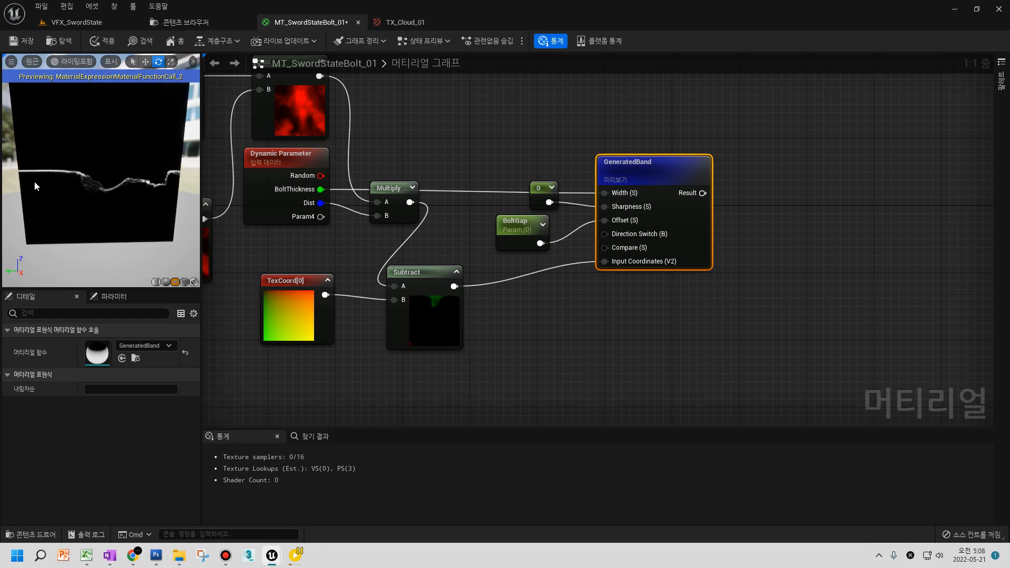
{"action": "left_click_drag", "start_coordinate": [73, 175], "coordinate": [84, 194]}
{"action": "right_click_drag", "start_coordinate": [84, 195], "coordinate": [124, 209]}
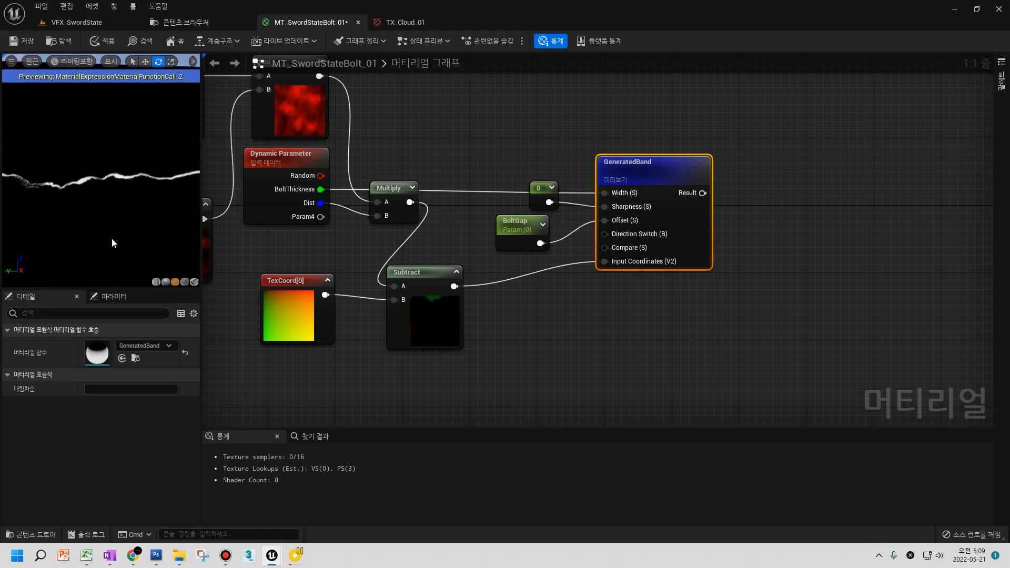
{"action": "left_click_drag", "start_coordinate": [96, 226], "coordinate": [132, 205]}
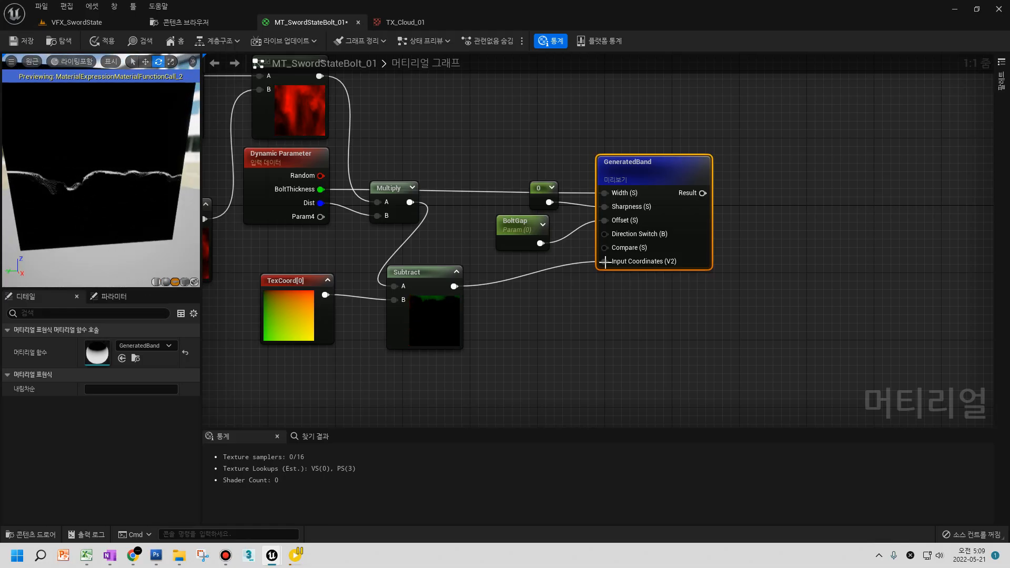
- Move GeneratedBand with its Sharpness constant and BoltGap parameter upward, and paste a copy of the three nodes below them
{"action": "scroll", "coordinate": [663, 283], "scroll_direction": "down", "scroll_amount": 1}
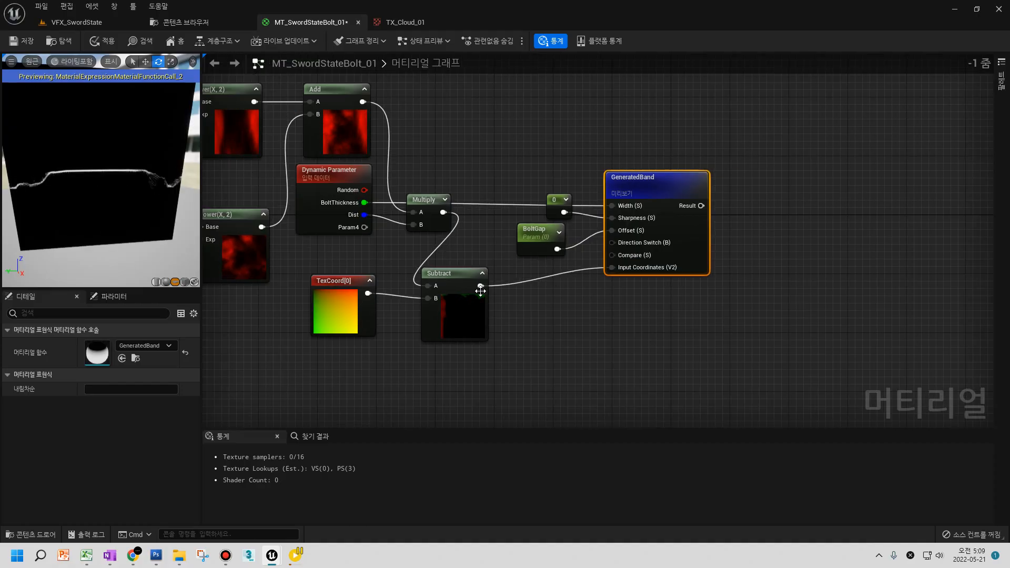
{"action": "left_click_drag", "start_coordinate": [525, 276], "coordinate": [560, 206], "text": "shift"}
{"action": "left_click_drag", "start_coordinate": [664, 187], "coordinate": [701, 130]}
{"action": "left_click", "coordinate": [674, 300]}
{"action": "key", "text": "ctrl+v"}
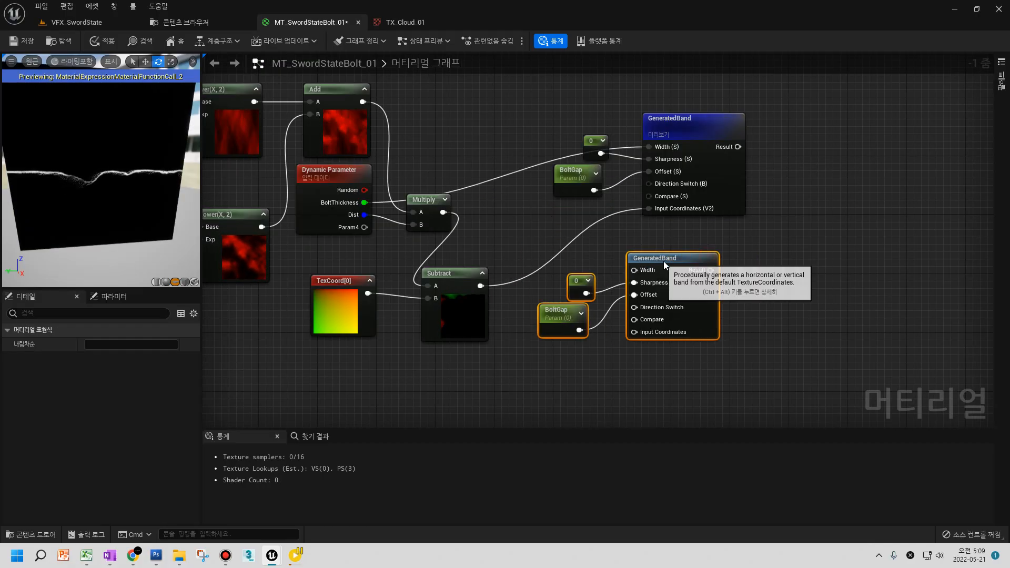
- Connect BoltThickness to the copied GeneratedBand's Width and the Subtract output to its Input Coordinates
{"action": "left_click", "coordinate": [462, 218]}
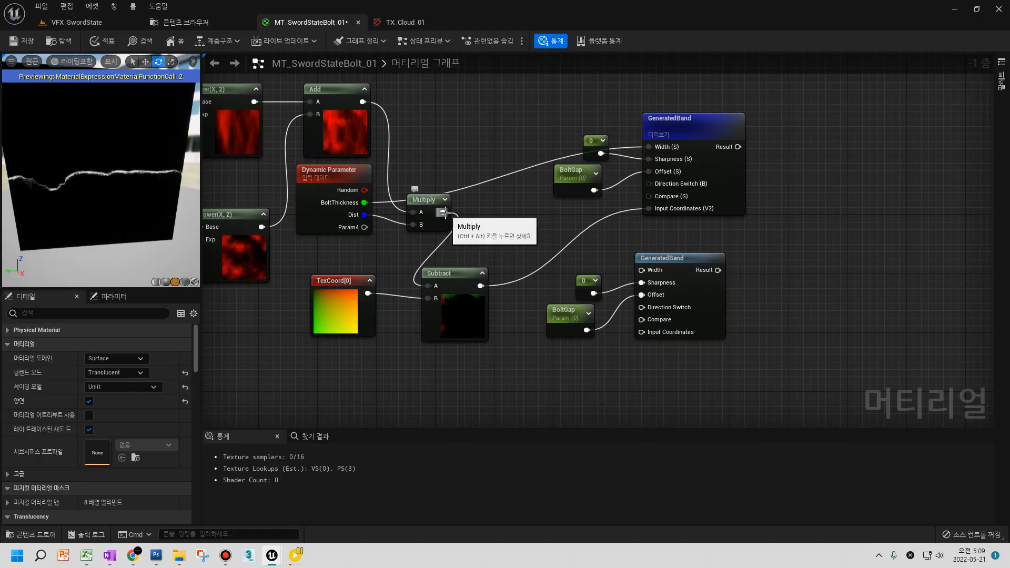
{"action": "left_click", "coordinate": [436, 201]}
{"action": "left_click_drag", "start_coordinate": [444, 200], "coordinate": [450, 201]}
{"action": "left_click_drag", "start_coordinate": [364, 203], "coordinate": [650, 272]}
{"action": "left_click_drag", "start_coordinate": [480, 286], "coordinate": [642, 332]}
- Rearrange the Subtract, Multiply and lower GeneratedBand nodes to leave more room between the wires
{"action": "left_click", "coordinate": [471, 242]}
{"action": "left_click_drag", "start_coordinate": [461, 287], "coordinate": [498, 273]}
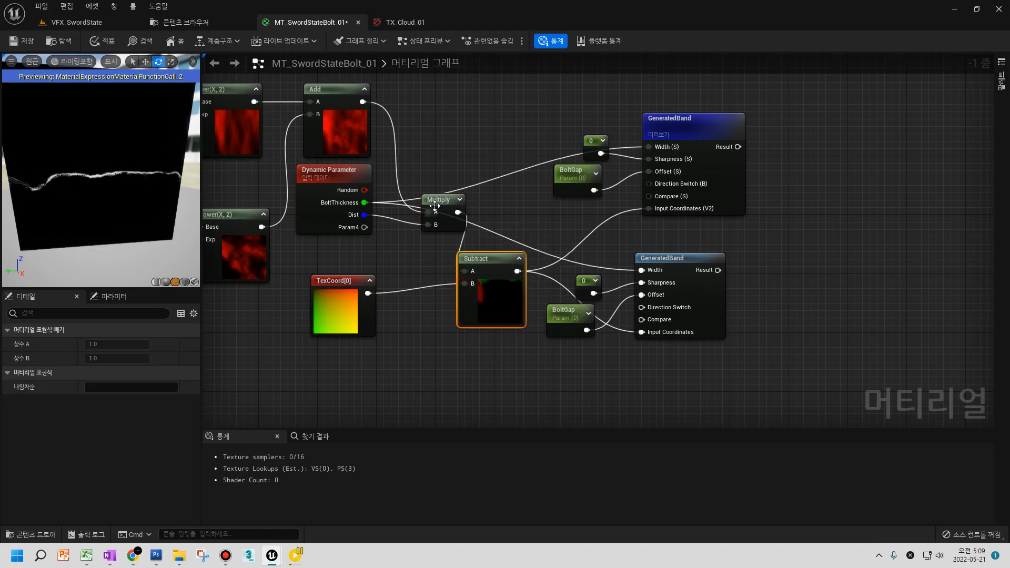
{"action": "left_click_drag", "start_coordinate": [434, 206], "coordinate": [419, 249]}
{"action": "left_click_drag", "start_coordinate": [503, 293], "coordinate": [500, 315]}
{"action": "left_click_drag", "start_coordinate": [691, 267], "coordinate": [702, 268]}
{"action": "right_click_drag", "start_coordinate": [783, 187], "coordinate": [757, 201]}
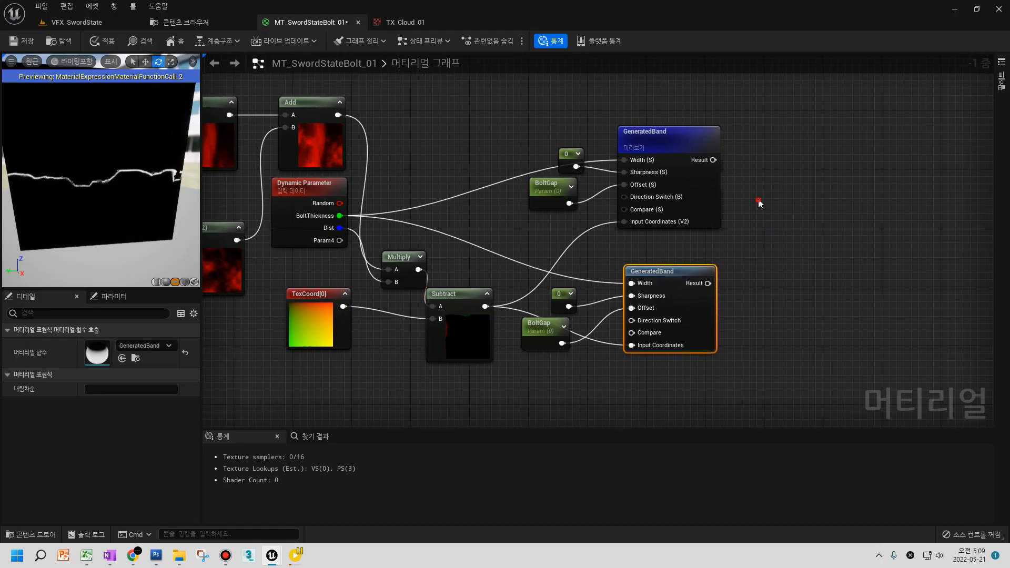
- Combine the Results of both GeneratedBand nodes in a new Add node and preview that node
{"action": "left_click", "coordinate": [751, 197]}
{"action": "key", "text": "a"}
{"action": "left_click", "coordinate": [759, 199]}
{"action": "left_click_drag", "start_coordinate": [710, 164], "coordinate": [774, 220]}
{"action": "left_click_drag", "start_coordinate": [708, 283], "coordinate": [783, 244]}
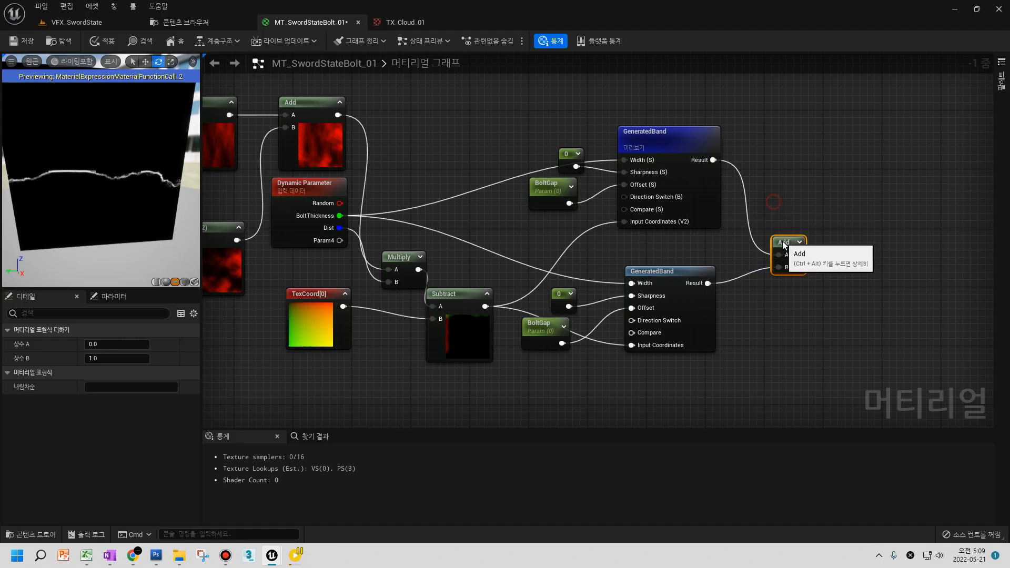
{"action": "right_click", "coordinate": [783, 244]}
{"action": "left_click", "coordinate": [825, 269]}
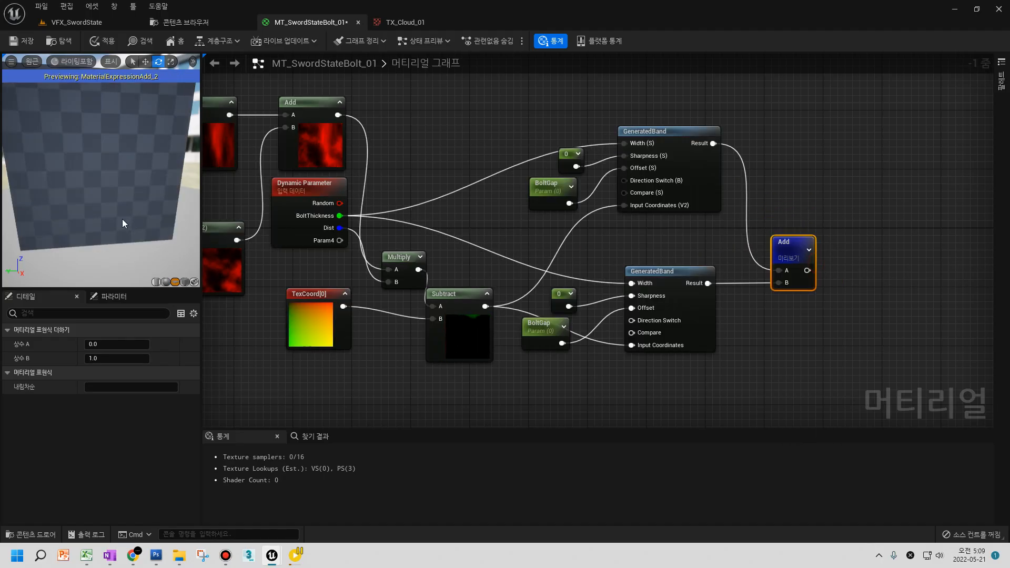
{"action": "left_click_drag", "start_coordinate": [118, 207], "coordinate": [116, 202]}
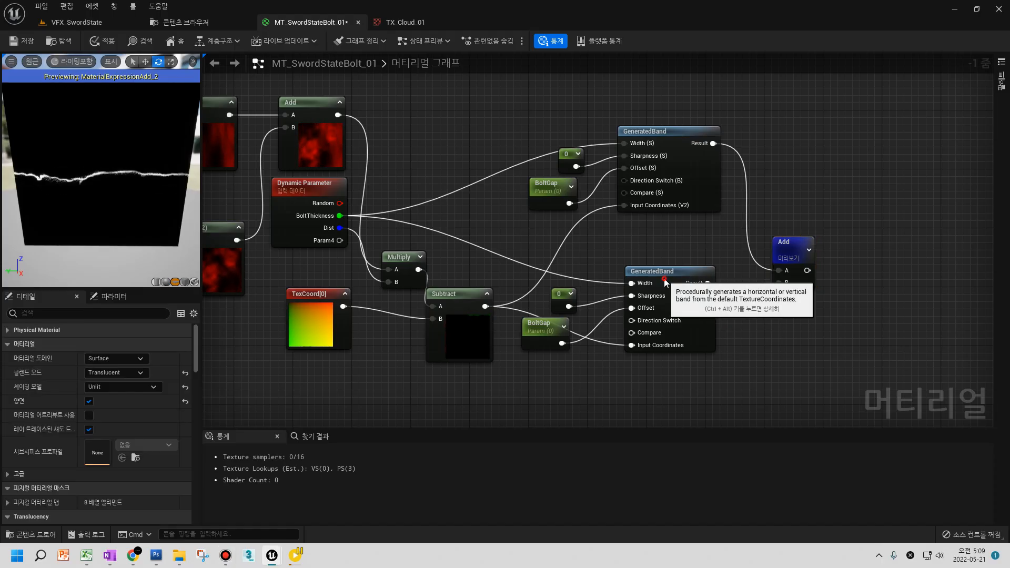
- Collapse the TexCoord and Subtract nodes and arrange them compactly with Multiply between the noise Add and upper GeneratedBand
{"action": "left_click", "coordinate": [681, 272]}
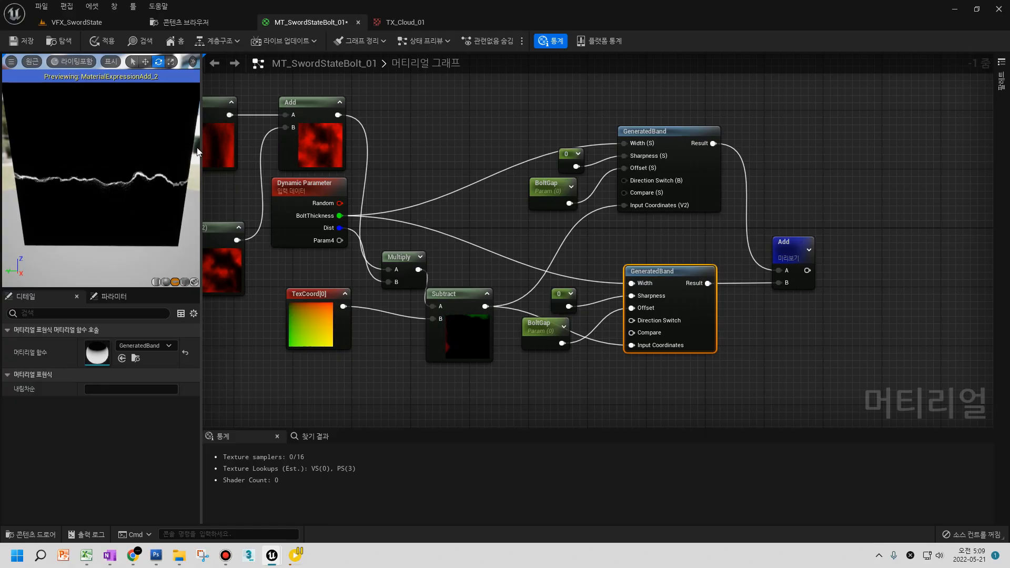
{"action": "right_click_drag", "start_coordinate": [456, 294], "coordinate": [586, 288]}
{"action": "scroll", "coordinate": [584, 266], "scroll_direction": "down", "scroll_amount": 1}
{"action": "left_click_drag", "start_coordinate": [543, 257], "coordinate": [550, 139]}
{"action": "left_click_drag", "start_coordinate": [593, 291], "coordinate": [618, 140]}
{"action": "left_click", "coordinate": [461, 288]}
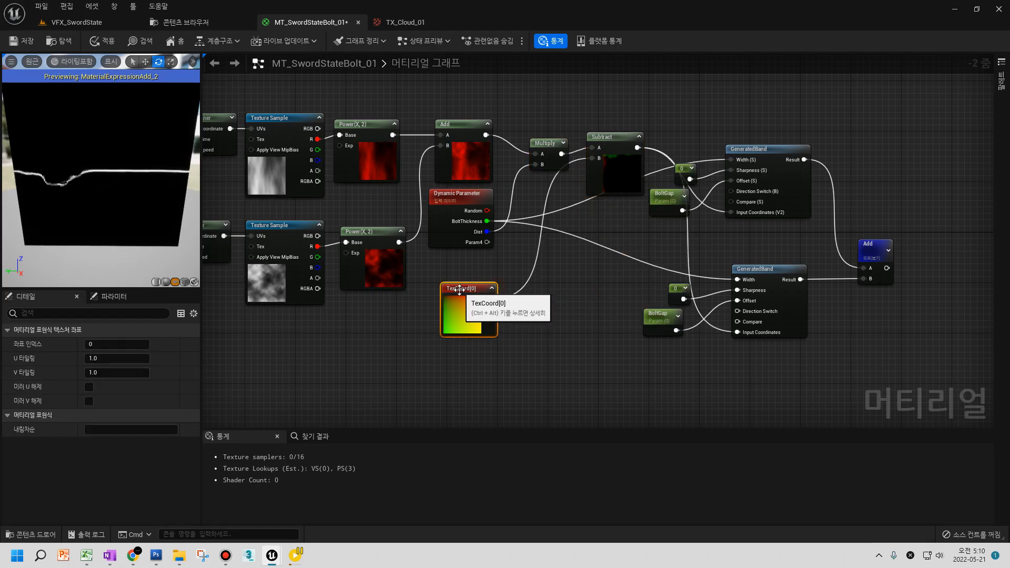
{"action": "left_click", "coordinate": [492, 290]}
{"action": "left_click_drag", "start_coordinate": [445, 292], "coordinate": [527, 179]}
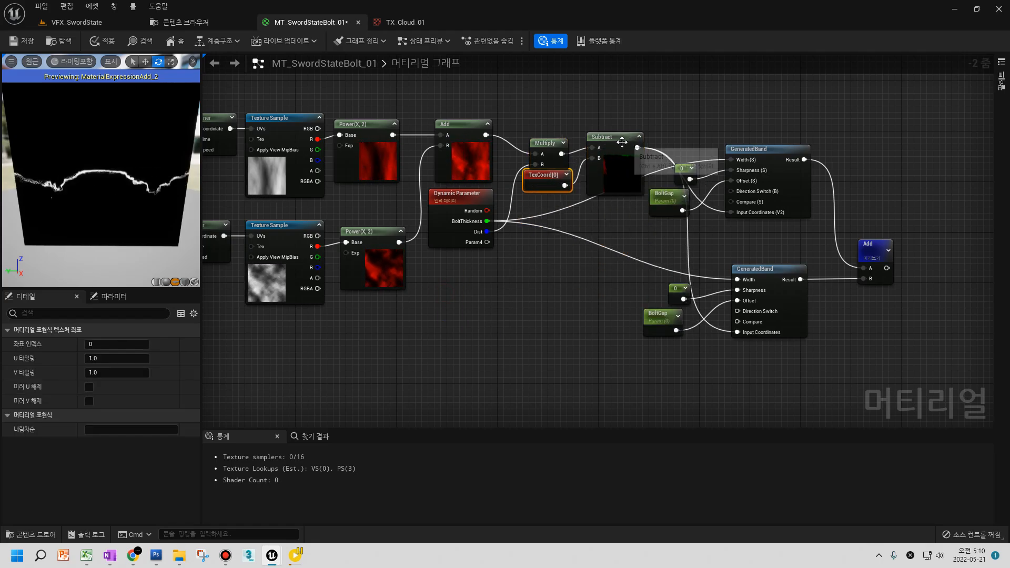
{"action": "left_click", "coordinate": [638, 140]}
{"action": "left_click", "coordinate": [638, 138]}
{"action": "left_click_drag", "start_coordinate": [544, 144], "coordinate": [603, 147]}
{"action": "left_click_drag", "start_coordinate": [600, 202], "coordinate": [566, 138]}
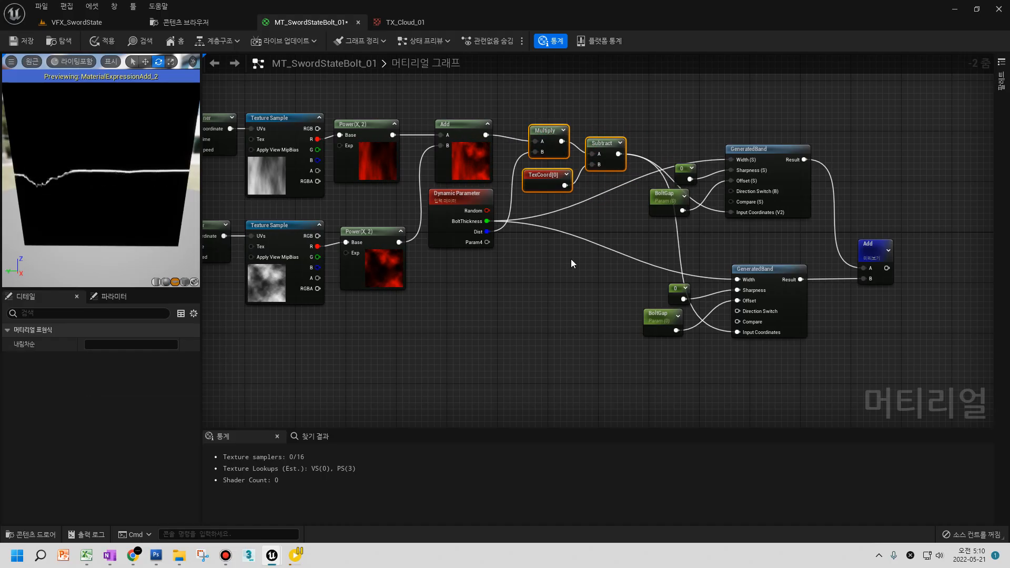
- Duplicate TexCoord, combine the copy with the Multiply output in a new Add node, and feed it into the lower GeneratedBand's Input Coordinates
{"action": "left_click_drag", "start_coordinate": [612, 213], "coordinate": [556, 169]}
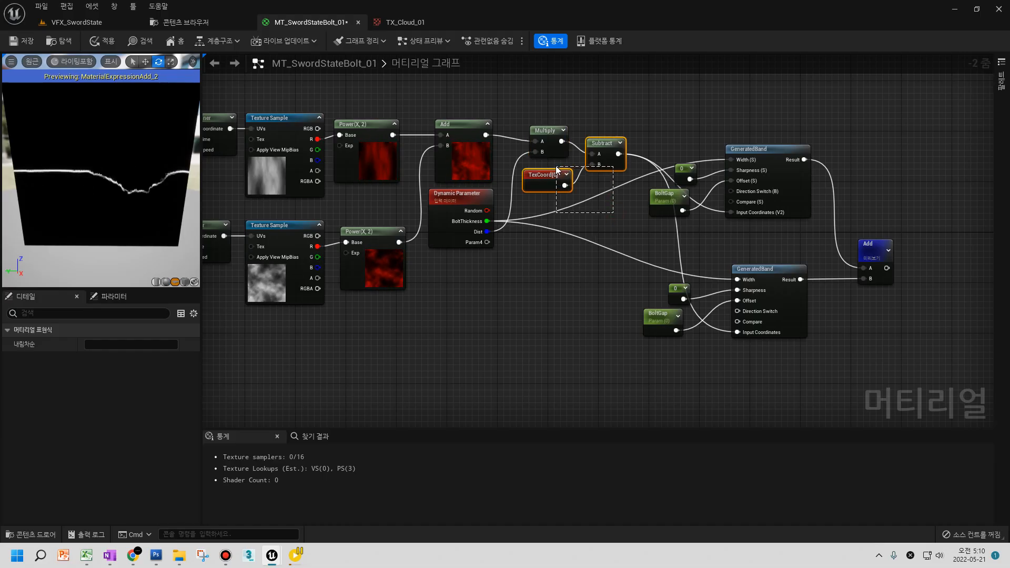
{"action": "key", "text": "ctrl+d"}
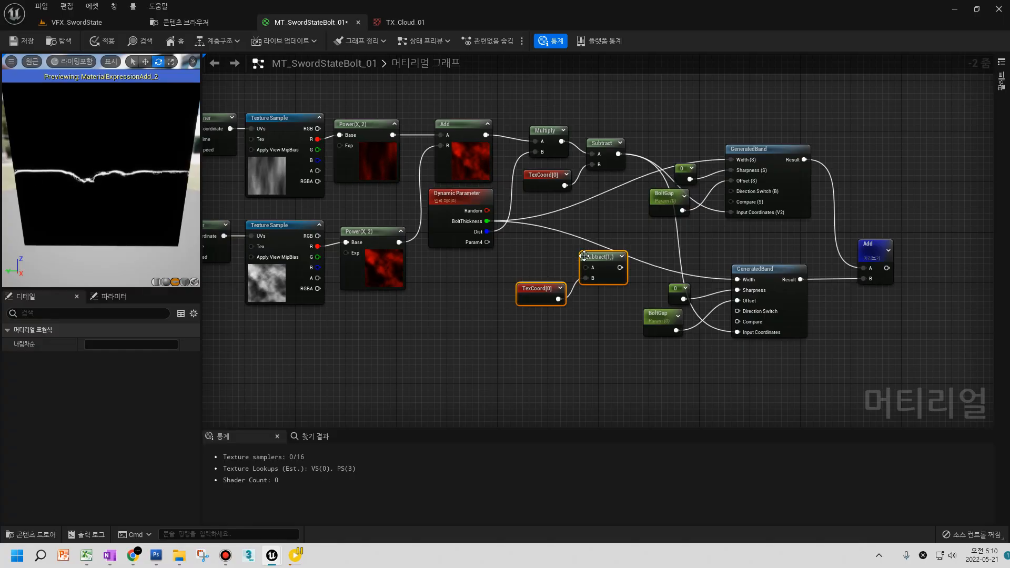
{"action": "key", "text": "Delete"}
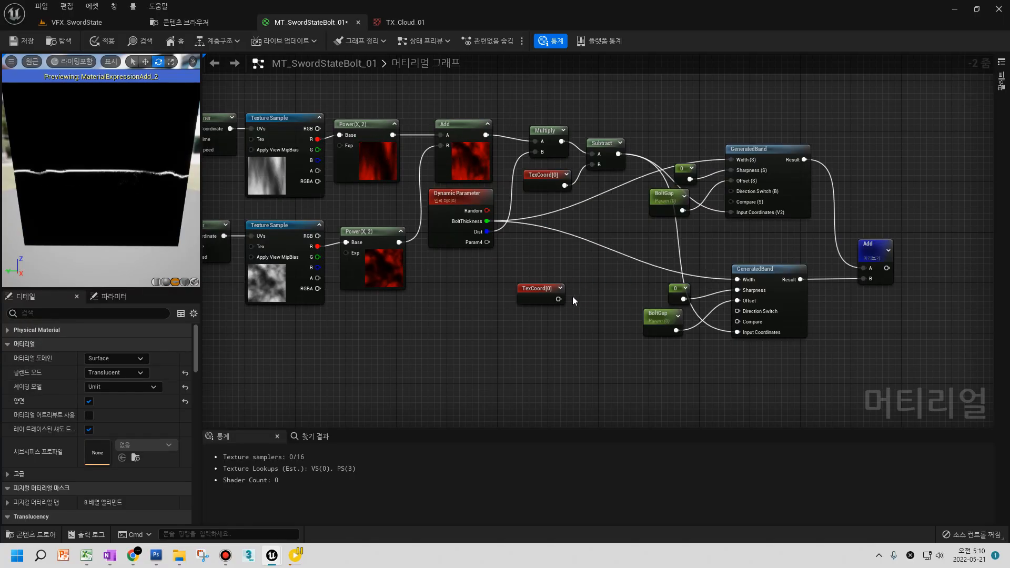
{"action": "left_click", "coordinate": [586, 261]}
{"action": "left_click_drag", "start_coordinate": [558, 298], "coordinate": [595, 286]}
{"action": "left_click_drag", "start_coordinate": [561, 142], "coordinate": [596, 276]}
{"action": "left_click_drag", "start_coordinate": [609, 274], "coordinate": [737, 332]}
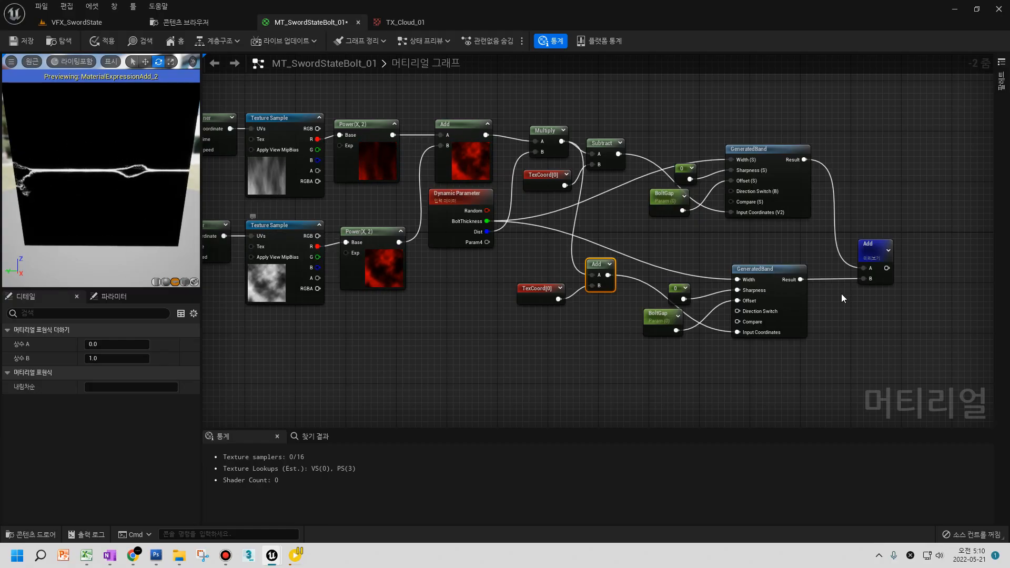
- Connect the upper BoltGap to the lower GeneratedBand's Offset, delete the duplicate BoltGap, and reposition the shared one
{"action": "left_click_drag", "start_coordinate": [654, 329], "coordinate": [638, 238]}
{"action": "left_click_drag", "start_coordinate": [682, 210], "coordinate": [738, 301]}
{"action": "key", "text": "Delete"}
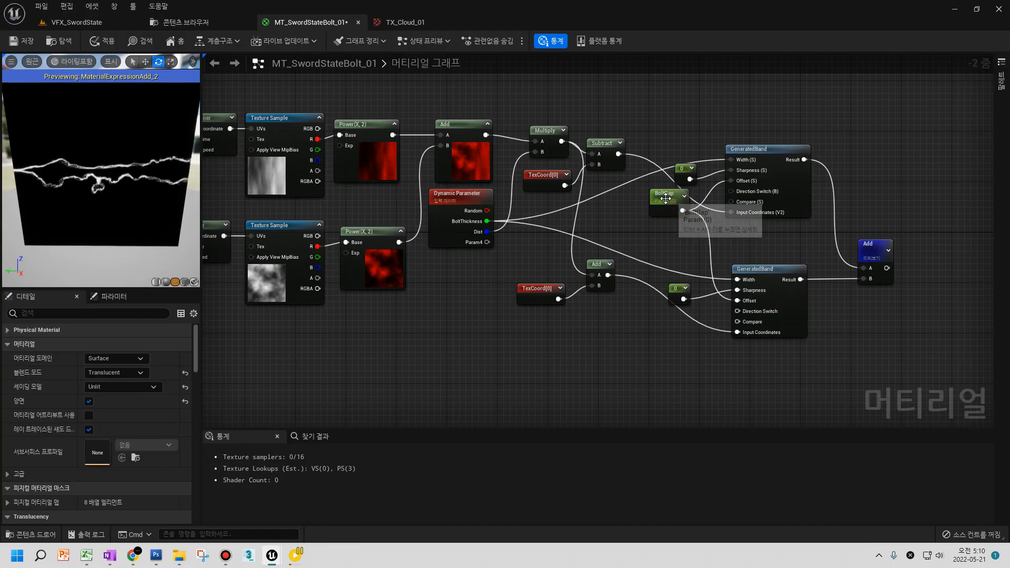
{"action": "left_click_drag", "start_coordinate": [665, 198], "coordinate": [634, 209]}
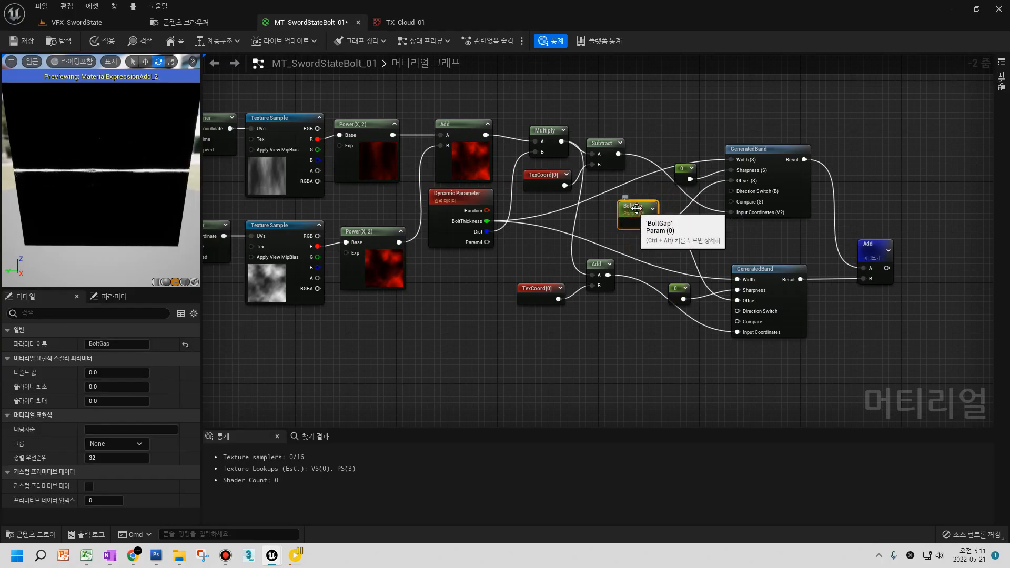
- Try default values of 0.1 and 0.2 for the shared BoltGap parameter, and return it to 0
{"action": "left_click", "coordinate": [106, 373]}
{"action": "key", "text": "BackSpace"}
{"action": "type", "text": ".1"}
{"action": "key", "text": "Return"}
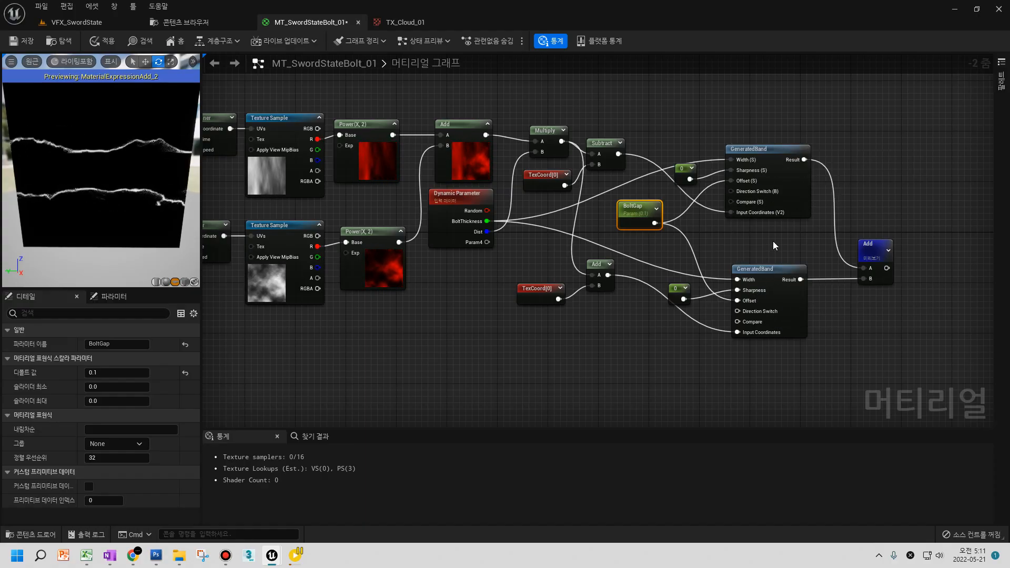
{"action": "left_click", "coordinate": [106, 371]}
{"action": "type", "text": ".2"}
{"action": "key", "text": "BackSpace"}
{"action": "type", "text": "3"}
{"action": "key", "text": "Return"}
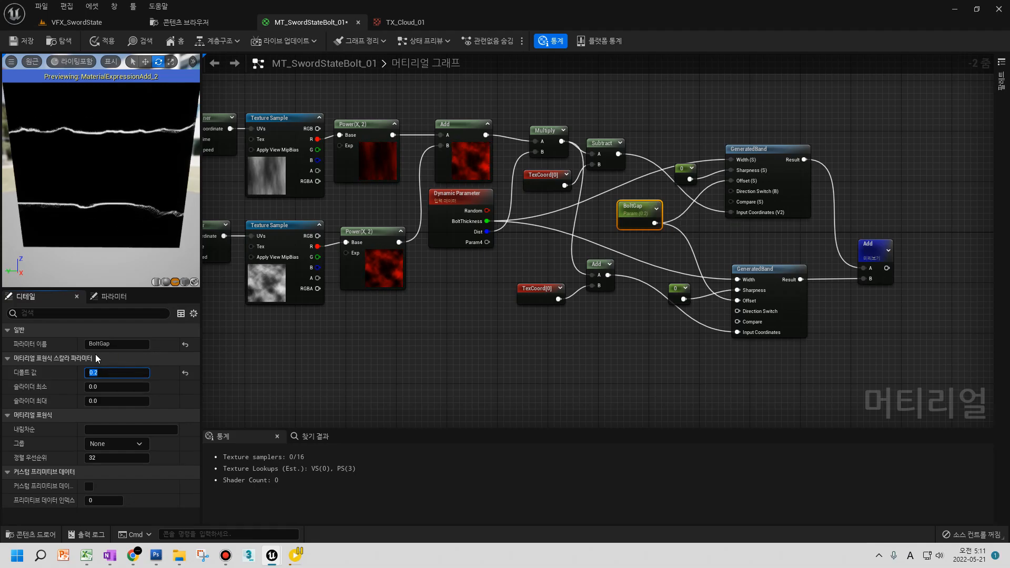
{"action": "type", "text": ".2"}
{"action": "key", "text": "Return"}
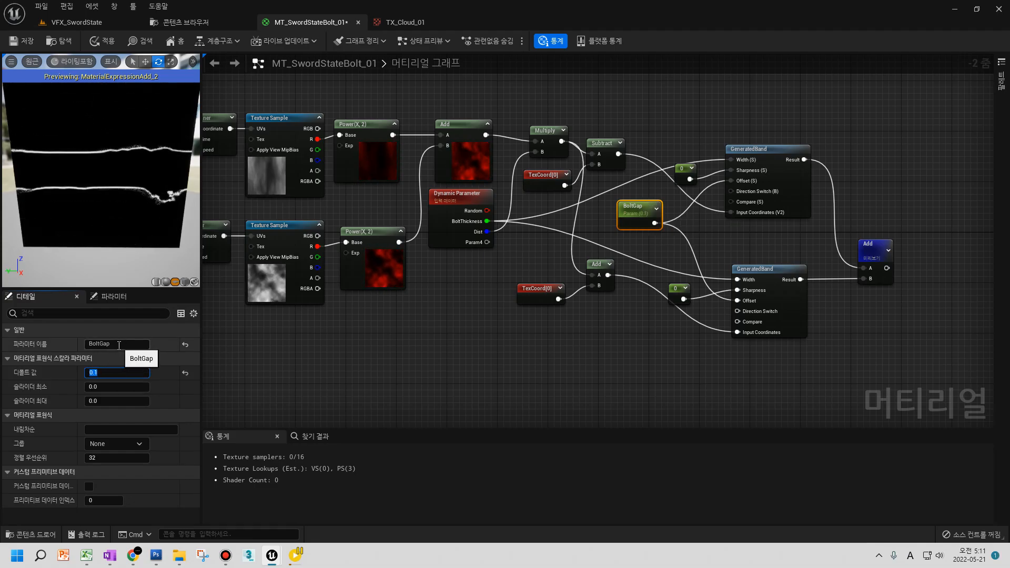
{"action": "key", "text": "BackSpace"}
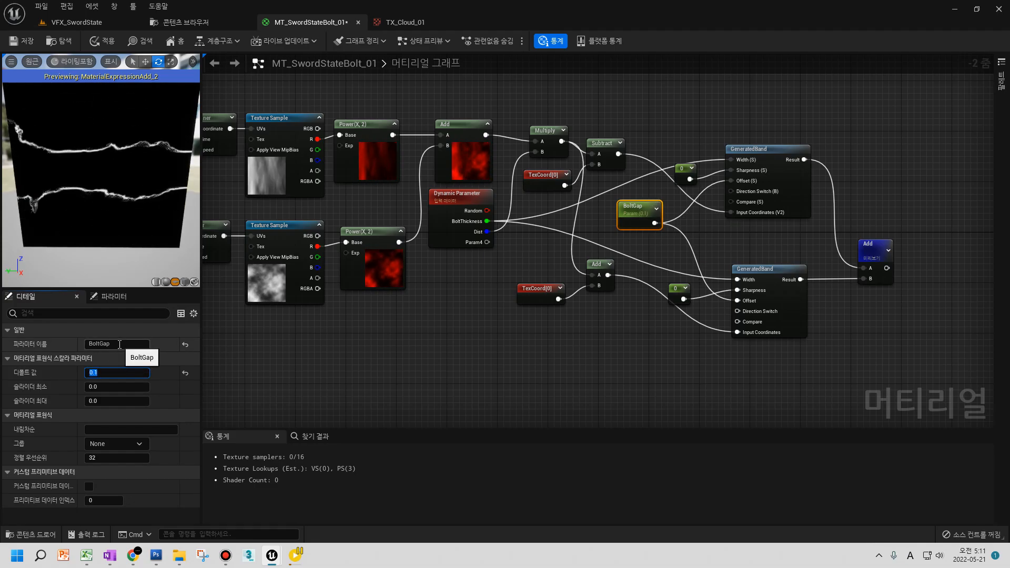
{"action": "type", "text": "0"}
{"action": "key", "text": "Return"}
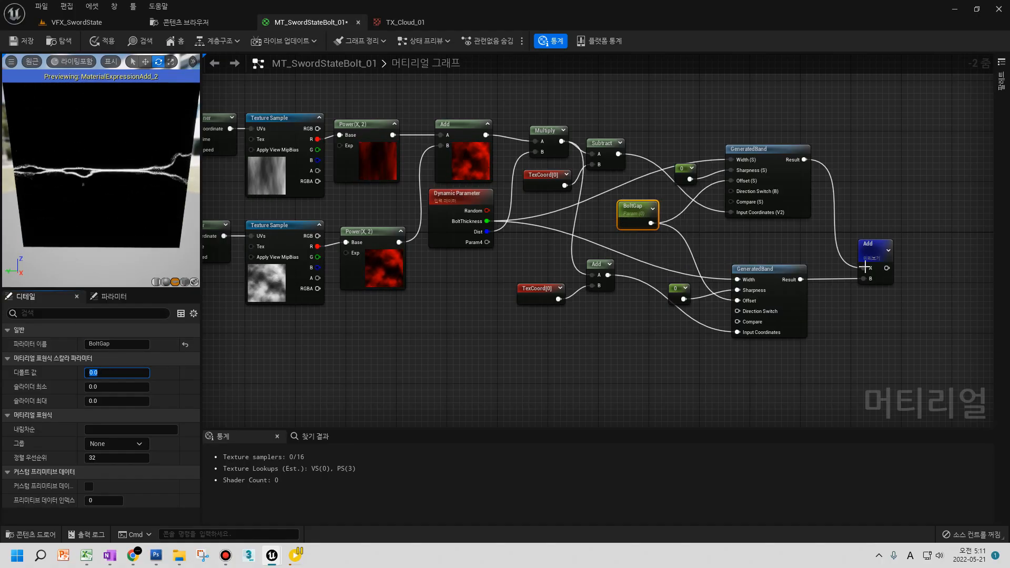
- Move the final Add node closer to the two GeneratedBand nodes and expand its preview thumbnail
{"action": "left_click_drag", "start_coordinate": [871, 252], "coordinate": [852, 220]}
{"action": "left_click", "coordinate": [869, 219]}
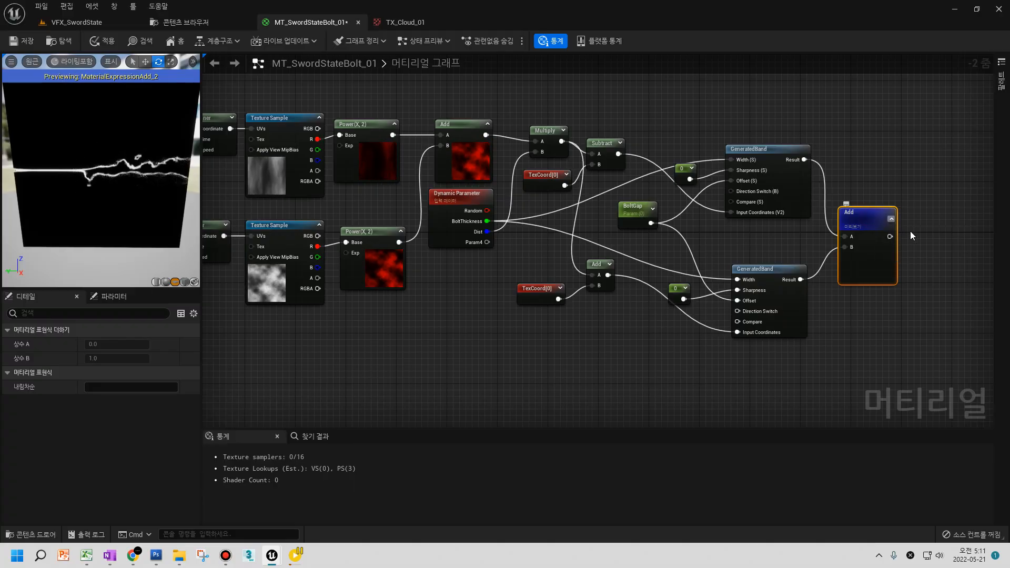
{"action": "right_click_drag", "start_coordinate": [920, 247], "coordinate": [797, 243]}
{"action": "scroll", "coordinate": [797, 243], "scroll_direction": "up", "scroll_amount": 2}
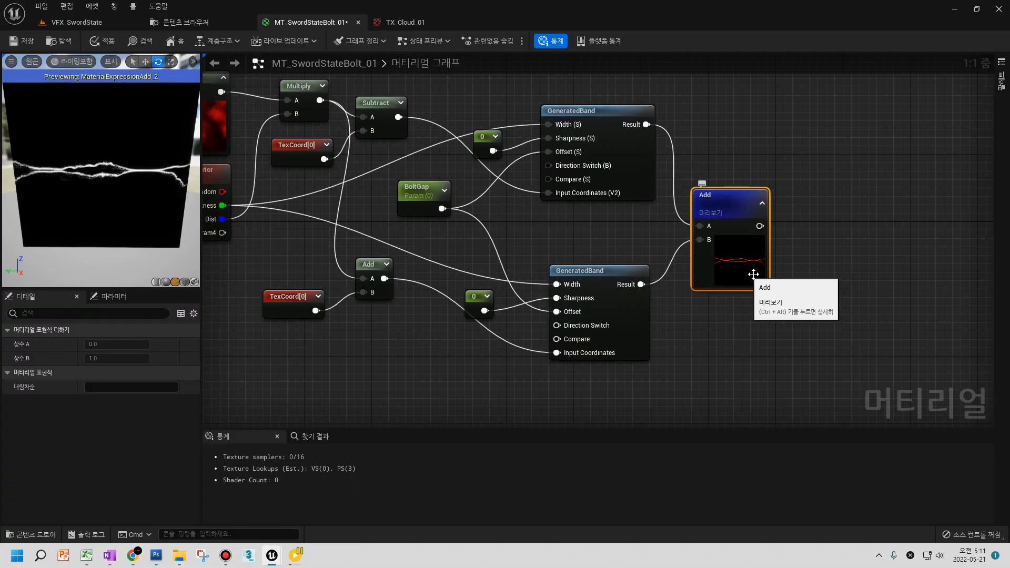
{"action": "right_click_drag", "start_coordinate": [751, 275], "coordinate": [650, 283]}
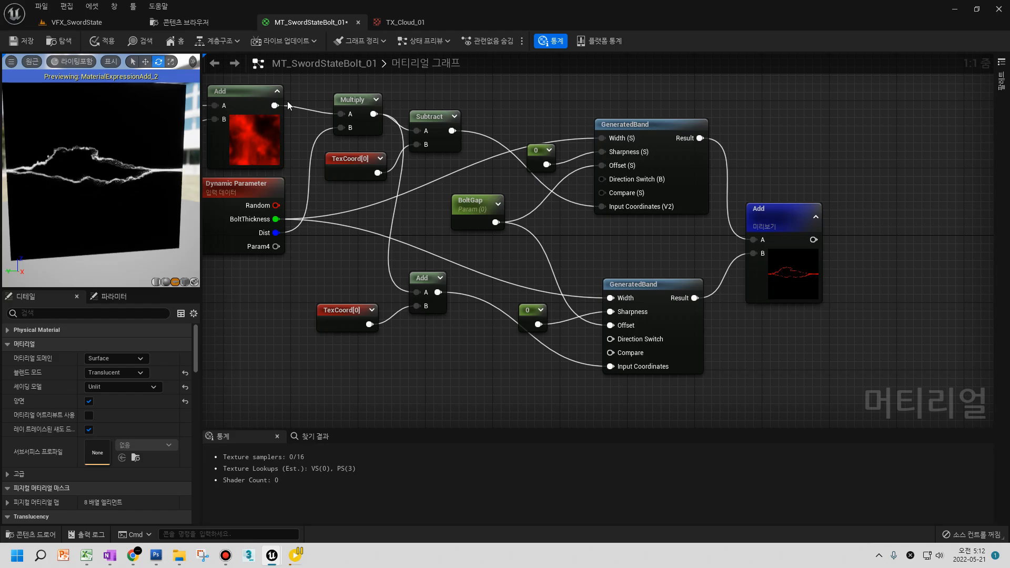
- Move the lower Add and its TexCoord node closer to the lower GeneratedBand's Input Coordinates
{"action": "scroll", "coordinate": [546, 204], "scroll_direction": "down", "scroll_amount": 4}
{"action": "right_click_drag", "start_coordinate": [365, 256], "coordinate": [359, 257]}
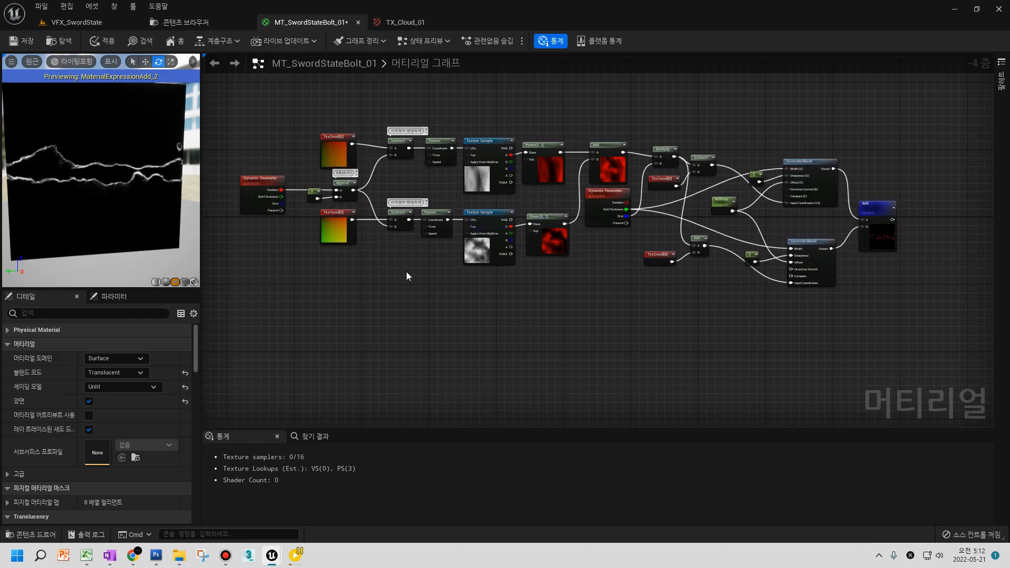
{"action": "left_click_drag", "start_coordinate": [658, 283], "coordinate": [726, 275]}
{"action": "left_click", "coordinate": [538, 273]}
{"action": "left_click_drag", "start_coordinate": [308, 260], "coordinate": [624, 124]}
{"action": "left_click", "coordinate": [815, 164]}
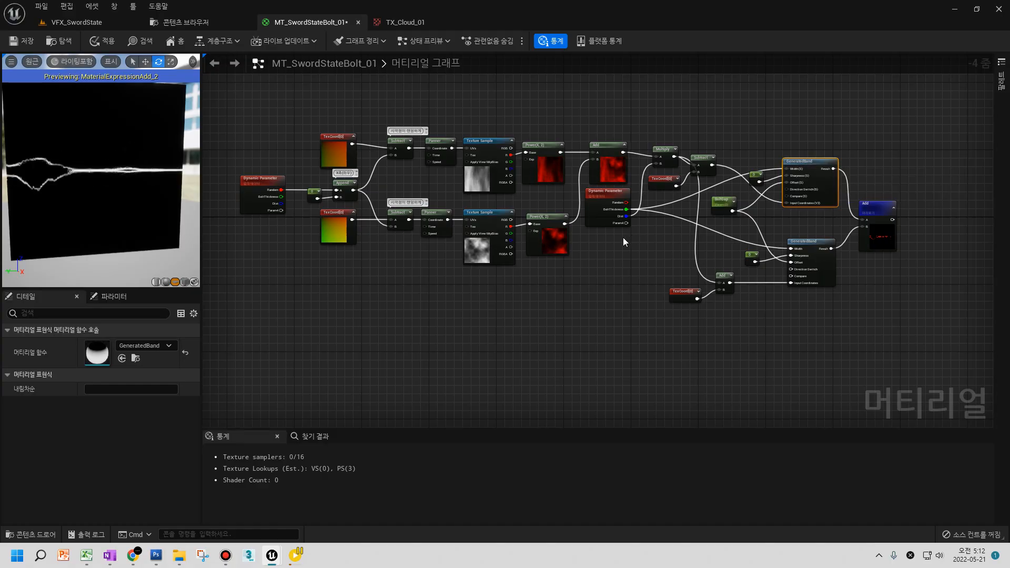
- Move the noise network with Multiply and Subtract upward, and adjust the spacing of the Multiply and TexCoord nodes
{"action": "right_click", "coordinate": [610, 221]}
{"action": "left_click", "coordinate": [345, 264]}
{"action": "left_click_drag", "start_coordinate": [305, 257], "coordinate": [689, 120]}
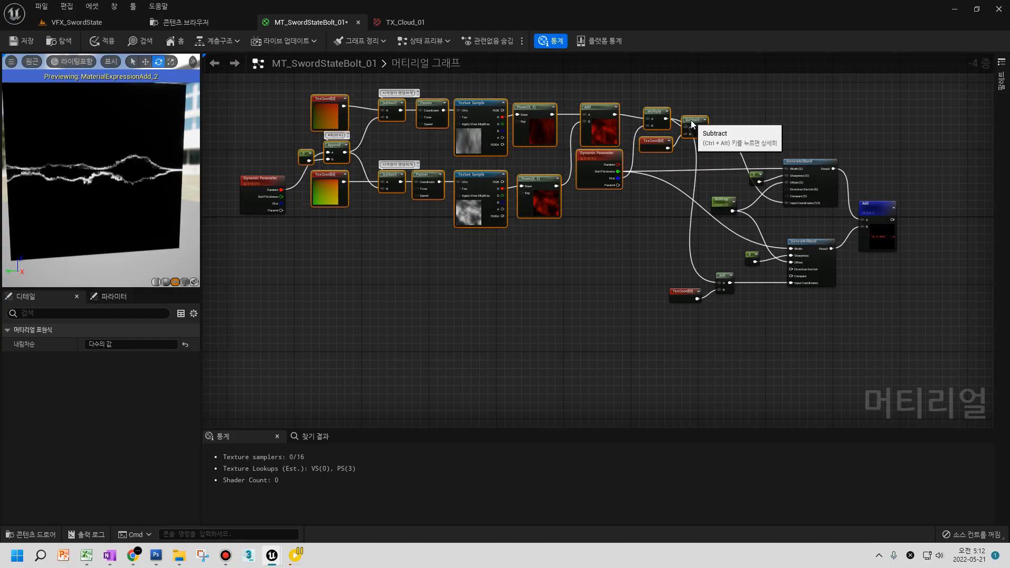
{"action": "left_click", "coordinate": [664, 177]}
{"action": "left_click_drag", "start_coordinate": [656, 115], "coordinate": [656, 140]}
- Duplicate the noise distortion network from the TexCoord nodes through Multiply, placing the copy below the original
{"action": "left_click_drag", "start_coordinate": [639, 203], "coordinate": [302, 89]}
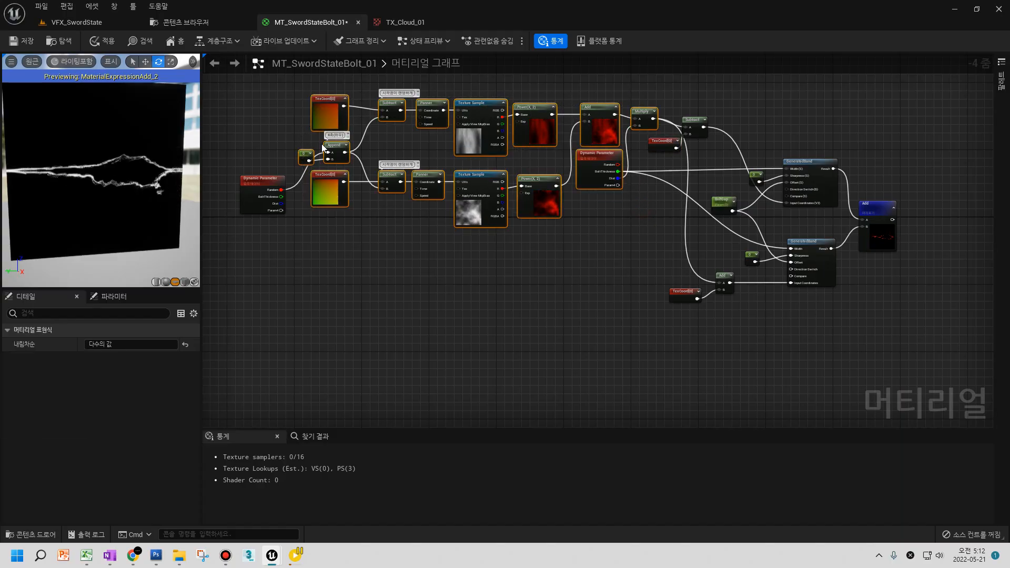
{"action": "left_click", "coordinate": [425, 266]}
{"action": "key", "text": "ctrl+v"}
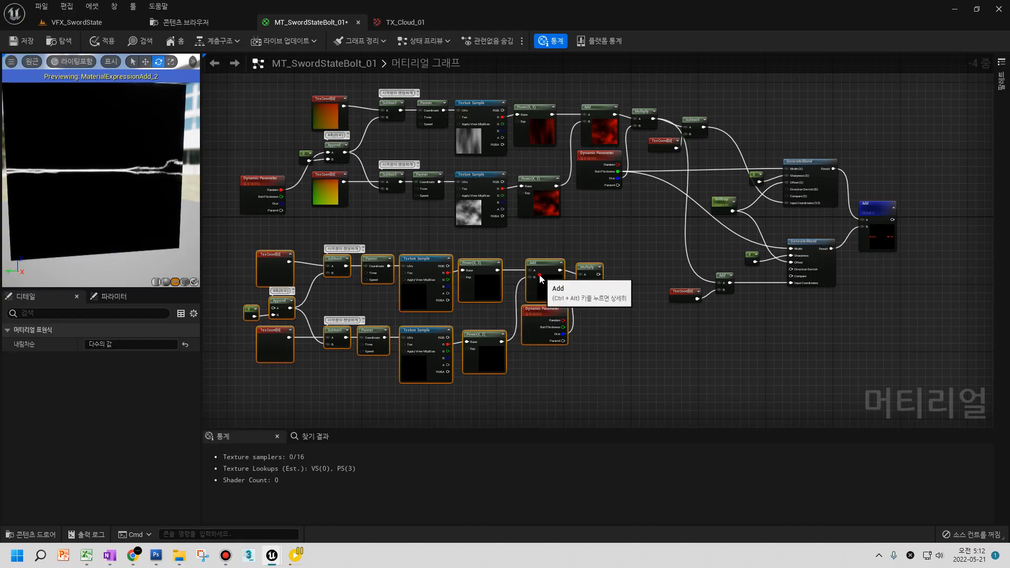
- Connect the first Dynamic Parameter's Random output to the A input of the copied network's Append node
{"action": "scroll", "coordinate": [299, 216], "scroll_direction": "up", "scroll_amount": 2}
{"action": "left_click", "coordinate": [316, 237]}
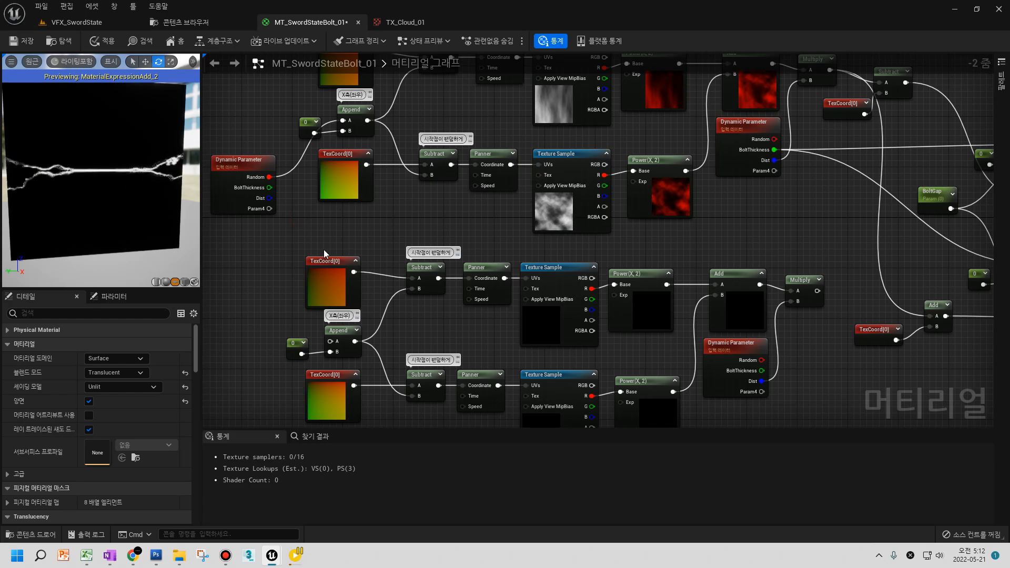
{"action": "left_click_drag", "start_coordinate": [269, 177], "coordinate": [337, 341]}
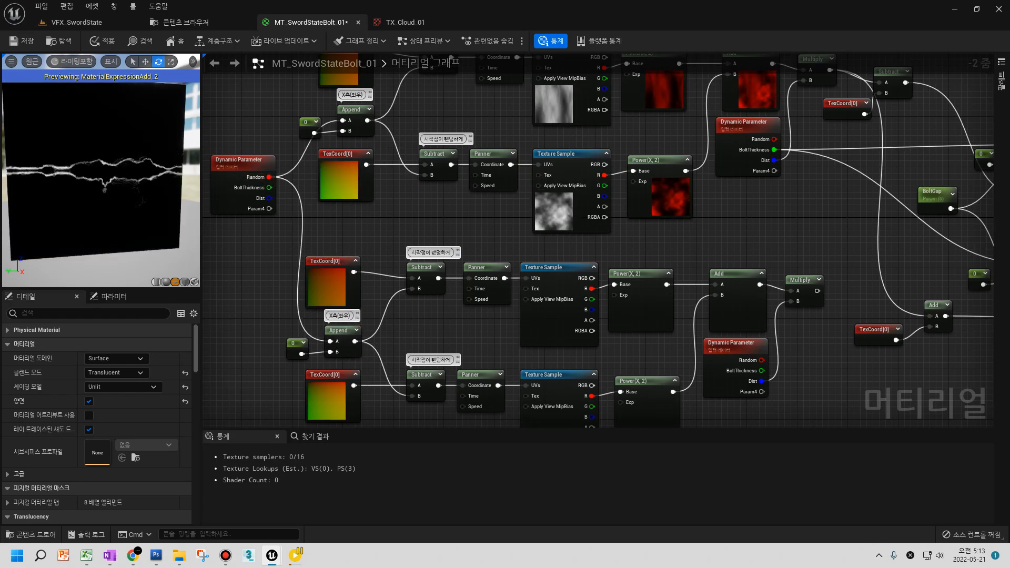
{"action": "right_click_drag", "start_coordinate": [261, 280], "coordinate": [267, 233]}
- Set the copied network's upper Panner to Speed X 0.12 and Speed Y -0.5
{"action": "left_click", "coordinate": [330, 251]}
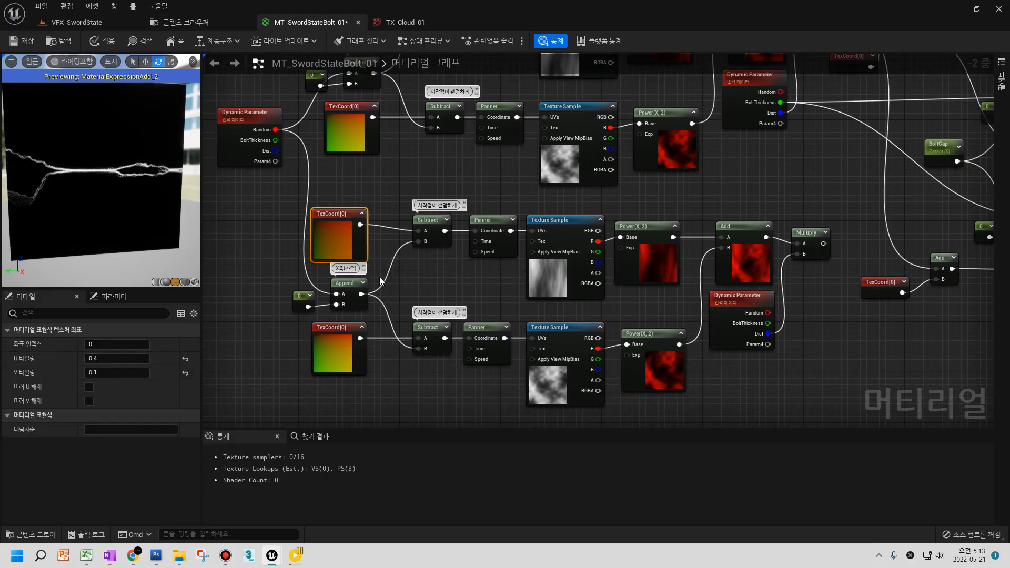
{"action": "left_click", "coordinate": [482, 242]}
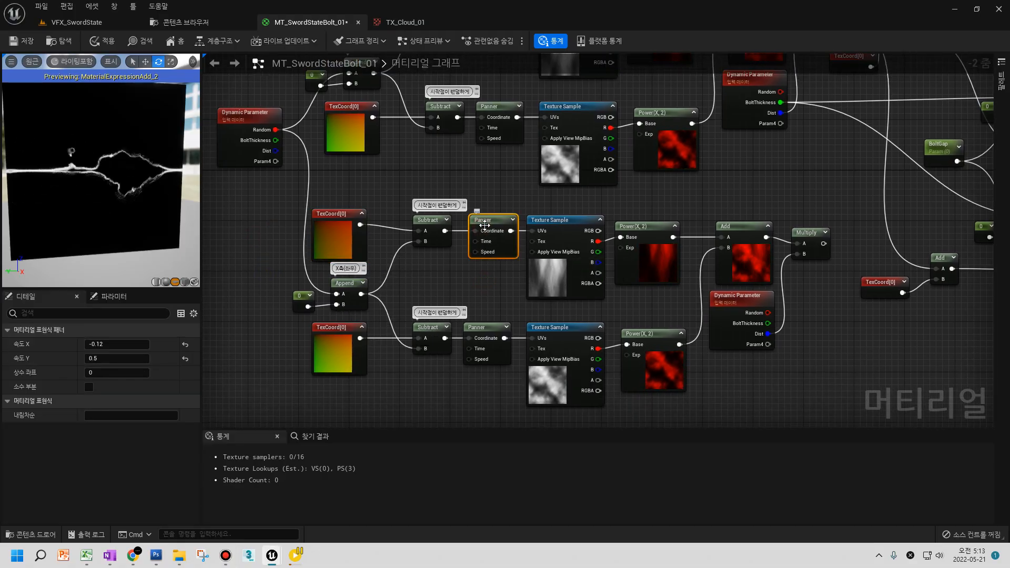
{"action": "left_click", "coordinate": [119, 345]}
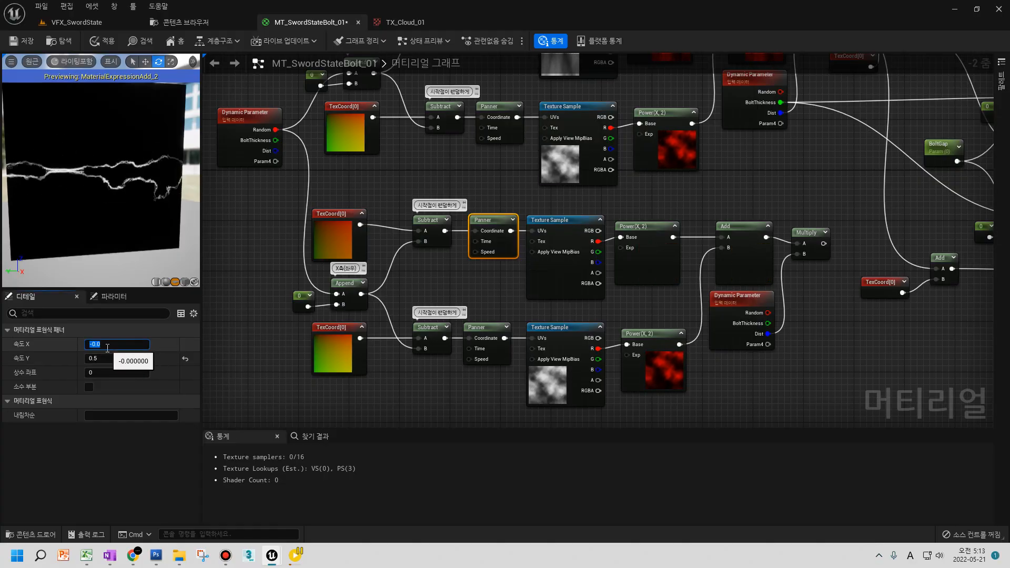
{"action": "left_click", "coordinate": [106, 358]}
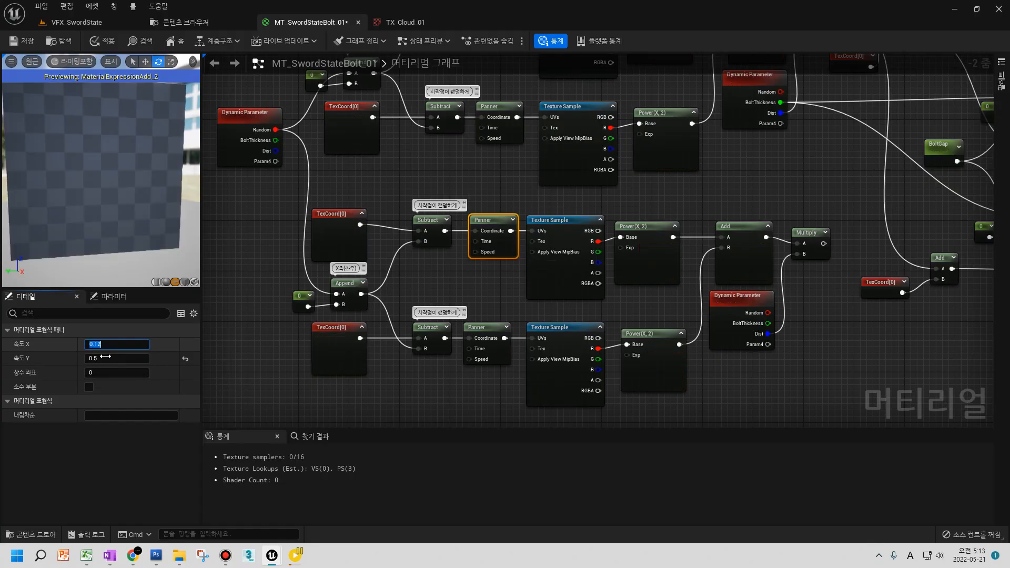
{"action": "type", "text": "-0.5"}
{"action": "key", "text": "Return"}
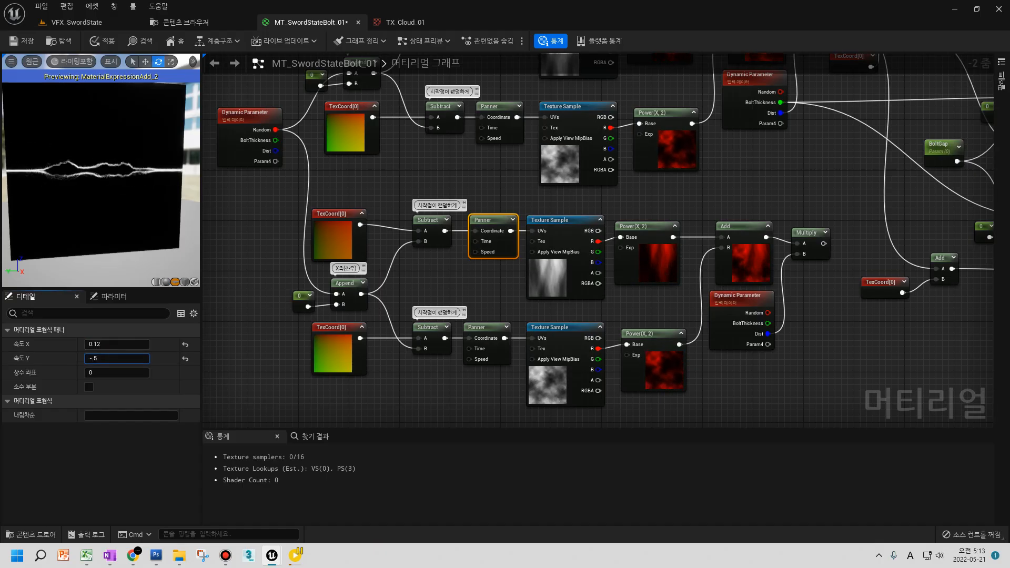
- Set the copied network's lower Panner to Speed X 0.1 and Speed Y -0.15
{"action": "left_click", "coordinate": [466, 361]}
{"action": "left_click", "coordinate": [109, 345]}
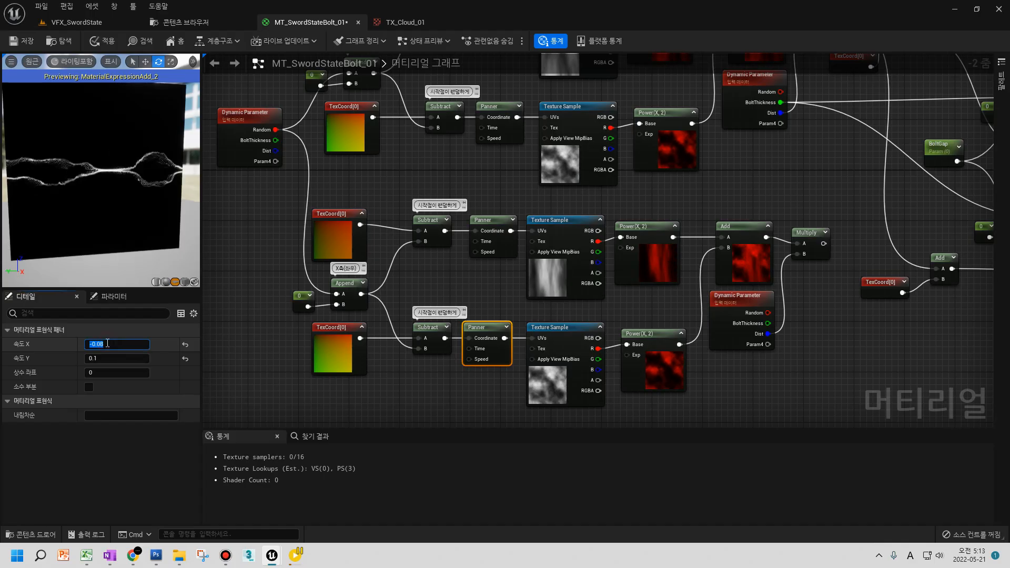
{"action": "type", "text": "0.08"}
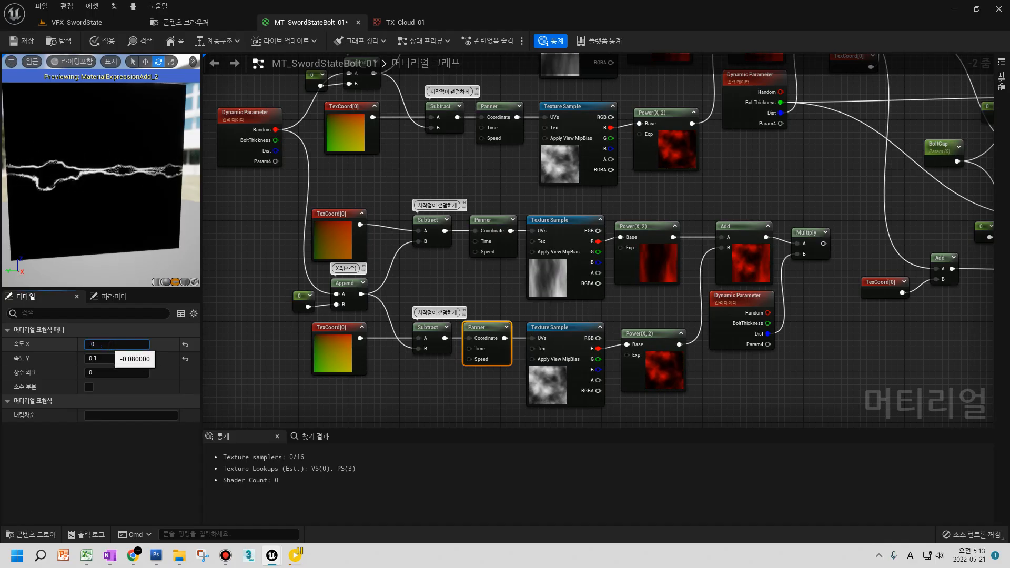
{"action": "left_click", "coordinate": [99, 359]}
{"action": "type", "text": "-"}
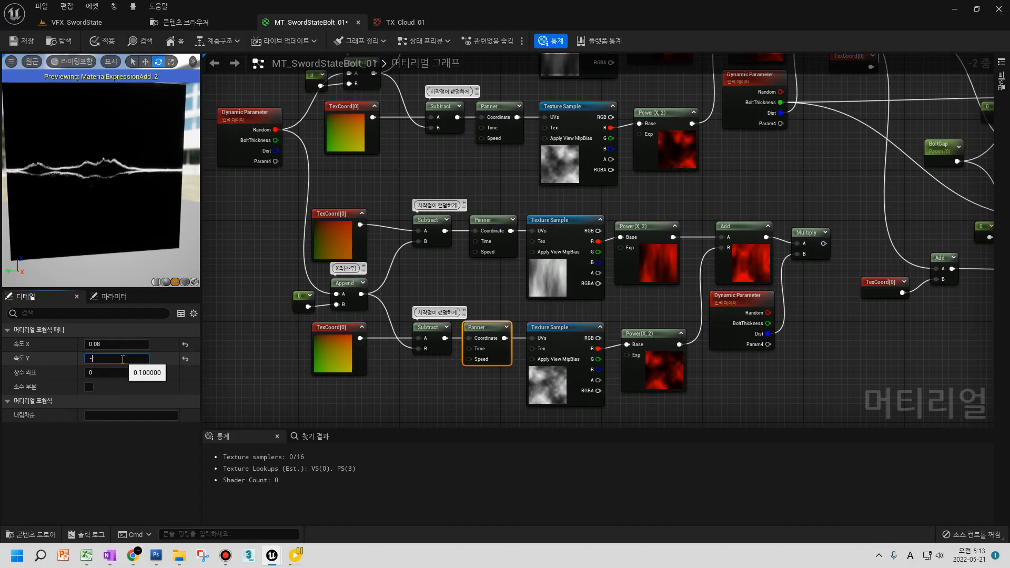
{"action": "type", "text": "0.15"}
{"action": "left_click", "coordinate": [111, 345]}
{"action": "type", "text": ".1"}
{"action": "key", "text": "Return"}
{"action": "right_click_drag", "start_coordinate": [478, 386], "coordinate": [451, 351]}
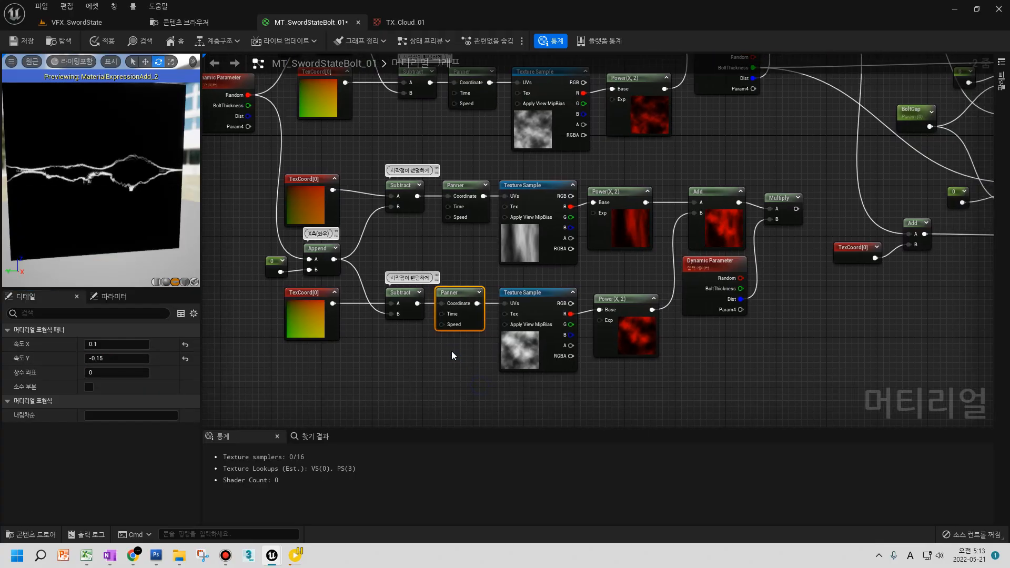
- Set the copied network's upper Panner to Speed X 0.1 and Speed Y -0.55
{"action": "right_click_drag", "start_coordinate": [525, 268], "coordinate": [599, 286]}
{"action": "left_click", "coordinate": [596, 279]}
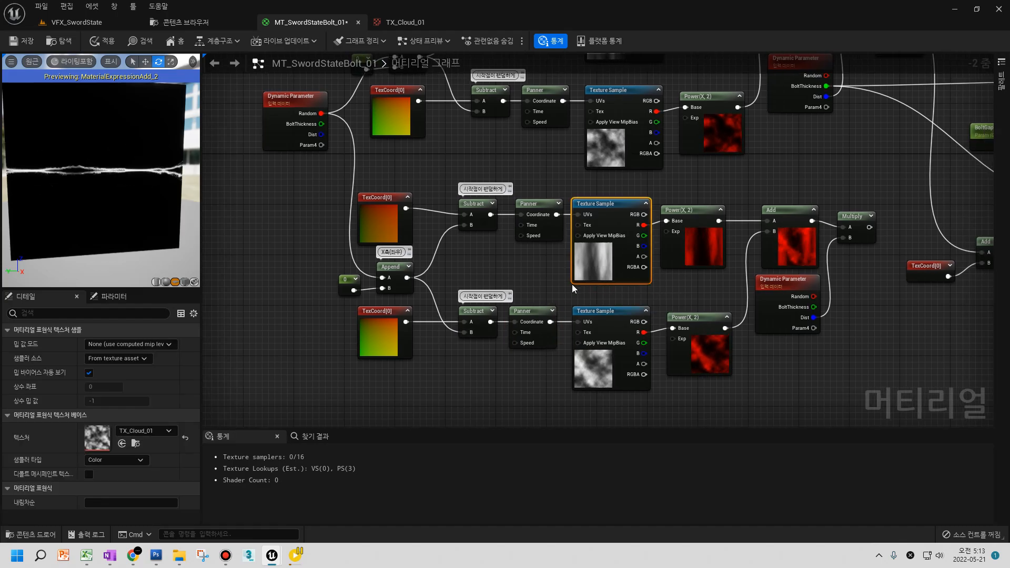
{"action": "left_click", "coordinate": [537, 205]}
{"action": "left_click_drag", "start_coordinate": [128, 340], "coordinate": [124, 341]}
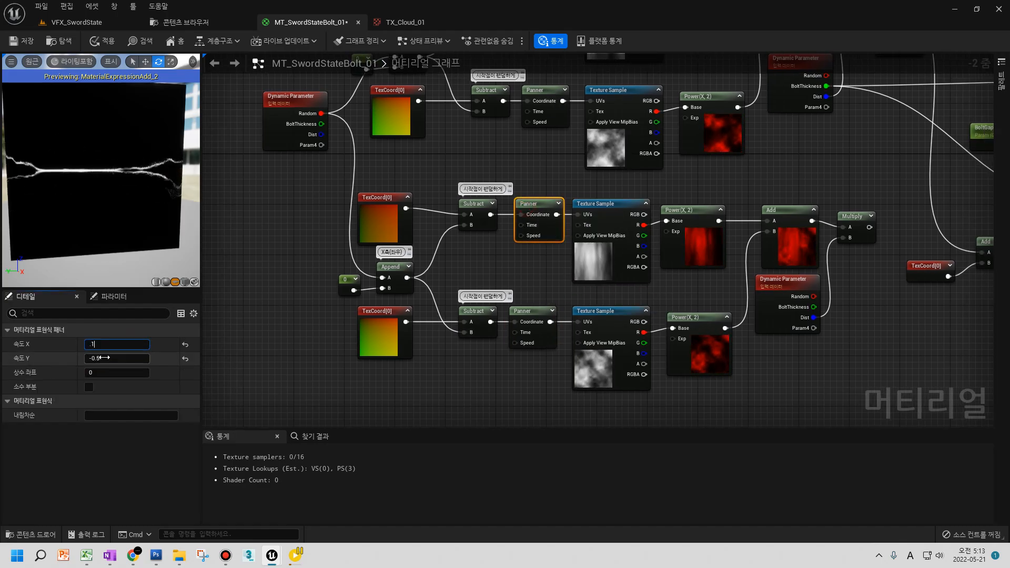
{"action": "left_click", "coordinate": [104, 359]}
{"action": "type", "text": "5"}
{"action": "key", "text": "Return"}
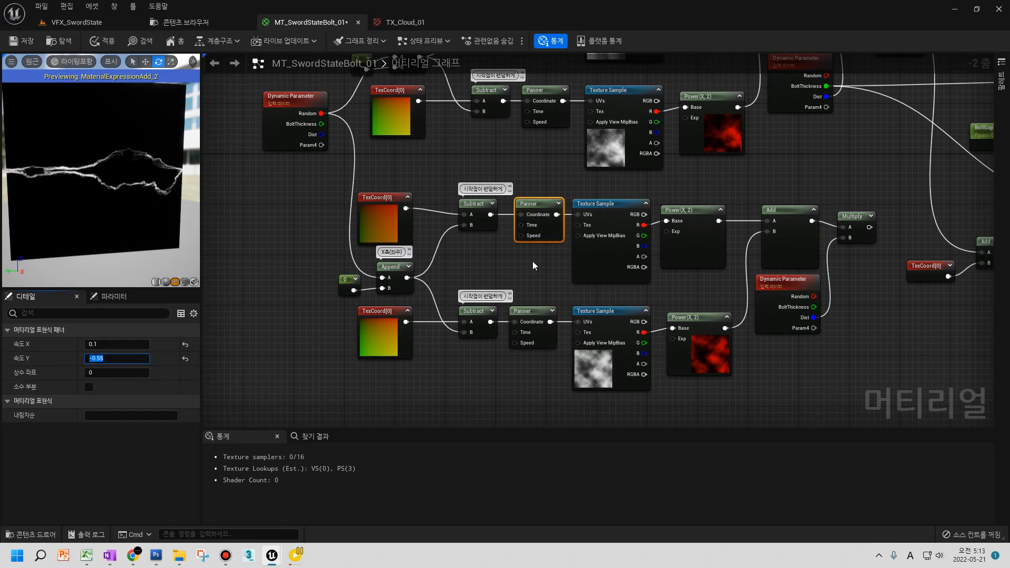
- Connect the copied network's Multiply output to the lower Add's A input and move that Add node closer to the Multiply
{"action": "scroll", "coordinate": [486, 273], "scroll_direction": "down", "scroll_amount": 1}
{"action": "mouse_move", "coordinate": [486, 273]}
{"action": "right_mouse_down"}
{"action": "mouse_move", "coordinate": [412, 291]}
{"action": "mouse_move", "coordinate": [577, 285]}
{"action": "mouse_move", "coordinate": [489, 252]}
{"action": "mouse_move", "coordinate": [463, 221]}
{"action": "mouse_move", "coordinate": [489, 284]}
{"action": "mouse_move", "coordinate": [542, 329]}
{"action": "mouse_move", "coordinate": [527, 269]}
{"action": "mouse_move", "coordinate": [506, 255]}
{"action": "mouse_move", "coordinate": [502, 264]}
{"action": "right_mouse_up"}
{"action": "right_click_drag", "start_coordinate": [789, 308], "coordinate": [577, 349]}
{"action": "left_click", "coordinate": [395, 277]}
{"action": "left_click_drag", "start_coordinate": [602, 288], "coordinate": [622, 335]}
{"action": "left_click_drag", "start_coordinate": [706, 302], "coordinate": [667, 296]}
{"action": "right_click_drag", "start_coordinate": [801, 293], "coordinate": [627, 309]}
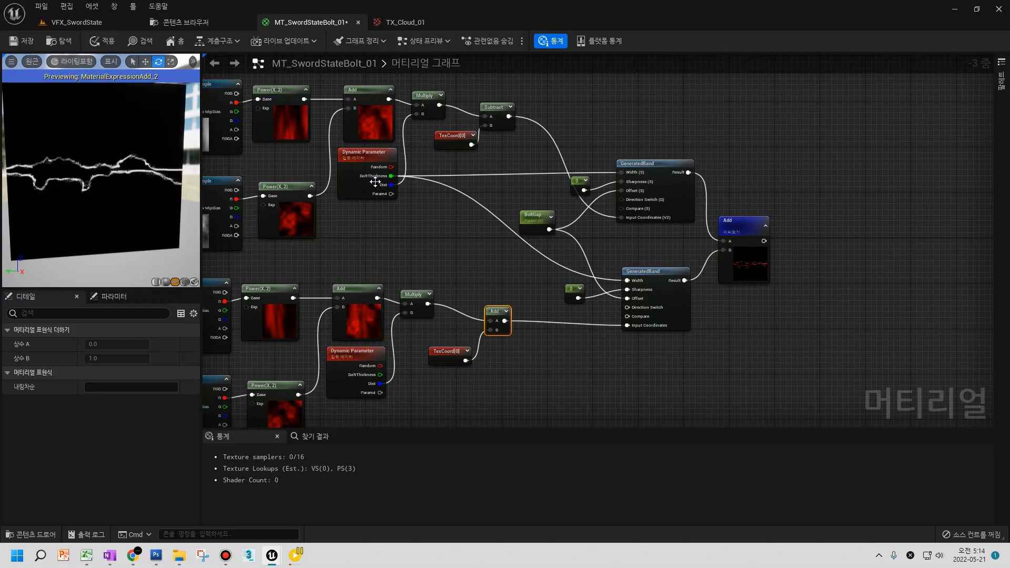
- Move the whole bolt network away from the material output node and bring the final Add closer to the two GeneratedBand nodes
{"action": "scroll", "coordinate": [595, 270], "scroll_direction": "down", "scroll_amount": 1}
{"action": "scroll", "coordinate": [594, 270], "scroll_direction": "down", "scroll_amount": 2}
{"action": "left_click_drag", "start_coordinate": [417, 326], "coordinate": [795, 179]}
{"action": "left_click_drag", "start_coordinate": [724, 256], "coordinate": [632, 227]}
{"action": "scroll", "coordinate": [632, 228], "scroll_direction": "up", "scroll_amount": 4}
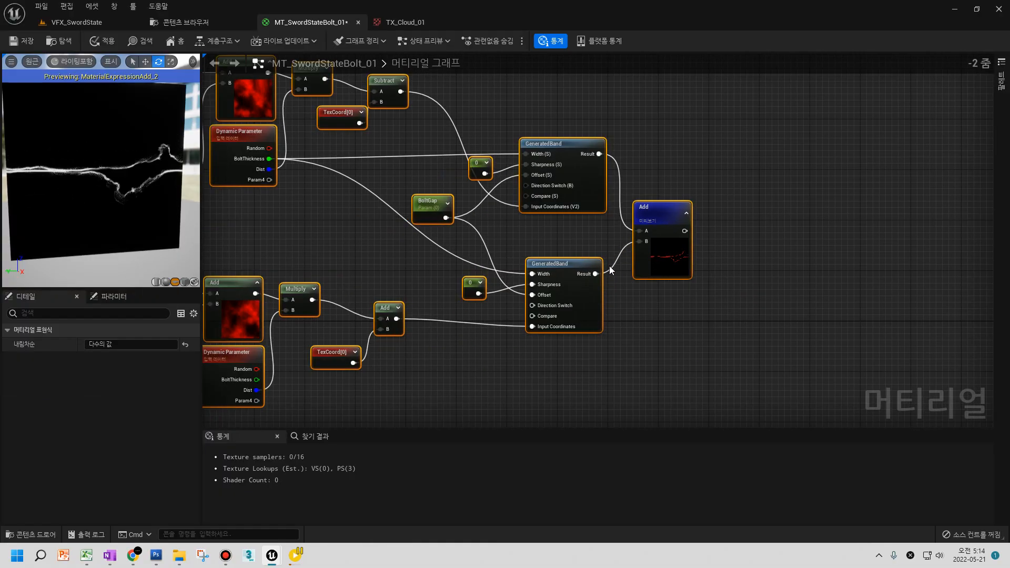
{"action": "right_click_drag", "start_coordinate": [652, 281], "coordinate": [670, 281]}
{"action": "left_click", "coordinate": [671, 281]}
{"action": "left_click_drag", "start_coordinate": [679, 259], "coordinate": [667, 257]}
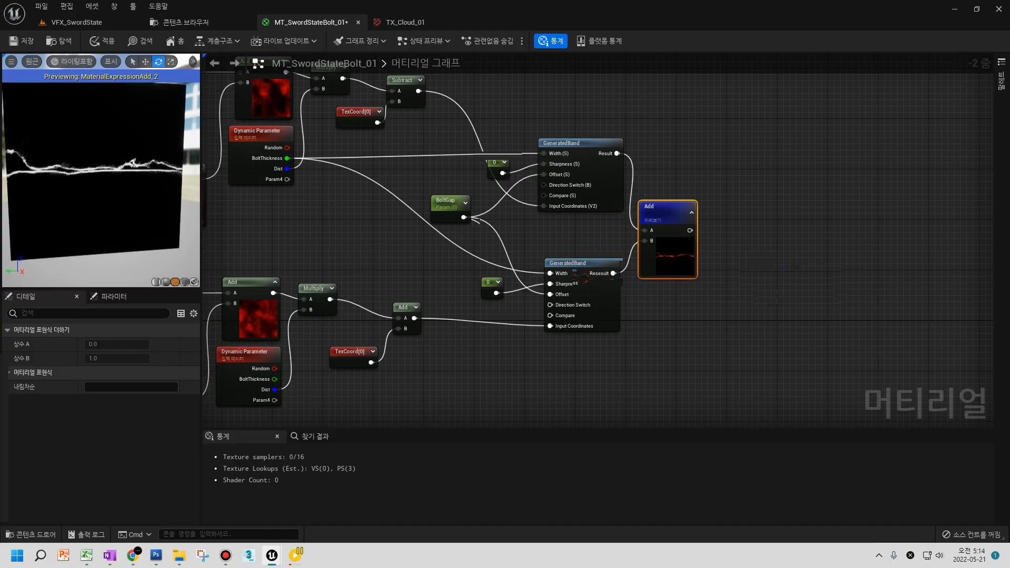
- Add Particle Color and Multiply nodes beyond the final Add, and connect Particle Color's RGB output to Multiply's B input
{"action": "scroll", "coordinate": [746, 332], "scroll_direction": "up", "scroll_amount": 2}
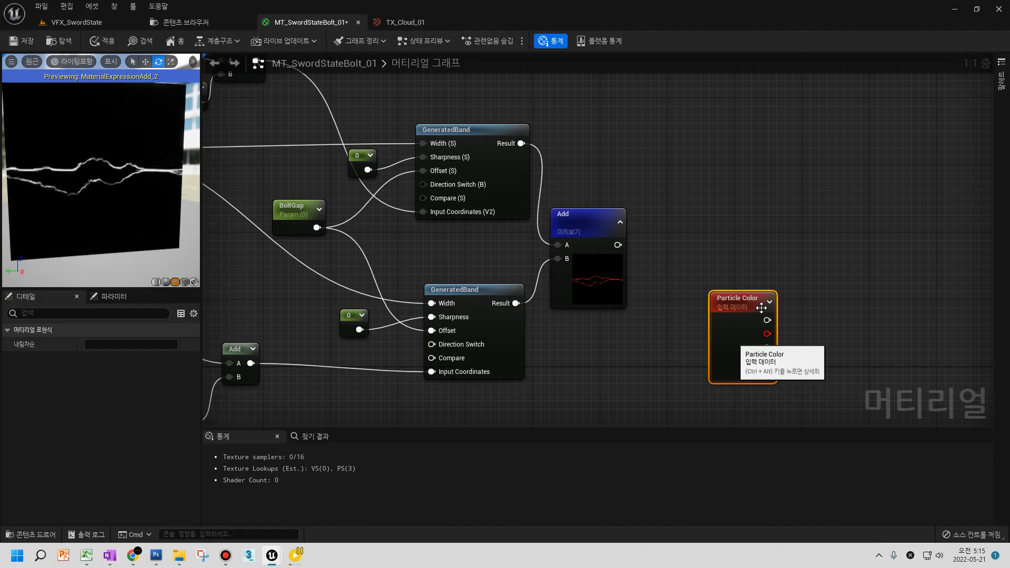
{"action": "left_click", "coordinate": [850, 272]}
{"action": "left_click_drag", "start_coordinate": [767, 319], "coordinate": [860, 307]}
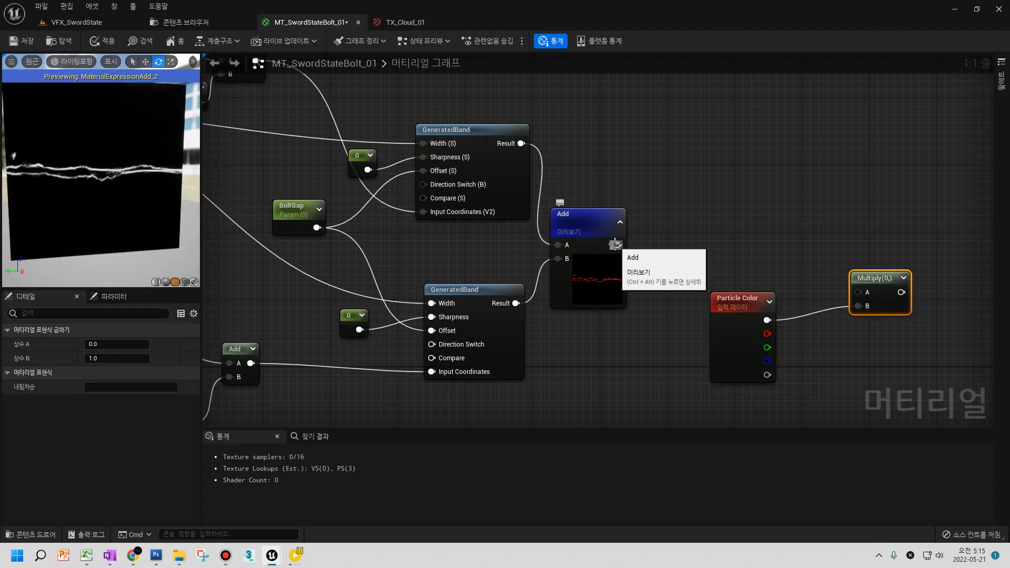
{"action": "left_click_drag", "start_coordinate": [615, 245], "coordinate": [646, 243]}
{"action": "type", "text": "sat"}
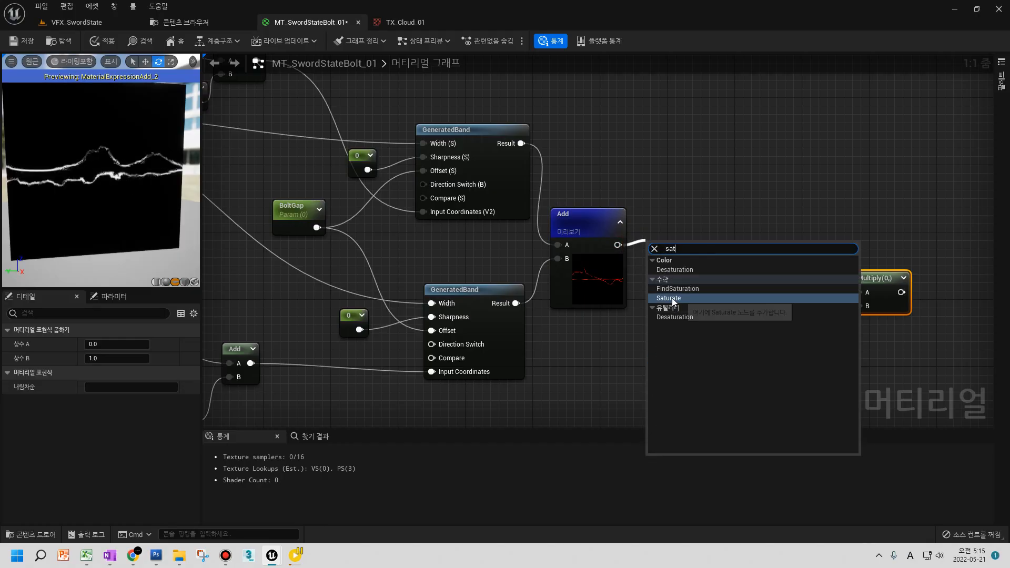
{"action": "left_click", "coordinate": [650, 178]}
{"action": "right_click", "coordinate": [649, 177]}
{"action": "left_click_drag", "start_coordinate": [618, 245], "coordinate": [651, 226]}
{"action": "left_click", "coordinate": [606, 260]}
{"action": "left_click", "coordinate": [606, 259]}
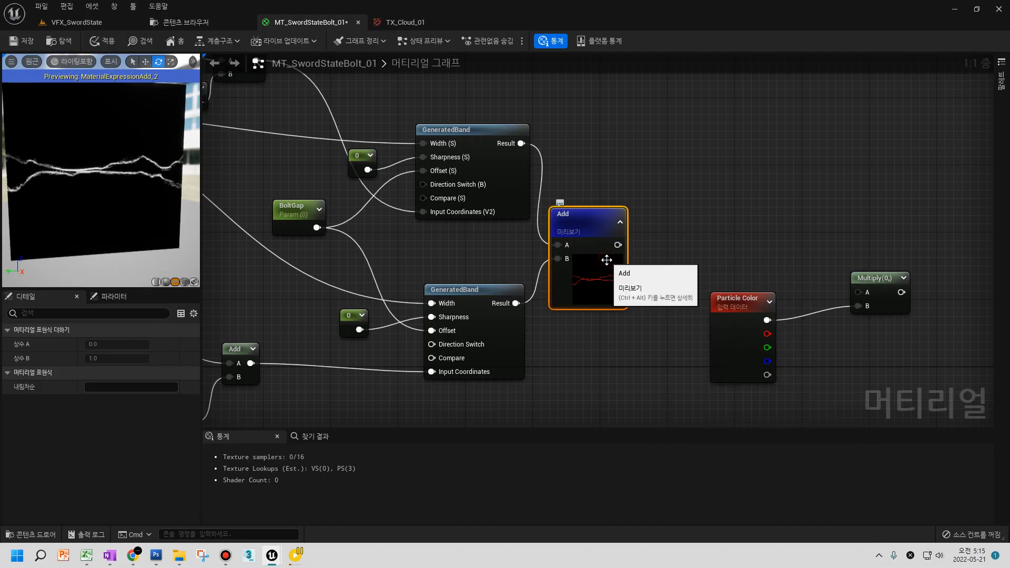
- Add a Clamp node fed by the final Add's output and place it above the Add
{"action": "left_click_drag", "start_coordinate": [617, 245], "coordinate": [649, 245]}
{"action": "type", "text": "cla"}
{"action": "key", "text": "Return"}
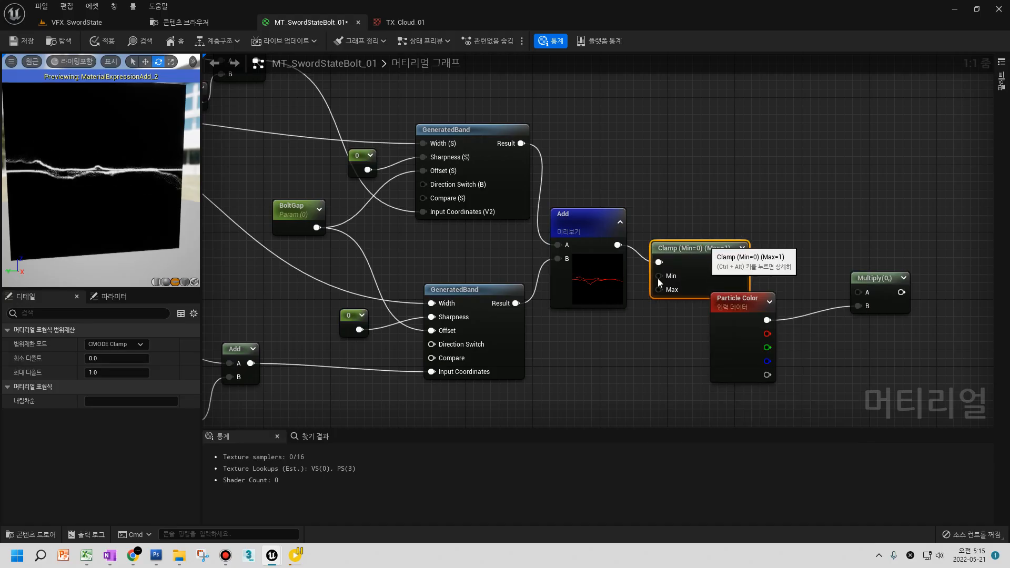
{"action": "left_click_drag", "start_coordinate": [705, 244], "coordinate": [696, 152]}
- Add a Saturate node from the final Add's output, place it below the Clamp, and expand its preview thumbnail
{"action": "left_click_drag", "start_coordinate": [618, 245], "coordinate": [657, 277]}
{"action": "type", "text": "stat"}
{"action": "key", "text": "BackSpace"}
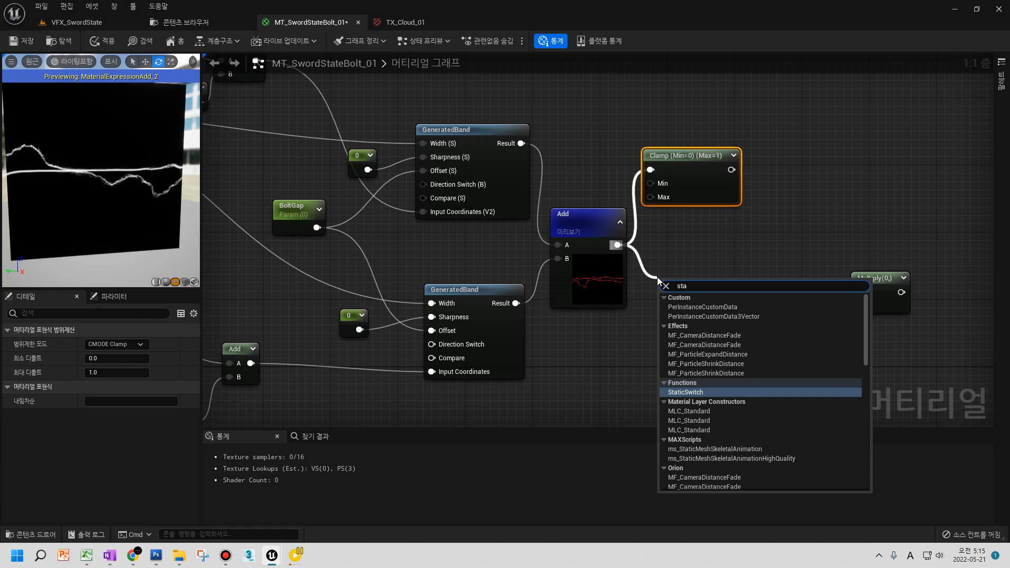
{"action": "key", "text": "BackSpace"}
{"action": "key", "text": "BackSpace"}
{"action": "type", "text": "atur"}
{"action": "key", "text": "Return"}
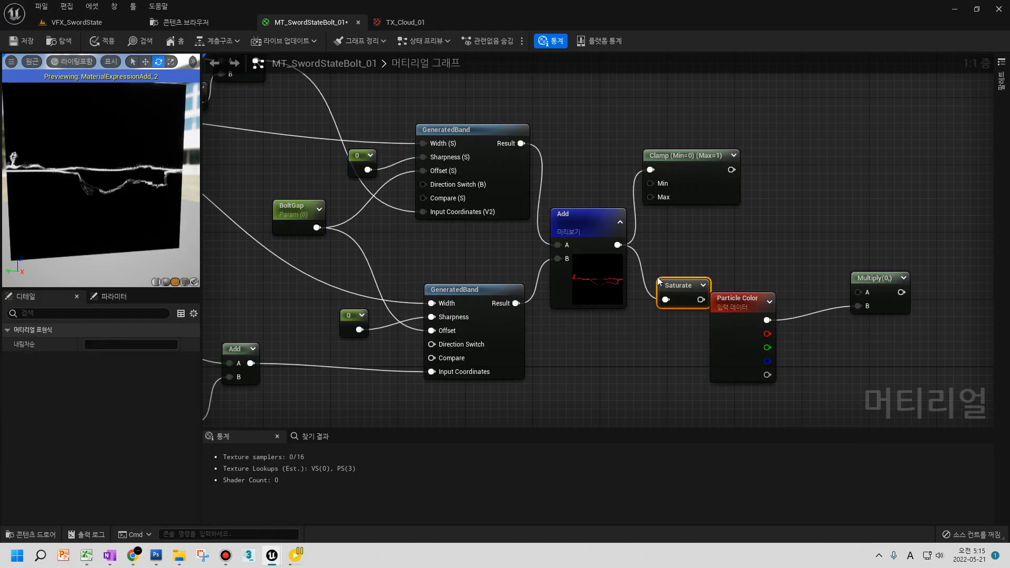
{"action": "left_click_drag", "start_coordinate": [659, 281], "coordinate": [662, 250]}
{"action": "left_click", "coordinate": [699, 241]}
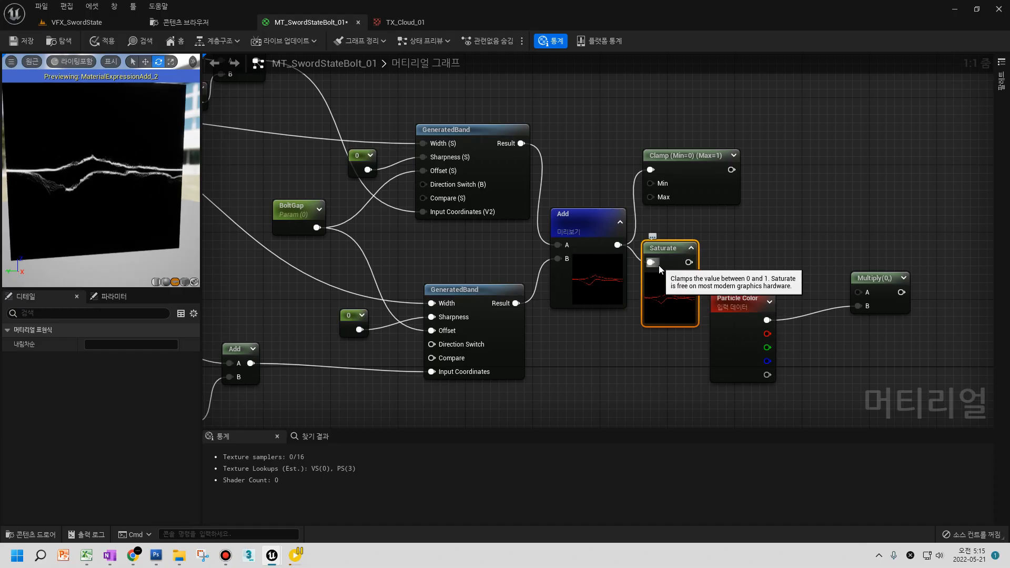
- Delete the Saturate and Clamp nodes attached to the final Add
{"action": "left_click_drag", "start_coordinate": [667, 252], "coordinate": [678, 241]}
{"action": "left_click", "coordinate": [695, 159]}
{"action": "left_click", "coordinate": [675, 249]}
{"action": "left_click", "coordinate": [707, 187]}
{"action": "left_click", "coordinate": [677, 243]}
{"action": "key", "text": "Delete"}
{"action": "left_click", "coordinate": [716, 171]}
{"action": "key", "text": "Delete"}
- Add a Saturate node after the final Add and connect its output to the A input of the Particle Color Multiply
{"action": "left_click_drag", "start_coordinate": [617, 244], "coordinate": [666, 245]}
{"action": "type", "text": "sat"}
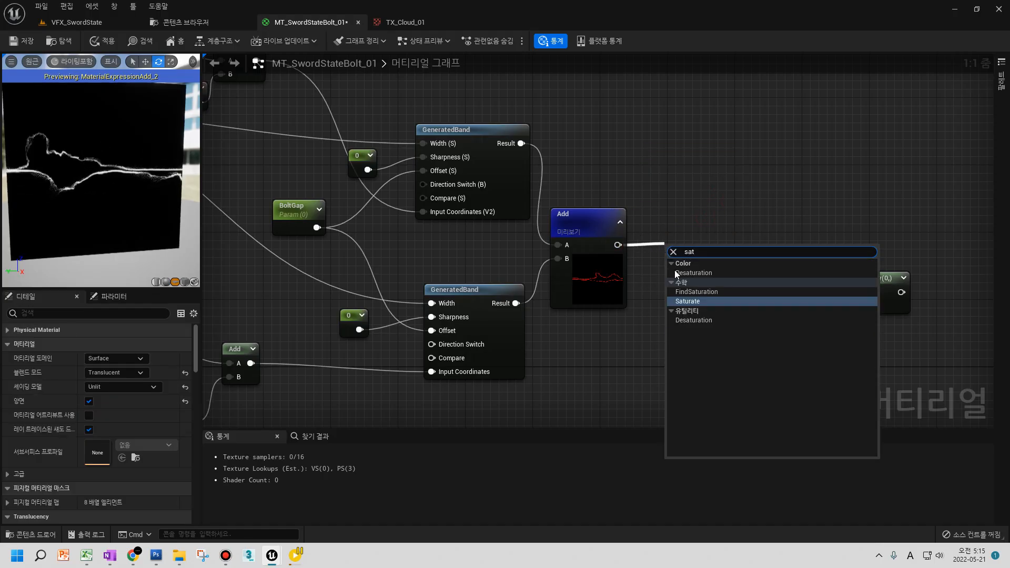
{"action": "key", "text": "Return"}
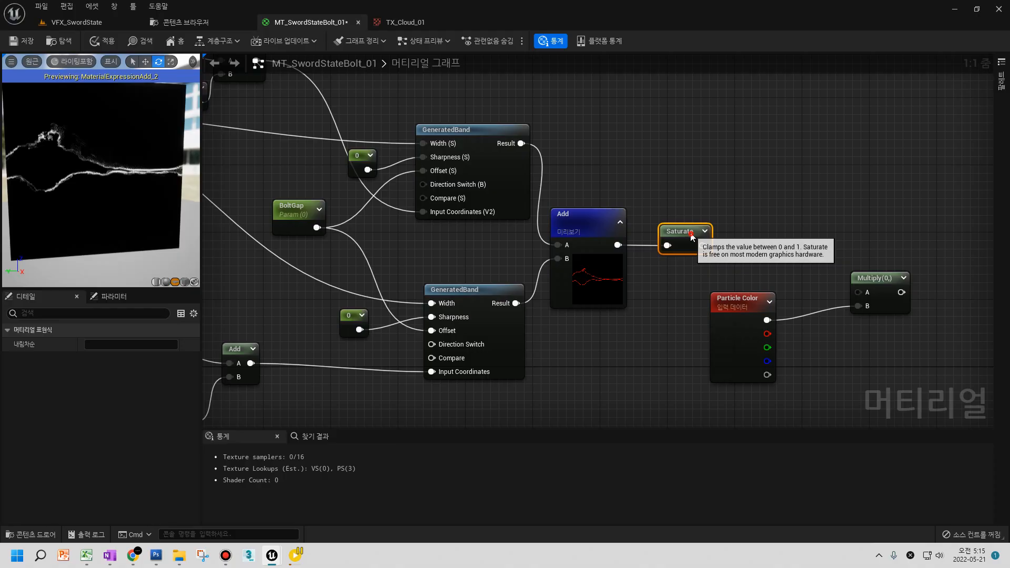
{"action": "left_click_drag", "start_coordinate": [705, 228], "coordinate": [859, 293]}
- Connect the final Multiply's output to the material's Emissive Color and stop previewing the final Add node
{"action": "scroll", "coordinate": [737, 252], "scroll_direction": "down", "scroll_amount": 4}
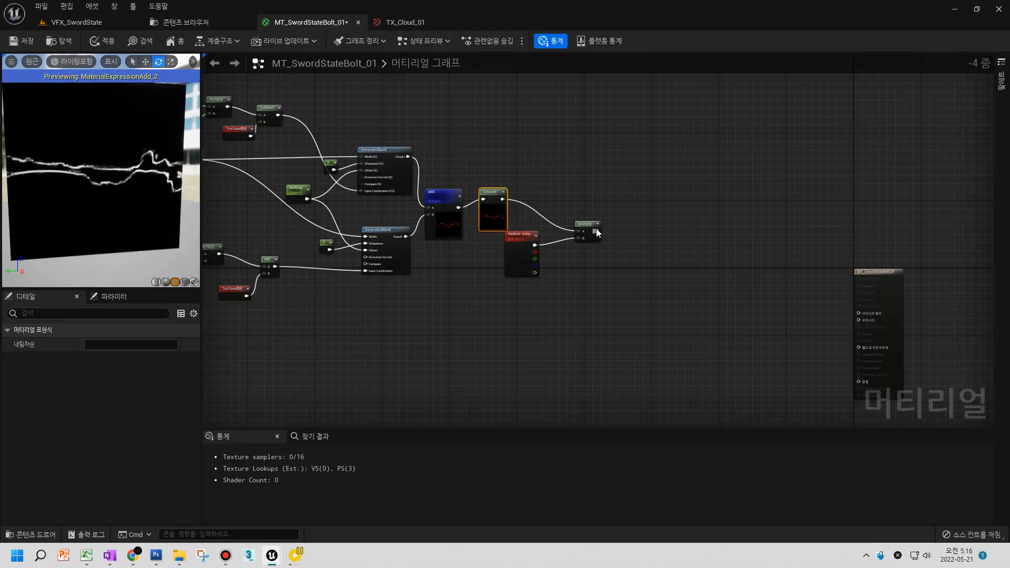
{"action": "left_click_drag", "start_coordinate": [596, 232], "coordinate": [857, 314]}
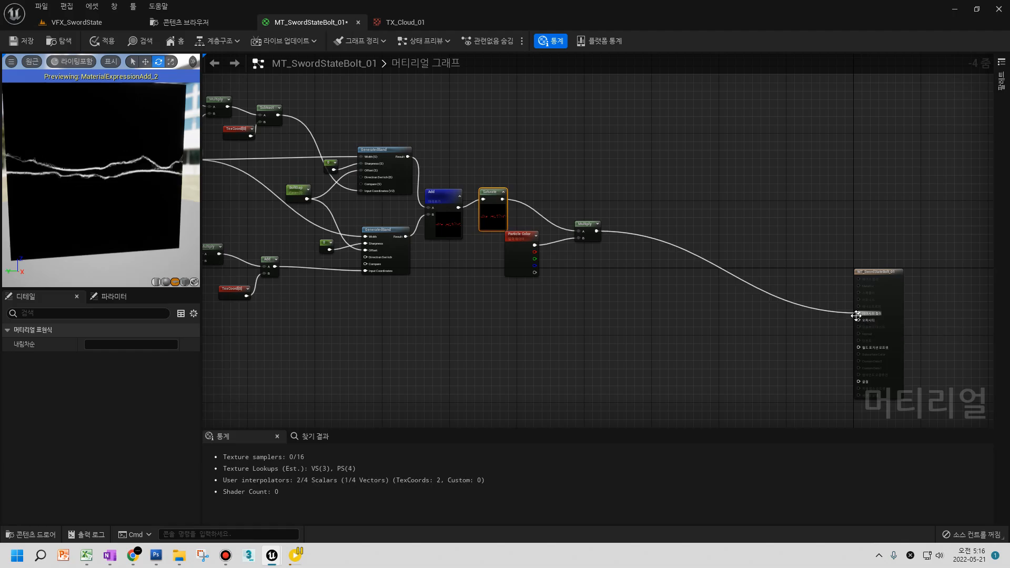
{"action": "right_click", "coordinate": [439, 213]}
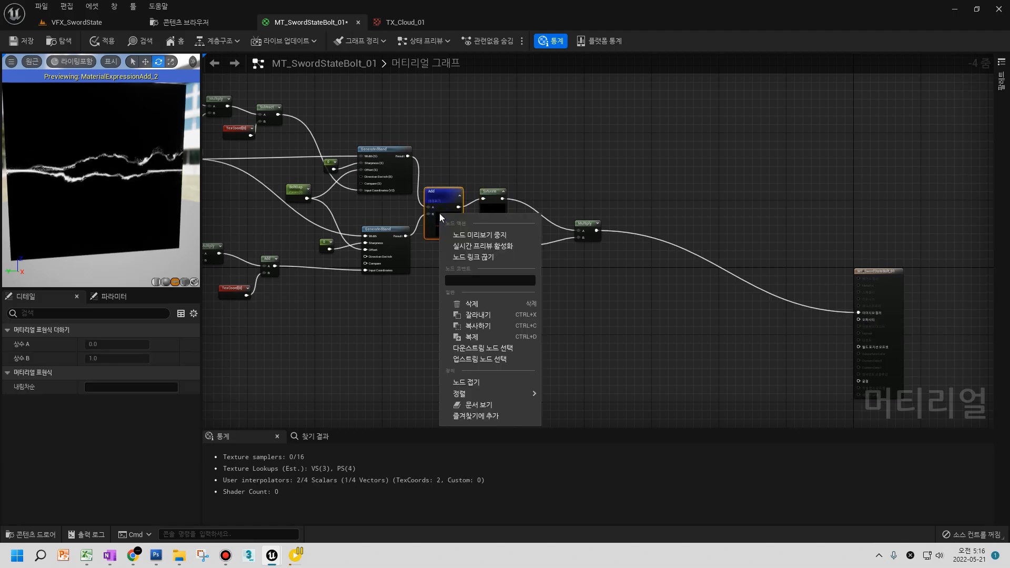
{"action": "left_click", "coordinate": [461, 236]}
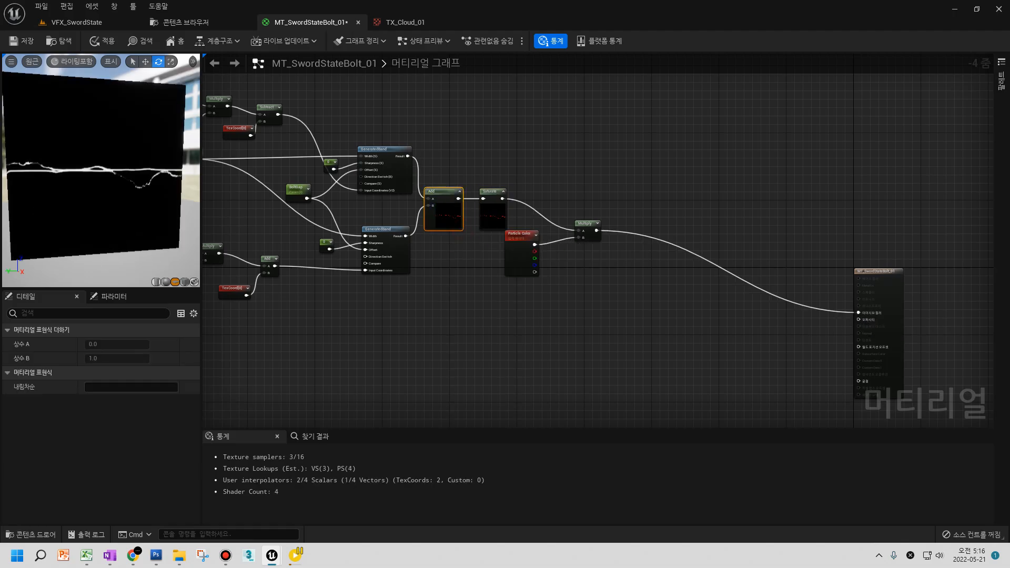
- Select the entire node network and move it closer to the material output node
{"action": "scroll", "coordinate": [601, 228], "scroll_direction": "down", "scroll_amount": 3}
{"action": "left_click_drag", "start_coordinate": [340, 273], "coordinate": [783, 137]}
{"action": "right_click_drag", "start_coordinate": [575, 199], "coordinate": [536, 205]}
{"action": "left_click_drag", "start_coordinate": [311, 268], "coordinate": [728, 134]}
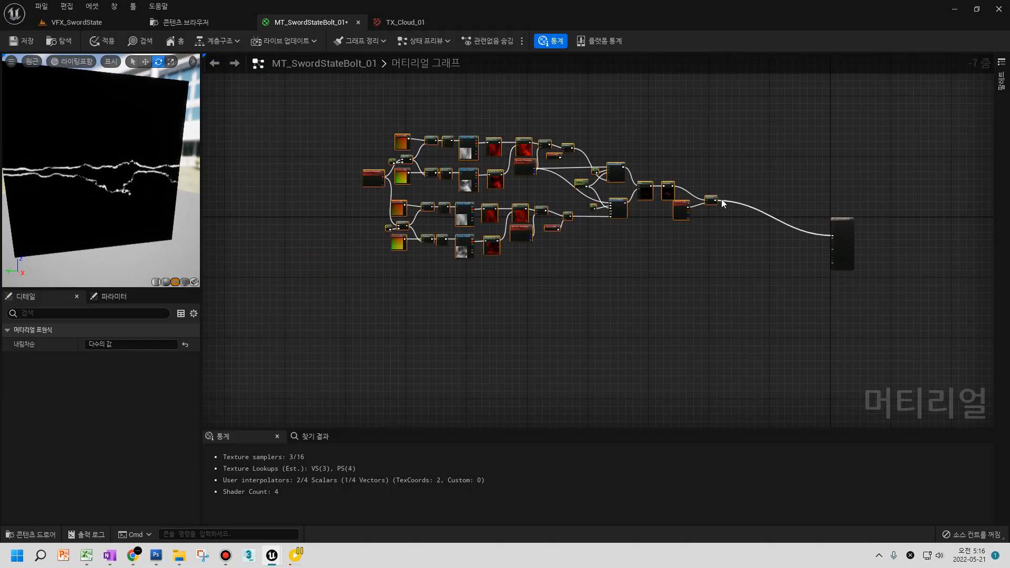
{"action": "scroll", "coordinate": [679, 258], "scroll_direction": "up", "scroll_amount": 2}
{"action": "left_click", "coordinate": [663, 265]}
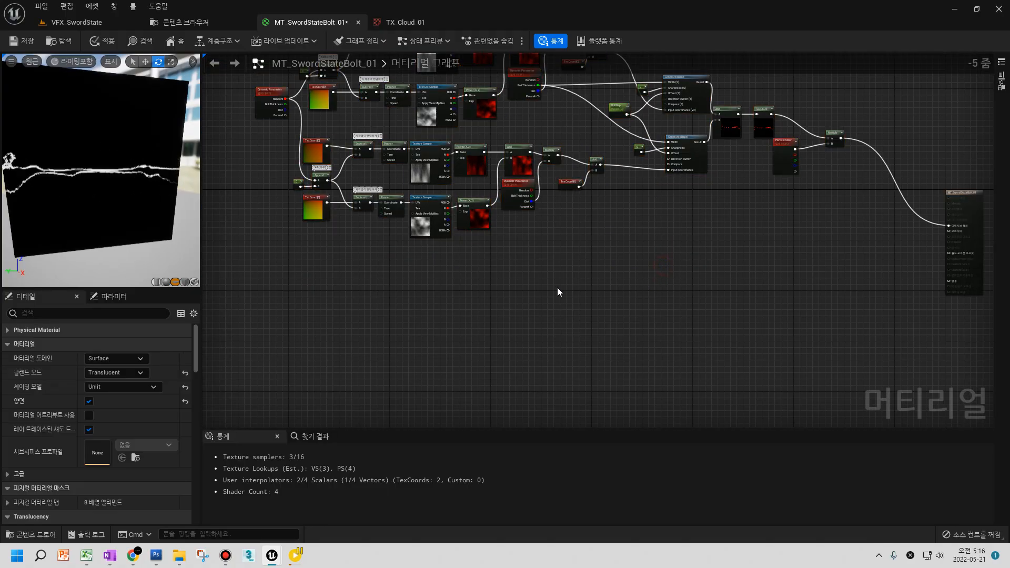
{"action": "left_click_drag", "start_coordinate": [108, 193], "coordinate": [57, 192]}
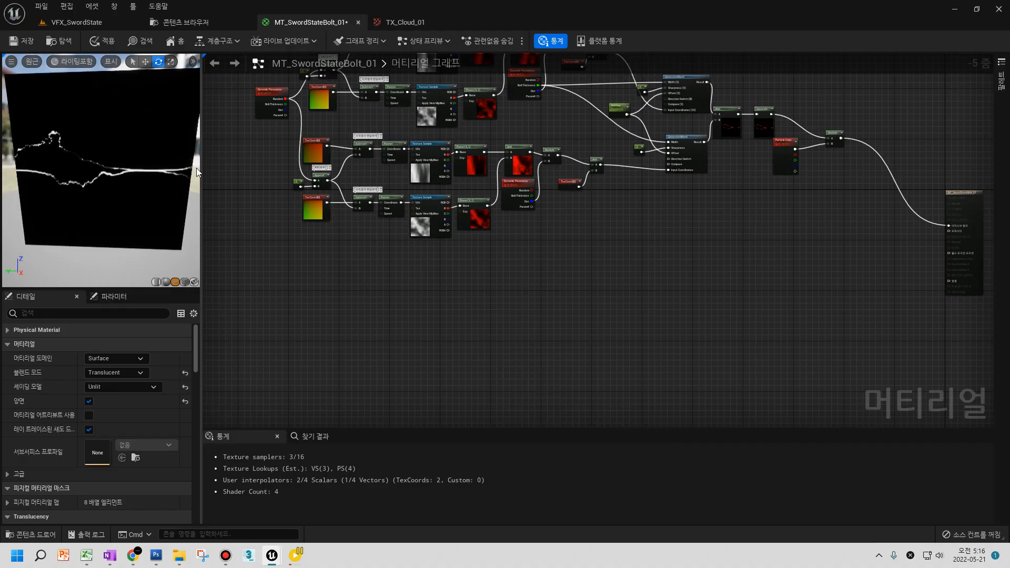
{"action": "left_click_drag", "start_coordinate": [192, 176], "coordinate": [155, 178]}
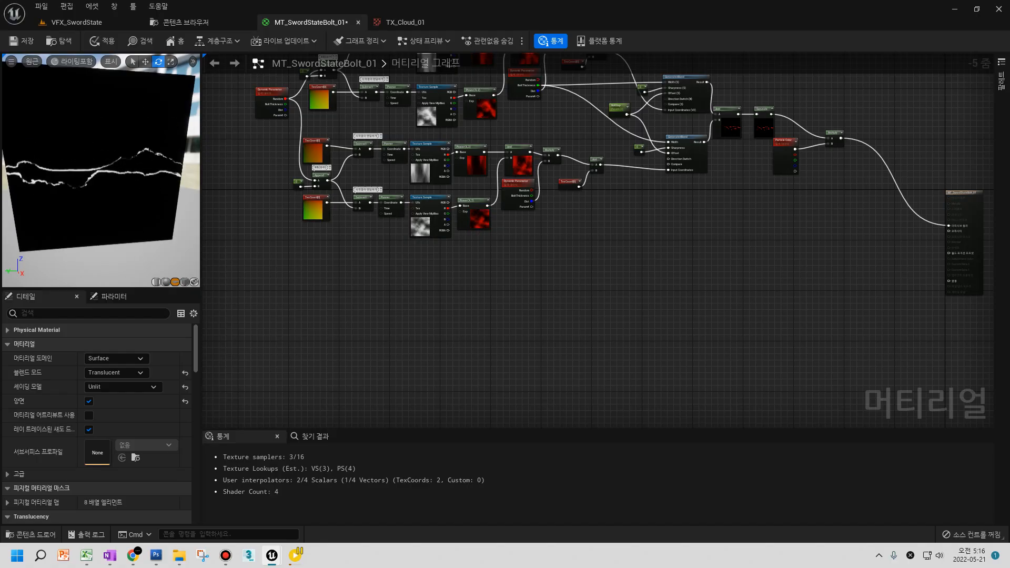
- Add a TexCoord node in the empty area below the network and connect it to a ComponentMask limited to the R channel
{"action": "scroll", "coordinate": [401, 274], "scroll_direction": "up", "scroll_amount": 4}
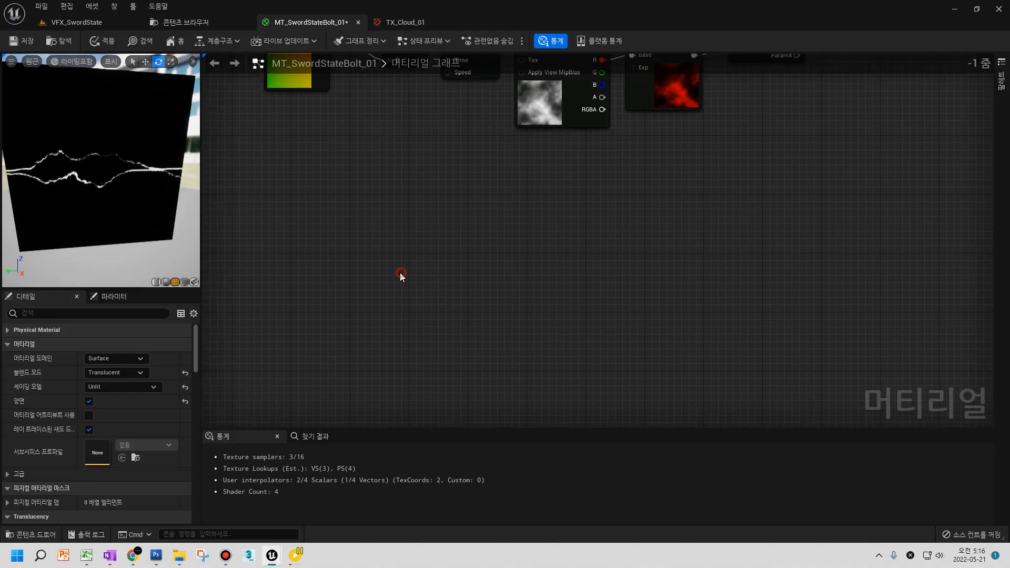
{"action": "left_click", "coordinate": [252, 195]}
{"action": "left_click_drag", "start_coordinate": [259, 189], "coordinate": [485, 232]}
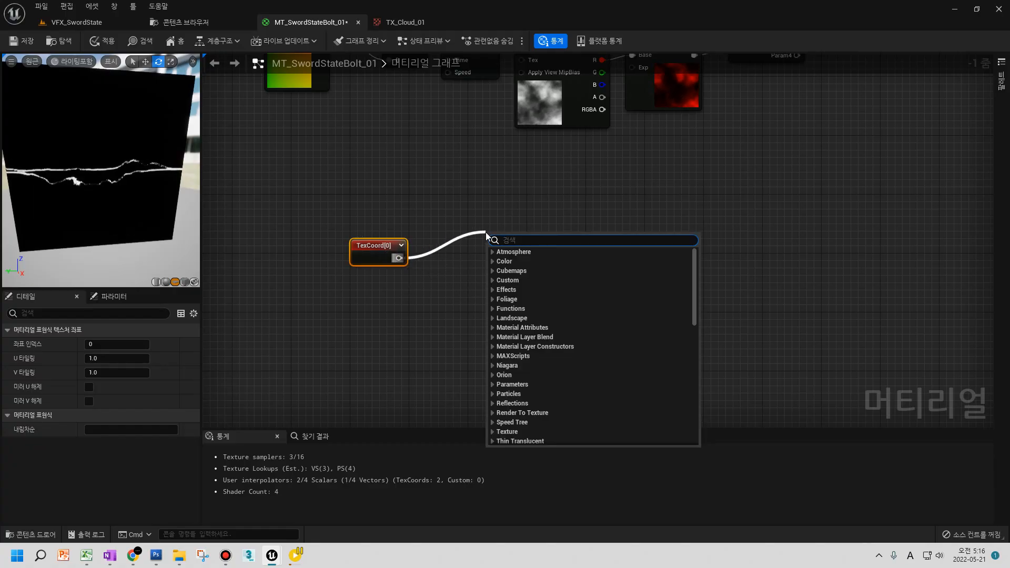
{"action": "type", "text": "mask"}
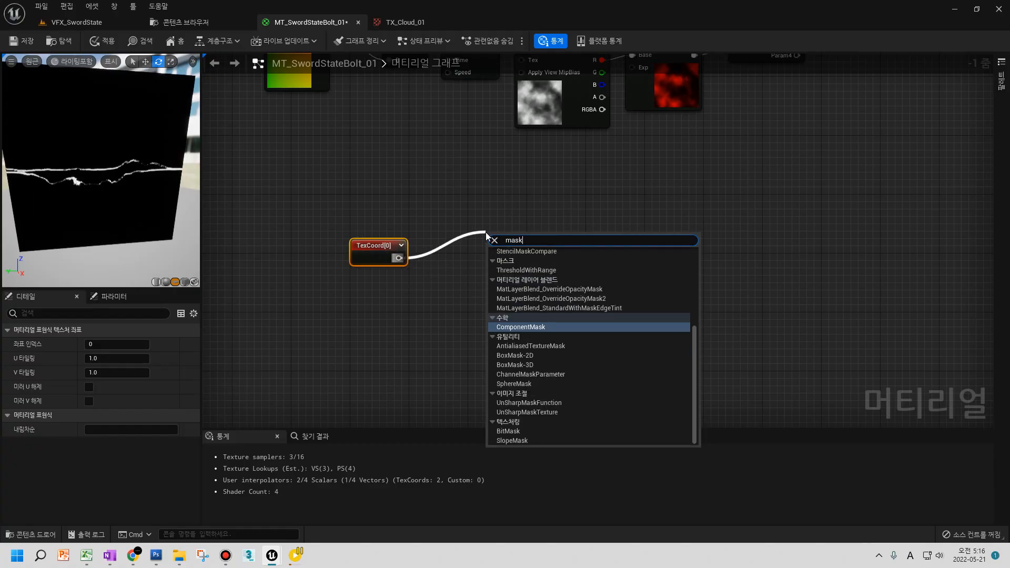
{"action": "left_click", "coordinate": [507, 327]}
{"action": "left_click", "coordinate": [89, 344]}
{"action": "left_click", "coordinate": [88, 359]}
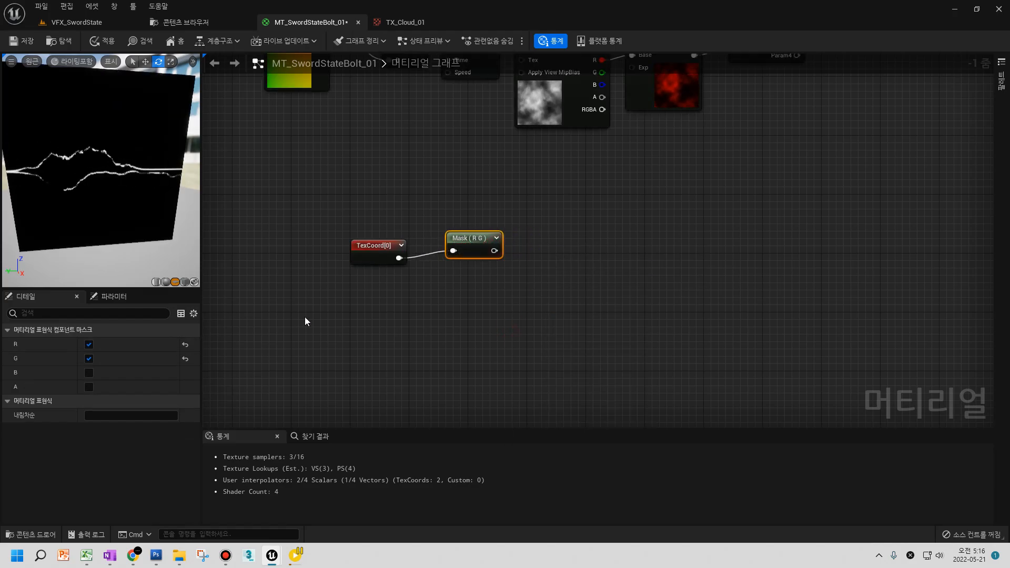
{"action": "left_click", "coordinate": [88, 359]}
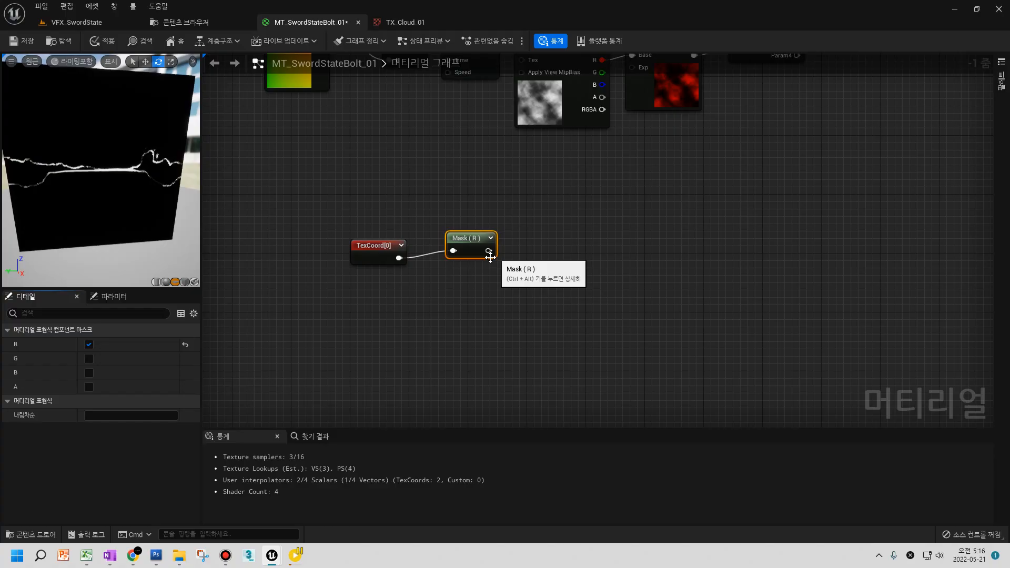
- Add a Multiply node beside the R mask, expand both node previews, and connect the mask's output to the Multiply's A input
{"action": "scroll", "coordinate": [490, 256], "scroll_direction": "up", "scroll_amount": 1}
{"action": "left_click_drag", "start_coordinate": [465, 239], "coordinate": [449, 281]}
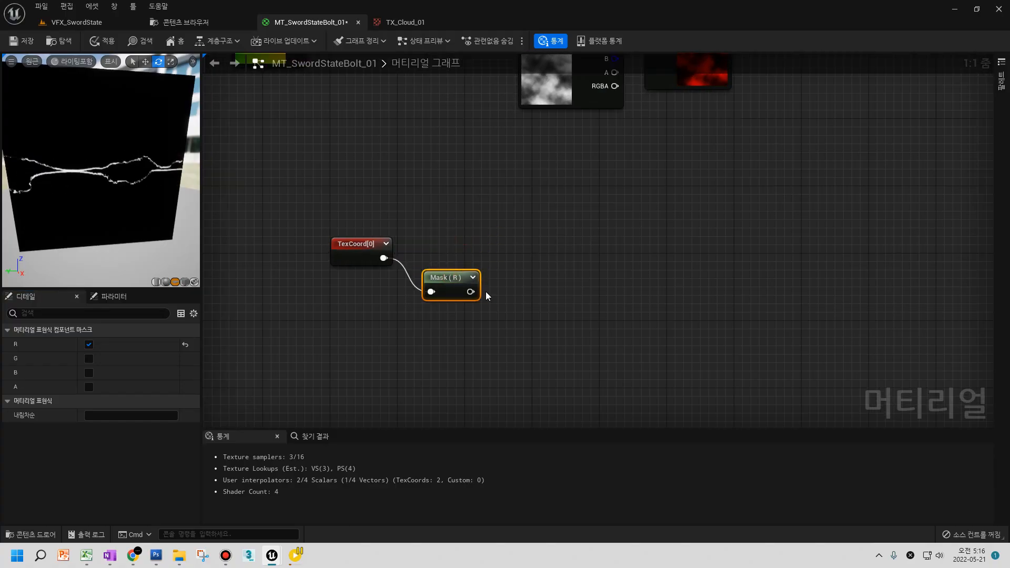
{"action": "key", "text": "m"}
{"action": "left_click", "coordinate": [543, 261]}
{"action": "left_click", "coordinate": [471, 278]}
{"action": "left_click_drag", "start_coordinate": [450, 283], "coordinate": [450, 253]}
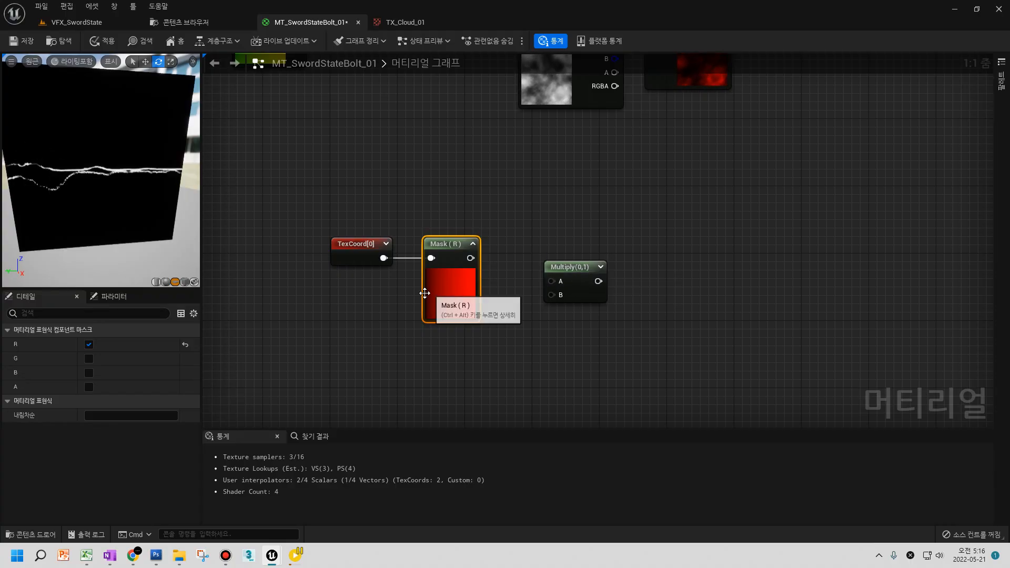
{"action": "left_click_drag", "start_coordinate": [583, 269], "coordinate": [600, 247]}
{"action": "left_click", "coordinate": [605, 252]}
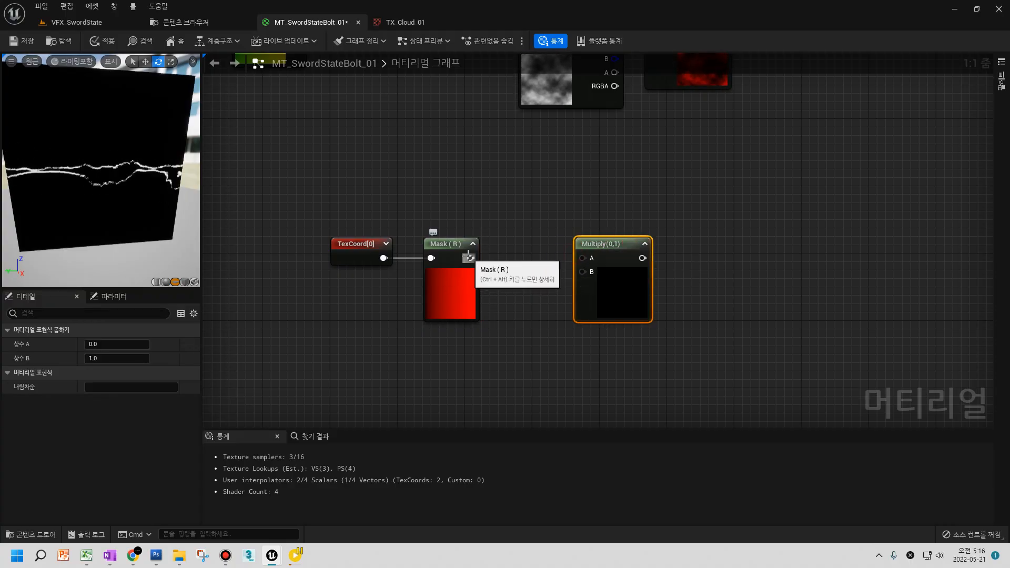
{"action": "left_click_drag", "start_coordinate": [470, 258], "coordinate": [582, 258]}
- Duplicate the R mask below the first one and connect the TexCoord output to the copy
{"action": "left_click_drag", "start_coordinate": [440, 291], "coordinate": [467, 244]}
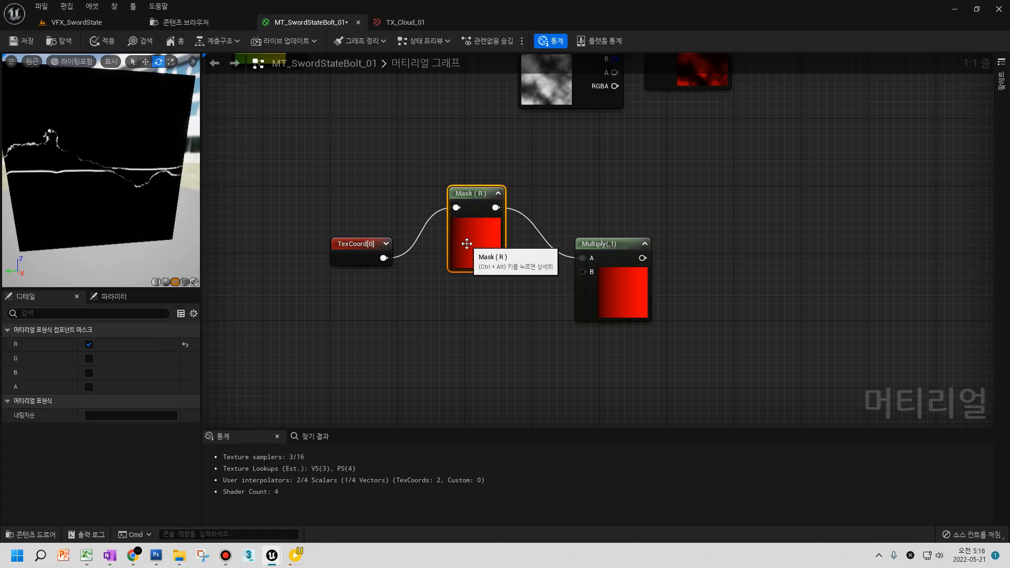
{"action": "key", "text": "ctrl+c"}
{"action": "key", "text": "ctrl+v"}
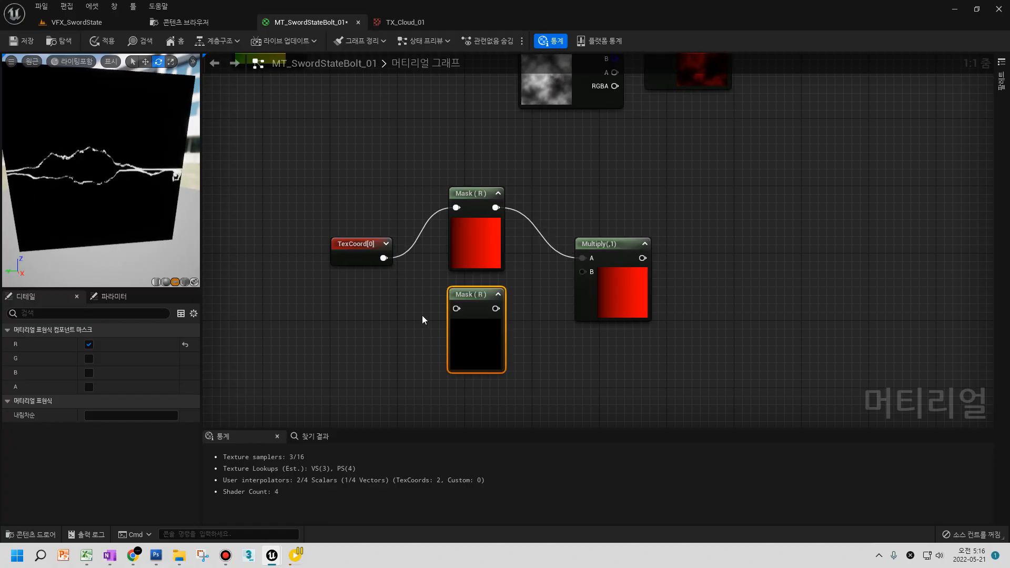
{"action": "left_click_drag", "start_coordinate": [383, 258], "coordinate": [463, 309]}
{"action": "left_click", "coordinate": [510, 285]}
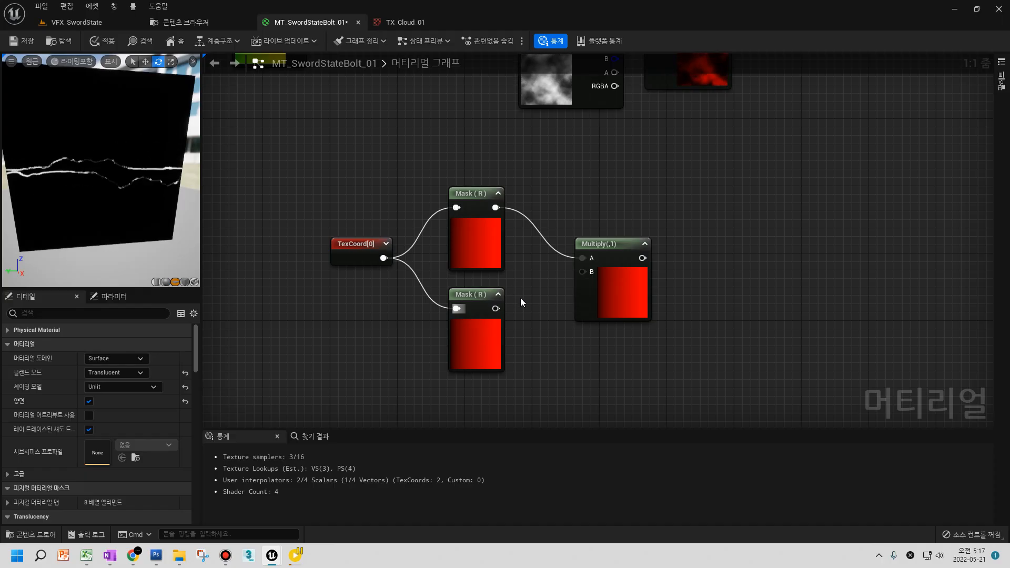
- Add a 1-x node fed by the second R mask, with previews expanded on it and on the TexCoord node
{"action": "left_click", "coordinate": [520, 298]}
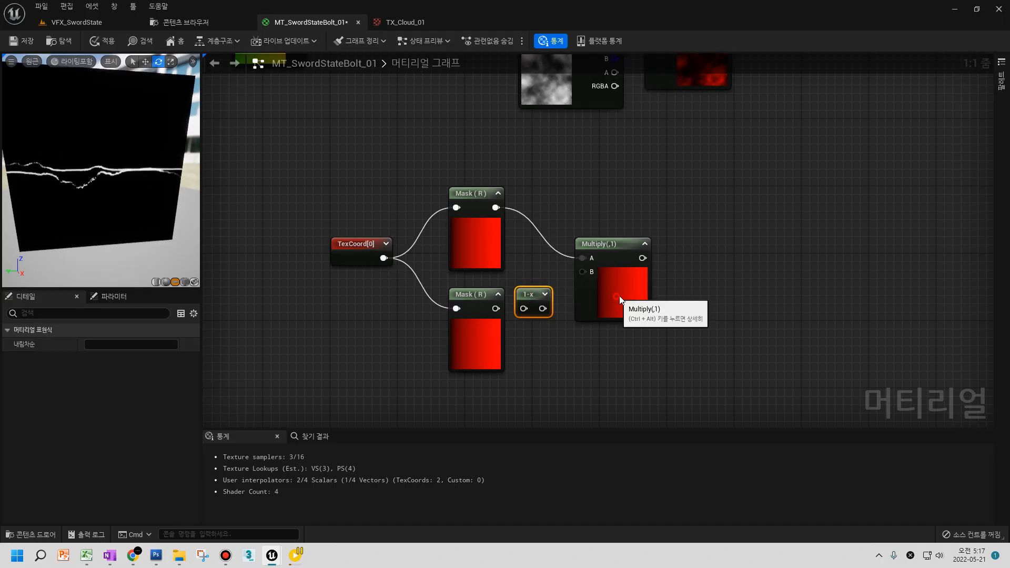
{"action": "left_click_drag", "start_coordinate": [628, 310], "coordinate": [644, 310]}
{"action": "left_click_drag", "start_coordinate": [495, 308], "coordinate": [523, 309]}
{"action": "left_click", "coordinate": [545, 295]}
{"action": "left_click_drag", "start_coordinate": [640, 296], "coordinate": [671, 296]}
{"action": "right_click_drag", "start_coordinate": [605, 344], "coordinate": [591, 313]}
{"action": "left_click_drag", "start_coordinate": [638, 272], "coordinate": [652, 223]}
{"action": "left_click_drag", "start_coordinate": [518, 314], "coordinate": [551, 315]}
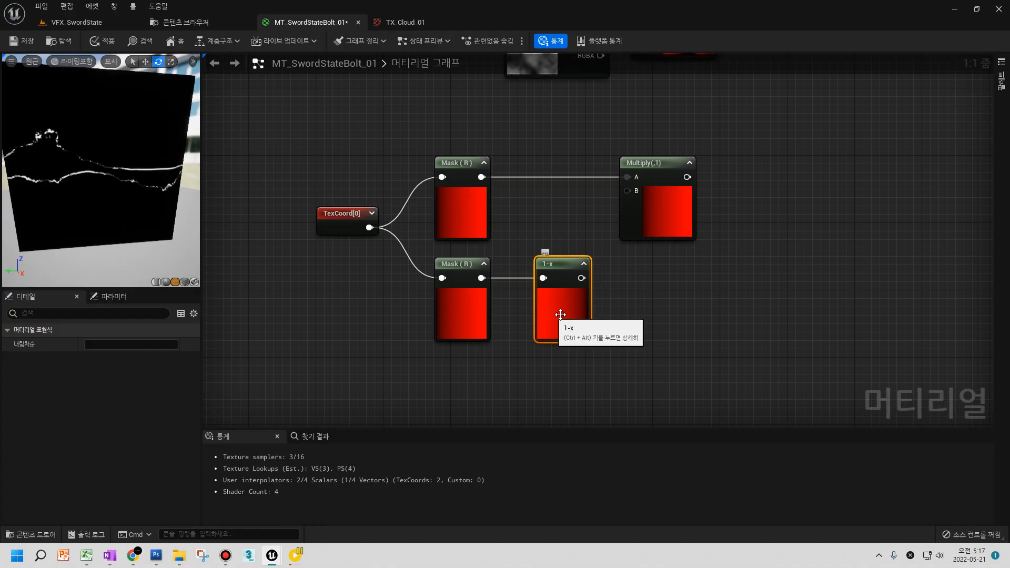
{"action": "right_click_drag", "start_coordinate": [552, 314], "coordinate": [550, 241]}
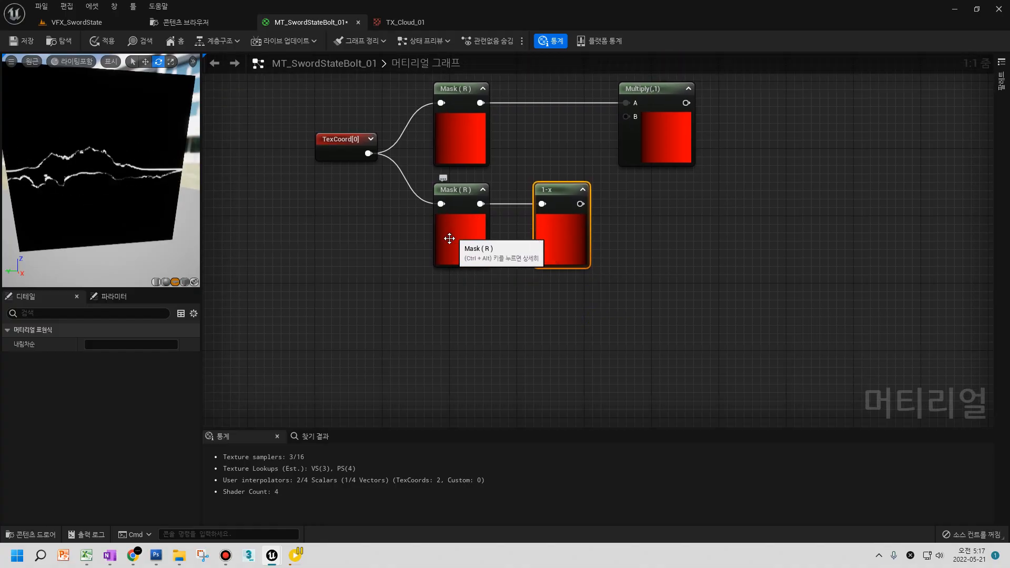
{"action": "left_click", "coordinate": [371, 139]}
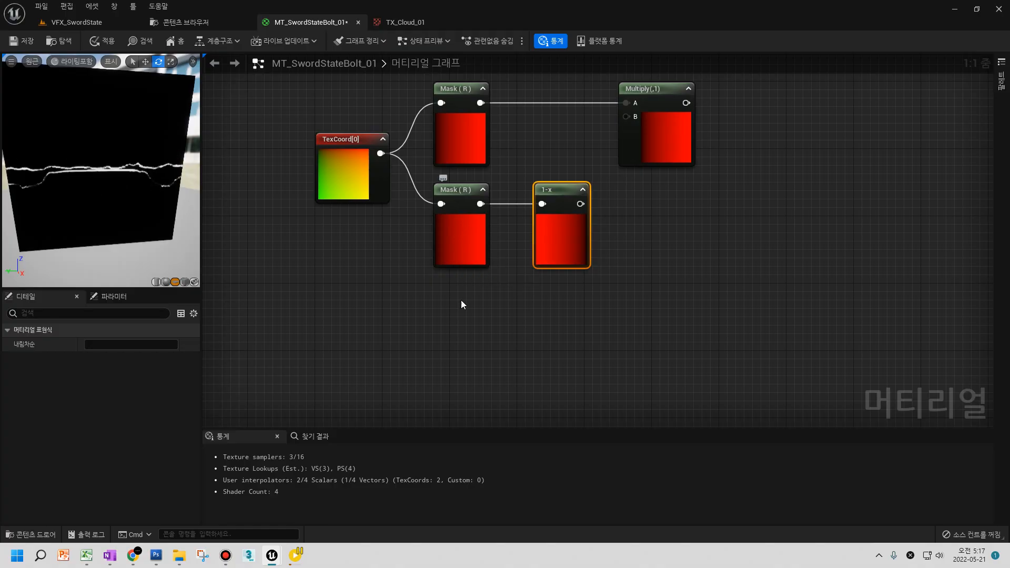
- Add a Subtract node with A at 1.0 and the second R mask in B, and expand its preview for comparison with 1-x
{"action": "right_click", "coordinate": [455, 316]}
{"action": "type", "text": "sub"}
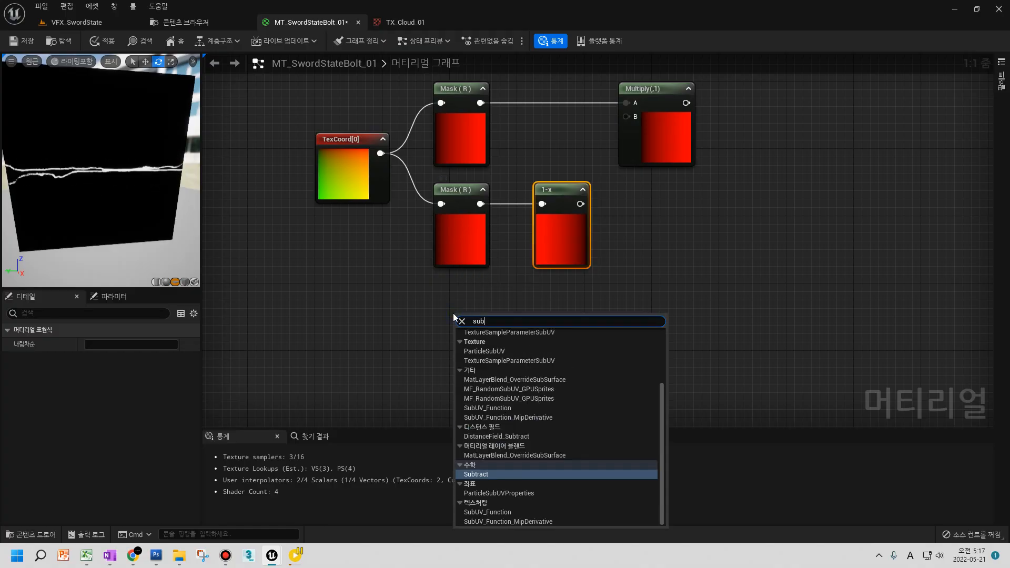
{"action": "key", "text": "Return"}
{"action": "left_click_drag", "start_coordinate": [479, 316], "coordinate": [570, 306]}
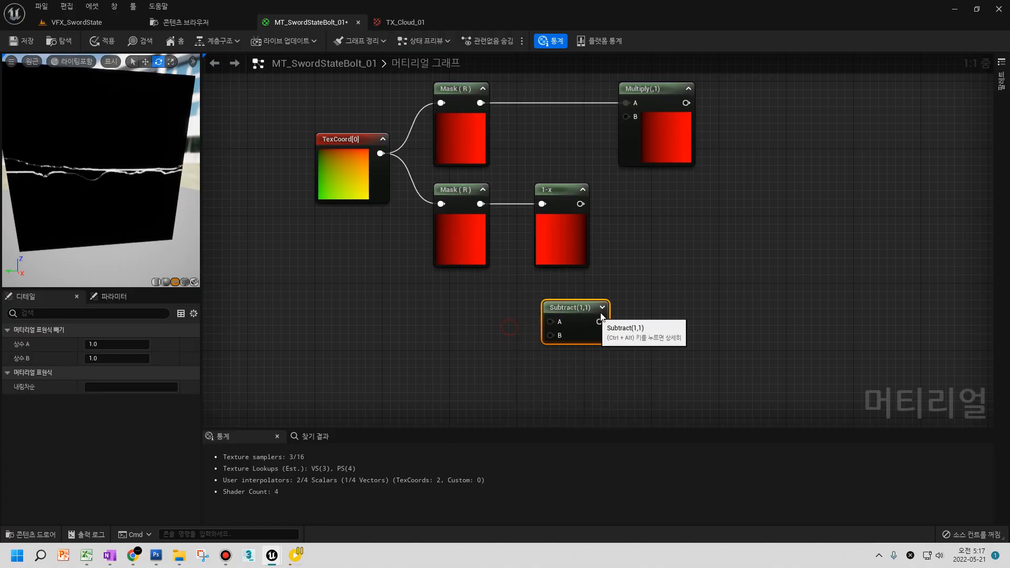
{"action": "left_click_drag", "start_coordinate": [480, 203], "coordinate": [550, 335]}
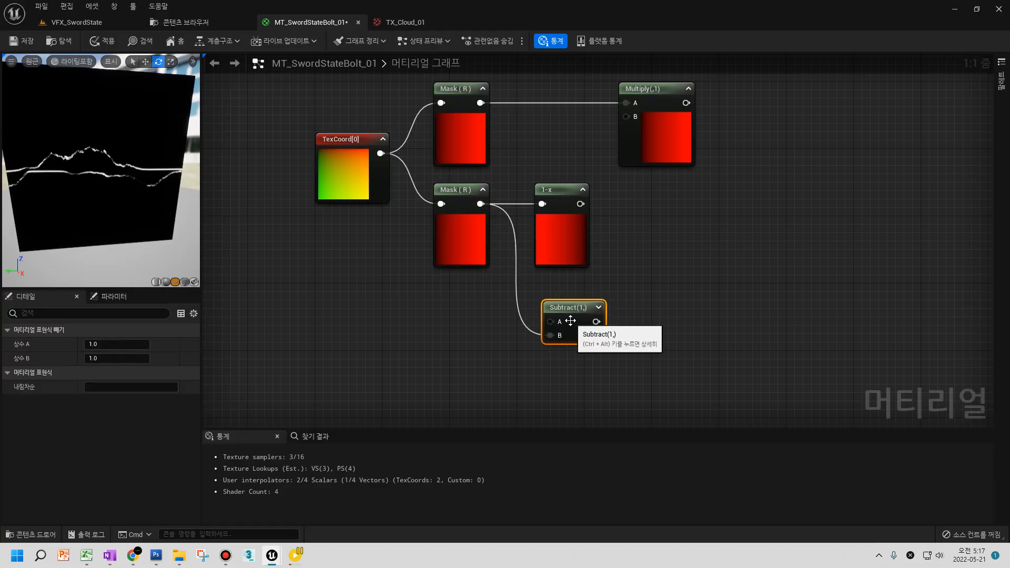
{"action": "left_click", "coordinate": [598, 307]}
{"action": "left_click_drag", "start_coordinate": [591, 314], "coordinate": [566, 296]}
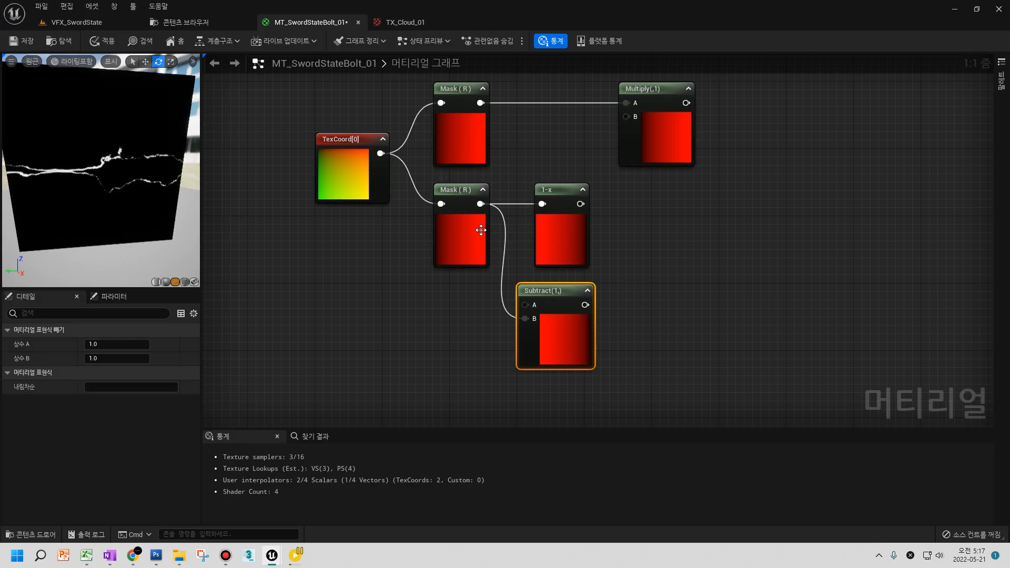
{"action": "left_click_drag", "start_coordinate": [484, 231], "coordinate": [473, 340]}
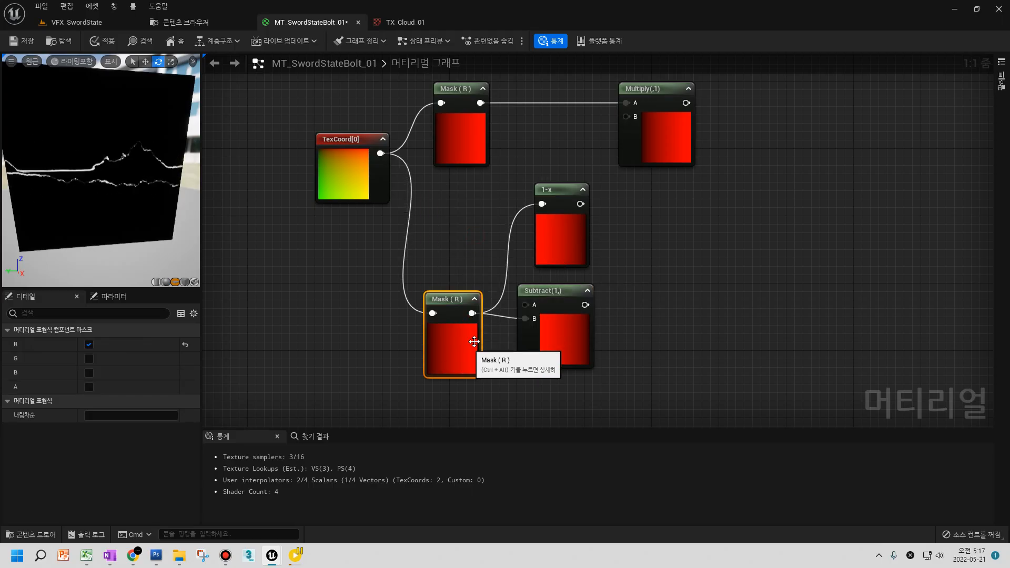
{"action": "left_click", "coordinate": [533, 290]}
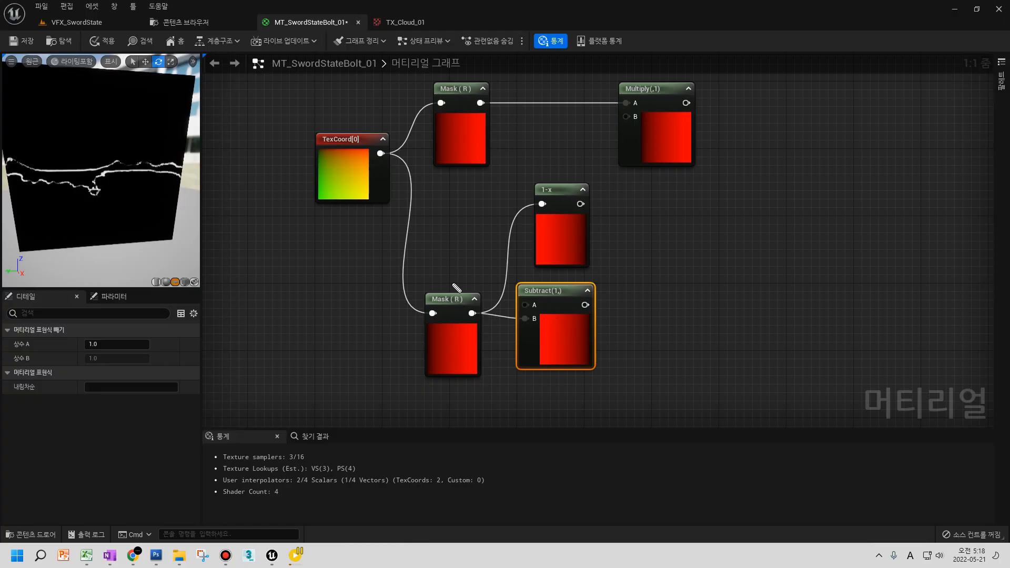
{"action": "mouse_move", "coordinate": [450, 239]}
{"action": "left_mouse_down"}
{"action": "mouse_move", "coordinate": [446, 282]}
{"action": "mouse_move", "coordinate": [524, 306]}
{"action": "left_mouse_up"}
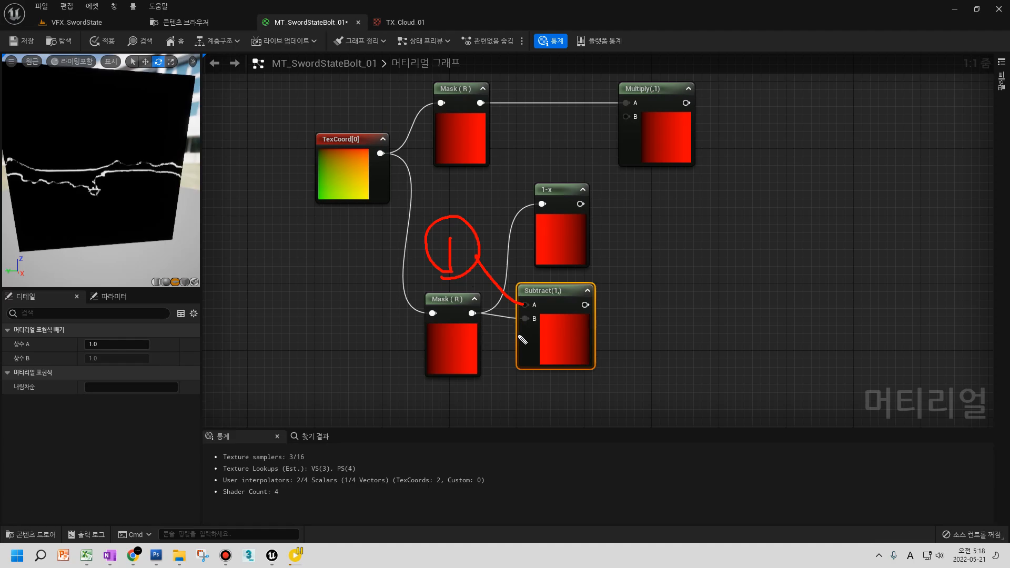
{"action": "mouse_move", "coordinate": [425, 215]}
{"action": "left_mouse_down"}
{"action": "mouse_move", "coordinate": [456, 277]}
{"action": "mouse_move", "coordinate": [489, 212]}
{"action": "mouse_move", "coordinate": [430, 219]}
{"action": "left_mouse_up"}
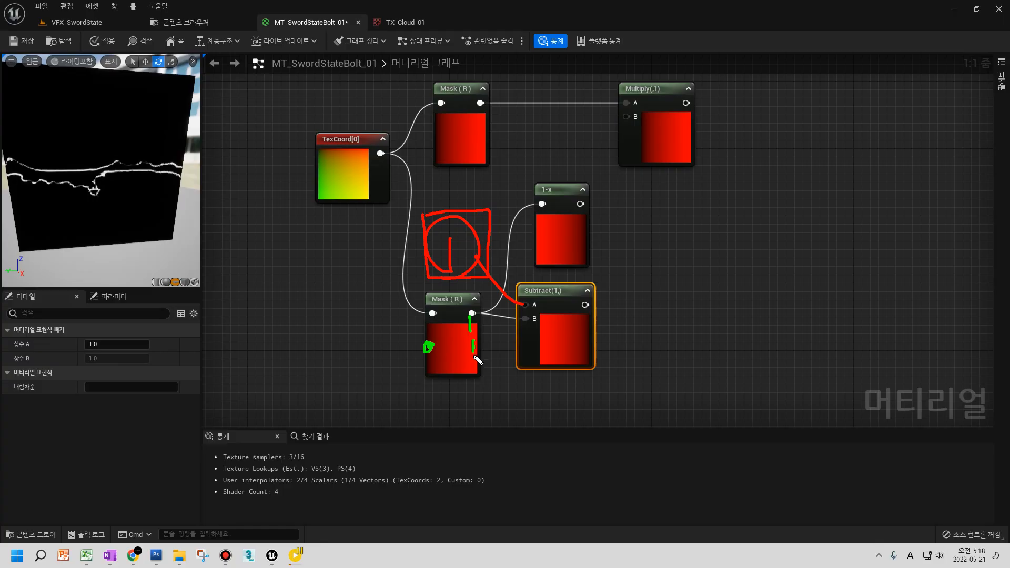
{"action": "mouse_move", "coordinate": [587, 329]}
{"action": "left_mouse_down"}
{"action": "mouse_move", "coordinate": [580, 345]}
{"action": "mouse_move", "coordinate": [588, 342]}
{"action": "left_mouse_up"}
{"action": "left_click_drag", "start_coordinate": [445, 337], "coordinate": [458, 351]}
{"action": "left_click", "coordinate": [454, 345]}
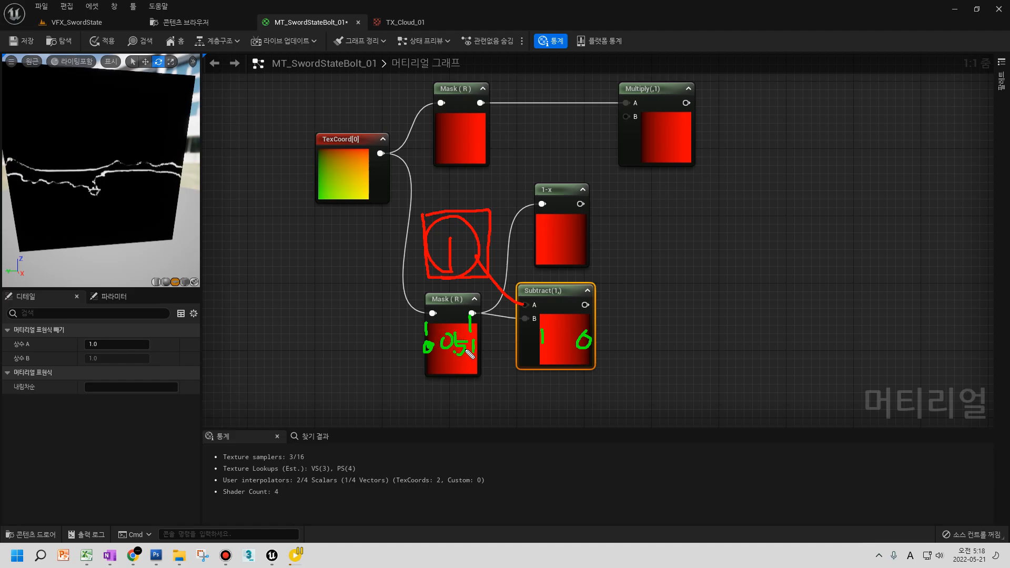
{"action": "left_click_drag", "start_coordinate": [560, 332], "coordinate": [558, 348]}
{"action": "key", "text": "Escape"}
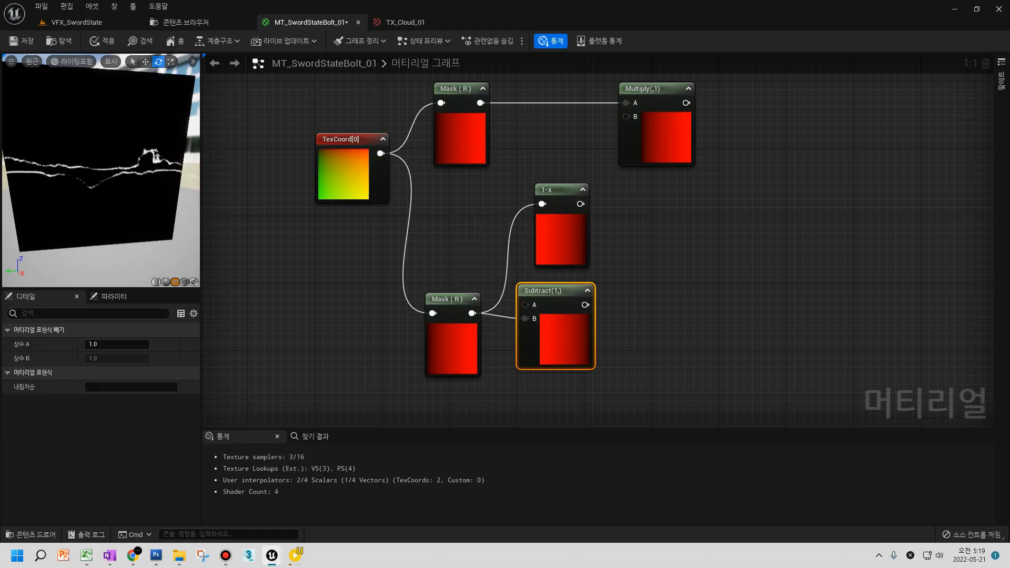
- Delete the Subtract comparison node and move the second R mask back up
{"action": "left_click", "coordinate": [503, 252]}
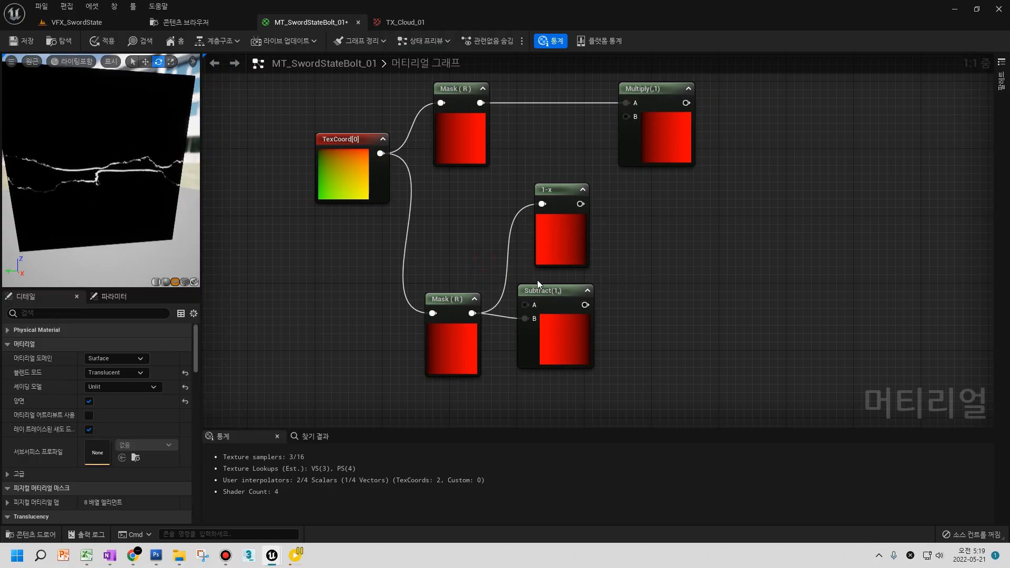
{"action": "left_click_drag", "start_coordinate": [444, 315], "coordinate": [444, 289]}
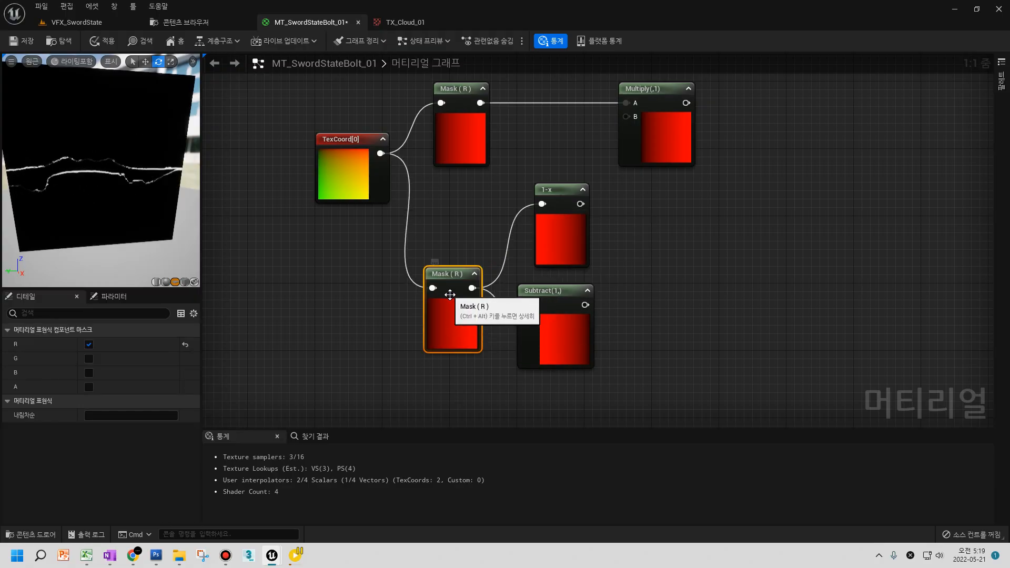
{"action": "left_click", "coordinate": [555, 313]}
{"action": "key", "text": "Delete"}
- Place the 1-x node beside the second R mask and connect its output to the Multiply's B input
{"action": "left_click_drag", "start_coordinate": [570, 231], "coordinate": [531, 316]}
{"action": "left_click_drag", "start_coordinate": [444, 377], "coordinate": [548, 236]}
{"action": "right_click_drag", "start_coordinate": [559, 238], "coordinate": [551, 349]}
{"action": "left_click_drag", "start_coordinate": [539, 314], "coordinate": [620, 278]}
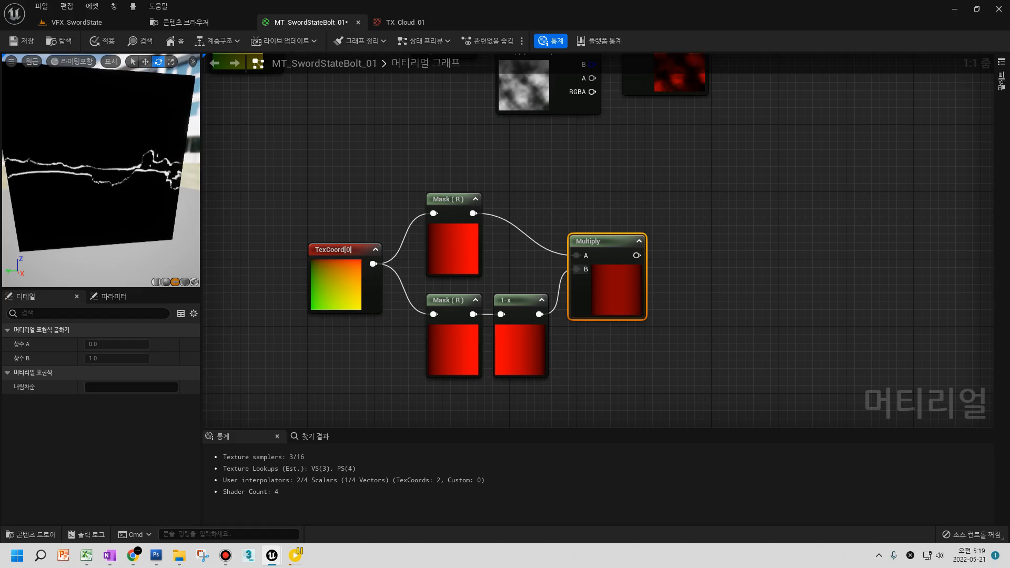
- Duplicate the two R masks, the 1-x node and the Multiply, and arrange the copies below the originals
{"action": "left_click", "coordinate": [748, 398]}
{"action": "right_click_drag", "start_coordinate": [620, 361], "coordinate": [571, 267]}
{"action": "left_click_drag", "start_coordinate": [588, 275], "coordinate": [387, 168]}
{"action": "key", "text": "ctrl+v"}
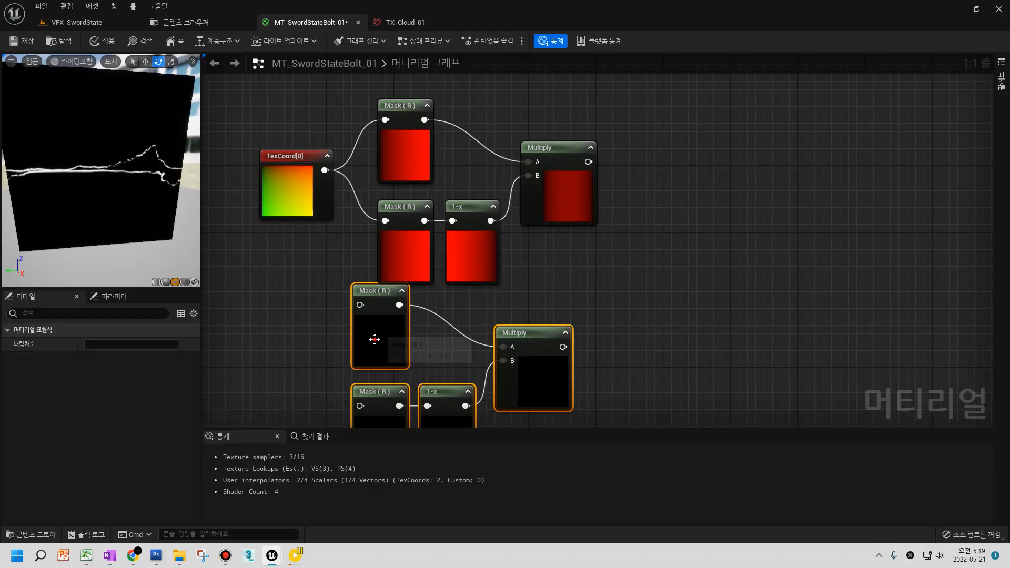
{"action": "right_click_drag", "start_coordinate": [359, 287], "coordinate": [418, 214]}
{"action": "left_click", "coordinate": [483, 285]}
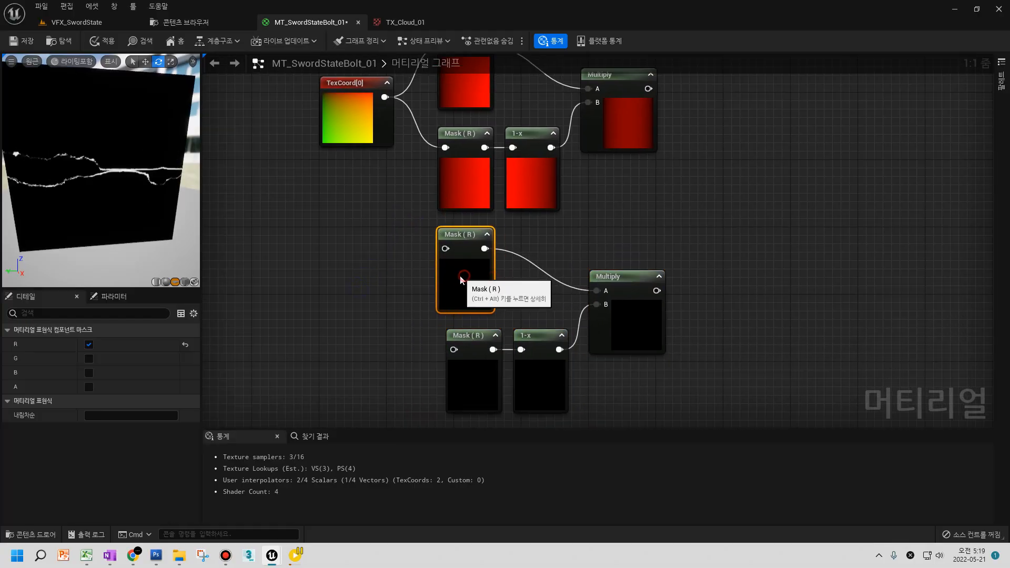
{"action": "left_click", "coordinate": [462, 359]}
- Connect the TexCoord output to both duplicated masks and switch them from the R channel to G
{"action": "left_click_drag", "start_coordinate": [384, 97], "coordinate": [445, 248]}
{"action": "left_click_drag", "start_coordinate": [384, 98], "coordinate": [444, 349]}
{"action": "left_click", "coordinate": [463, 264], "text": "shift"}
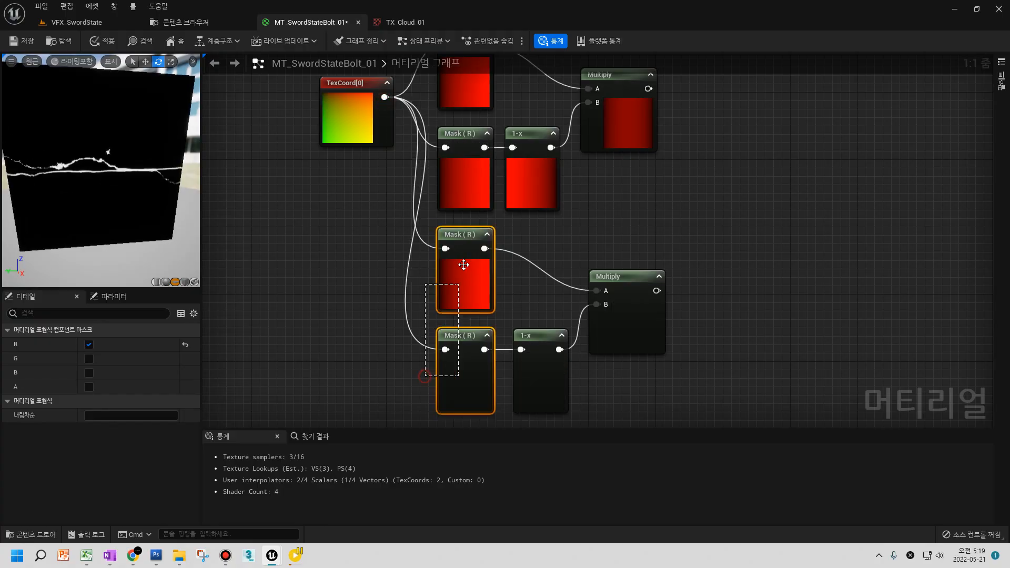
{"action": "left_click", "coordinate": [89, 359]}
{"action": "left_click", "coordinate": [89, 345]}
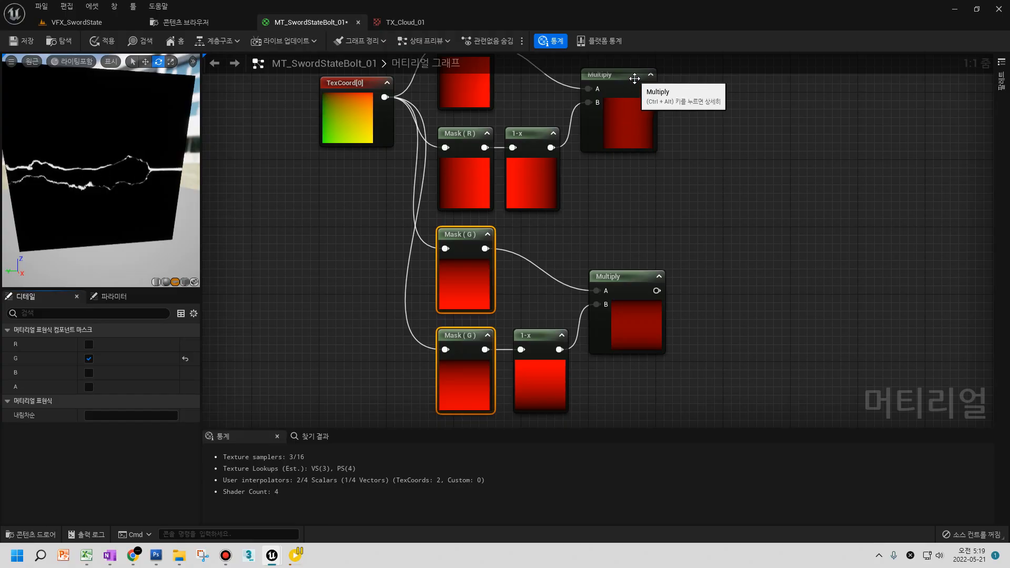
- Add another Multiply node combining the R-channel Multiply in A with the G-channel Multiply in B
{"action": "right_click_drag", "start_coordinate": [633, 80], "coordinate": [632, 93]}
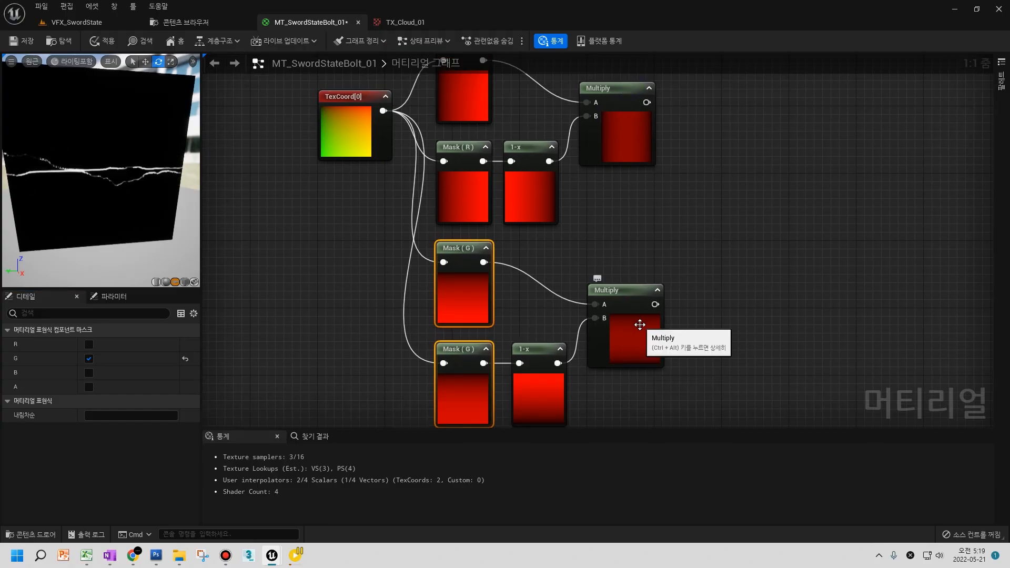
{"action": "right_click_drag", "start_coordinate": [659, 220], "coordinate": [612, 245]}
{"action": "right_click", "coordinate": [635, 255]}
{"action": "left_click", "coordinate": [642, 189]}
{"action": "key", "text": "m"}
{"action": "left_click", "coordinate": [652, 209]}
{"action": "left_click_drag", "start_coordinate": [599, 128], "coordinate": [660, 229]}
{"action": "left_click_drag", "start_coordinate": [607, 330], "coordinate": [729, 265]}
{"action": "key", "text": "ctrl+z"}
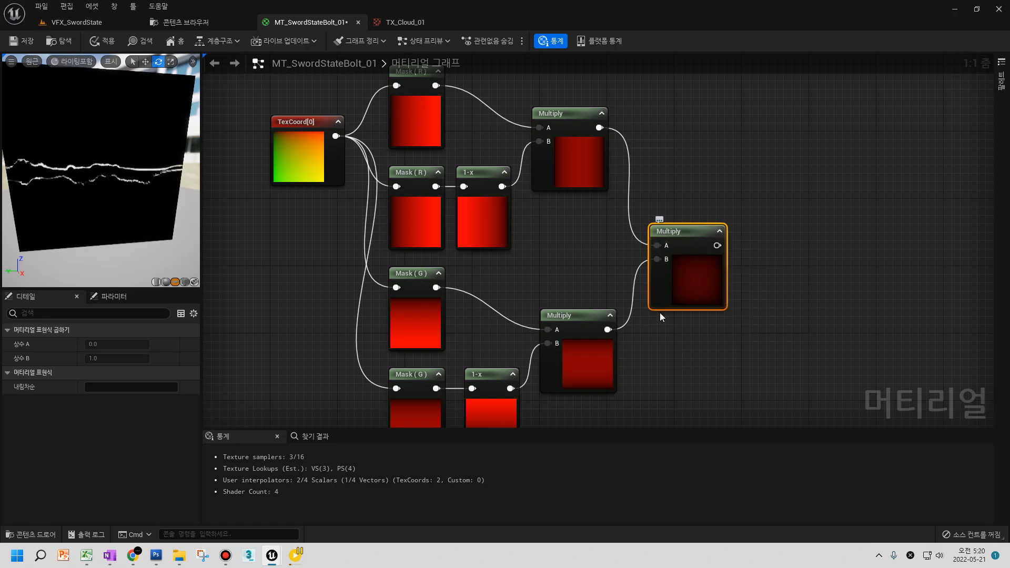
{"action": "left_click", "coordinate": [785, 246]}
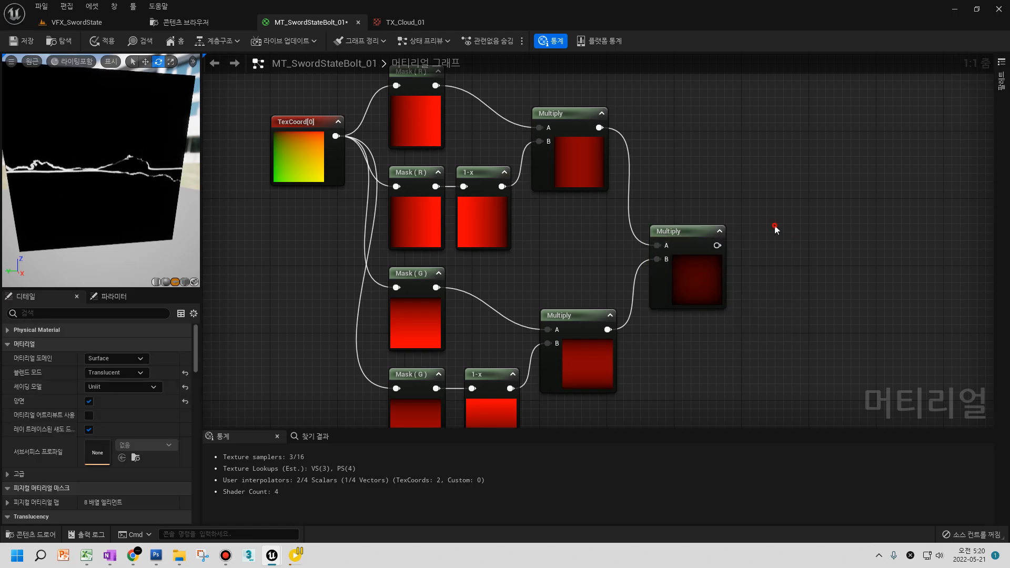
- Add a Multiply node fed by the combined R and G mask Multiply and set its constant B to 20
{"action": "left_click", "coordinate": [774, 229]}
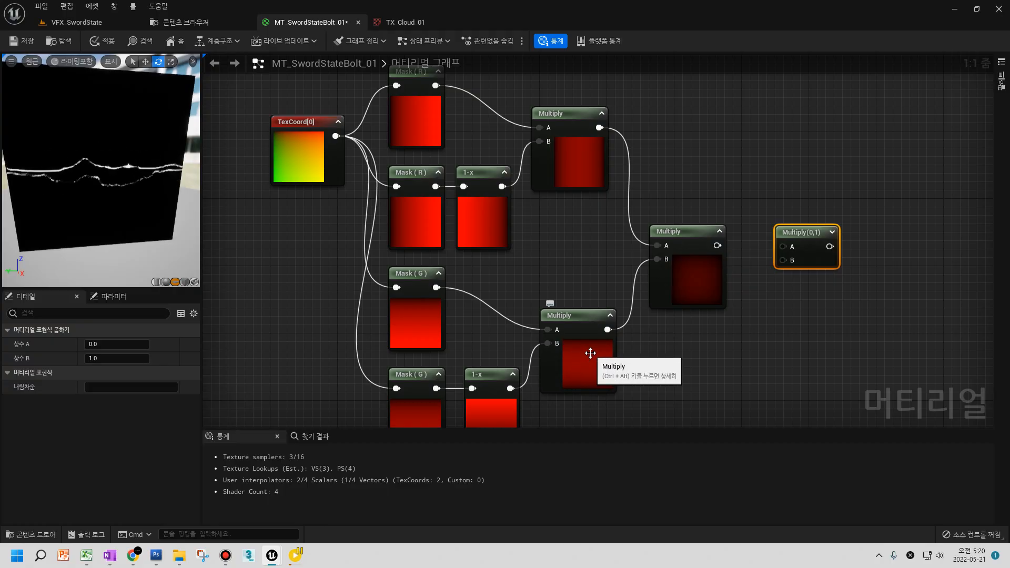
{"action": "left_click_drag", "start_coordinate": [716, 245], "coordinate": [789, 283]}
{"action": "left_click", "coordinate": [105, 357]}
{"action": "type", "text": "20"}
{"action": "key", "text": "Return"}
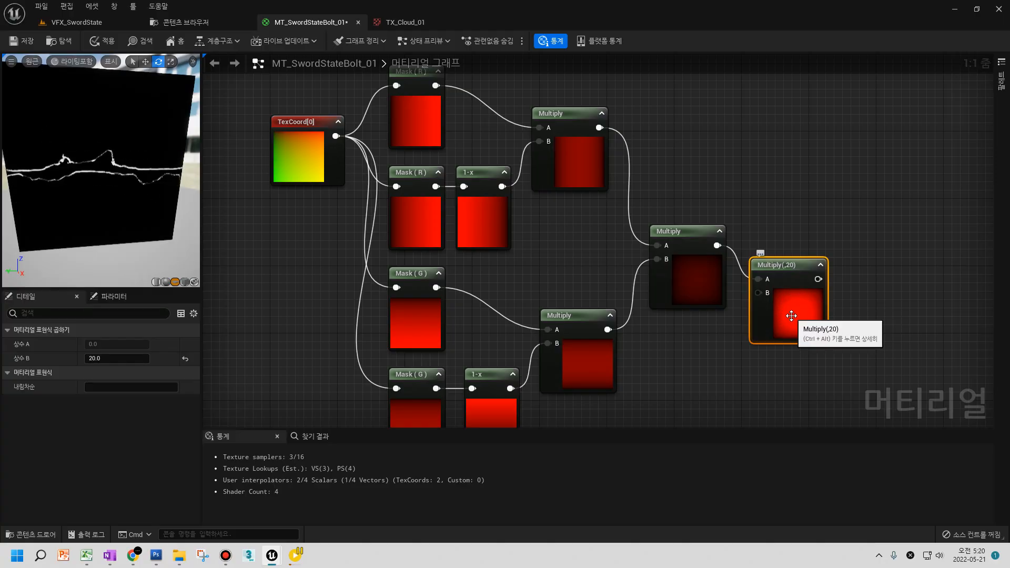
{"action": "right_click_drag", "start_coordinate": [791, 316], "coordinate": [611, 277]}
{"action": "left_click_drag", "start_coordinate": [611, 277], "coordinate": [610, 269]}
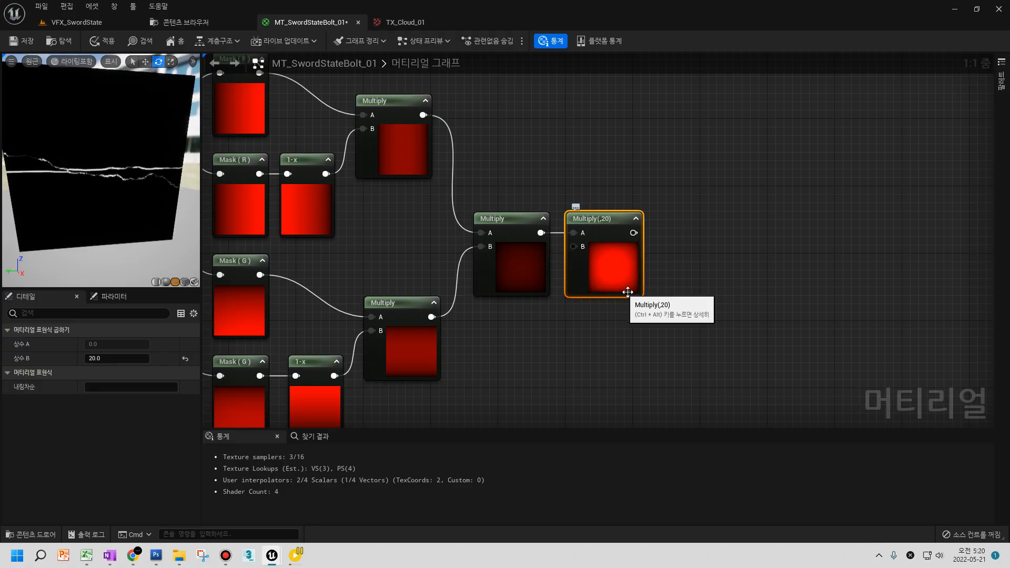
- Add a Power node after the Multiply by 20, connect it to Base, and set its constant exponent to 4
{"action": "left_click", "coordinate": [664, 221]}
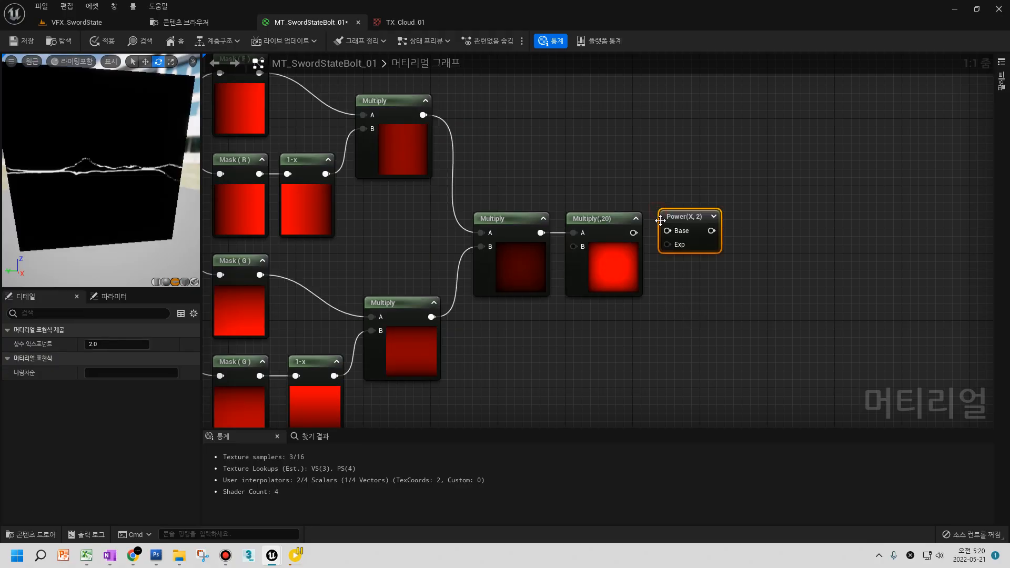
{"action": "left_click_drag", "start_coordinate": [633, 233], "coordinate": [657, 232]}
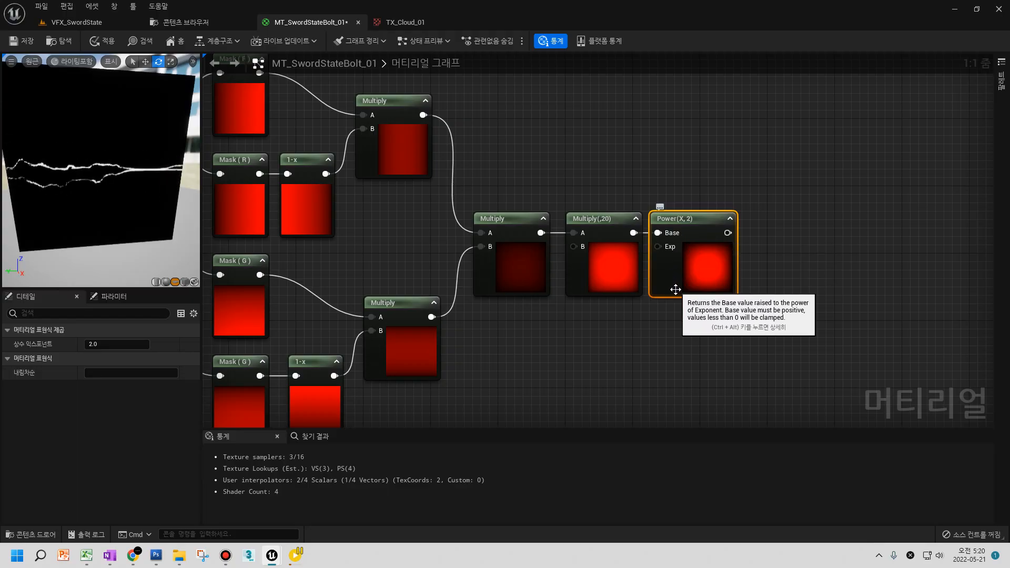
{"action": "left_click", "coordinate": [115, 343]}
{"action": "type", "text": "4"}
{"action": "key", "text": "Return"}
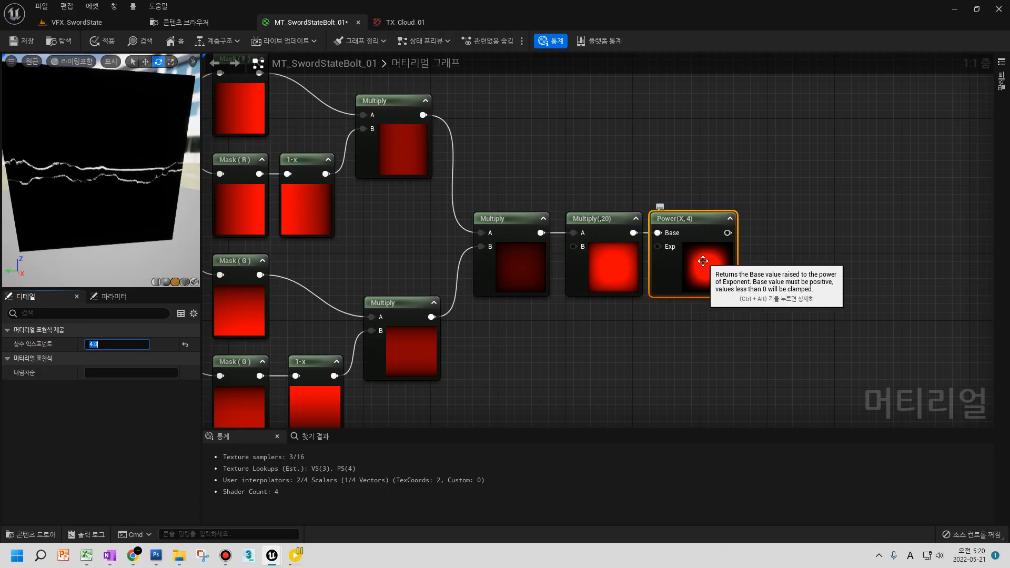
- Connect the Power node's output to the material's Emissive Color to preview the edge-fade mask
{"action": "right_click_drag", "start_coordinate": [381, 275], "coordinate": [542, 308]}
{"action": "left_click", "coordinate": [413, 237]}
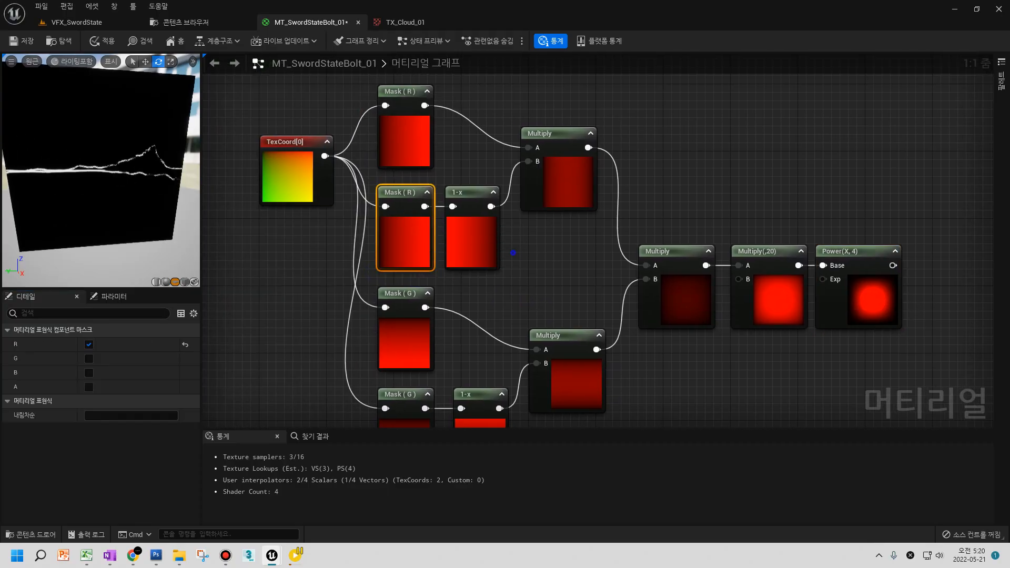
{"action": "scroll", "coordinate": [512, 255], "scroll_direction": "down", "scroll_amount": 4}
{"action": "scroll", "coordinate": [455, 258], "scroll_direction": "down", "scroll_amount": 1}
{"action": "right_click_drag", "start_coordinate": [455, 258], "coordinate": [368, 328]}
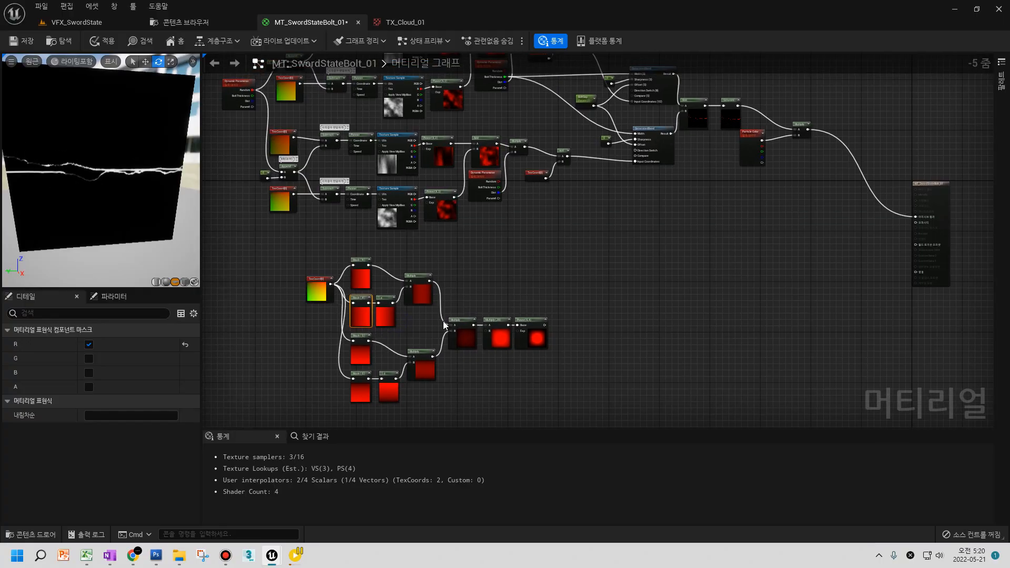
{"action": "scroll", "coordinate": [372, 307], "scroll_direction": "up", "scroll_amount": 4}
{"action": "scroll", "coordinate": [531, 285], "scroll_direction": "down", "scroll_amount": 3}
{"action": "right_click_drag", "start_coordinate": [532, 287], "coordinate": [437, 262]}
{"action": "right_click_drag", "start_coordinate": [652, 244], "coordinate": [574, 243]}
{"action": "right_click_drag", "start_coordinate": [919, 186], "coordinate": [878, 177]}
{"action": "left_click_drag", "start_coordinate": [468, 287], "coordinate": [964, 141]}
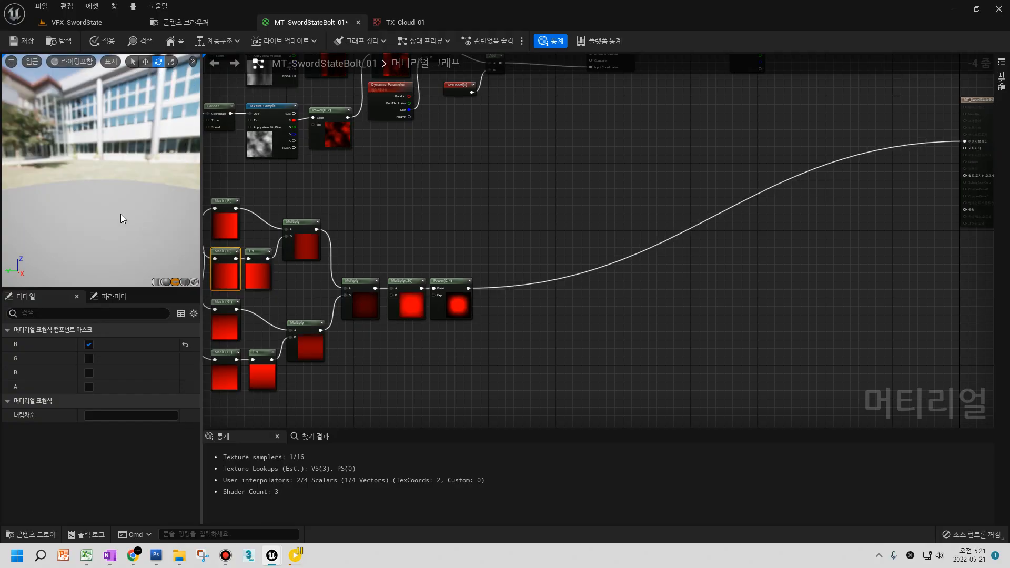
{"action": "left_click_drag", "start_coordinate": [120, 212], "coordinate": [111, 209]}
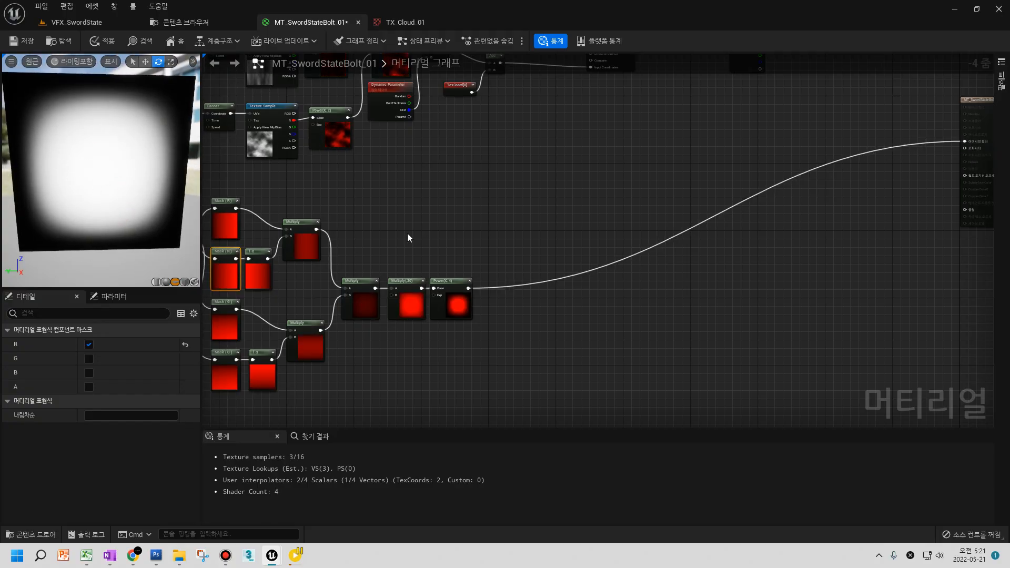
- Reposition the mask's TexCoord node further left and lower, centred on the four masks, and select the whole mask network
{"action": "right_click_drag", "start_coordinate": [402, 232], "coordinate": [441, 240]}
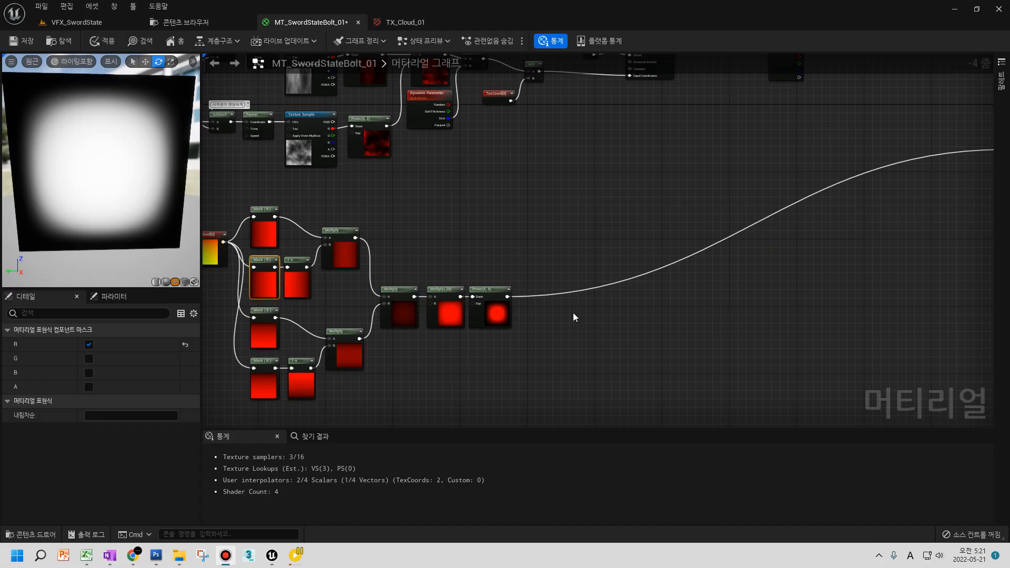
{"action": "scroll", "coordinate": [574, 315], "scroll_direction": "up", "scroll_amount": 5}
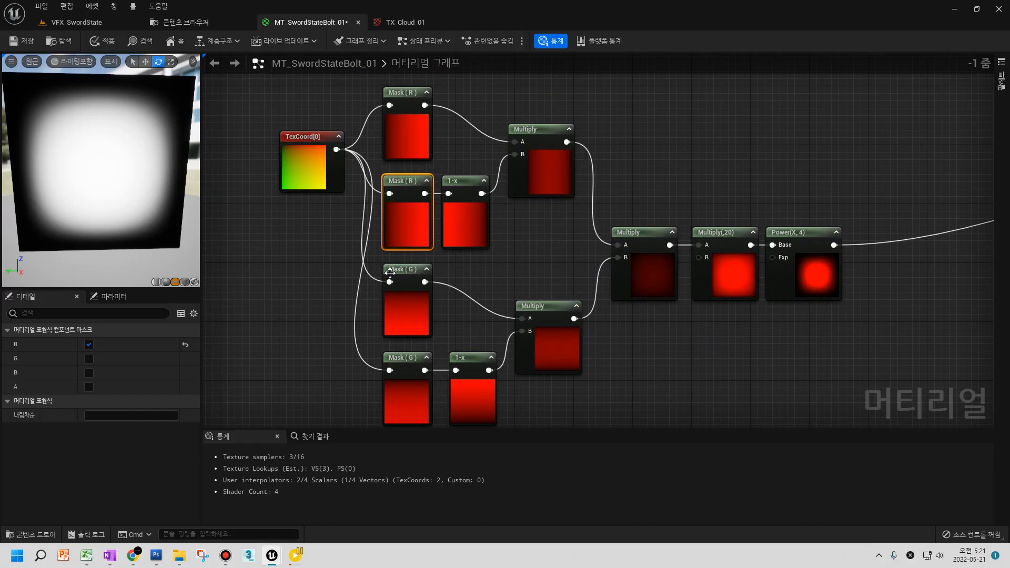
{"action": "left_click", "coordinate": [440, 270]}
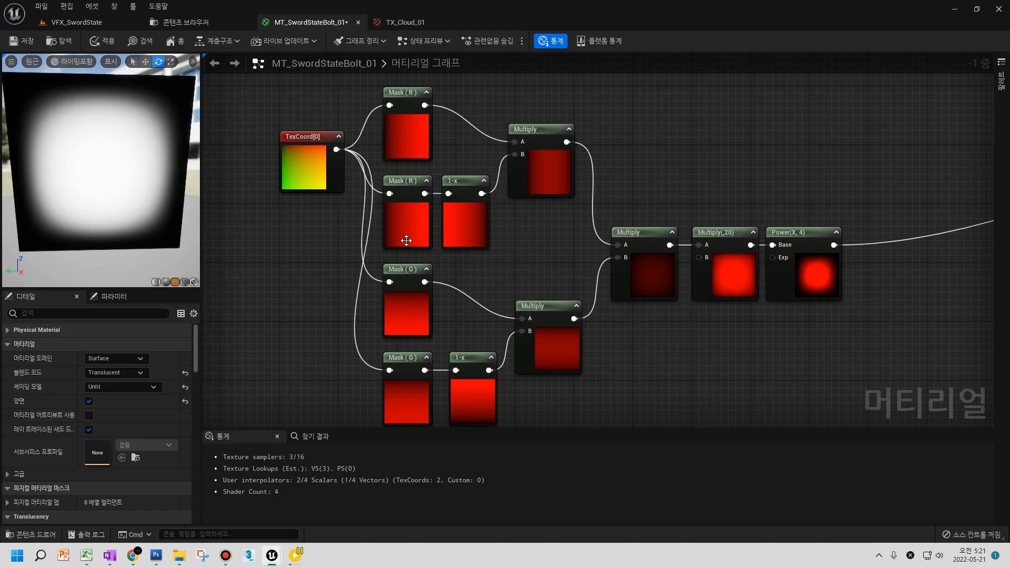
{"action": "scroll", "coordinate": [323, 223], "scroll_direction": "down", "scroll_amount": 5}
{"action": "scroll", "coordinate": [323, 223], "scroll_direction": "up", "scroll_amount": 1}
{"action": "right_click_drag", "start_coordinate": [323, 223], "coordinate": [319, 304]}
{"action": "left_click_drag", "start_coordinate": [305, 277], "coordinate": [289, 313]}
{"action": "right_click_drag", "start_coordinate": [440, 335], "coordinate": [466, 326]}
{"action": "left_click_drag", "start_coordinate": [338, 384], "coordinate": [607, 255]}
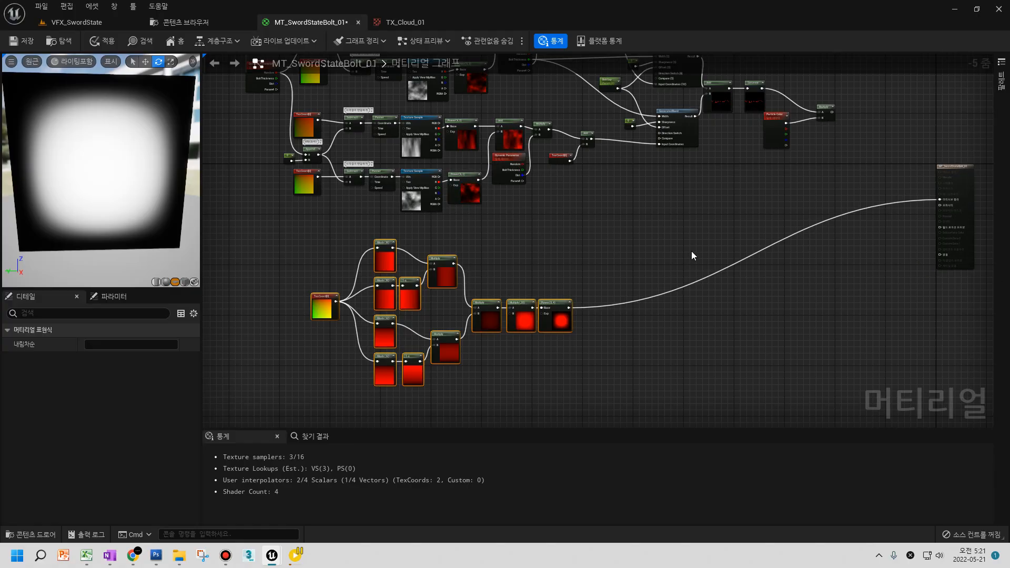
- Move the Particle Color node and its Multiply together to the right to free space after the Saturate node
{"action": "right_click_drag", "start_coordinate": [732, 217], "coordinate": [729, 241]}
{"action": "left_click", "coordinate": [727, 214]}
{"action": "scroll", "coordinate": [739, 133], "scroll_direction": "up", "scroll_amount": 1}
{"action": "mouse_move", "coordinate": [760, 126]}
{"action": "left_mouse_down"}
{"action": "mouse_move", "coordinate": [749, 140]}
{"action": "mouse_move", "coordinate": [754, 125]}
{"action": "left_mouse_up"}
{"action": "left_click_drag", "start_coordinate": [765, 216], "coordinate": [790, 124]}
{"action": "left_click_drag", "start_coordinate": [782, 145], "coordinate": [827, 138]}
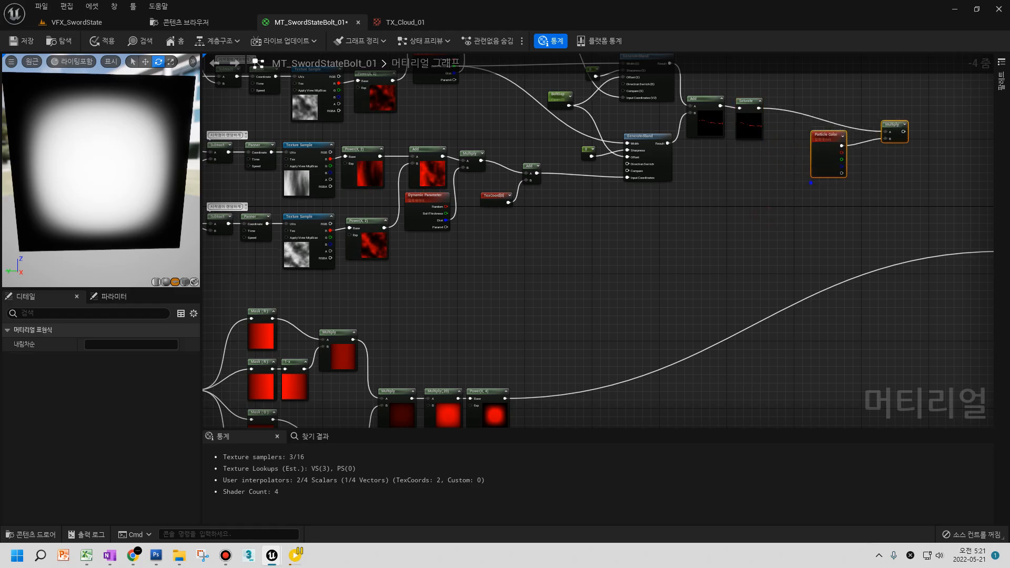
- Add a Multiply node combining the Saturate output in A with the edge-fade Power output in B
{"action": "right_click_drag", "start_coordinate": [810, 182], "coordinate": [795, 182]}
{"action": "left_click_drag", "start_coordinate": [783, 192], "coordinate": [770, 184]}
{"action": "left_click", "coordinate": [771, 184]}
{"action": "left_click_drag", "start_coordinate": [744, 108], "coordinate": [763, 249]}
{"action": "left_click_drag", "start_coordinate": [493, 398], "coordinate": [756, 258]}
{"action": "right_click_drag", "start_coordinate": [755, 257], "coordinate": [670, 234]}
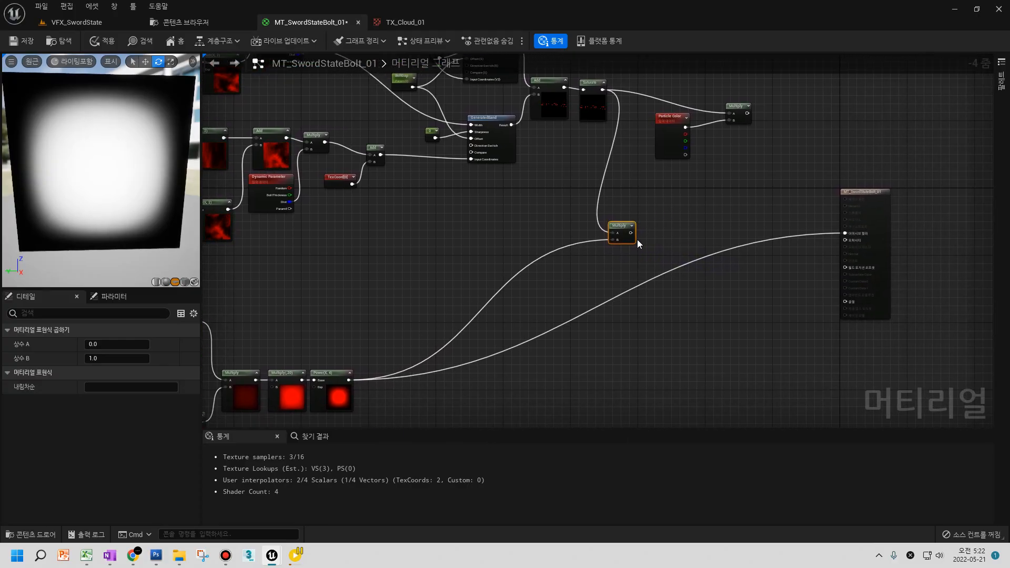
- Connect the new bolt-and-mask Multiply to the material's Opacity and reposition the node between the bolt and mask networks
{"action": "left_click_drag", "start_coordinate": [630, 233], "coordinate": [845, 240]}
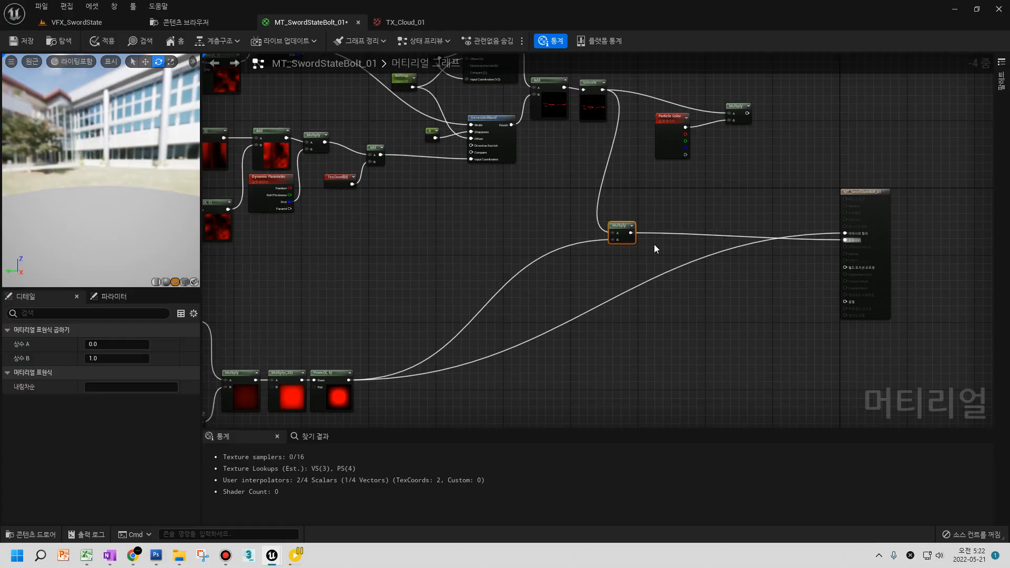
{"action": "left_click_drag", "start_coordinate": [619, 225], "coordinate": [721, 276]}
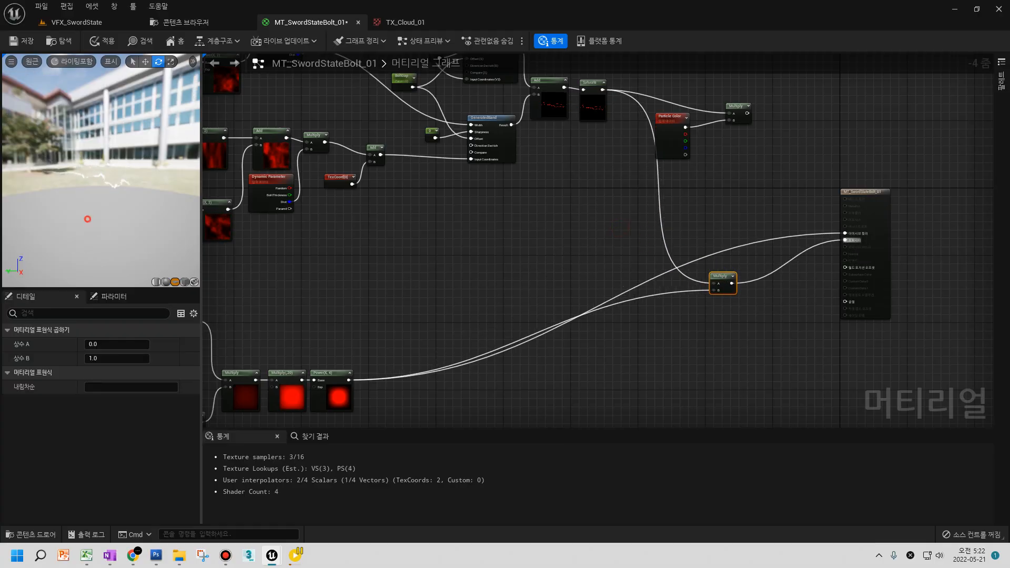
{"action": "left_click_drag", "start_coordinate": [713, 275], "coordinate": [581, 228]}
{"action": "scroll", "coordinate": [581, 228], "scroll_direction": "up", "scroll_amount": 5}
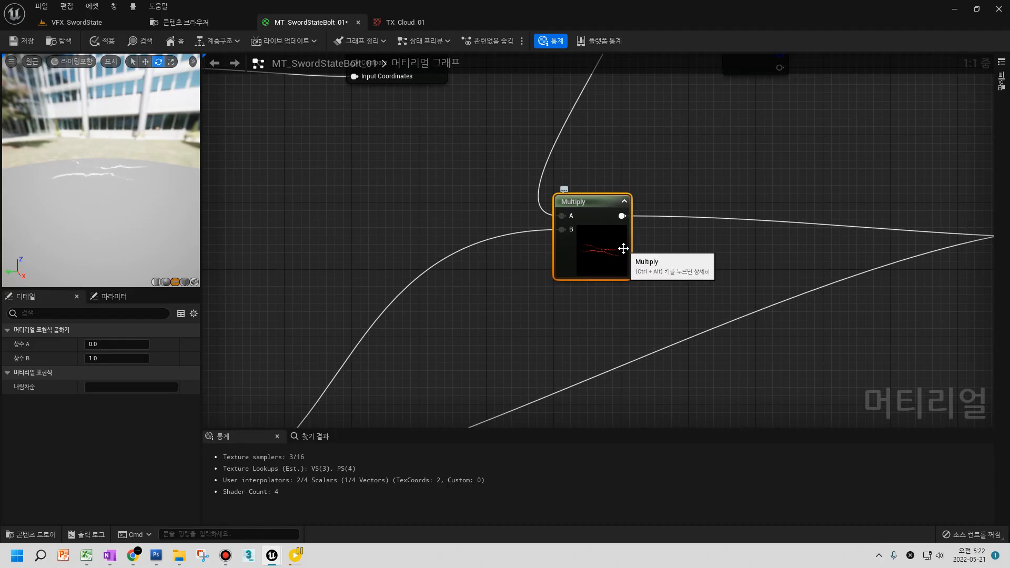
{"action": "scroll", "coordinate": [284, 272], "scroll_direction": "down", "scroll_amount": 5}
{"action": "scroll", "coordinate": [374, 267], "scroll_direction": "up", "scroll_amount": 5}
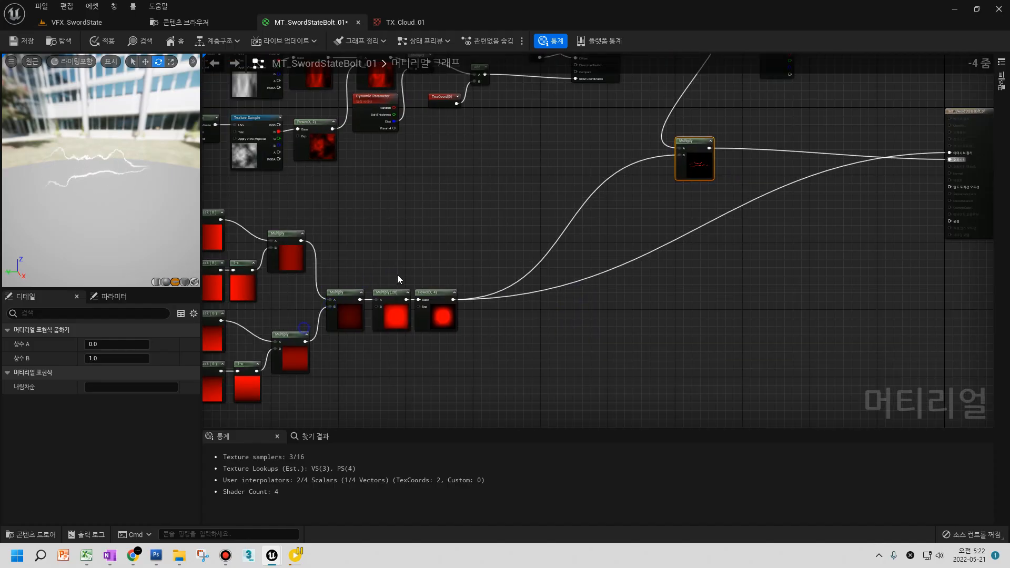
- Try exponents of 2 and 1 on the mask's Power node and check the bolts in the preview
{"action": "left_click", "coordinate": [467, 325]}
{"action": "left_click", "coordinate": [108, 344]}
{"action": "type", "text": "2"}
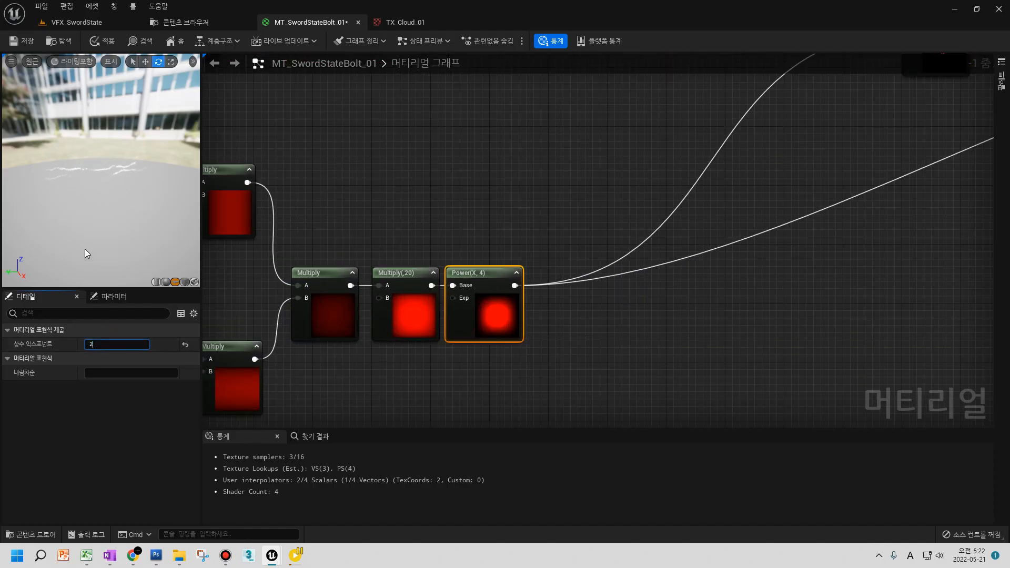
{"action": "key", "text": "Return"}
{"action": "type", "text": ".1"}
{"action": "key", "text": "Return"}
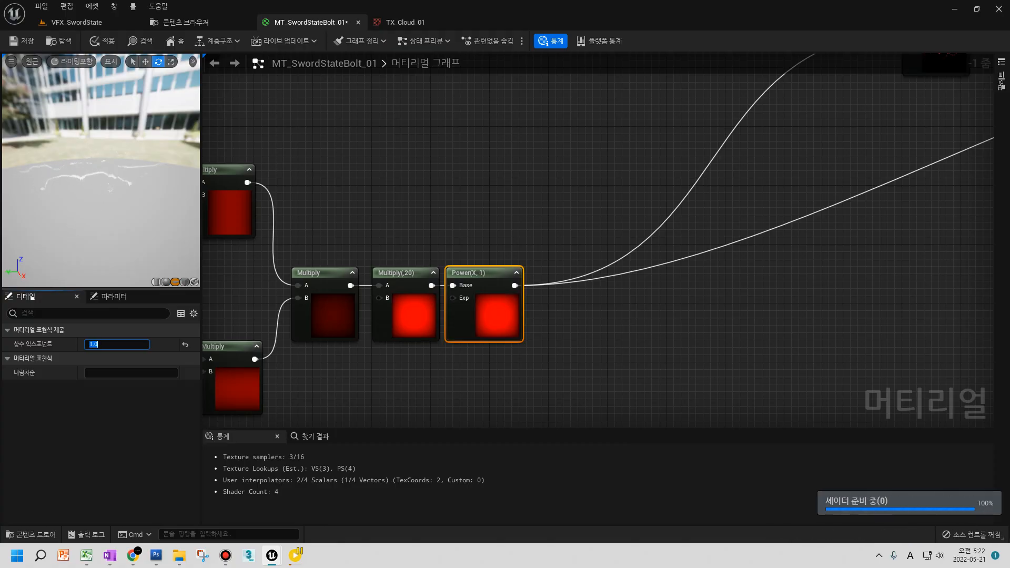
{"action": "left_click_drag", "start_coordinate": [74, 176], "coordinate": [67, 192]}
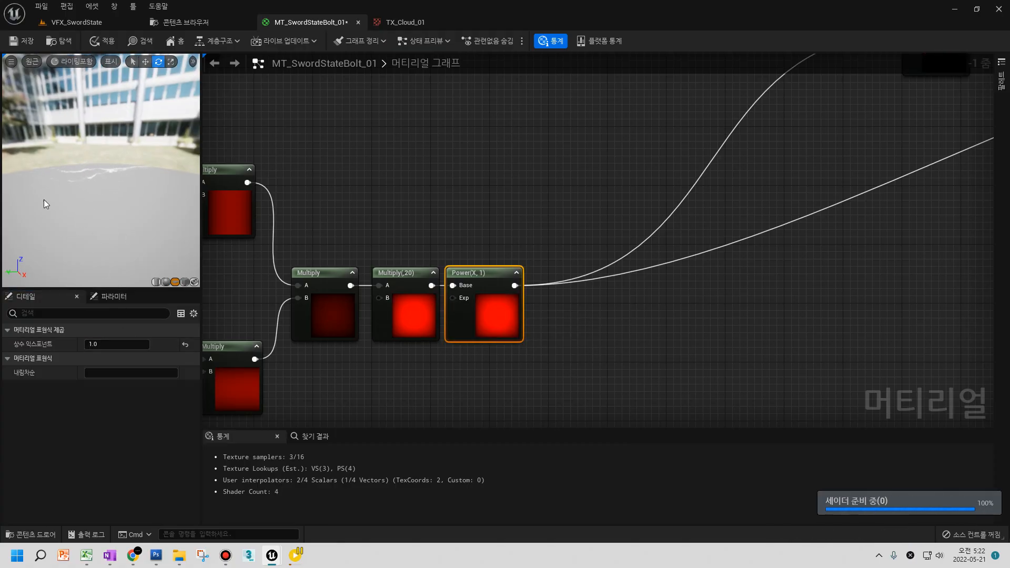
- Try the exponent 2 once more on the mask's Power node, and return it to 4
{"action": "left_click", "coordinate": [108, 344]}
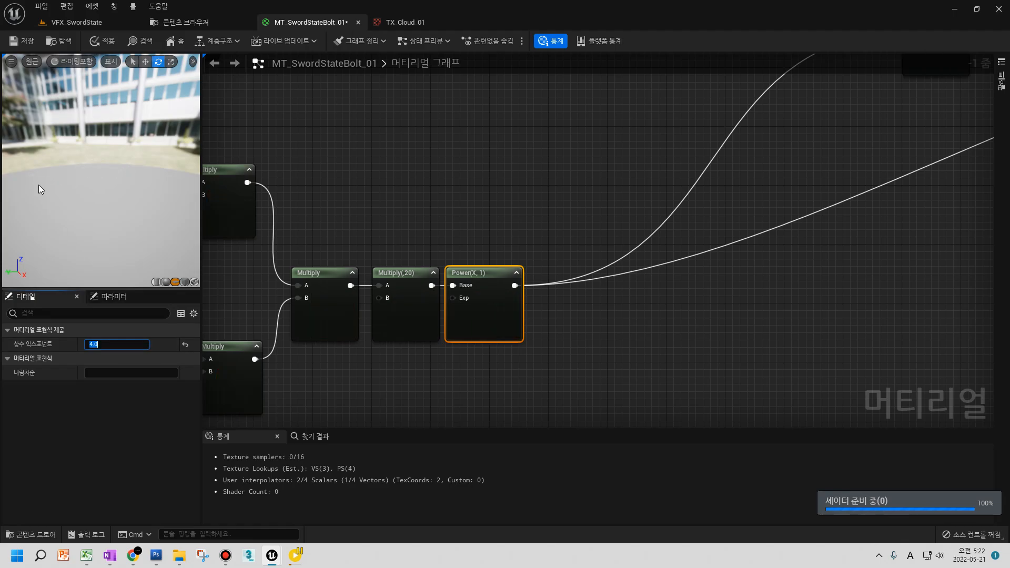
{"action": "type", "text": "2"}
{"action": "key", "text": "Return"}
{"action": "type", "text": "4"}
{"action": "key", "text": "Return"}
{"action": "right_click_drag", "start_coordinate": [526, 357], "coordinate": [637, 342]}
{"action": "scroll", "coordinate": [667, 317], "scroll_direction": "down", "scroll_amount": 2}
{"action": "scroll", "coordinate": [707, 319], "scroll_direction": "down", "scroll_amount": 1}
{"action": "scroll", "coordinate": [637, 341], "scroll_direction": "down", "scroll_amount": 1}
{"action": "right_click_drag", "start_coordinate": [720, 312], "coordinate": [719, 337]}
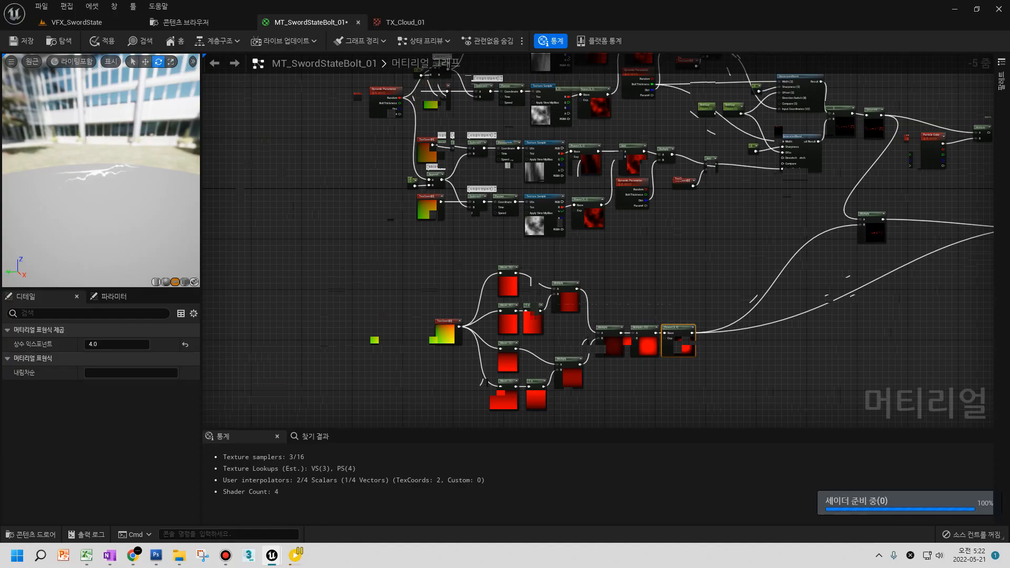
- Annotate the R and G Multiply previews with 0.2 and calculate 0.2 × 0.2 in Calculator for the combined Multiply
{"action": "scroll", "coordinate": [760, 374], "scroll_direction": "up", "scroll_amount": 5}
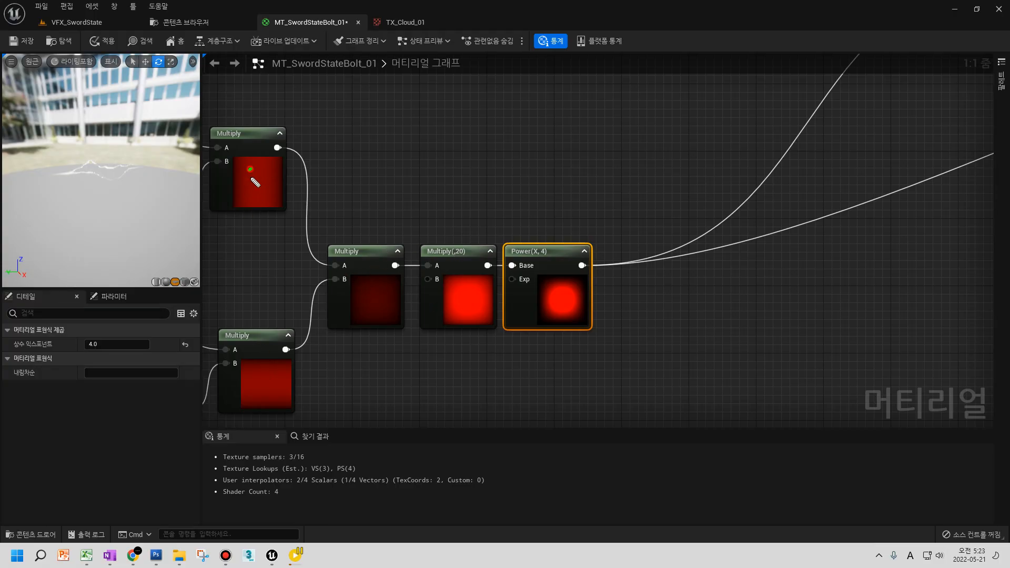
{"action": "left_click_drag", "start_coordinate": [268, 168], "coordinate": [287, 184]}
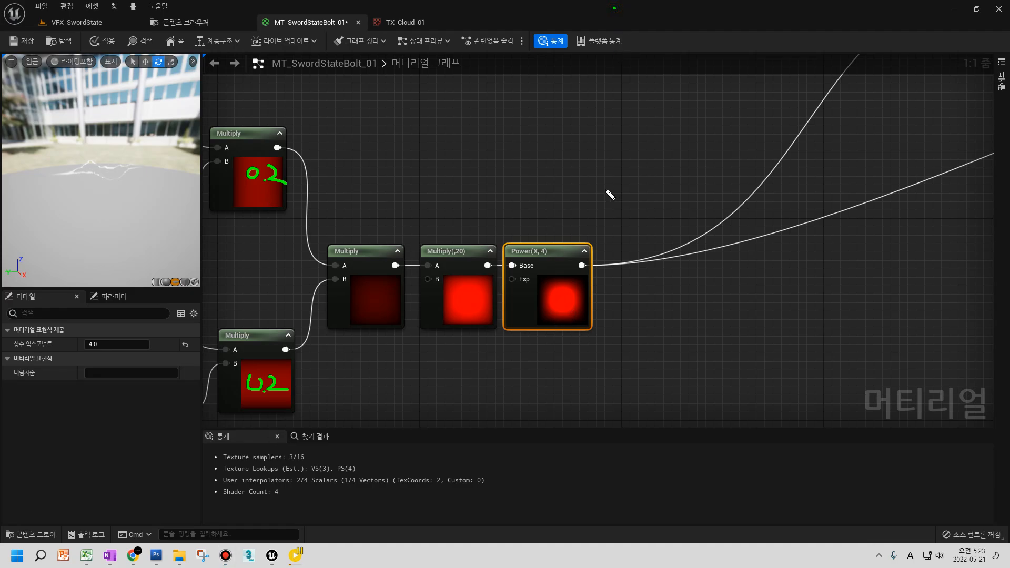
{"action": "key", "text": "XF86Calculator"}
{"action": "type", "text": ".2 × 0"}
{"action": "type", "text": ".2 ×"}
{"action": "key", "text": "Return"}
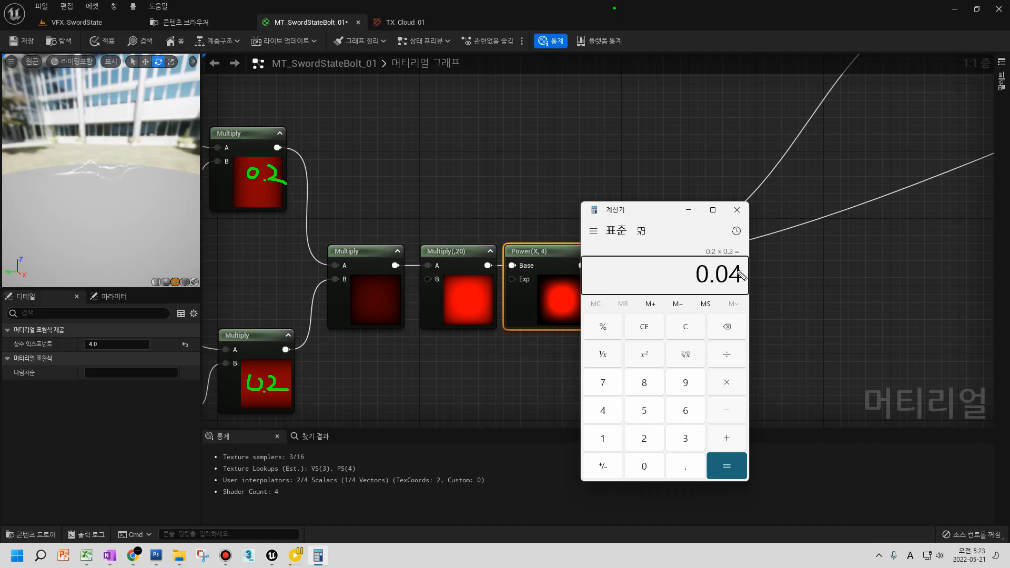
{"action": "left_click_drag", "start_coordinate": [364, 294], "coordinate": [370, 300]}
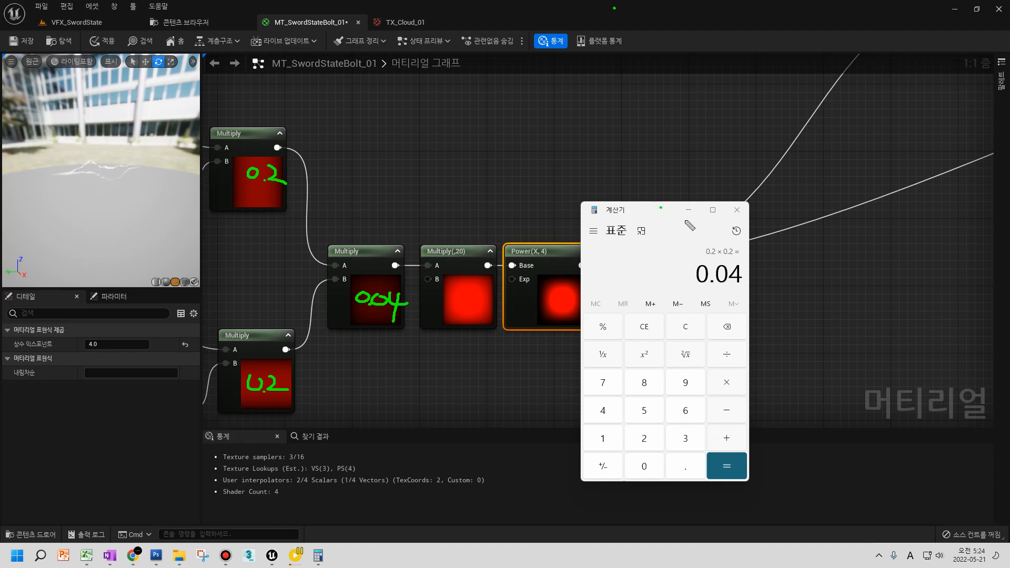
- Clear the on-screen annotations and multiply the Calculator result by 20
{"action": "key", "text": "Escape"}
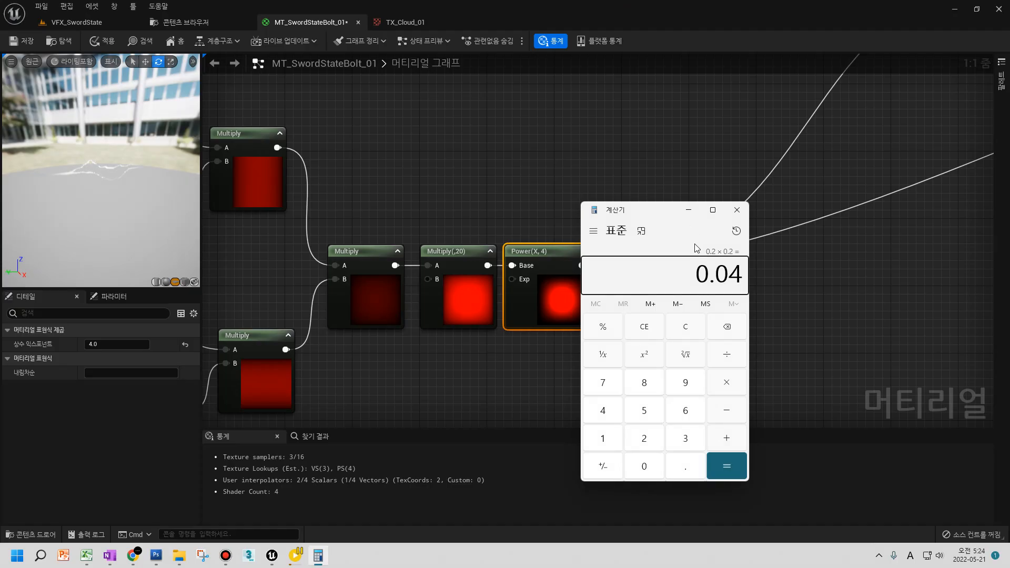
{"action": "type", "text": "20"}
{"action": "key", "text": "Return"}
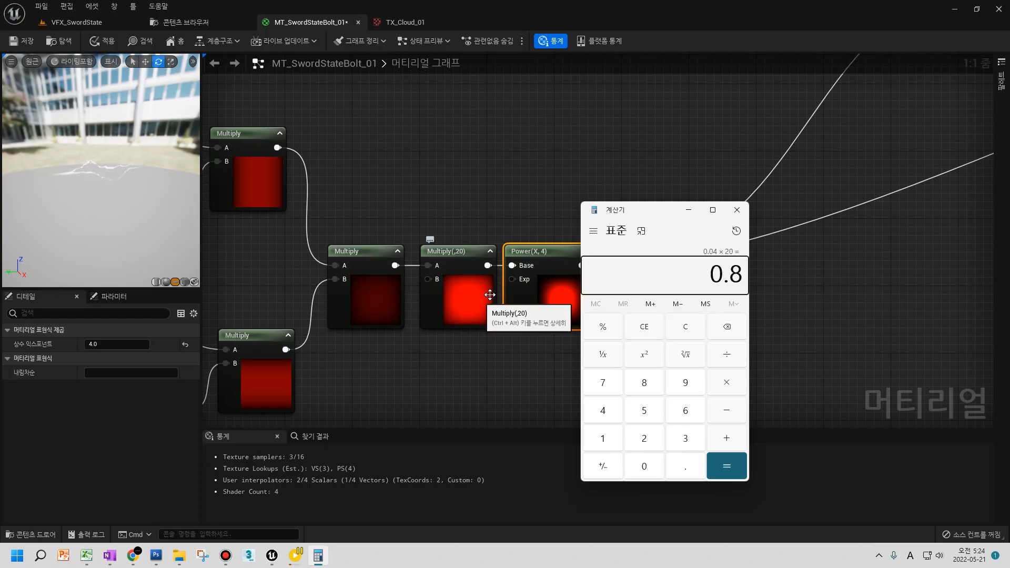
- Annotate the R and G Multiply previews with 0.9, calculate 0.9 × 0.9 × 20, and note the result on the Multiply by 20
{"action": "left_click", "coordinate": [417, 207]}
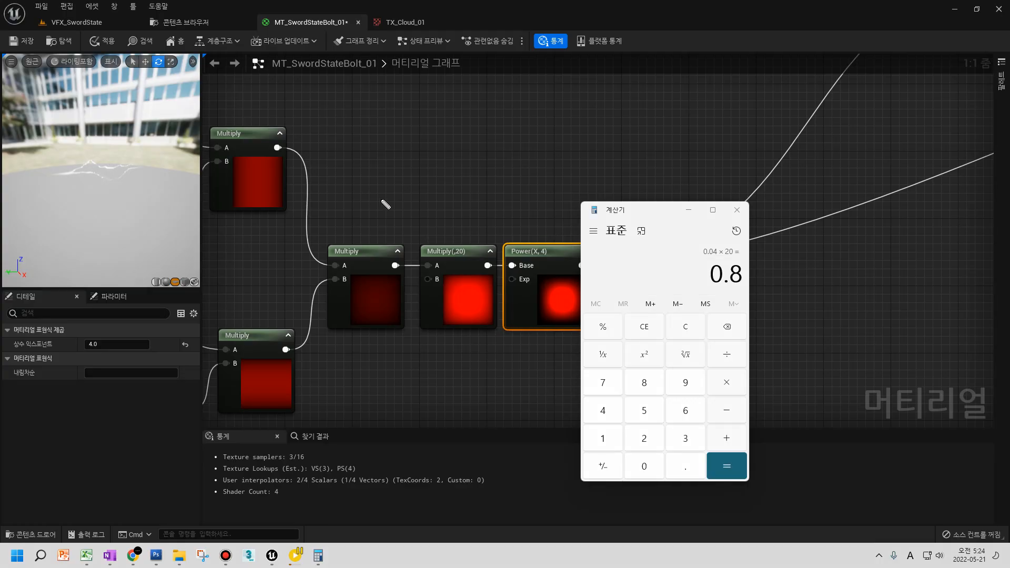
{"action": "left_click_drag", "start_coordinate": [240, 171], "coordinate": [243, 183]}
{"action": "left_click_drag", "start_coordinate": [270, 370], "coordinate": [273, 390]}
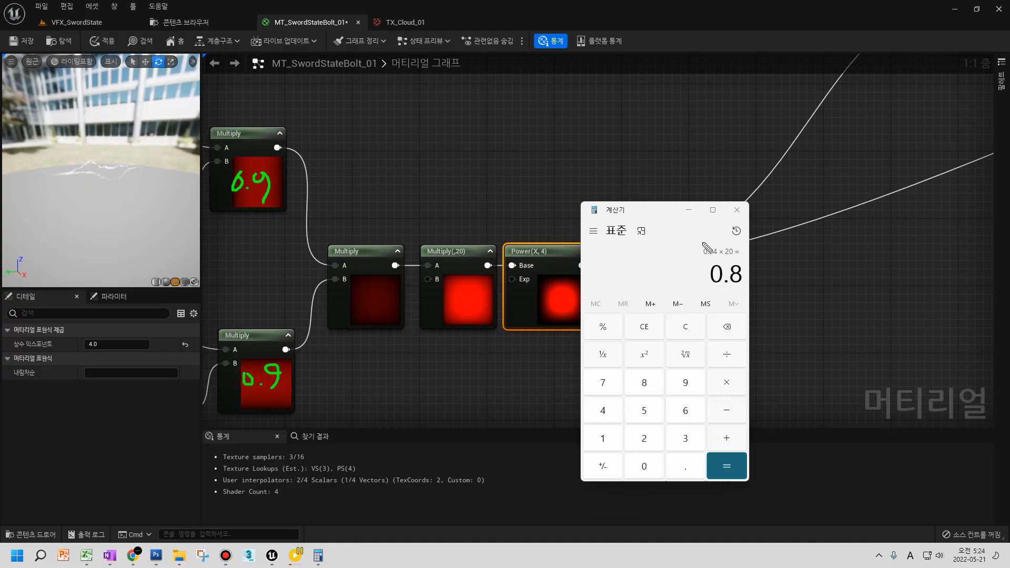
{"action": "left_click", "coordinate": [664, 212]}
{"action": "type", "text": "0"}
{"action": "type", "text": ".9"}
{"action": "type", "text": "0.9"}
{"action": "type", "text": "*20"}
{"action": "key", "text": "Return"}
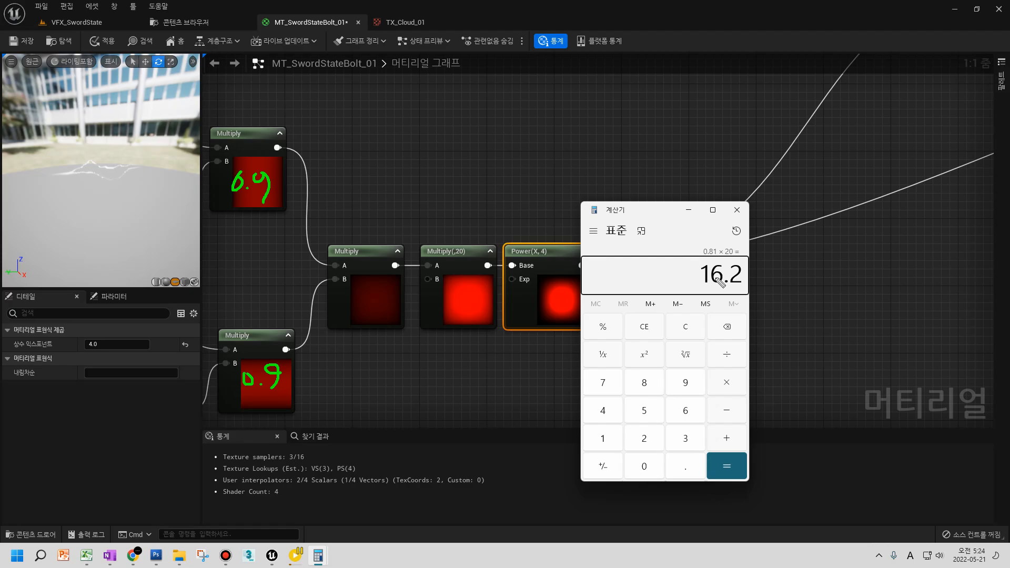
{"action": "mouse_move", "coordinate": [450, 227]}
{"action": "left_mouse_down"}
{"action": "mouse_move", "coordinate": [432, 252]}
{"action": "mouse_move", "coordinate": [463, 254]}
{"action": "left_mouse_up"}
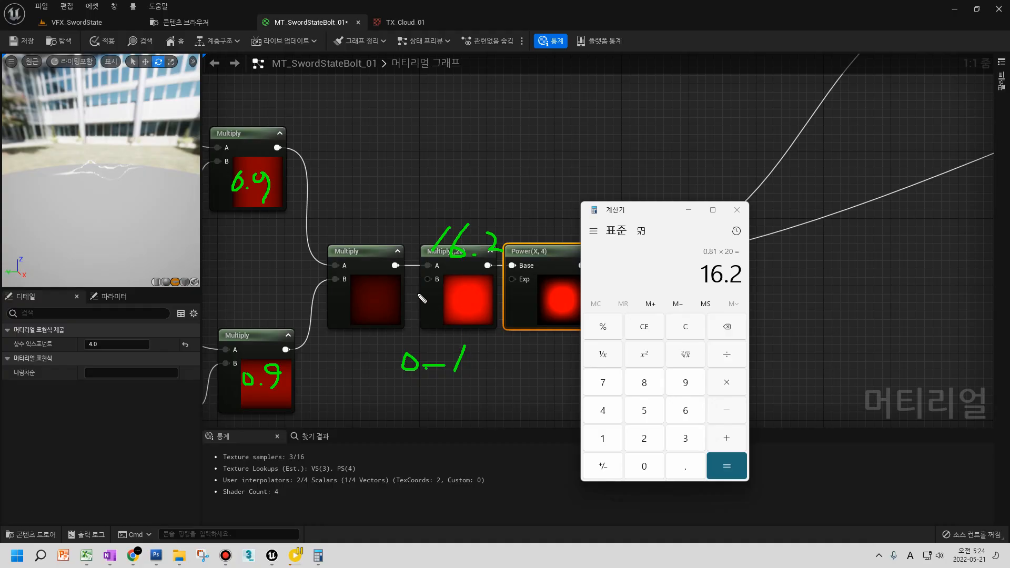
- Clear the on-screen annotations from the mask nodes and close Calculator
{"action": "left_click_drag", "start_coordinate": [425, 263], "coordinate": [493, 265]}
{"action": "mouse_move", "coordinate": [505, 203]}
{"action": "left_mouse_down"}
{"action": "mouse_move", "coordinate": [427, 221]}
{"action": "mouse_move", "coordinate": [428, 265]}
{"action": "left_mouse_up"}
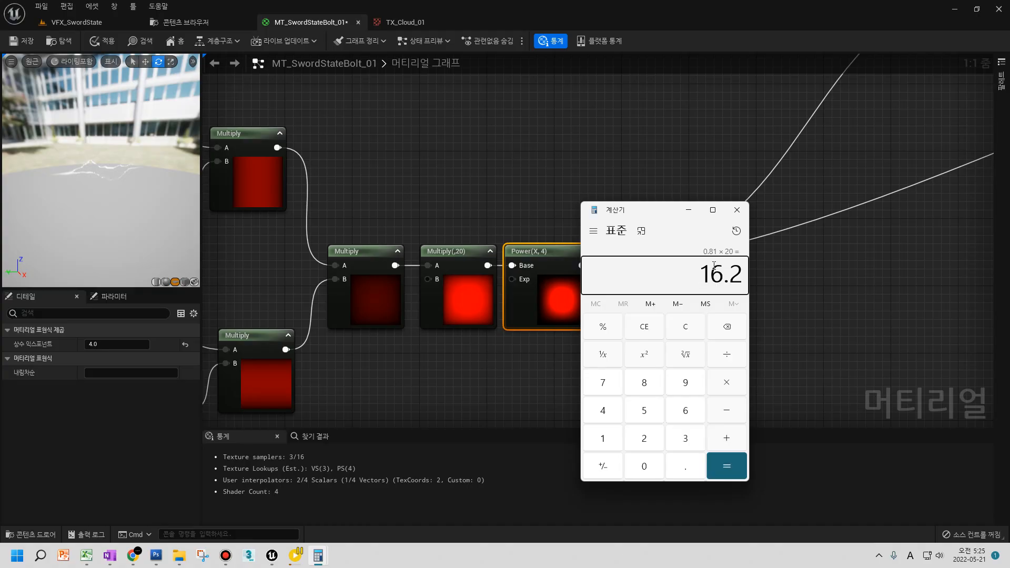
{"action": "left_click", "coordinate": [736, 209]}
{"action": "scroll", "coordinate": [719, 277], "scroll_direction": "down", "scroll_amount": 4}
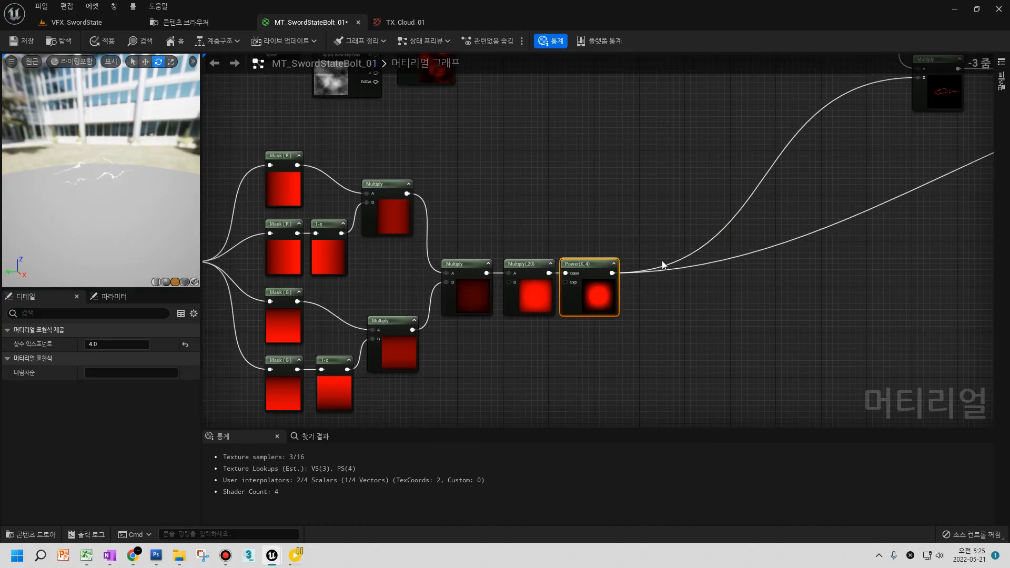
- Add a Clamp node fed by the output of the mask's Power(X, 4) node
{"action": "right_click", "coordinate": [726, 154]}
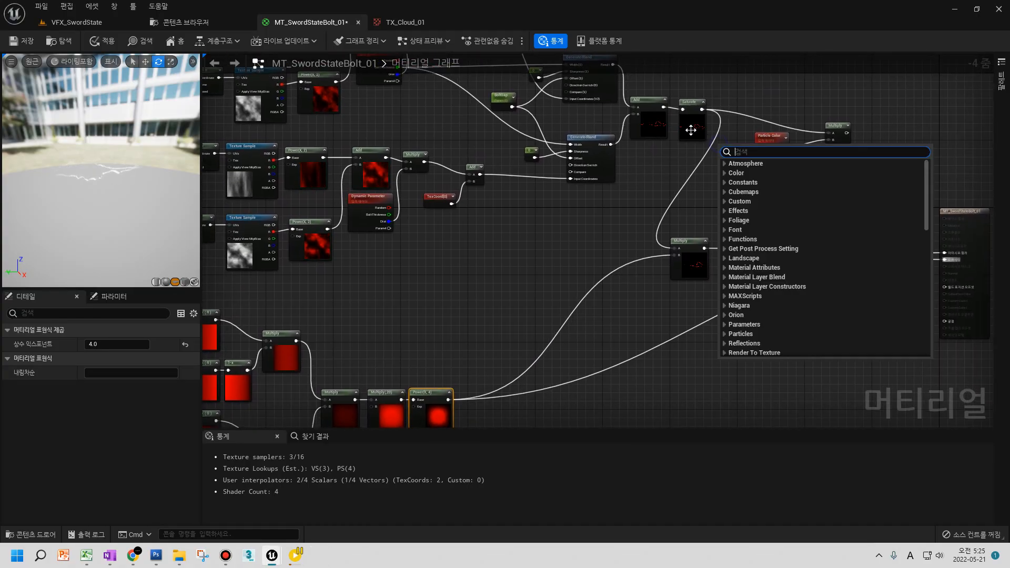
{"action": "left_click", "coordinate": [689, 115]}
{"action": "scroll", "coordinate": [692, 121], "scroll_direction": "up", "scroll_amount": 3}
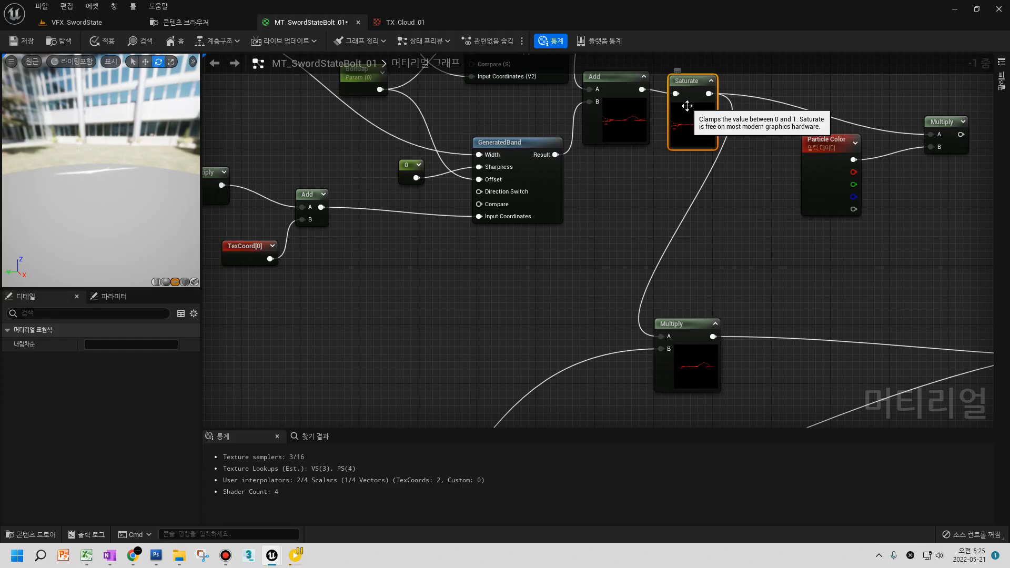
{"action": "right_click_drag", "start_coordinate": [565, 375], "coordinate": [683, 214]}
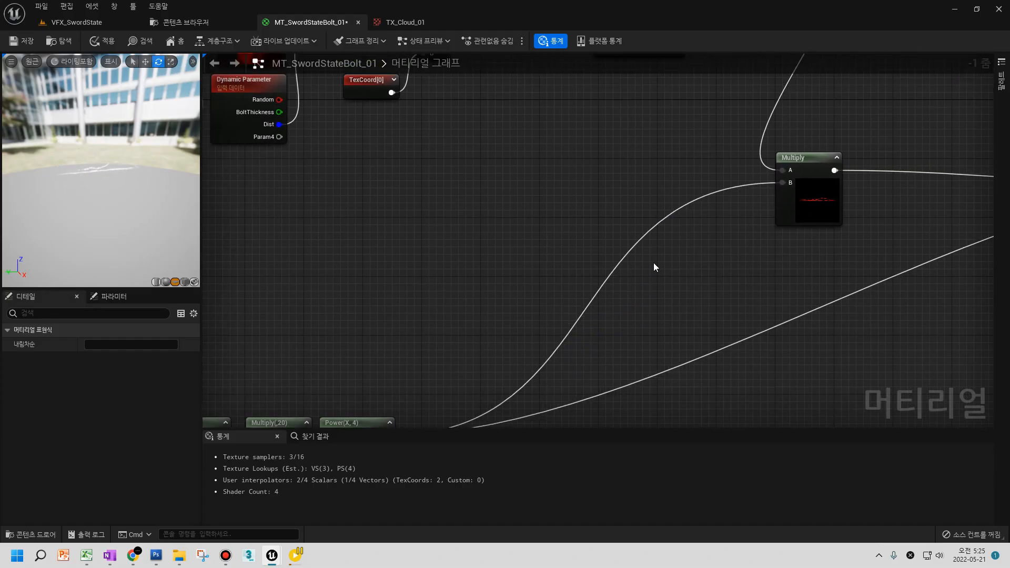
{"action": "right_click_drag", "start_coordinate": [494, 416], "coordinate": [569, 247]}
{"action": "scroll", "coordinate": [564, 270], "scroll_direction": "up", "scroll_amount": 1}
{"action": "left_click_drag", "start_coordinate": [450, 262], "coordinate": [518, 276]}
{"action": "type", "text": "c"}
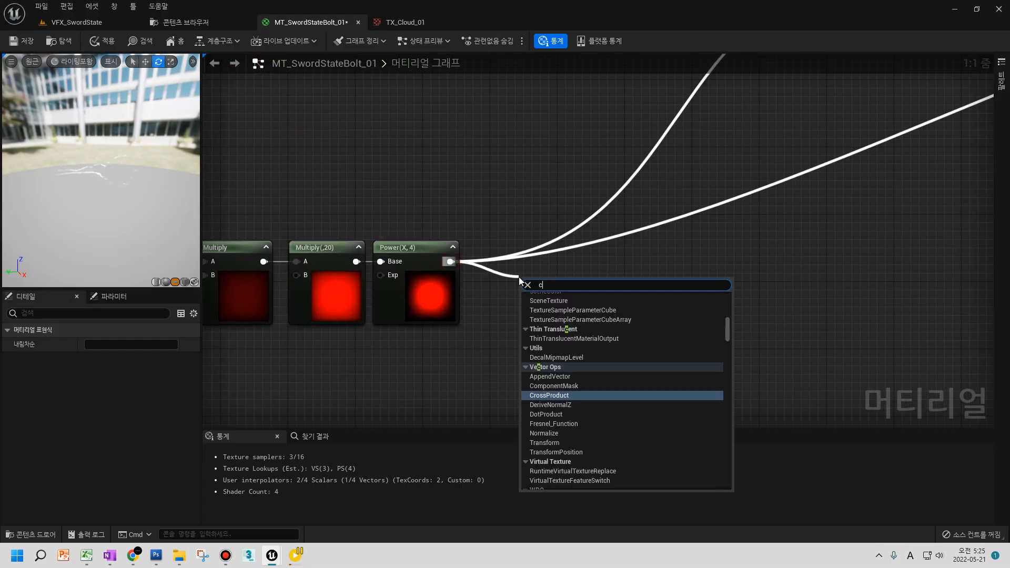
{"action": "type", "text": "lamp"}
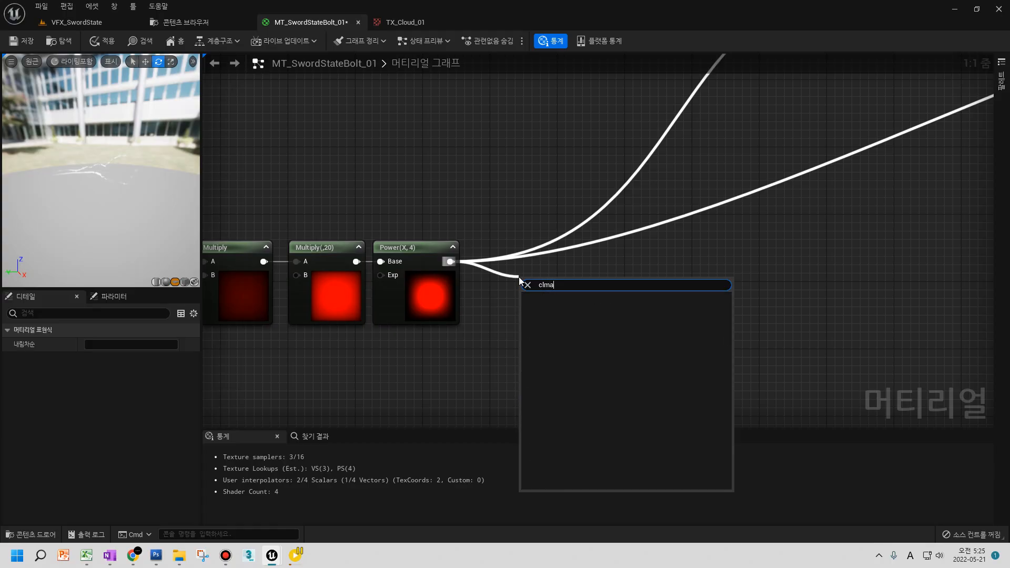
{"action": "key", "text": "Return"}
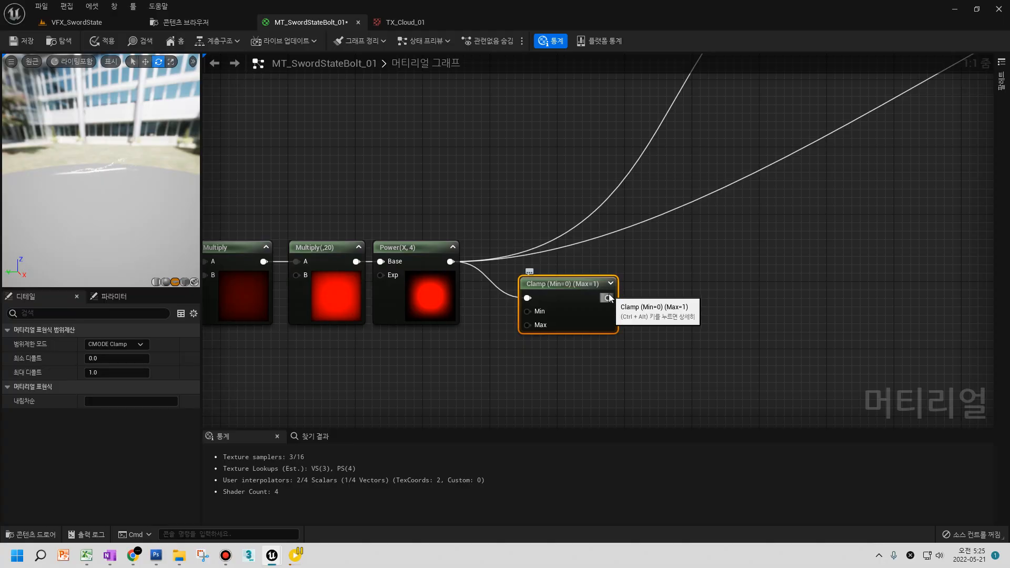
- Add a Saturate node after Power(X, 4) and wire its output into input B of the opacity Multiply
{"action": "left_click_drag", "start_coordinate": [451, 262], "coordinate": [504, 211]}
{"action": "type", "text": "sat"}
{"action": "key", "text": "Return"}
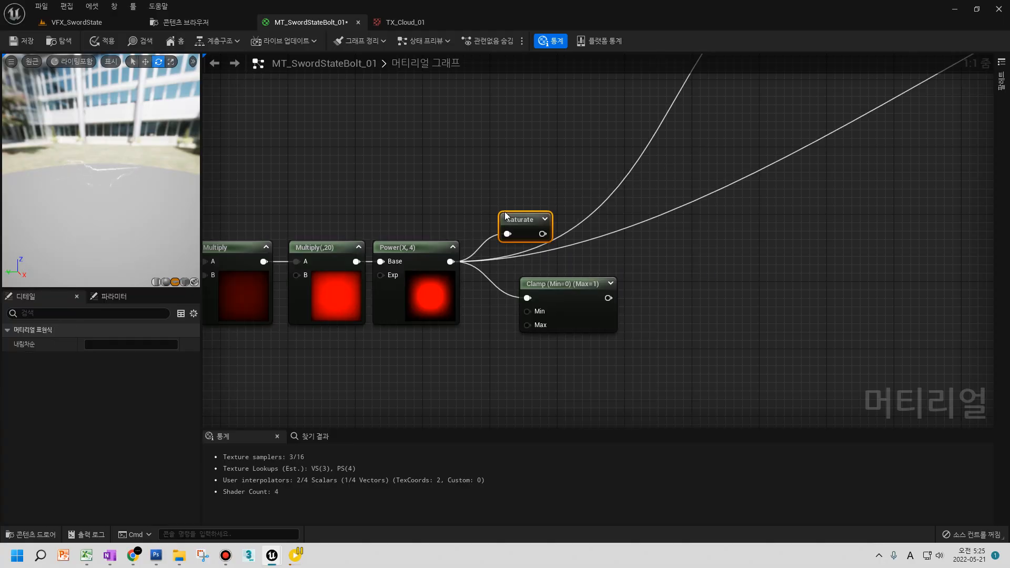
{"action": "scroll", "coordinate": [573, 244], "scroll_direction": "down", "scroll_amount": 3}
{"action": "left_click_drag", "start_coordinate": [460, 353], "coordinate": [698, 175]}
- Delete the unused Clamp node beside the mask's Power node
{"action": "right_click_drag", "start_coordinate": [575, 358], "coordinate": [604, 300]}
{"action": "left_click", "coordinate": [495, 358]}
{"action": "key", "text": "Delete"}
- Connect the output of the Multiply that combines bolts and mask to the material's Opacity input
{"action": "right_click_drag", "start_coordinate": [852, 232], "coordinate": [635, 297]}
{"action": "right_click_drag", "start_coordinate": [661, 215], "coordinate": [620, 313]}
{"action": "left_click_drag", "start_coordinate": [699, 116], "coordinate": [800, 304]}
{"action": "scroll", "coordinate": [706, 305], "scroll_direction": "down", "scroll_amount": 2}
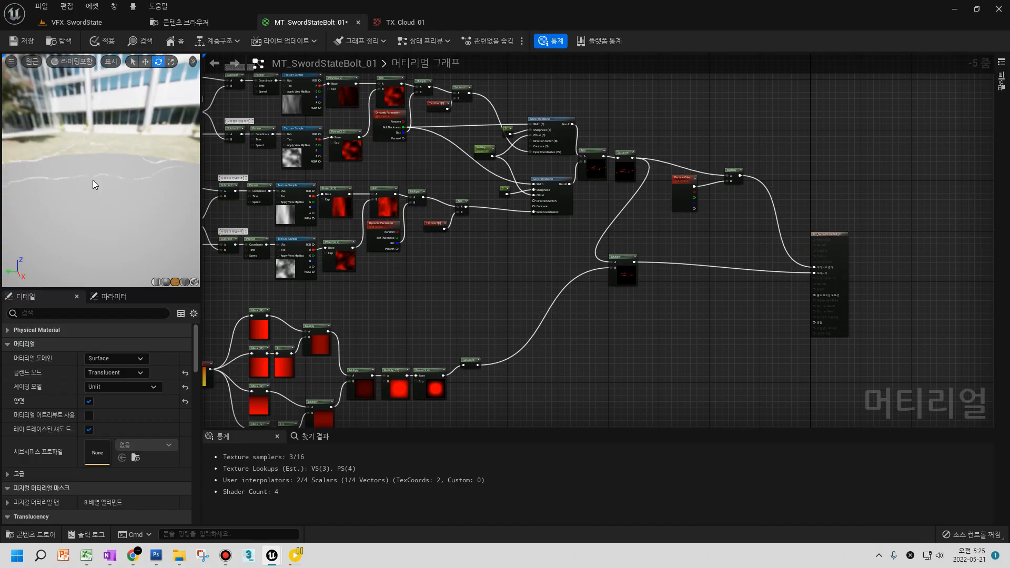
- Try wiring the Power(X, 4) output straight into the material's Opacity and check the unsaturated mask in the preview
{"action": "scroll", "coordinate": [603, 362], "scroll_direction": "up", "scroll_amount": 2}
{"action": "right_click_drag", "start_coordinate": [913, 206], "coordinate": [824, 170]}
{"action": "left_click_drag", "start_coordinate": [223, 351], "coordinate": [893, 159]}
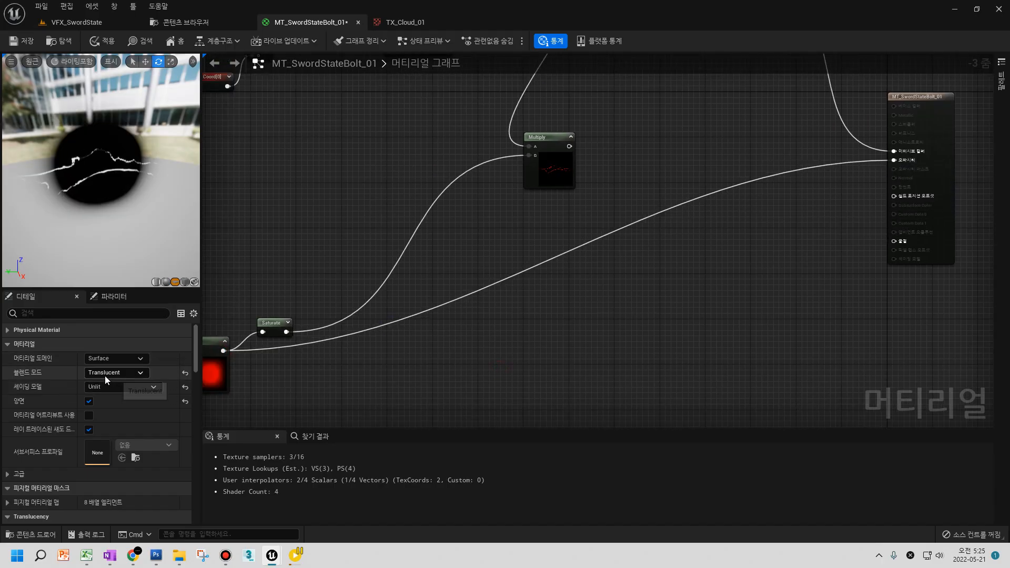
{"action": "right_click_drag", "start_coordinate": [237, 376], "coordinate": [368, 339]}
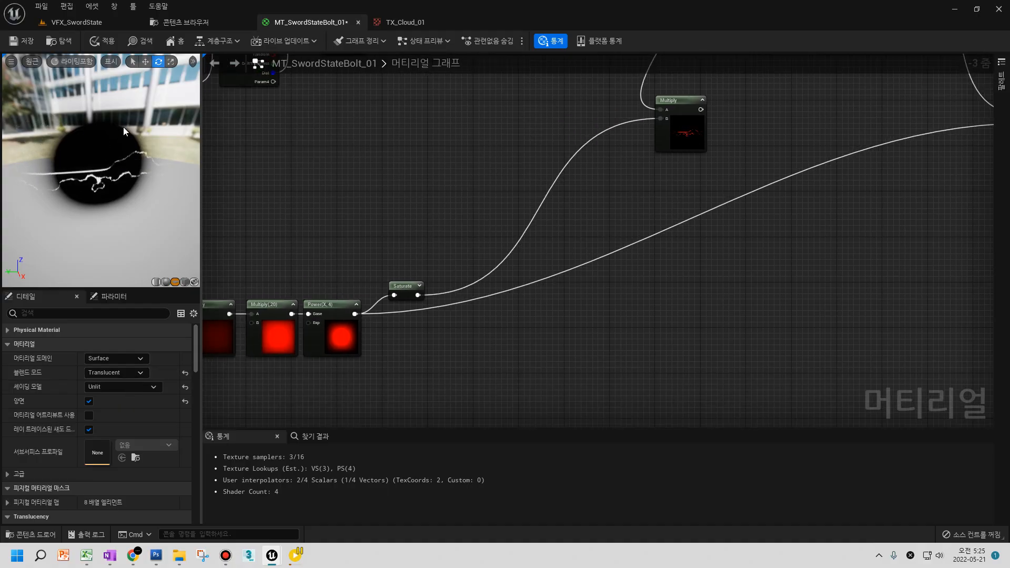
{"action": "right_click_drag", "start_coordinate": [424, 296], "coordinate": [400, 333]}
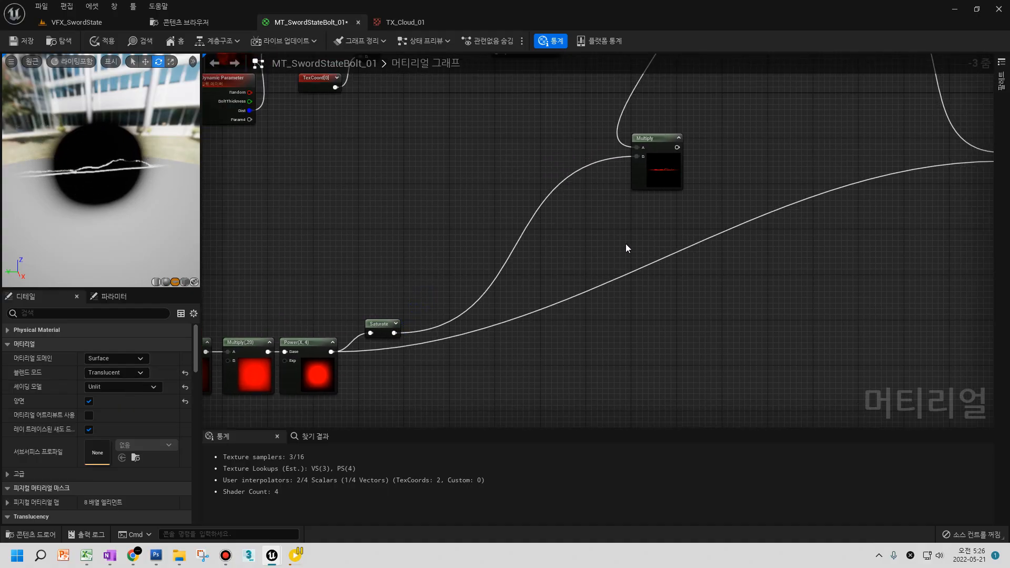
{"action": "right_click_drag", "start_coordinate": [713, 201], "coordinate": [585, 243]}
{"action": "right_click_drag", "start_coordinate": [241, 383], "coordinate": [291, 368]}
- Restore the wiring from Saturate through Multiply input B to Opacity, and move Saturate down level with the Power node
{"action": "left_click_drag", "start_coordinate": [249, 382], "coordinate": [923, 188]}
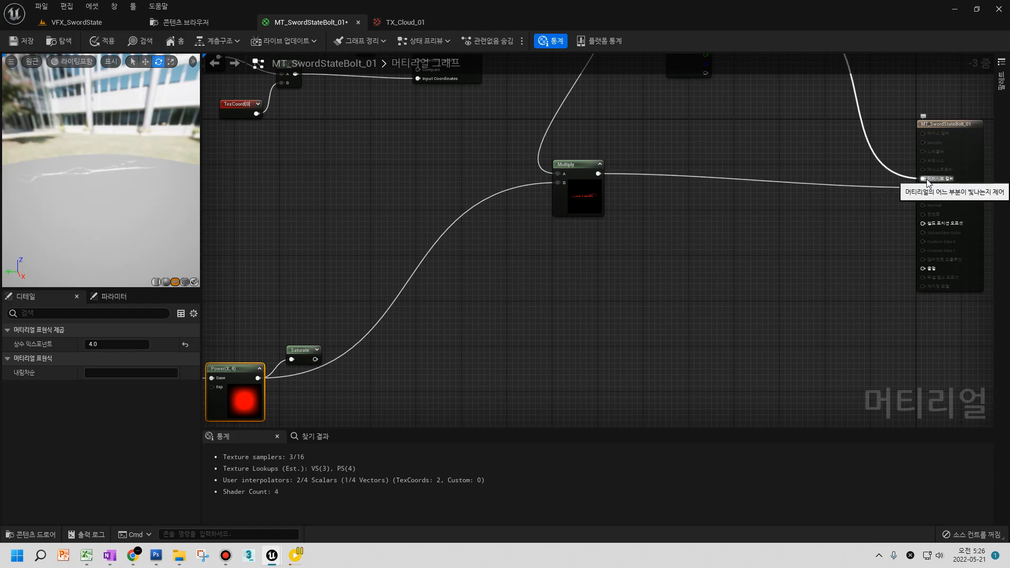
{"action": "left_click_drag", "start_coordinate": [315, 359], "coordinate": [565, 183]}
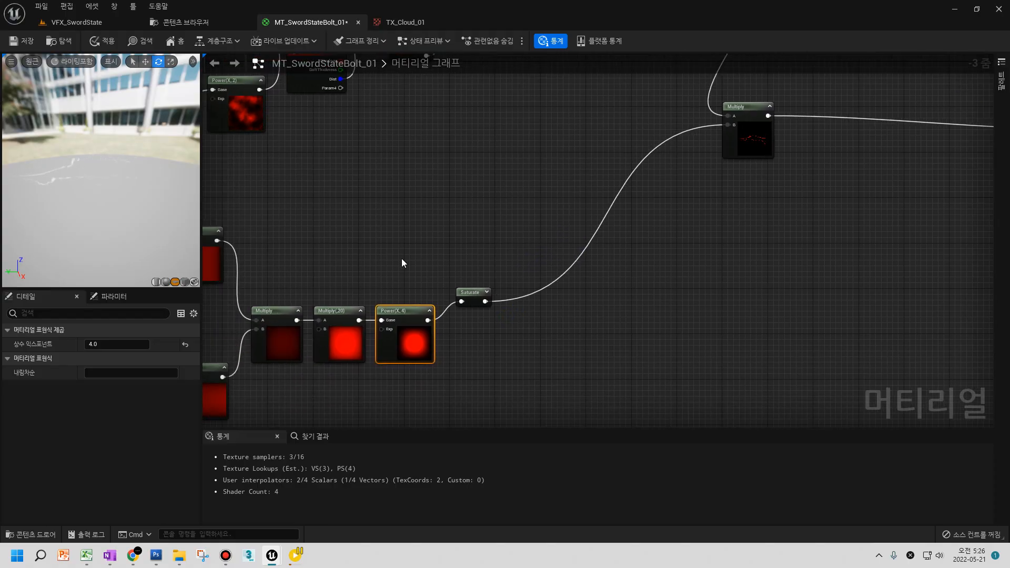
{"action": "right_click_drag", "start_coordinate": [402, 258], "coordinate": [478, 213]}
{"action": "left_click_drag", "start_coordinate": [580, 245], "coordinate": [583, 273]}
- Examine the mask chain from the TexCoord through the R and G masks to the Saturate node
{"action": "right_click_drag", "start_coordinate": [787, 121], "coordinate": [696, 176]}
{"action": "right_click_drag", "start_coordinate": [754, 157], "coordinate": [711, 313]}
{"action": "right_click_drag", "start_coordinate": [580, 314], "coordinate": [699, 195]}
{"action": "right_click_drag", "start_coordinate": [543, 320], "coordinate": [690, 181]}
{"action": "right_click_drag", "start_coordinate": [456, 287], "coordinate": [645, 278]}
{"action": "scroll", "coordinate": [503, 301], "scroll_direction": "up", "scroll_amount": 1}
{"action": "scroll", "coordinate": [504, 305], "scroll_direction": "up", "scroll_amount": 1}
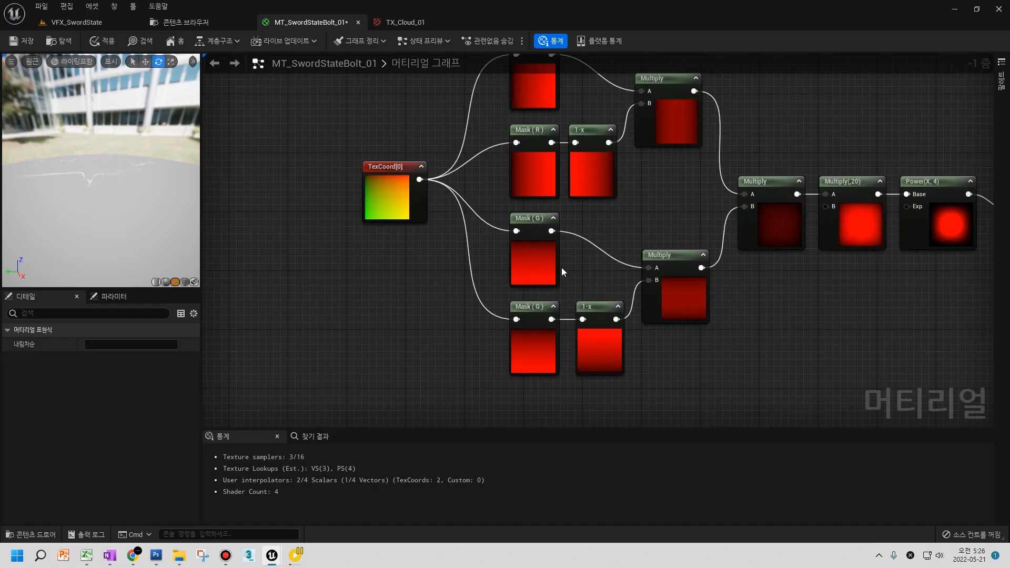
{"action": "right_click_drag", "start_coordinate": [908, 242], "coordinate": [619, 297]}
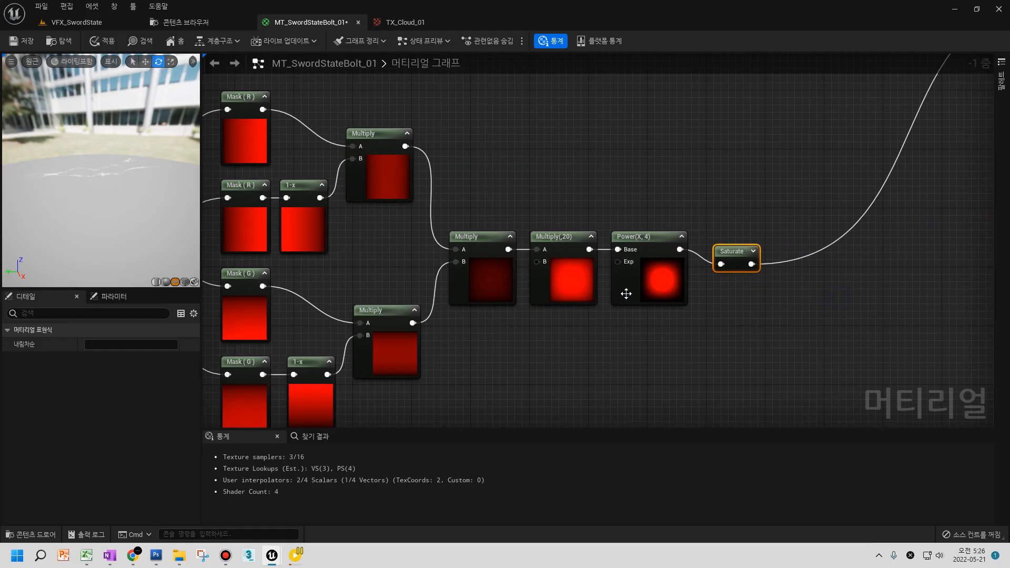
{"action": "right_click_drag", "start_coordinate": [673, 314], "coordinate": [657, 318]}
- Select the whole edge-fade mask node group and move it slightly right and down, clear of the noise nodes
{"action": "scroll", "coordinate": [657, 317], "scroll_direction": "down", "scroll_amount": 5}
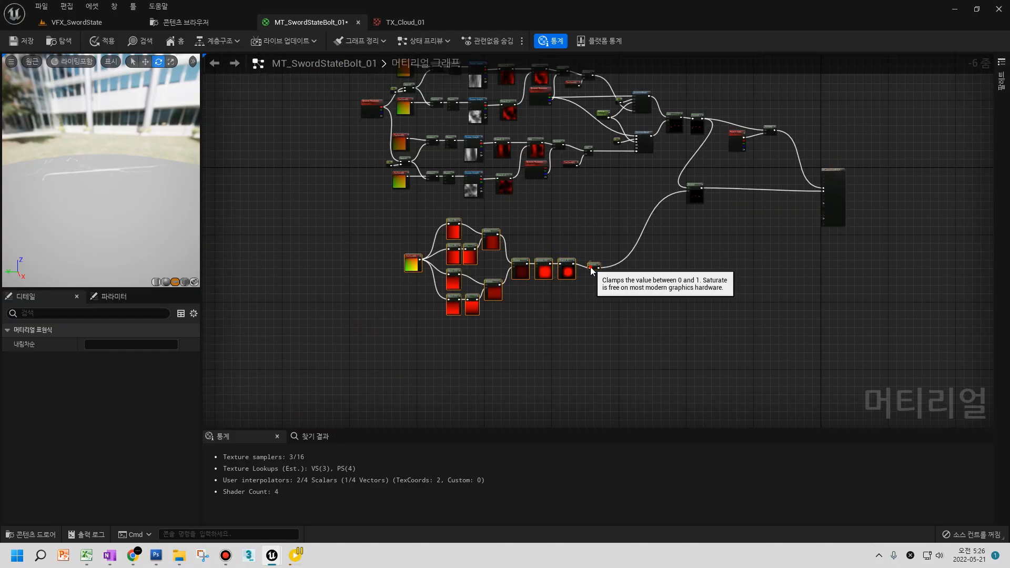
{"action": "left_click_drag", "start_coordinate": [590, 268], "coordinate": [598, 295]}
{"action": "right_click_drag", "start_coordinate": [590, 262], "coordinate": [597, 263]}
{"action": "left_click_drag", "start_coordinate": [609, 293], "coordinate": [619, 274]}
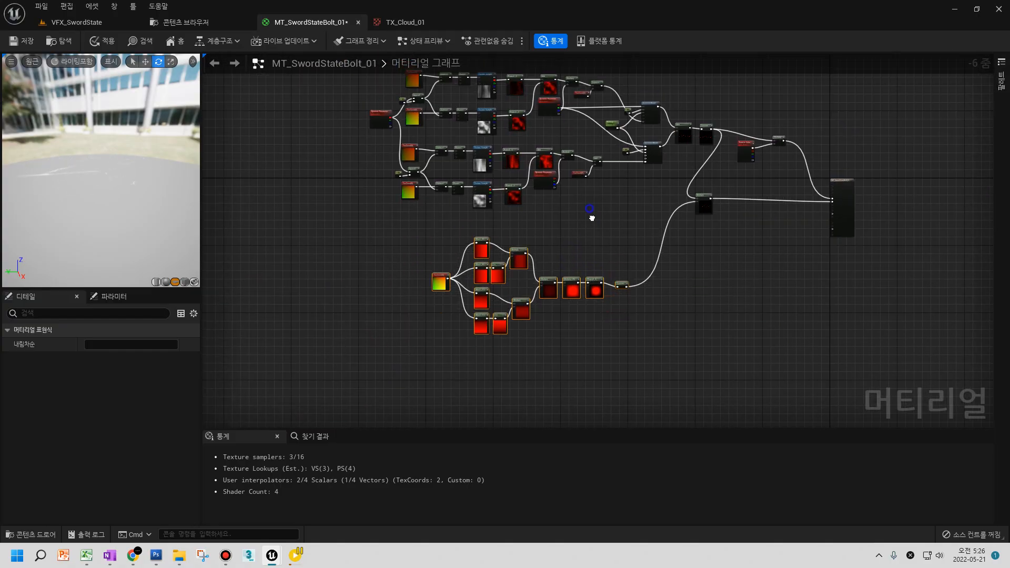